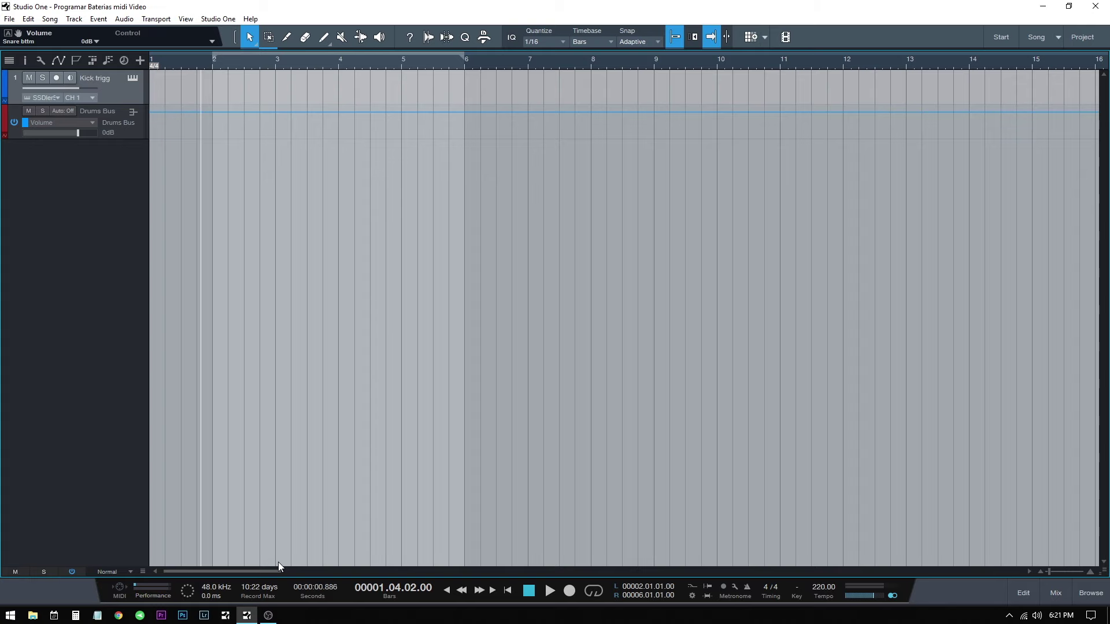
Step: Show the mixing console and open the SSDSampler5 drum instrument on its Mixer page
key("F3")
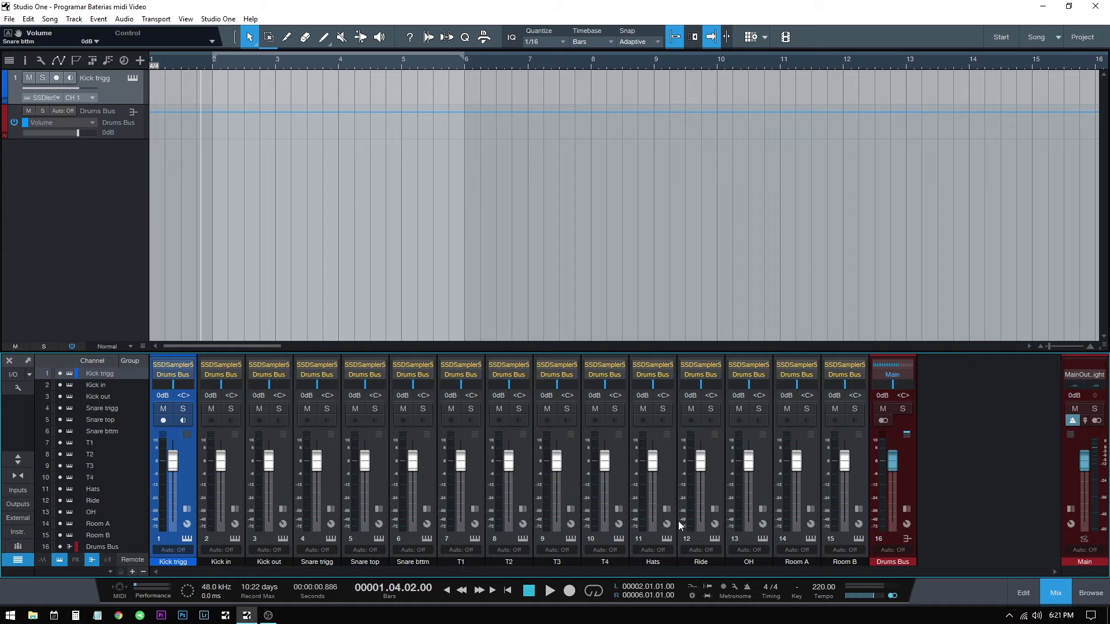
left_click(214, 366)
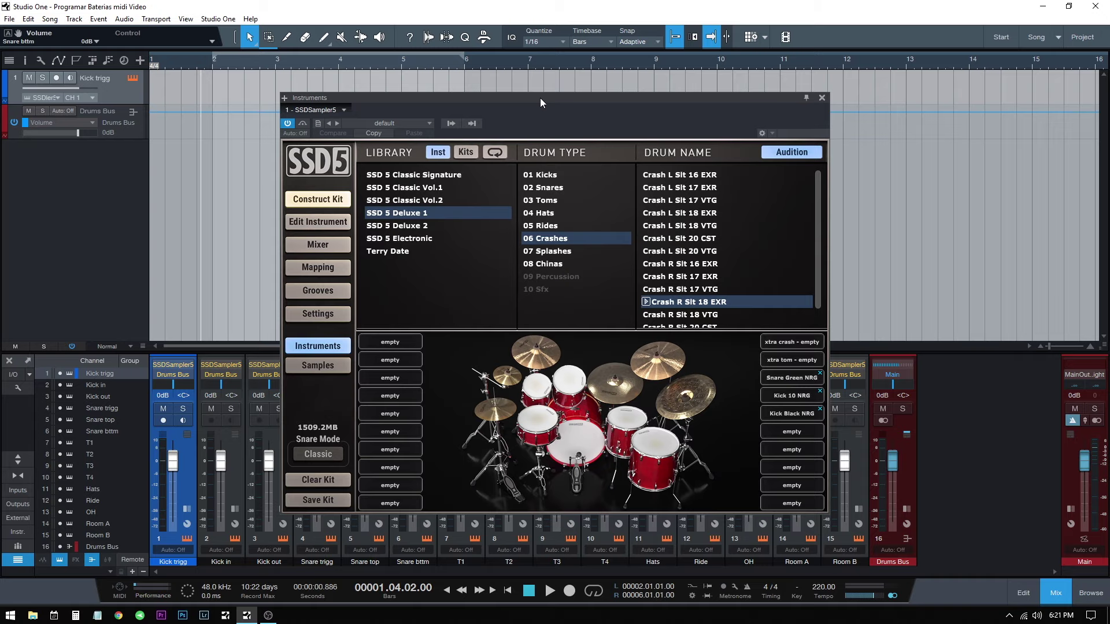
left_click_drag(540, 99, 549, 75)
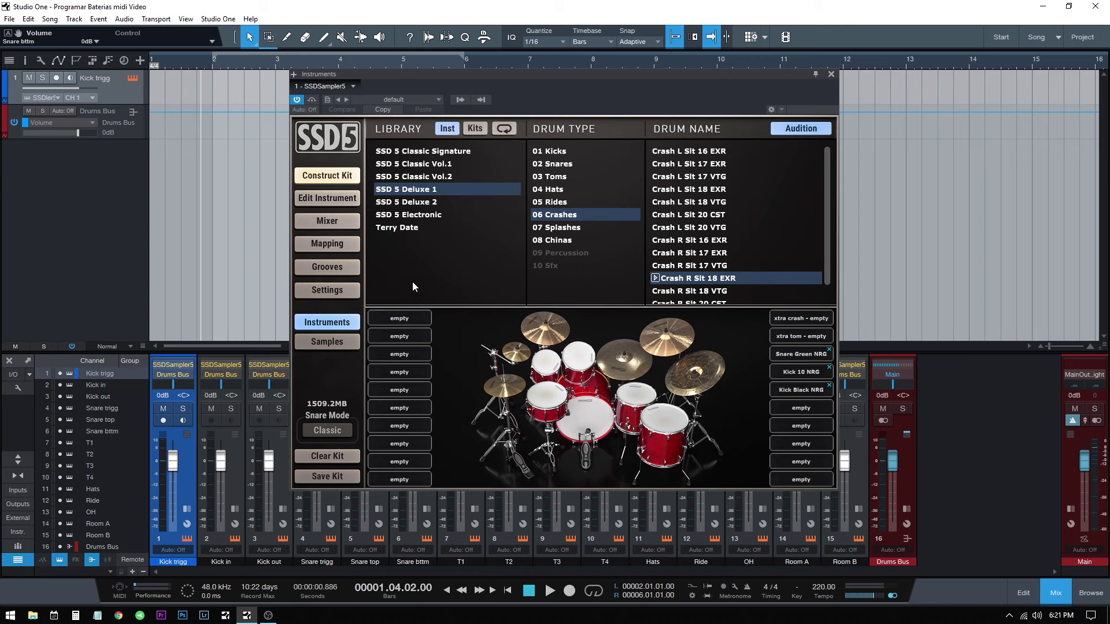
left_click(328, 221)
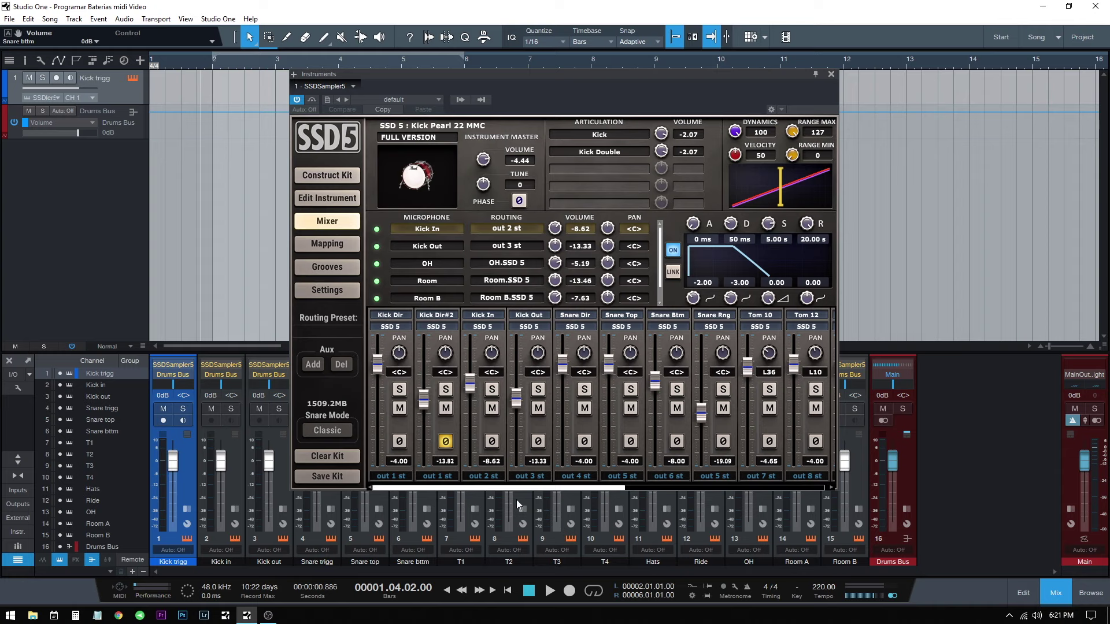
Step: Examine the output routing of the sampler's mixer channels from Kick Dir through SLR, and close the sampler
left_click(392, 477)
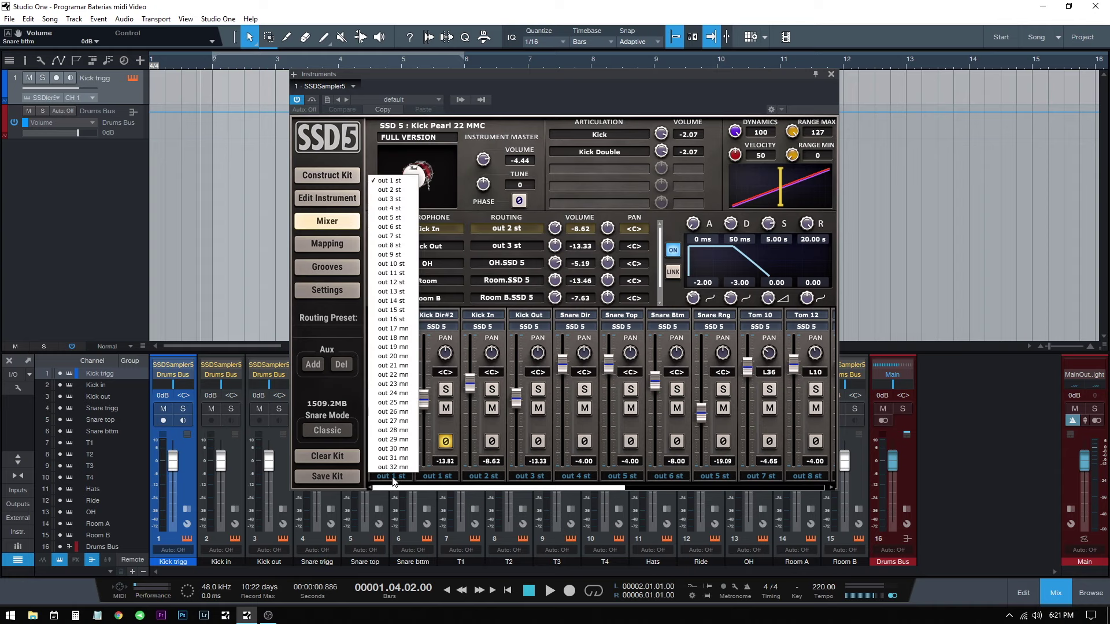
left_click(522, 496)
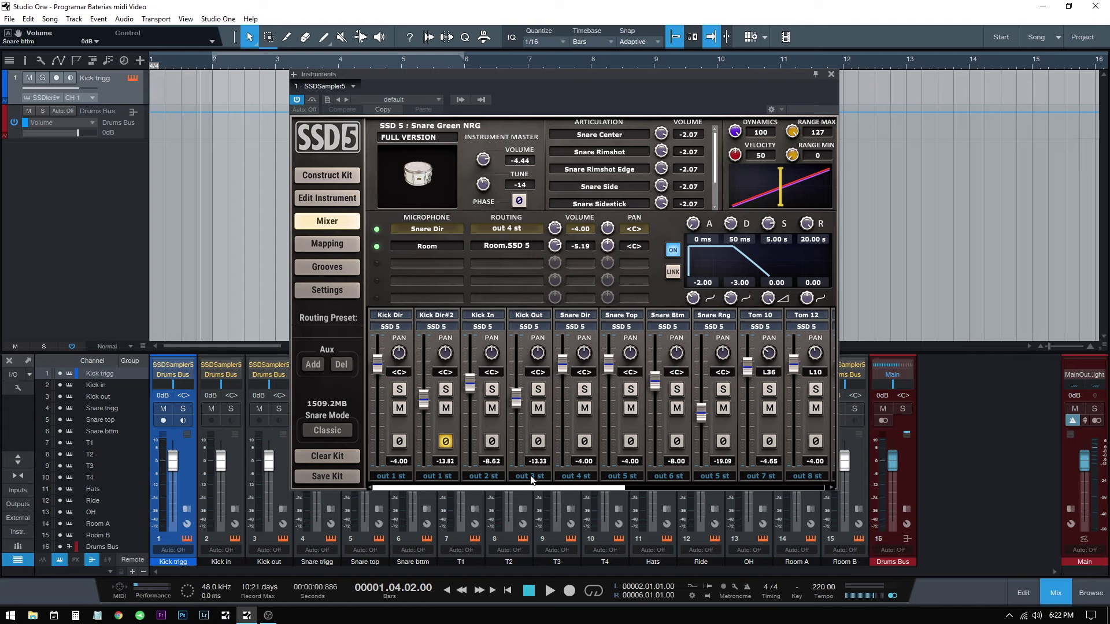
left_click_drag(574, 490, 822, 511)
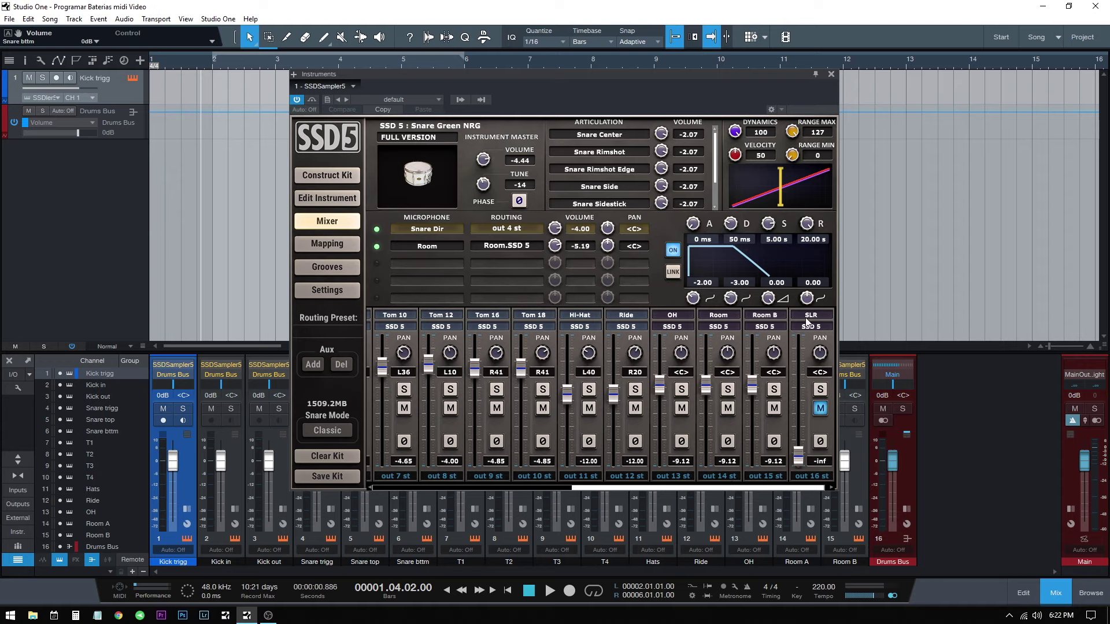
left_click(832, 75)
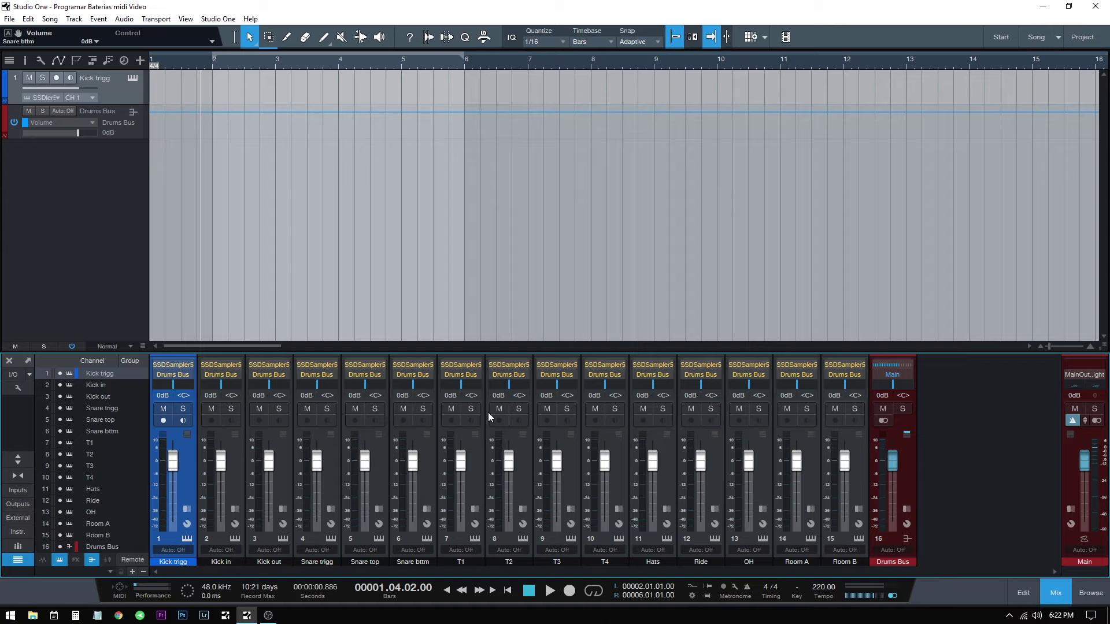
Step: Check which SSDSampler5 outputs are enabled in the console's instrument list, and hide the list
left_click(15, 533)
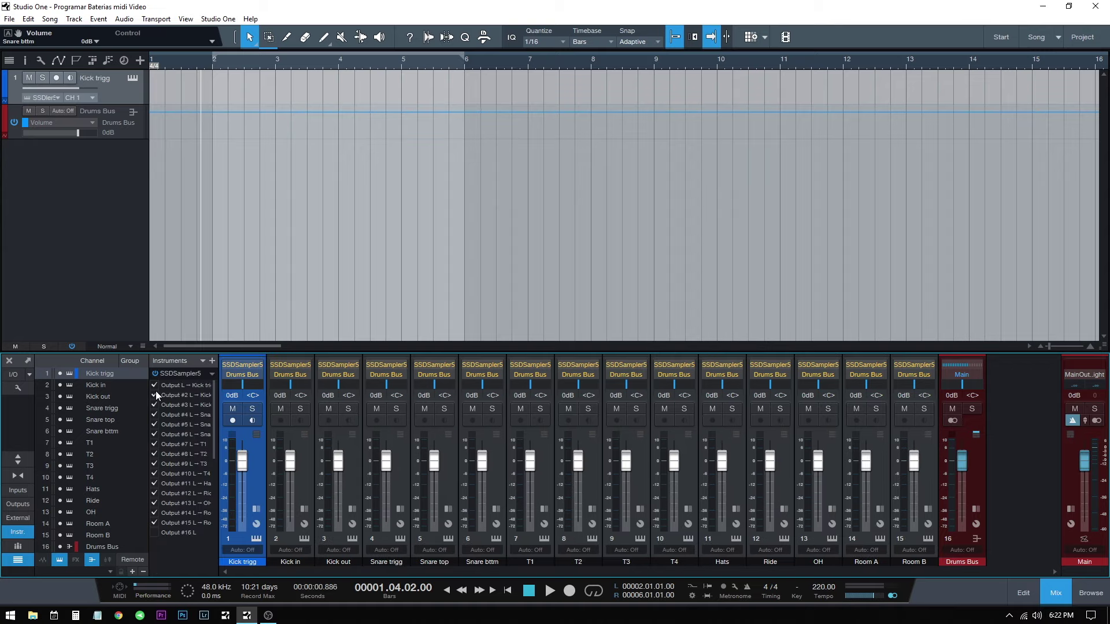
left_click(154, 521)
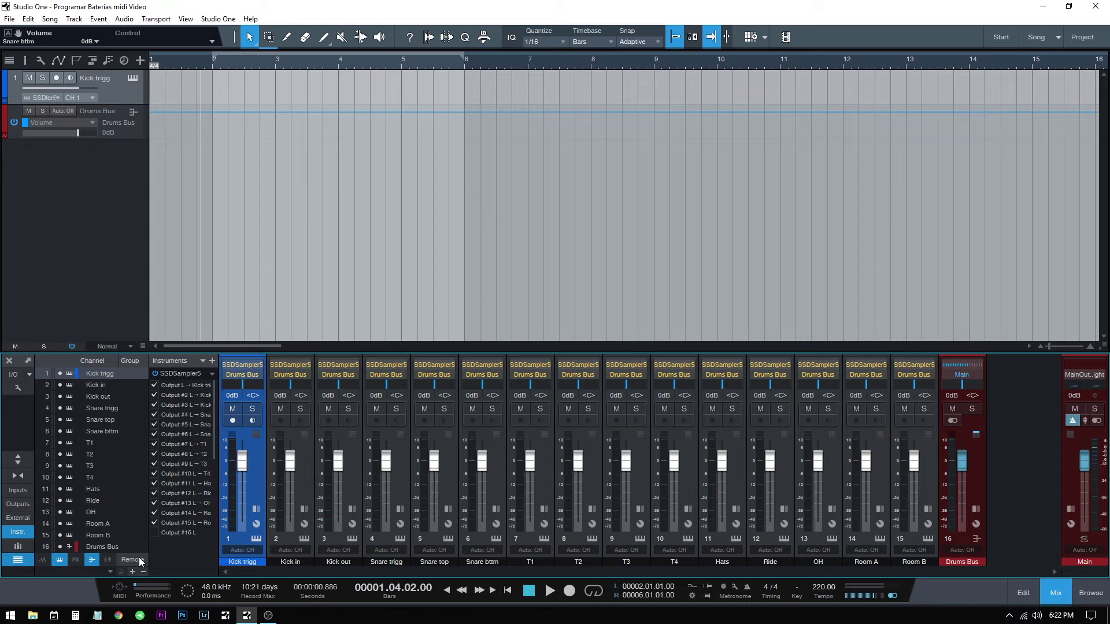
left_click(16, 535)
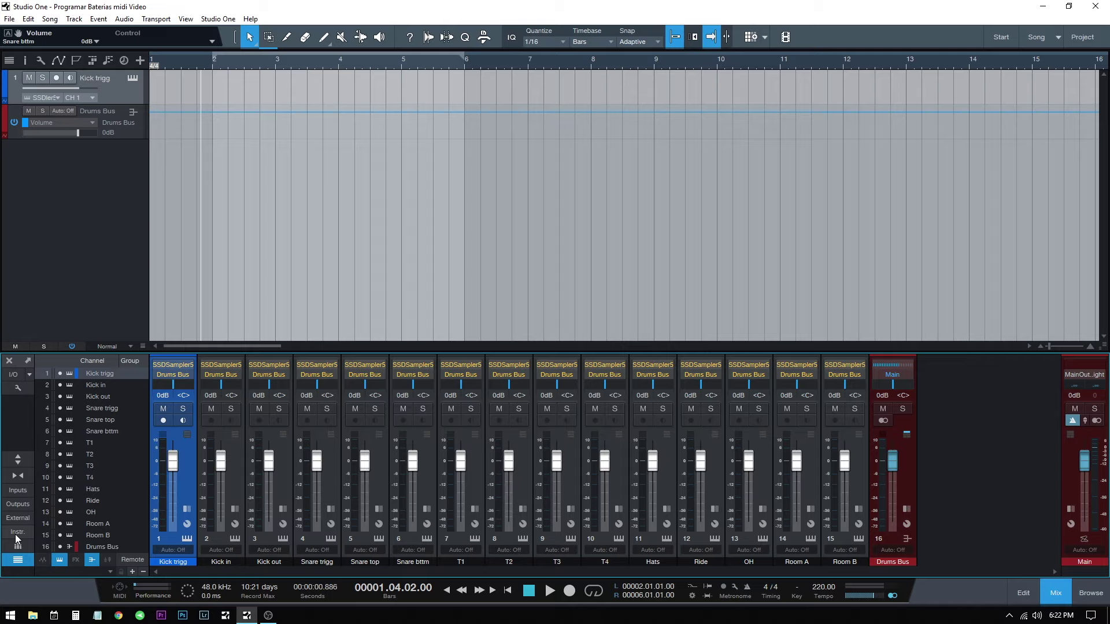
Step: Reopen SSDSampler5 on its Construct Kit page and audition pieces of the drum kit
left_click(218, 366)
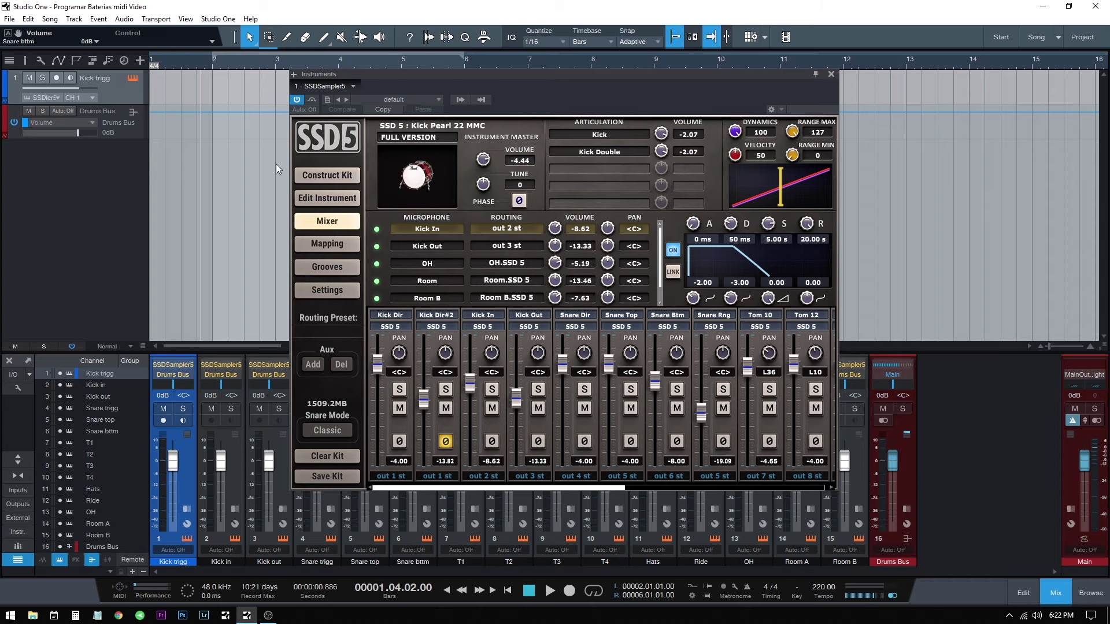
left_click(341, 176)
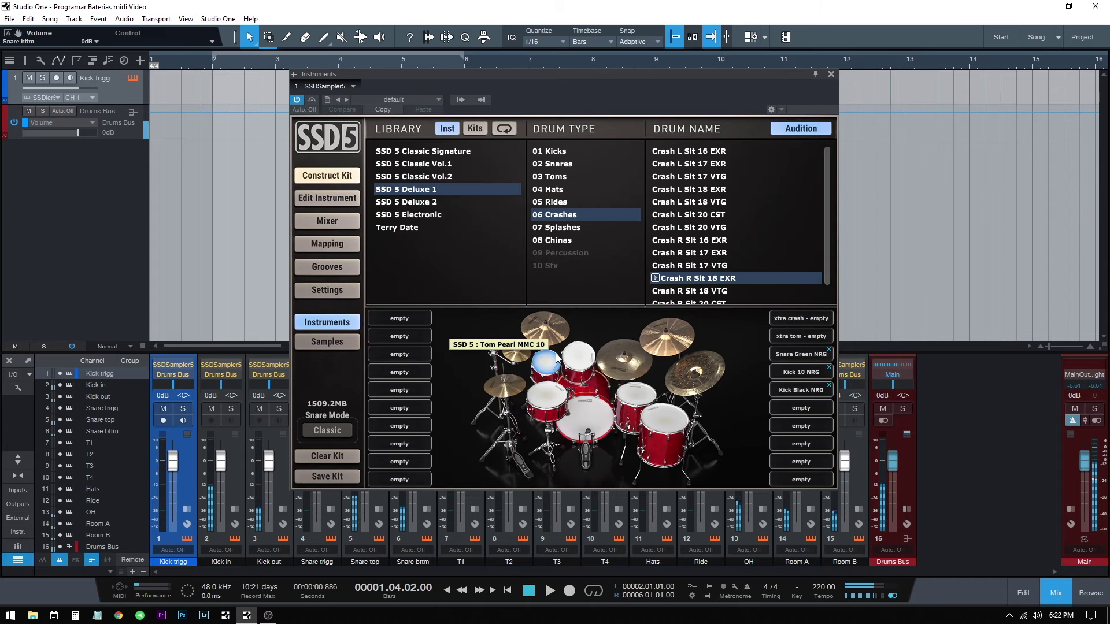
left_click(636, 399)
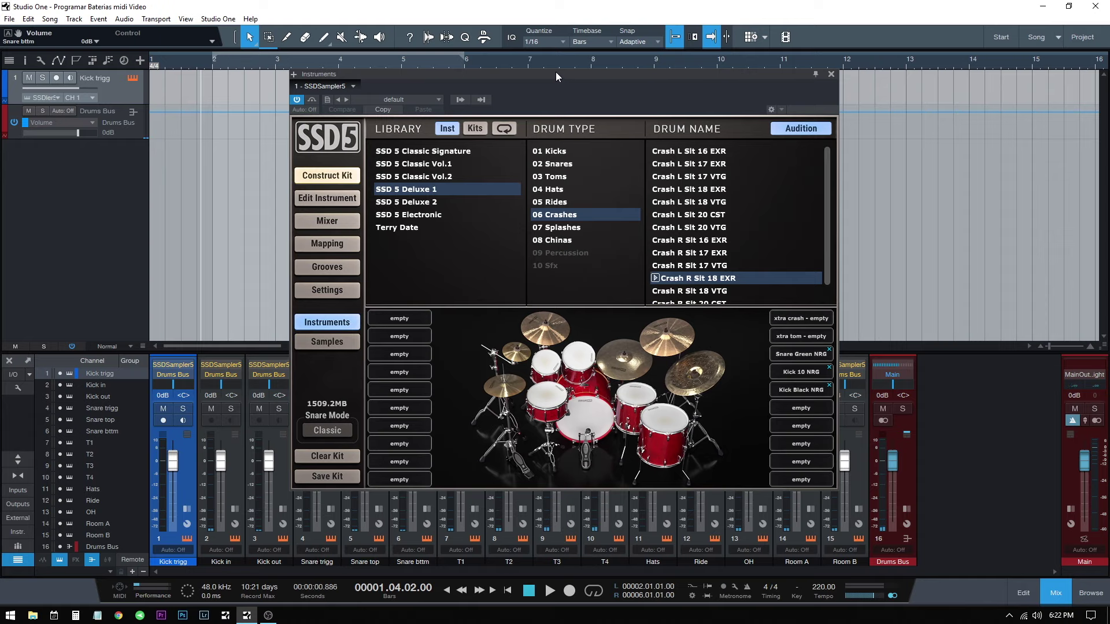
left_click_drag(556, 72, 593, 74)
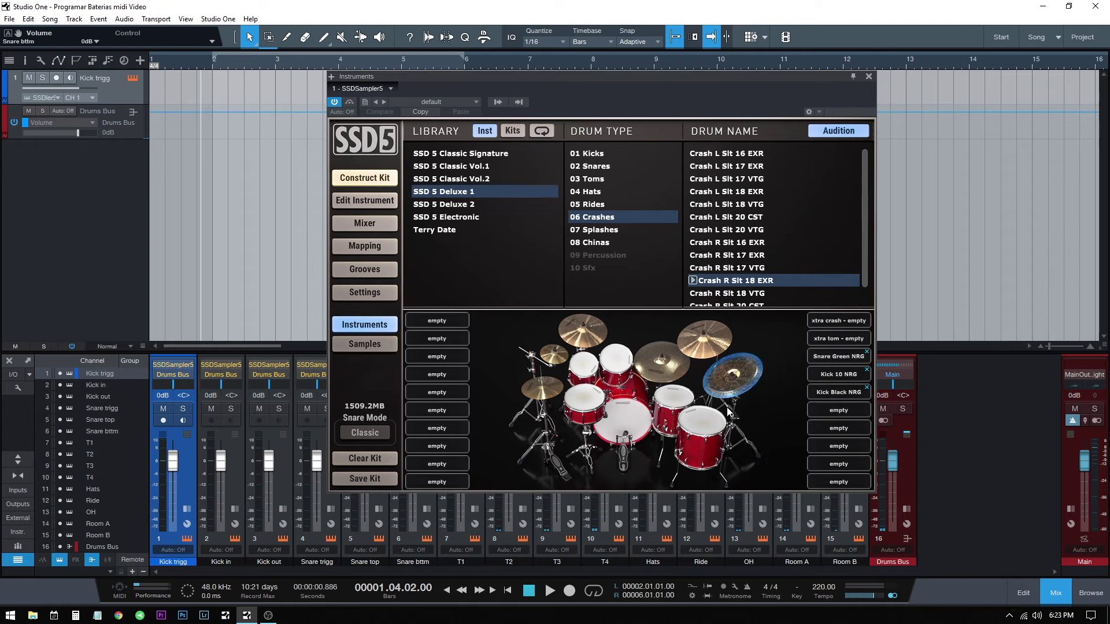
Step: Check the sampler's preset storage options and audition the kick drum and toms in the kit
left_click(366, 102)
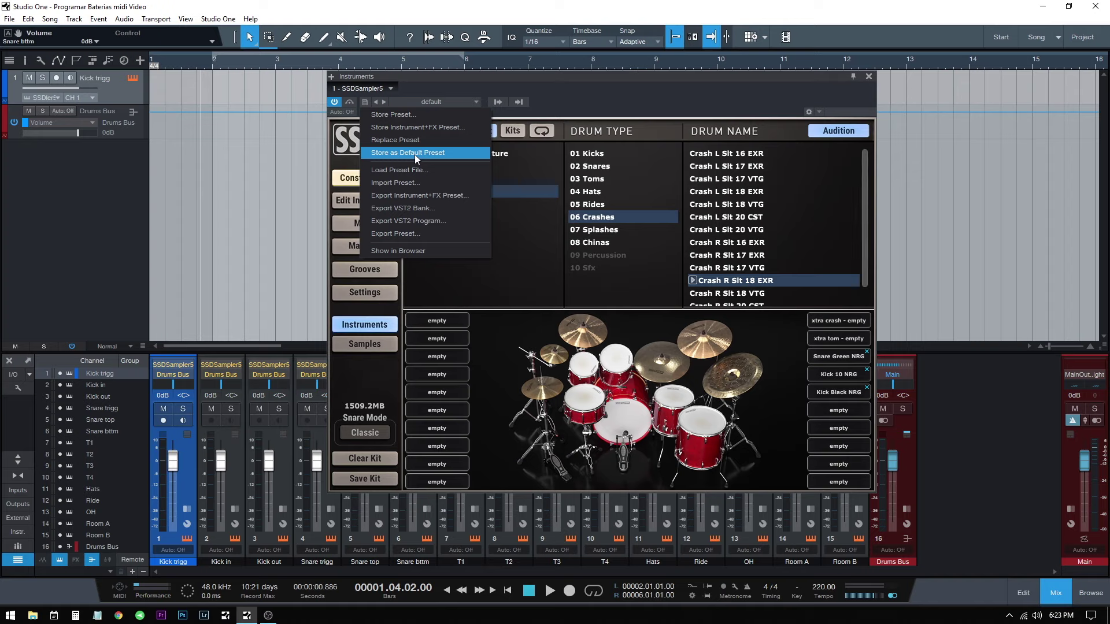
left_click(597, 403)
left_click(643, 426)
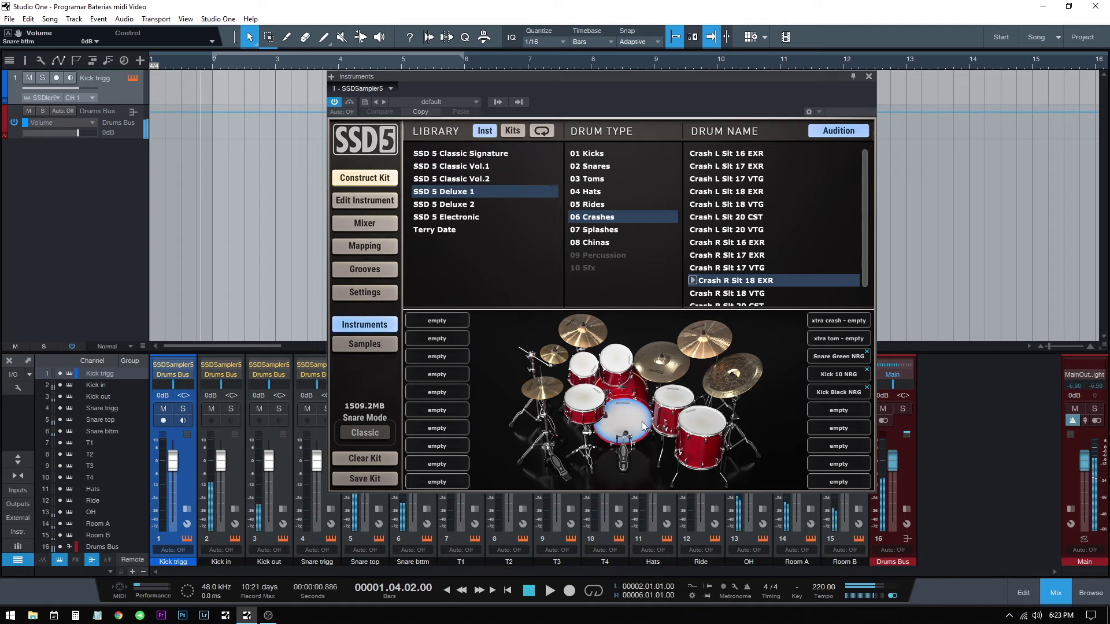
left_click(680, 412)
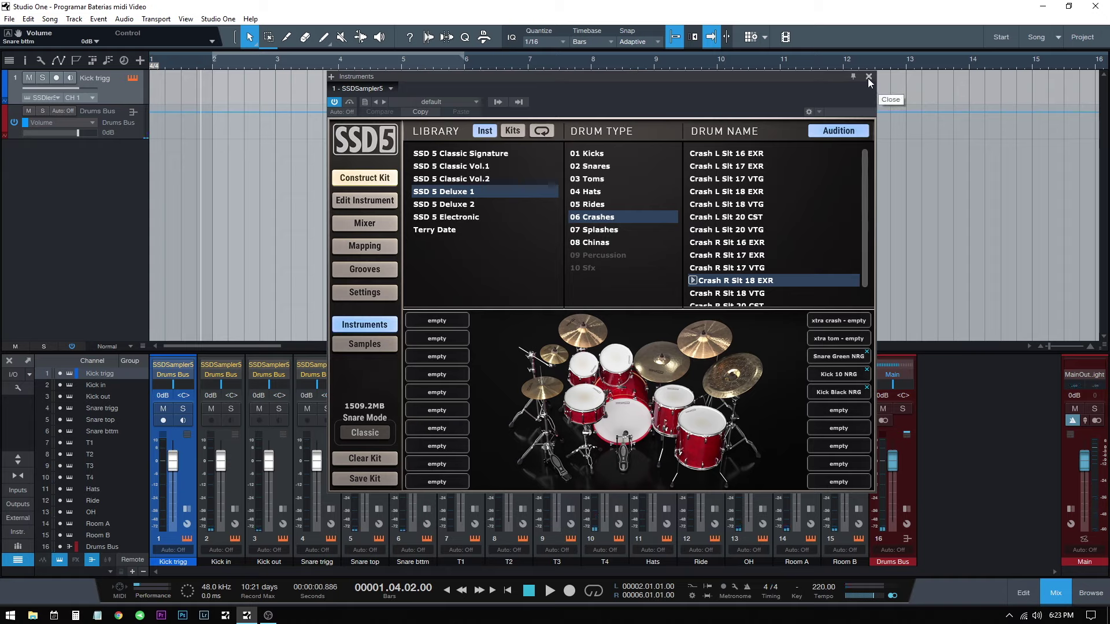
Step: Review the sampler's mixer routing, close the sampler and show the console's list of instrument outputs
left_click(363, 223)
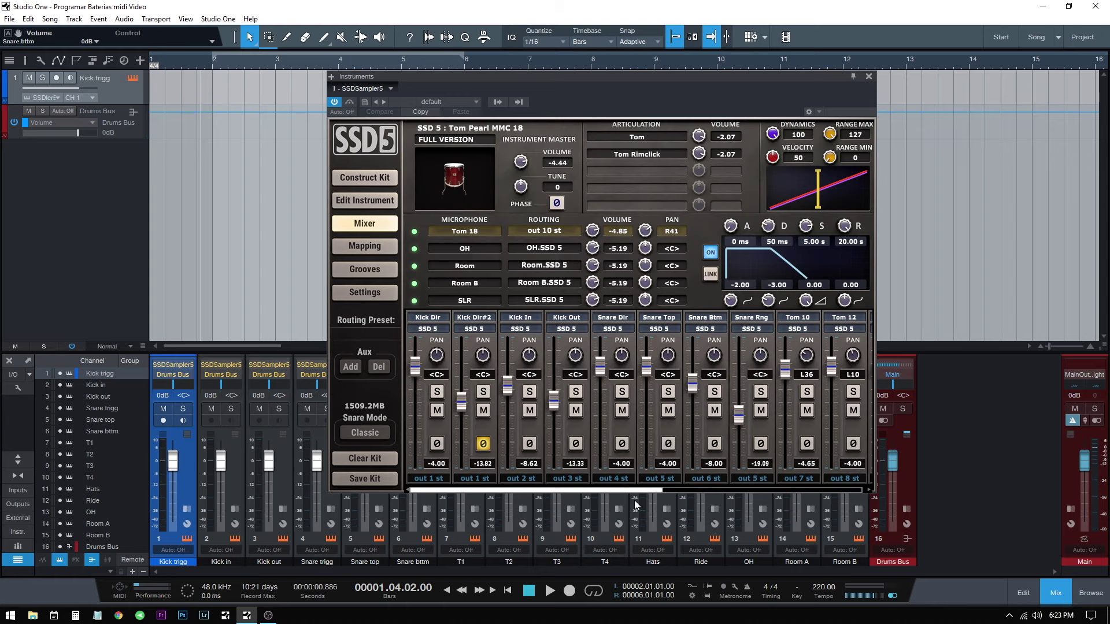
left_click(869, 76)
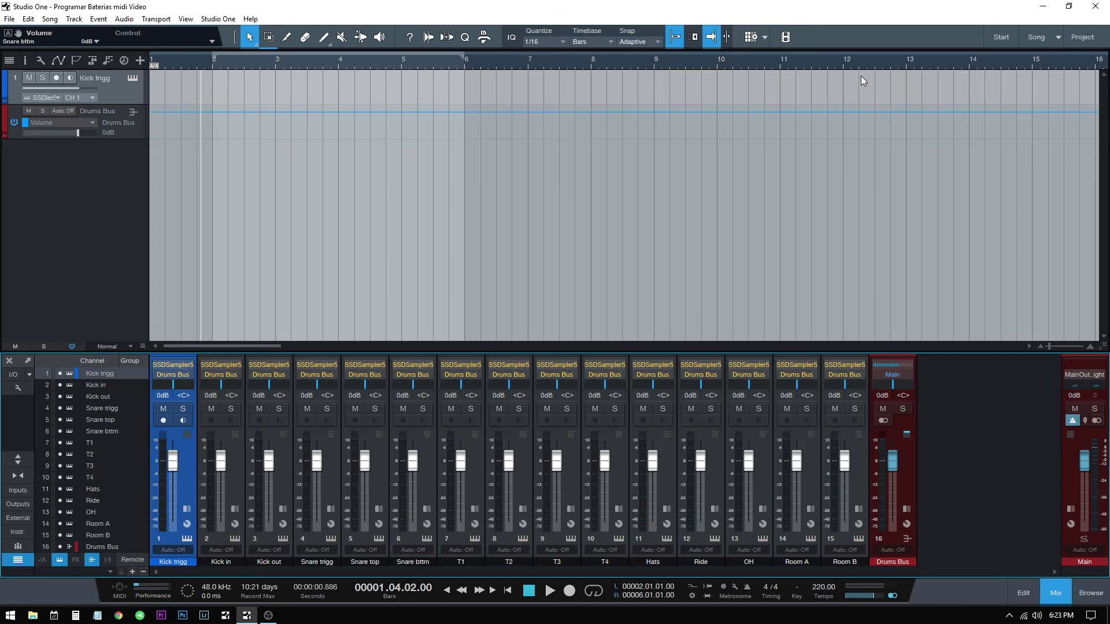
left_click(18, 532)
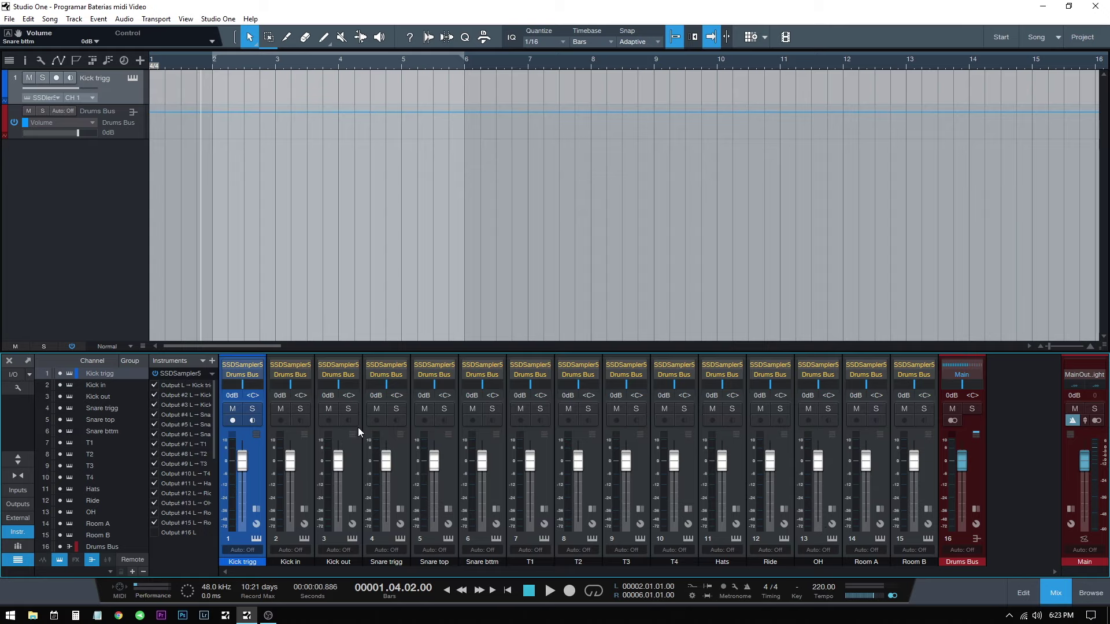
Step: Create an instrument part from bar 2 to bar 6 on the Kick trigg track and add 1/16 notes C1 at 2.1 and D1 at 2.3
double_click(231, 79)
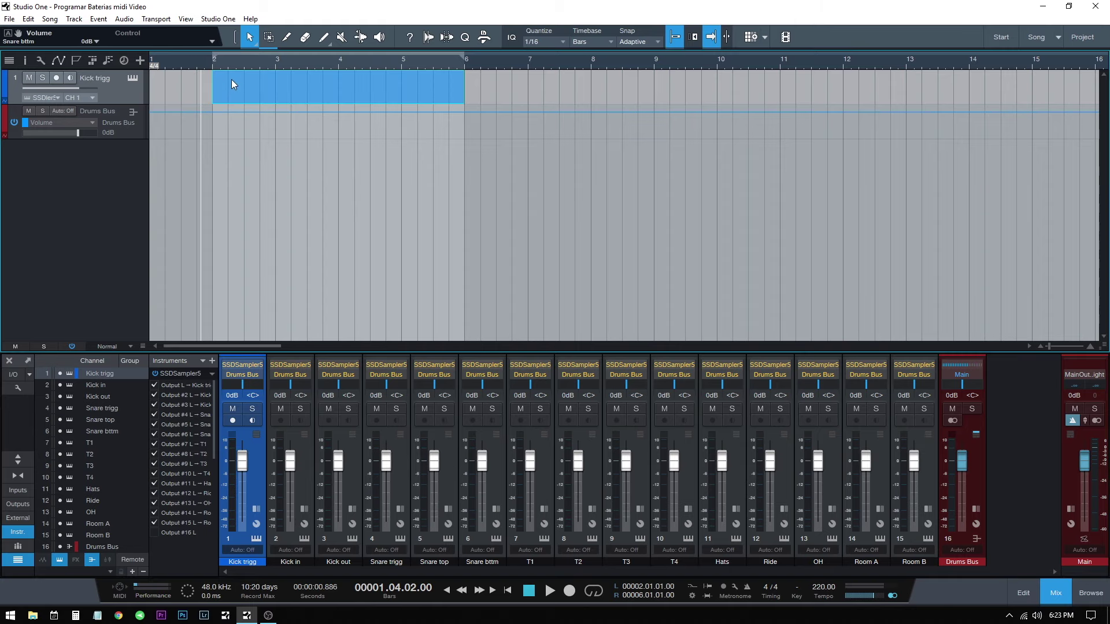
double_click(325, 88)
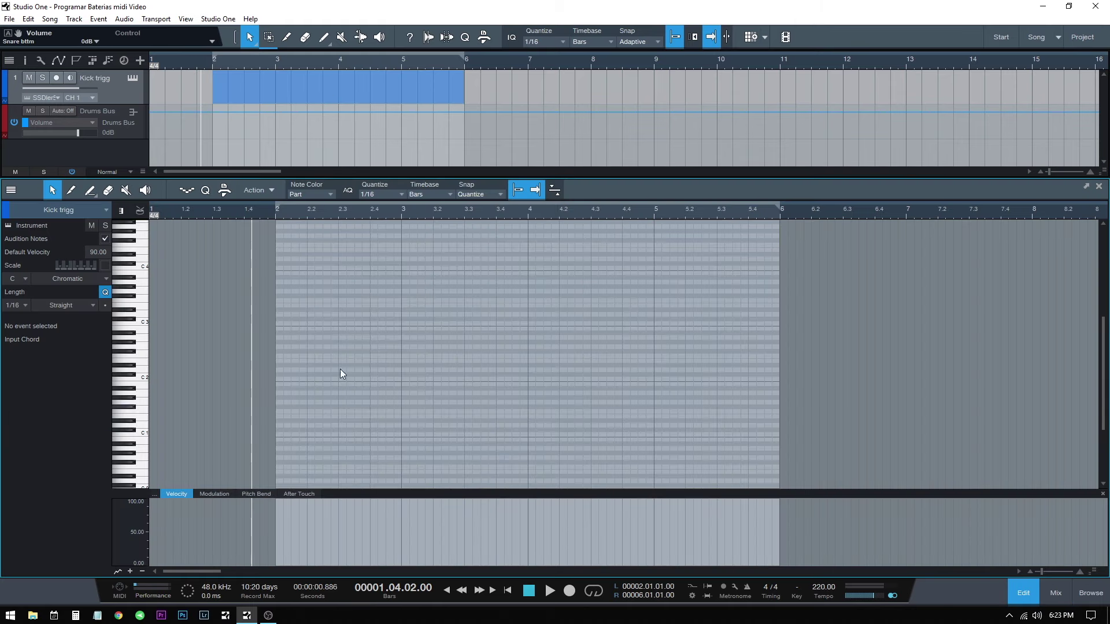
left_click(280, 435)
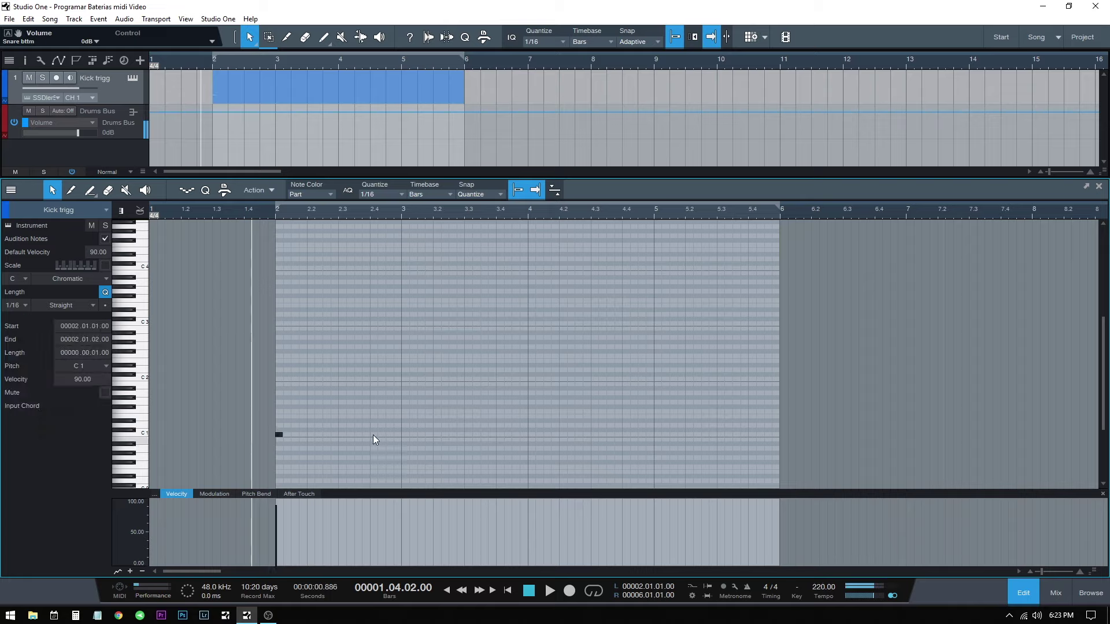
left_click(343, 425)
Step: Duplicate the kick and snare notes three times to fill the four-bar part, and play back the beat
key("ctrl+a")
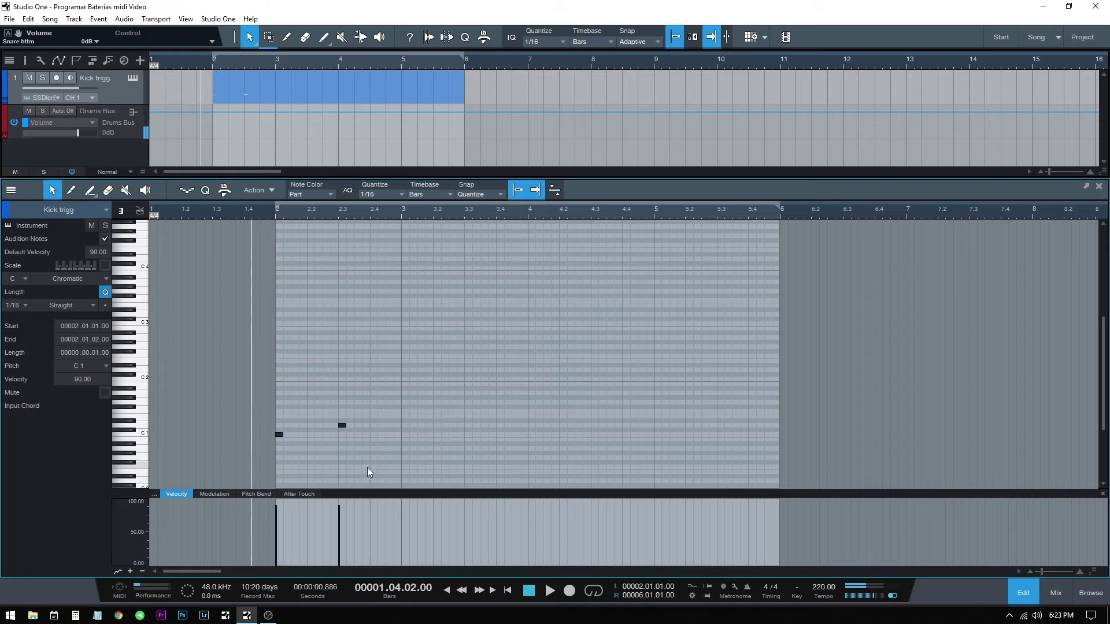
key("d")
key("d")
key("d")
key("space")
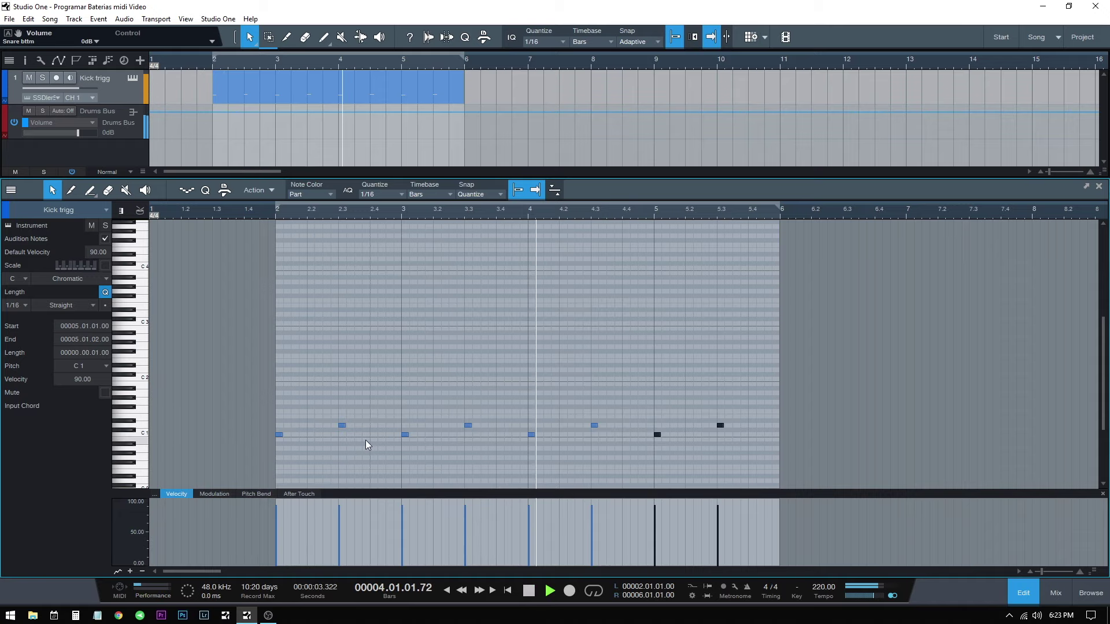
key("space")
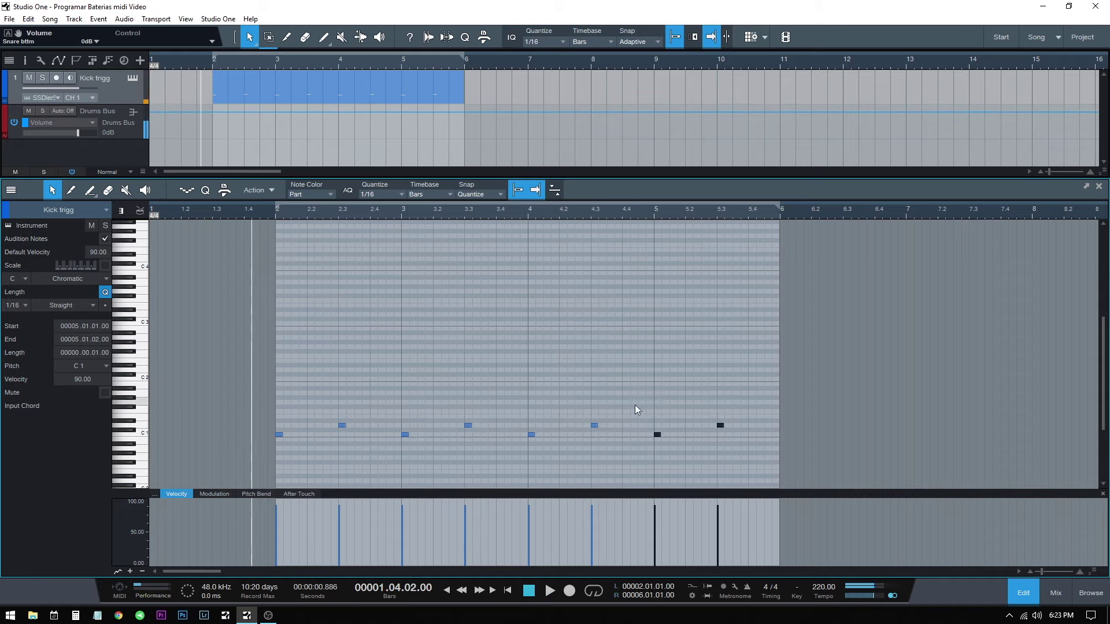
Step: Select all kick and snare notes, set the default velocity to 100 and play back the beat
left_click_drag(745, 406, 200, 460)
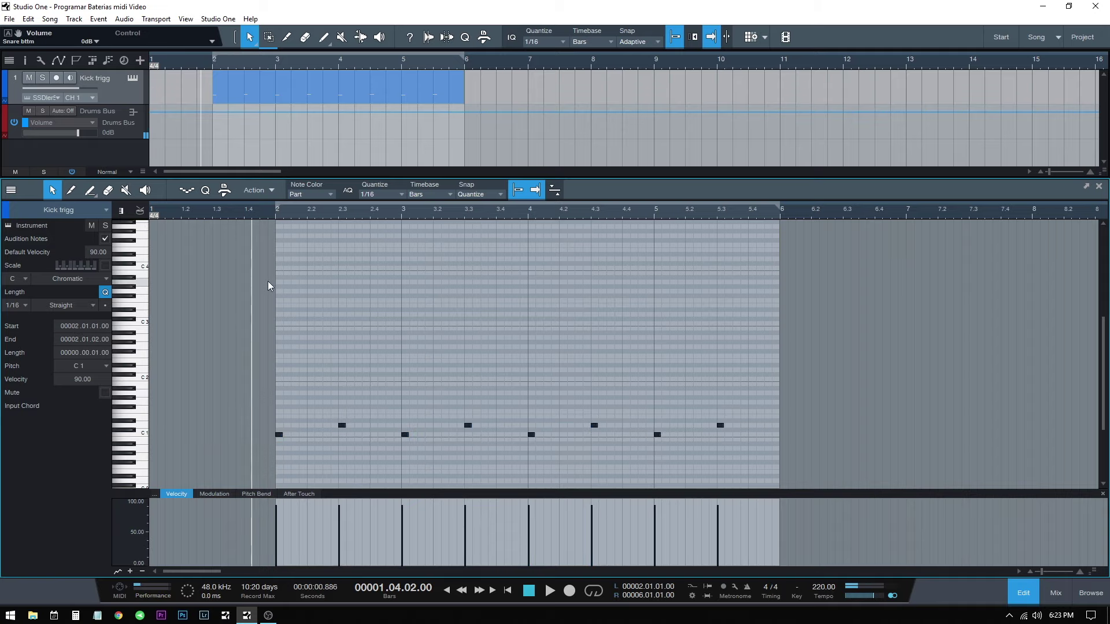
left_click(98, 251)
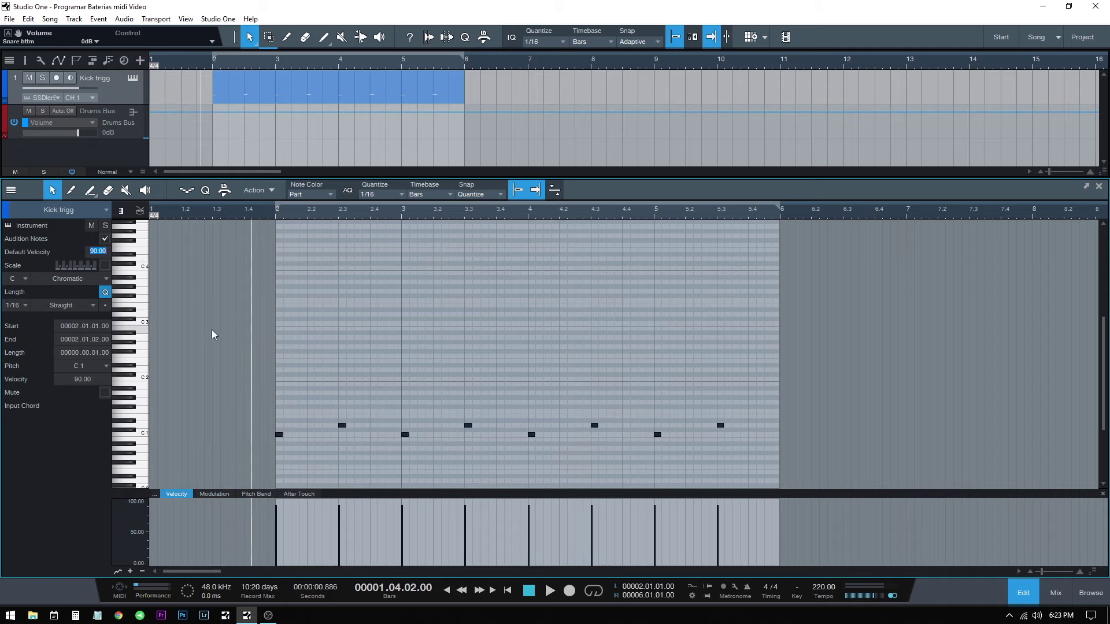
type("100")
key("Return")
key("space")
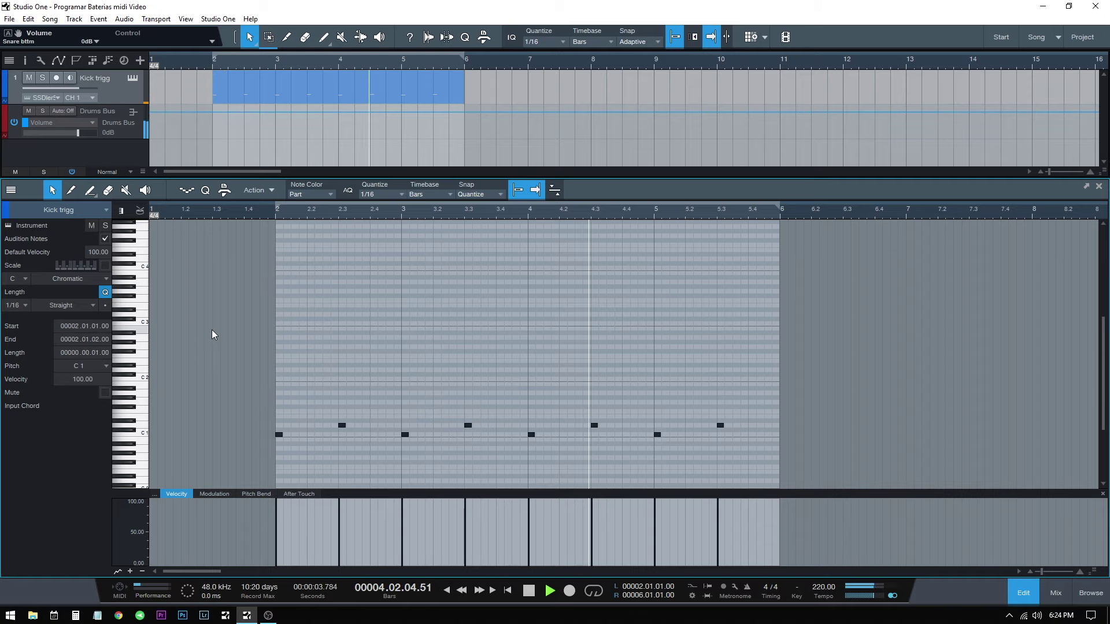
key("space")
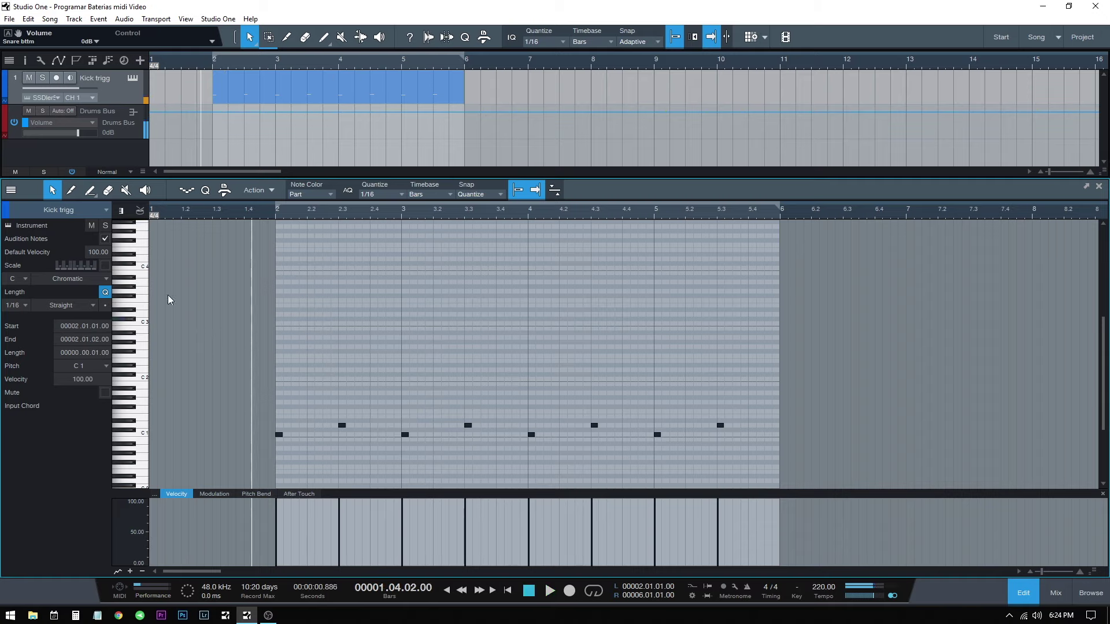
Step: Set the default velocity to 90 with all notes selected, and play back the beat
left_click(93, 254)
type("90")
key("Return")
key("space")
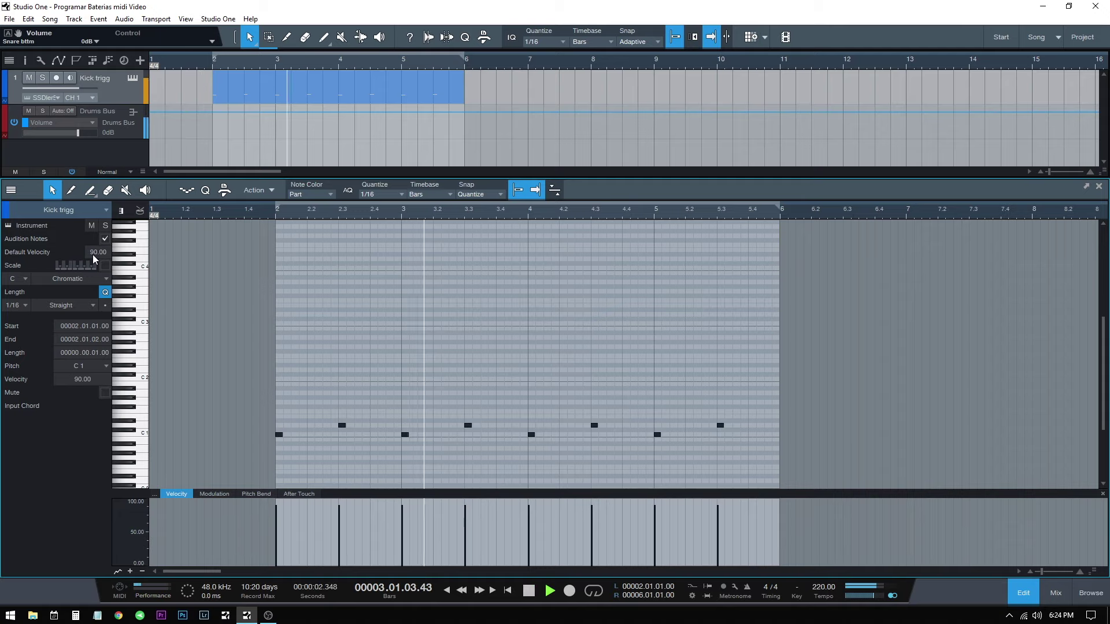
key("space")
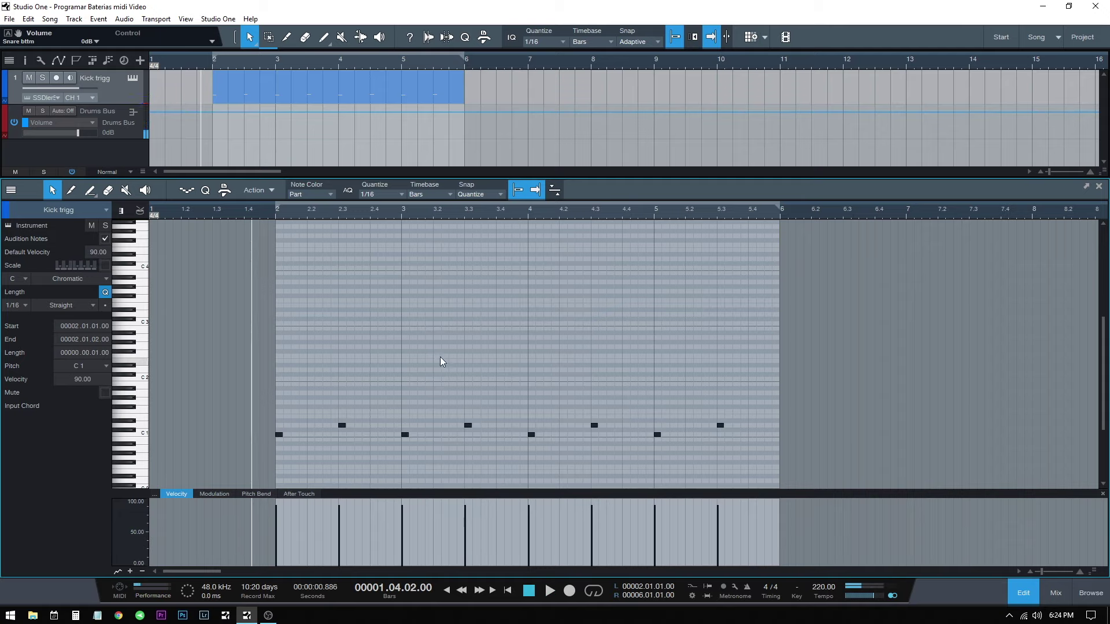
Step: Add 1/16 notes on A2 and G2 at the start of bar 2, and play back the part
left_click(279, 337)
left_click(279, 347)
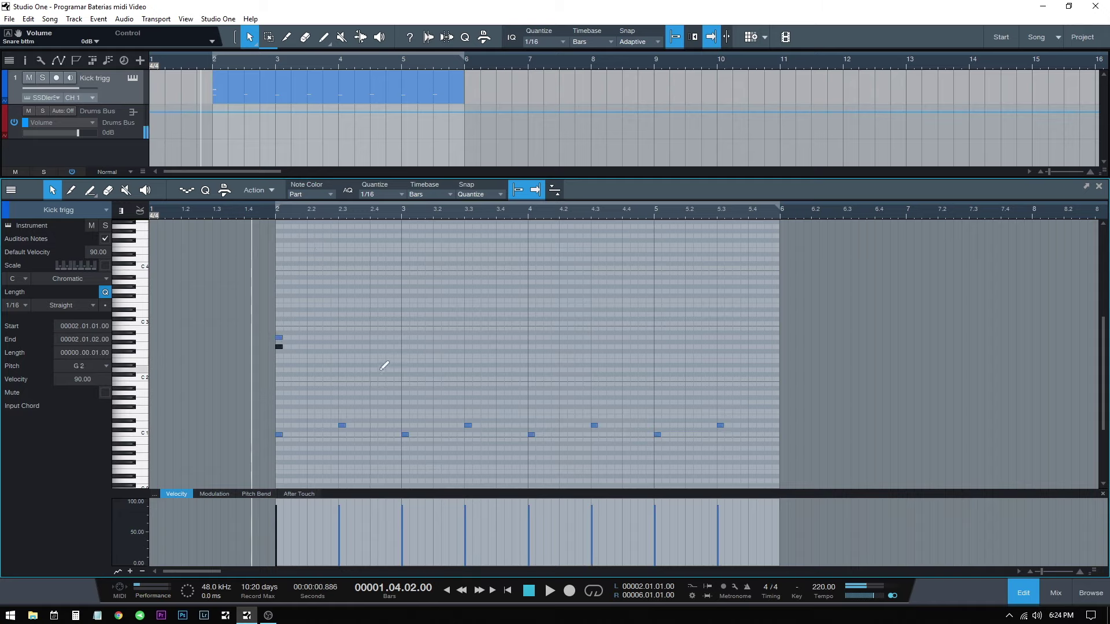
key("space")
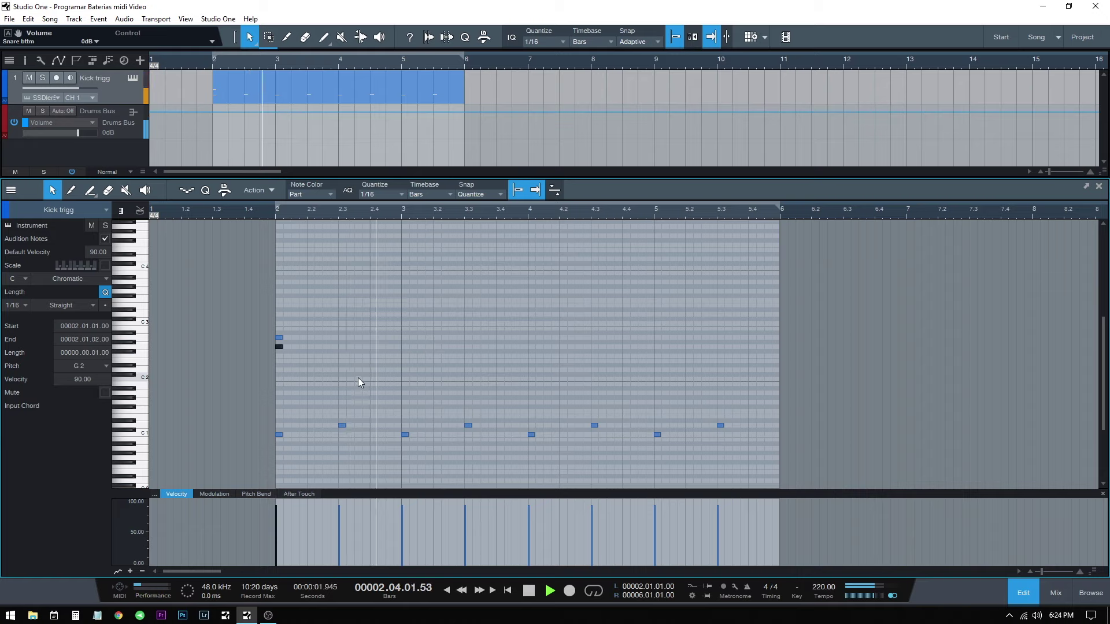
Step: Add 1/16 notes on F3 at 2.3 and 3.1, duplicate the pair three times and remove the extra note at bar 6
key("space")
left_click(342, 301)
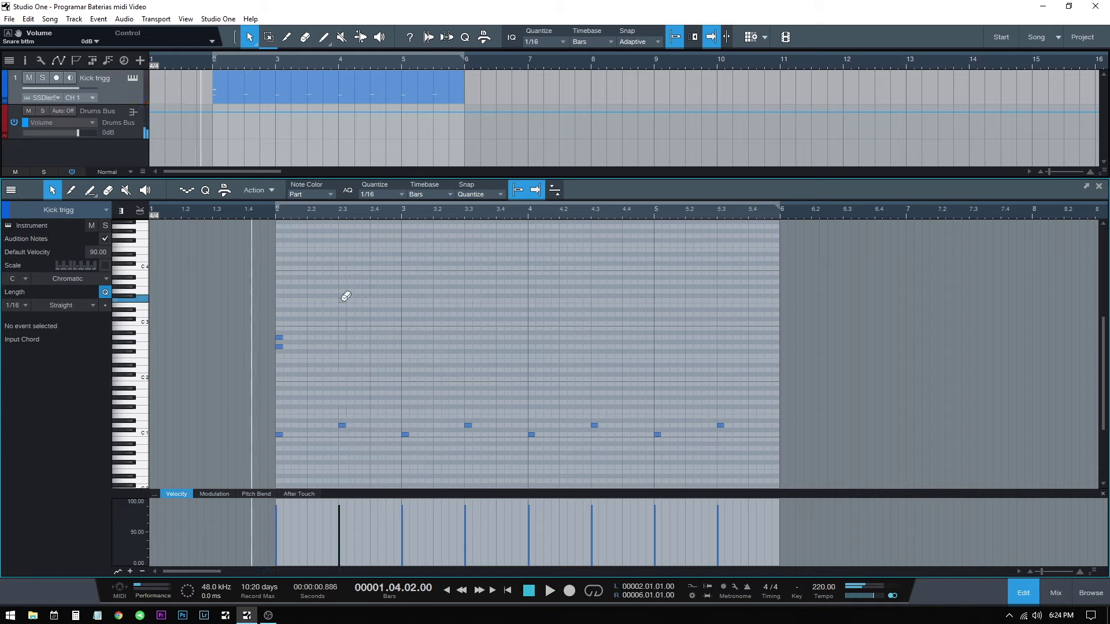
left_click(405, 301)
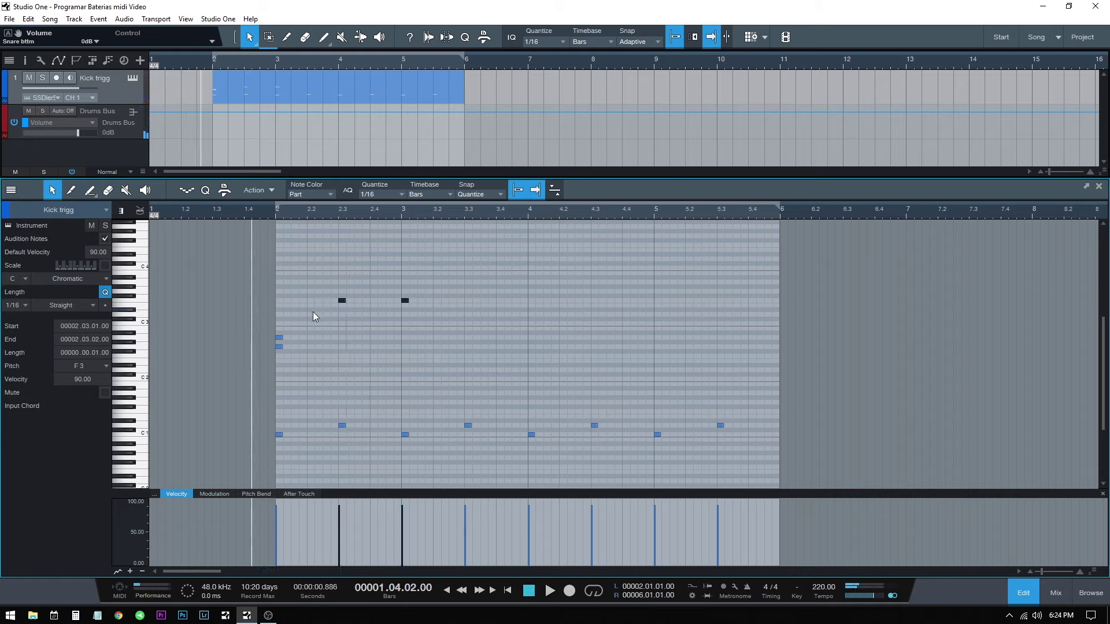
key("d")
key("d")
key("d")
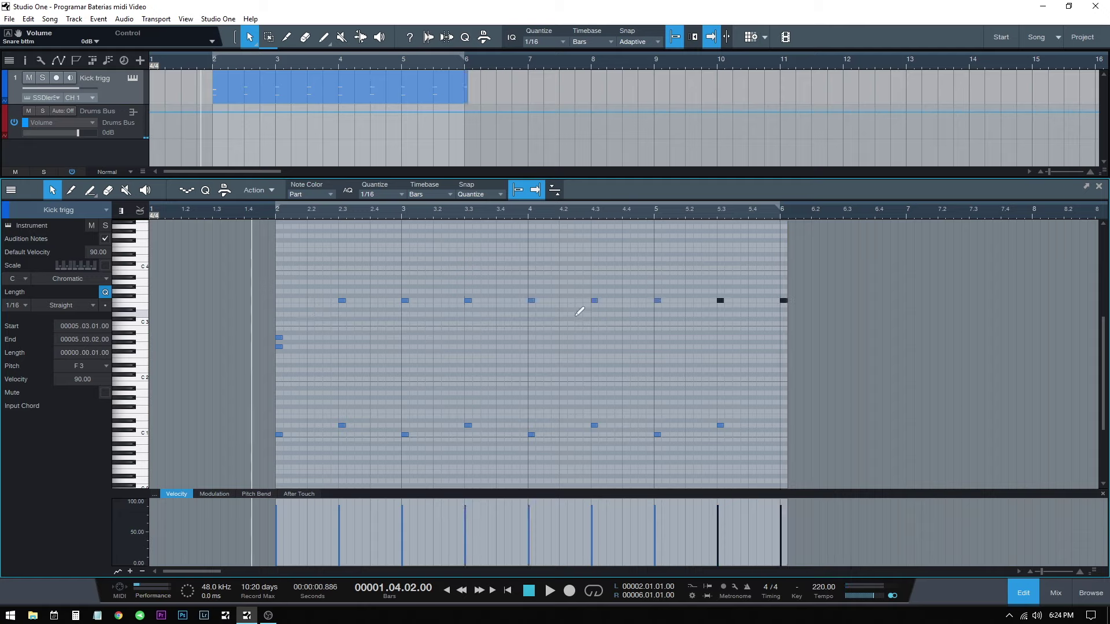
key("ctrl+z")
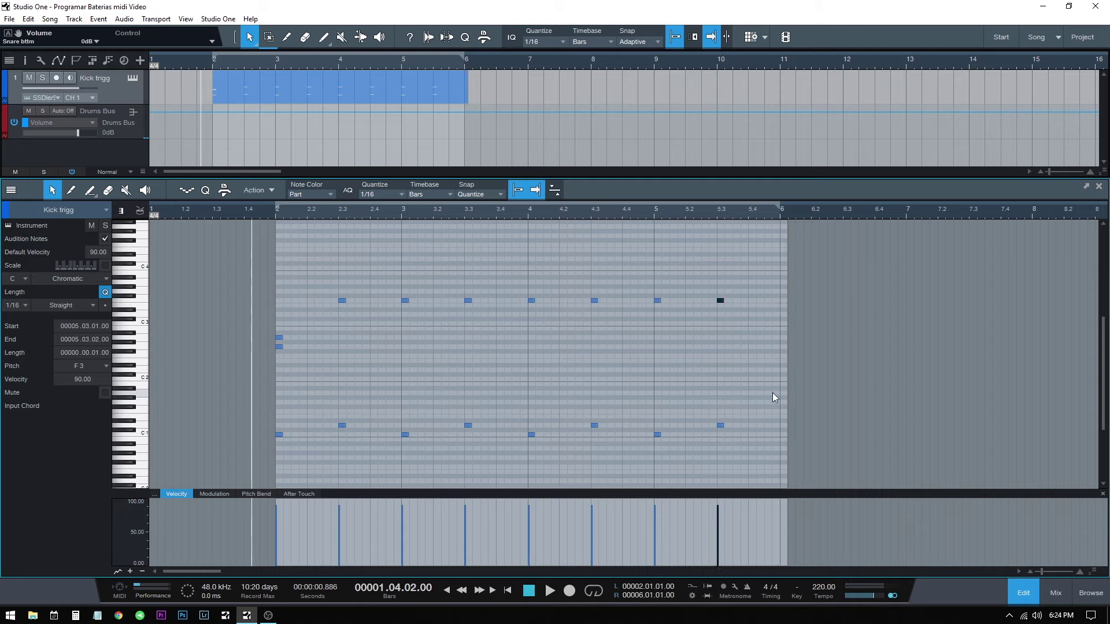
Step: Play back the part and turn on looping between bars 2 and 6
key("space")
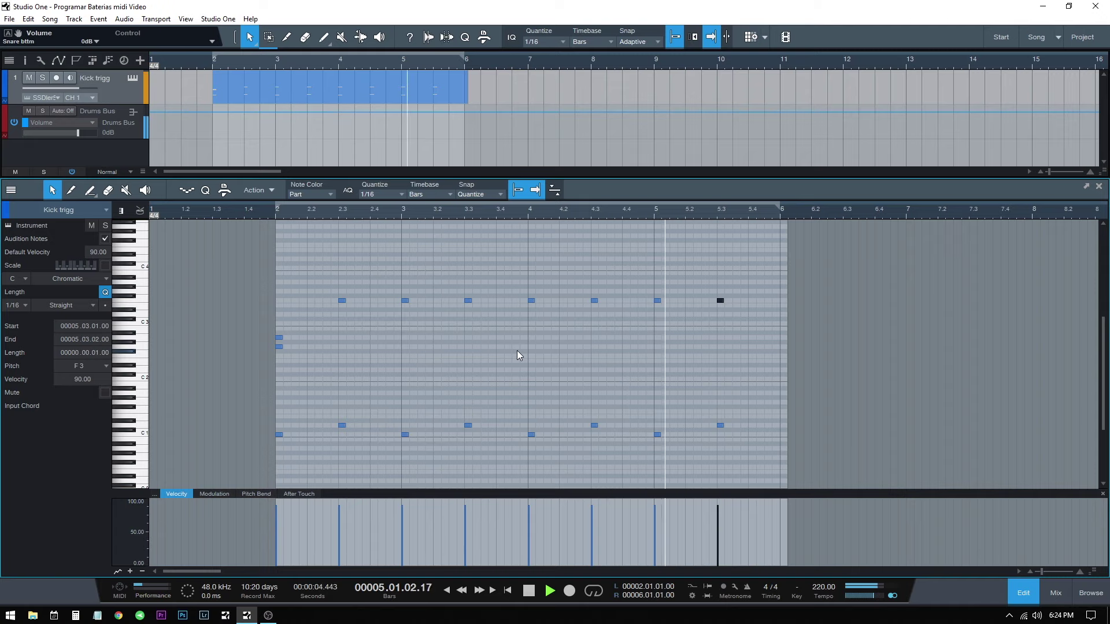
key("KP_Divide")
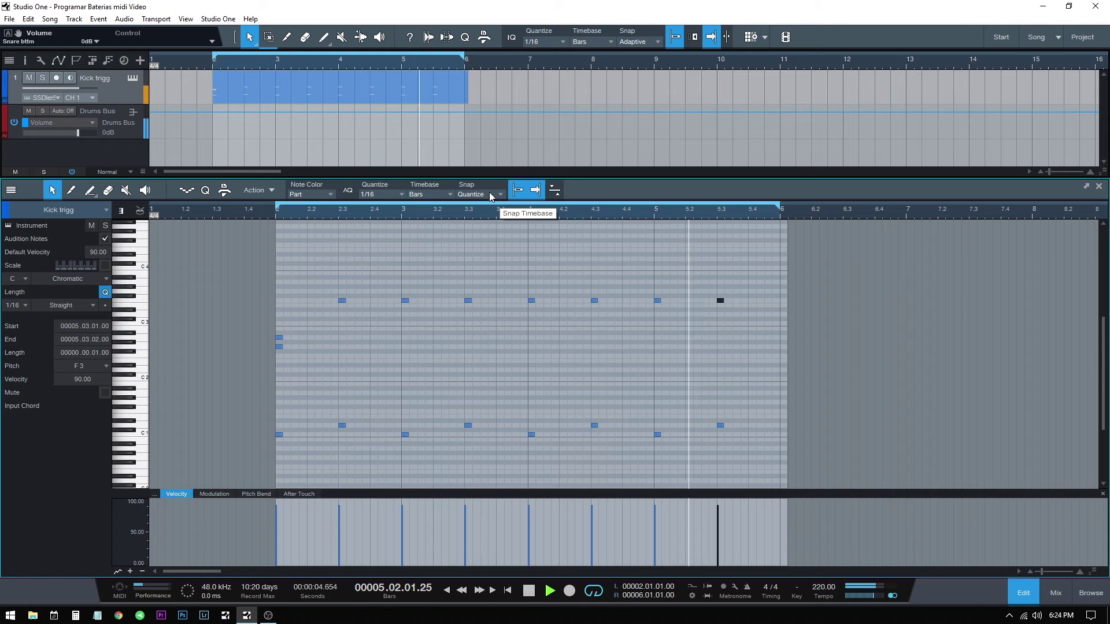
key("space")
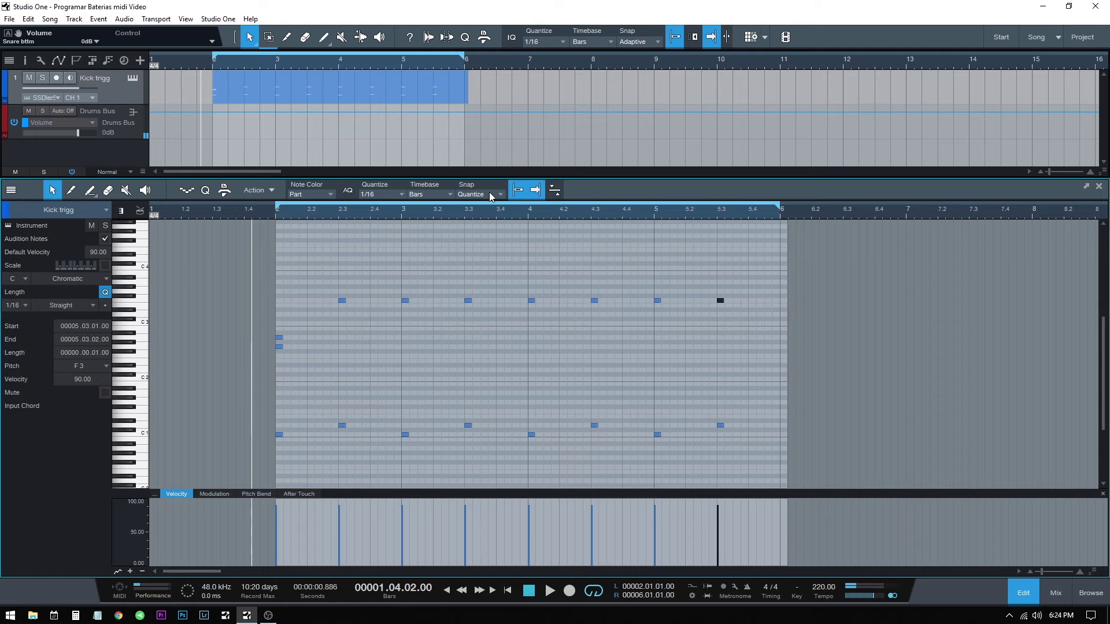
Step: Show the mixing console and review the output routing of each drum in the SSDSampler5 mixer
key("F3")
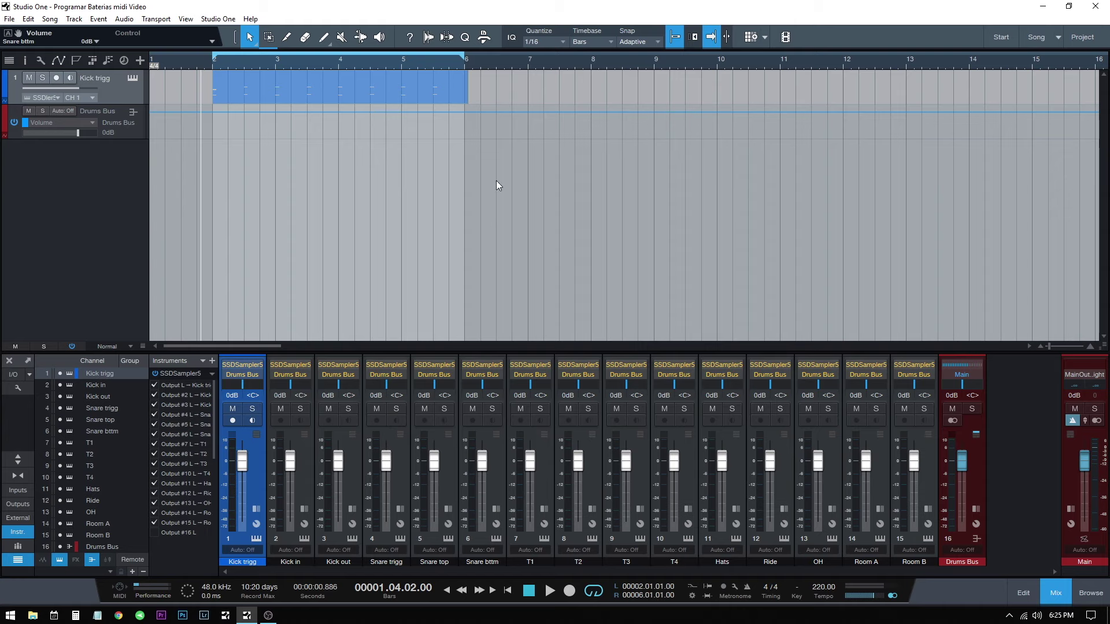
left_click(339, 364)
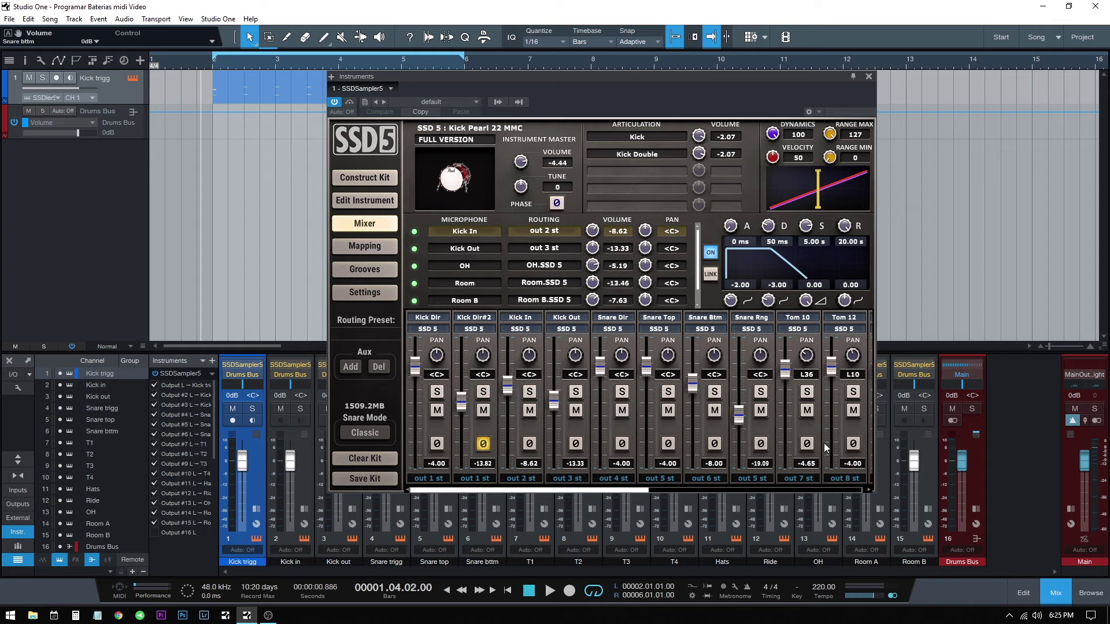
left_click_drag(569, 489, 679, 489)
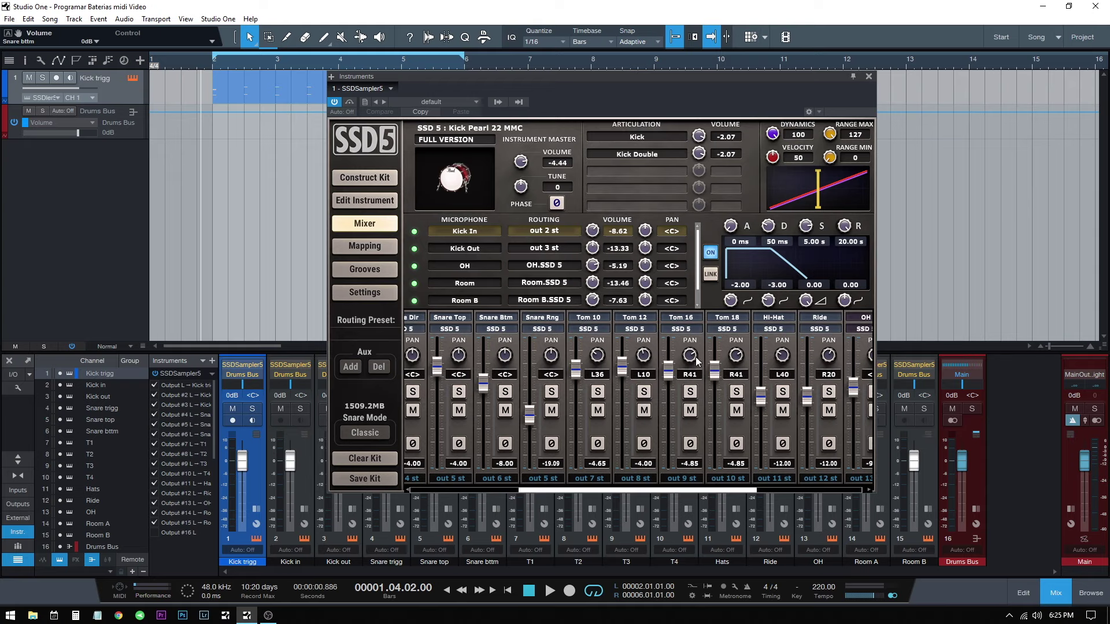
left_click(866, 74)
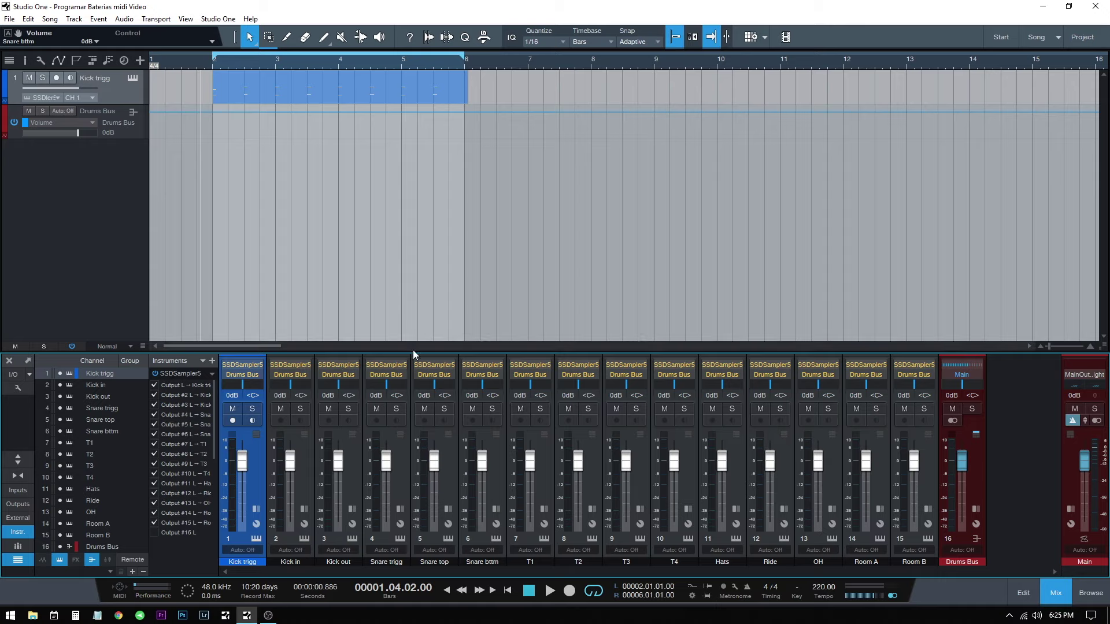
Step: During playback, briefly solo Snare bttm, lower it to -6.2 dB and lower Snare trigg to -2.4 dB
key("space")
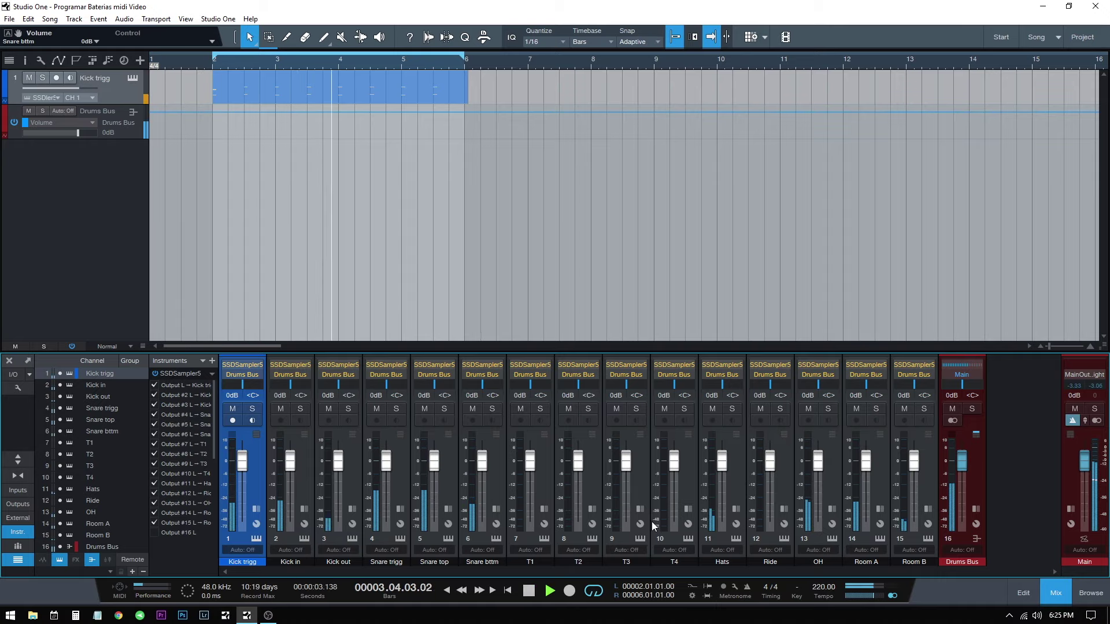
left_click(493, 409)
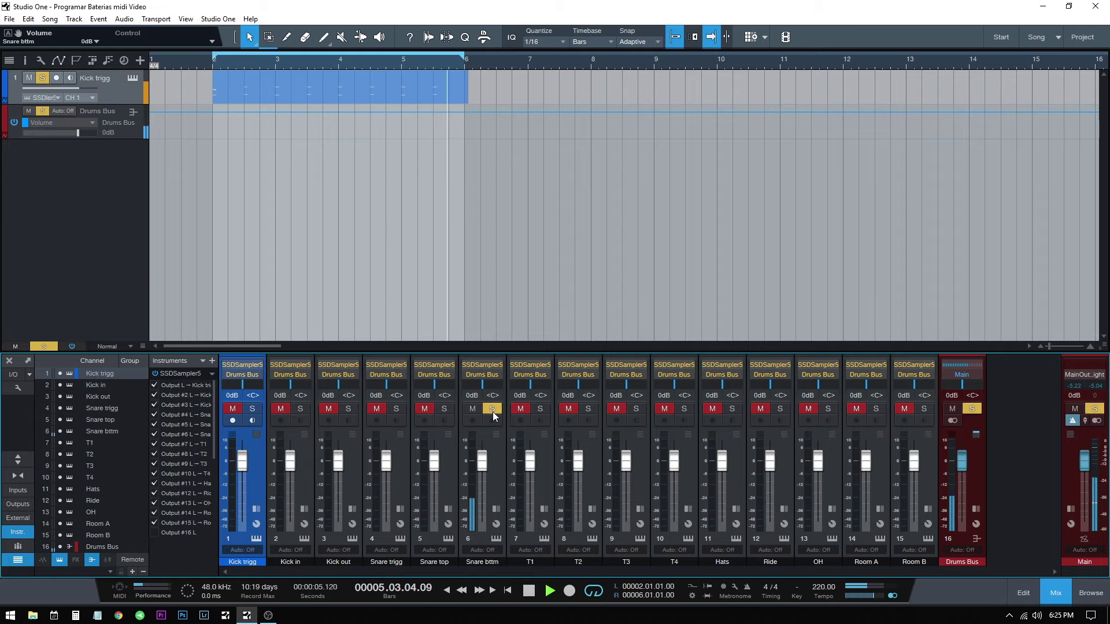
left_click(493, 409)
mouse_move(481, 461)
left_mouse_down()
mouse_move(481, 442)
mouse_move(478, 508)
mouse_move(491, 473)
left_mouse_up()
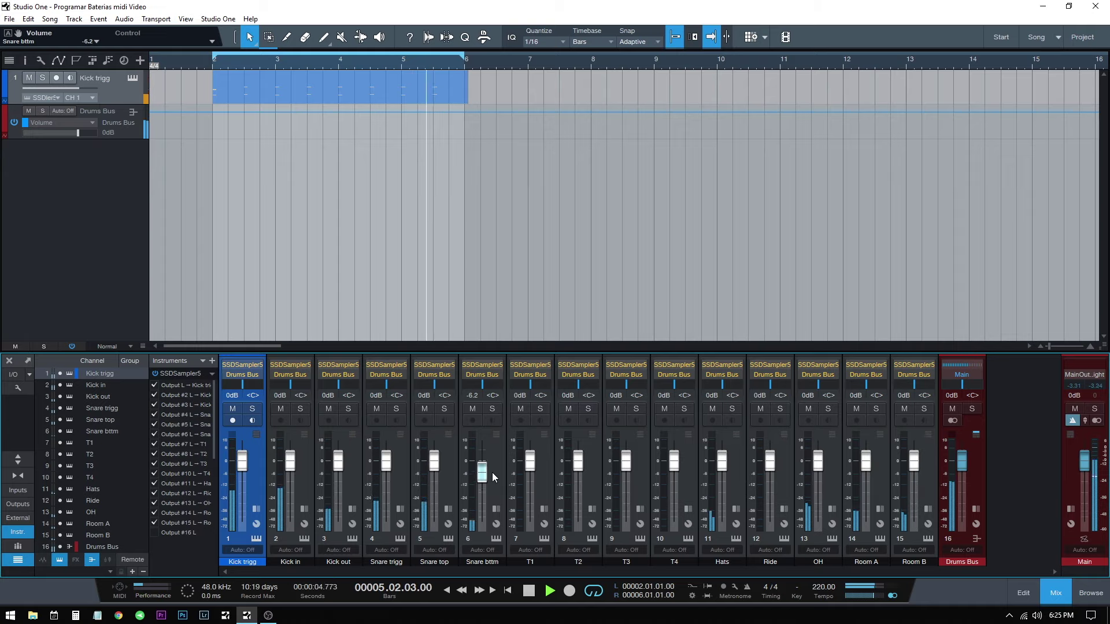
mouse_move(387, 461)
left_mouse_down()
mouse_move(391, 443)
mouse_move(400, 527)
mouse_move(387, 526)
mouse_move(387, 472)
left_mouse_up()
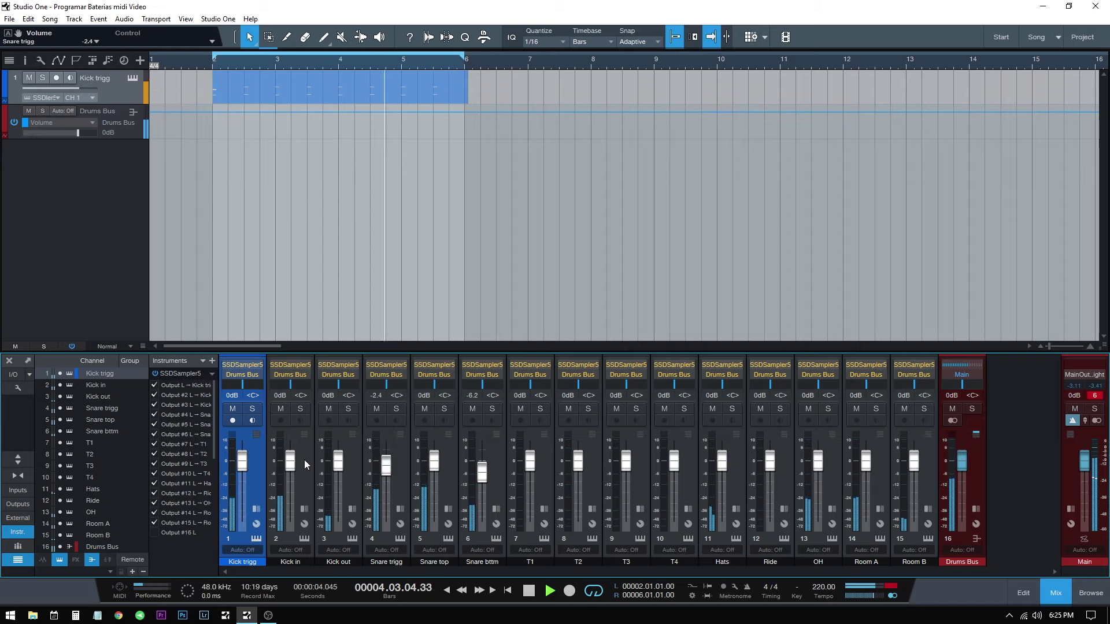
Step: Solo the Kick out, Kick in and Kick trigg channels and lower Kick out to -14.2 dB
left_click(348, 409)
left_click_drag(339, 452, 339, 489)
left_click(301, 409)
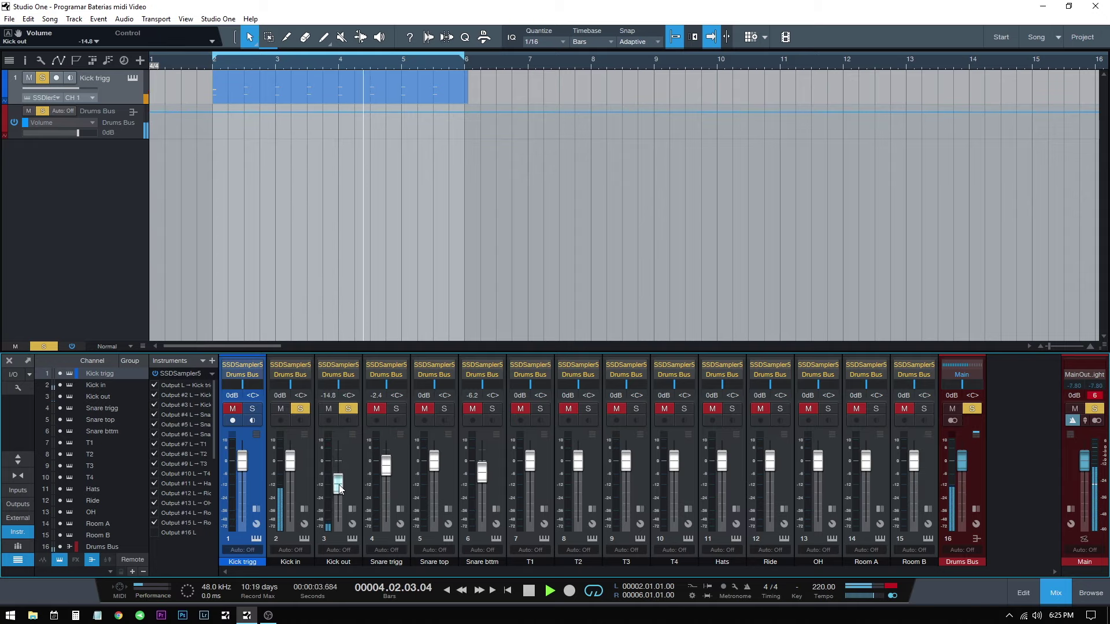
left_click(252, 409)
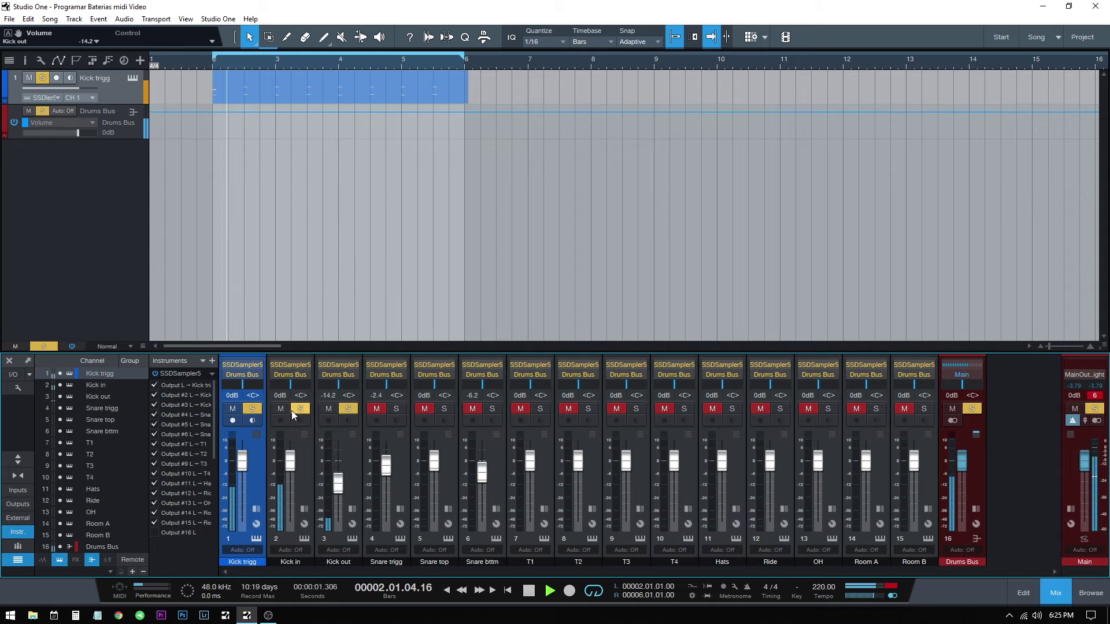
Step: Compare the soloed kick sound with and without the Kick out and Kick in channels
left_click(347, 409)
left_click(300, 409)
left_click(301, 409)
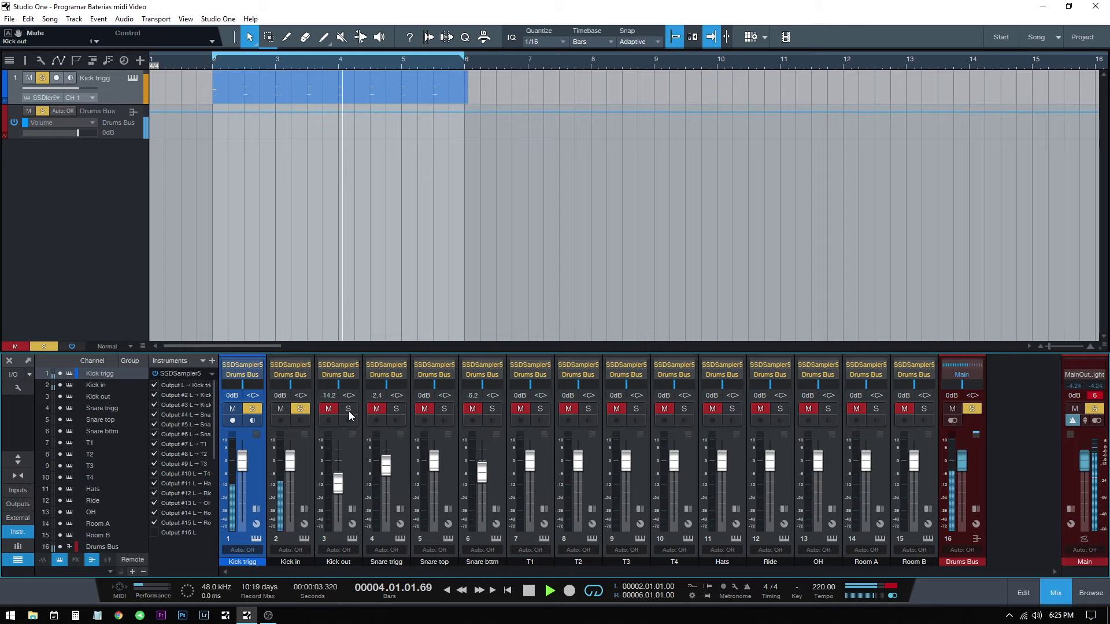
left_click(348, 409)
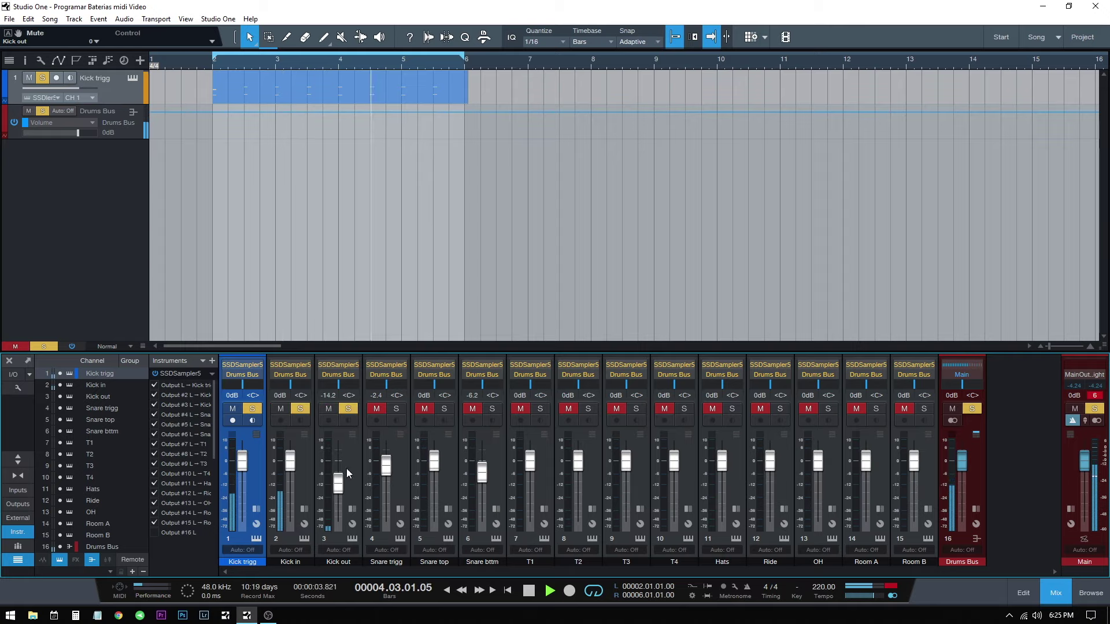
Step: Clear the kick solos, unmute Kick out and set its level to -11.7 dB
left_click(251, 410)
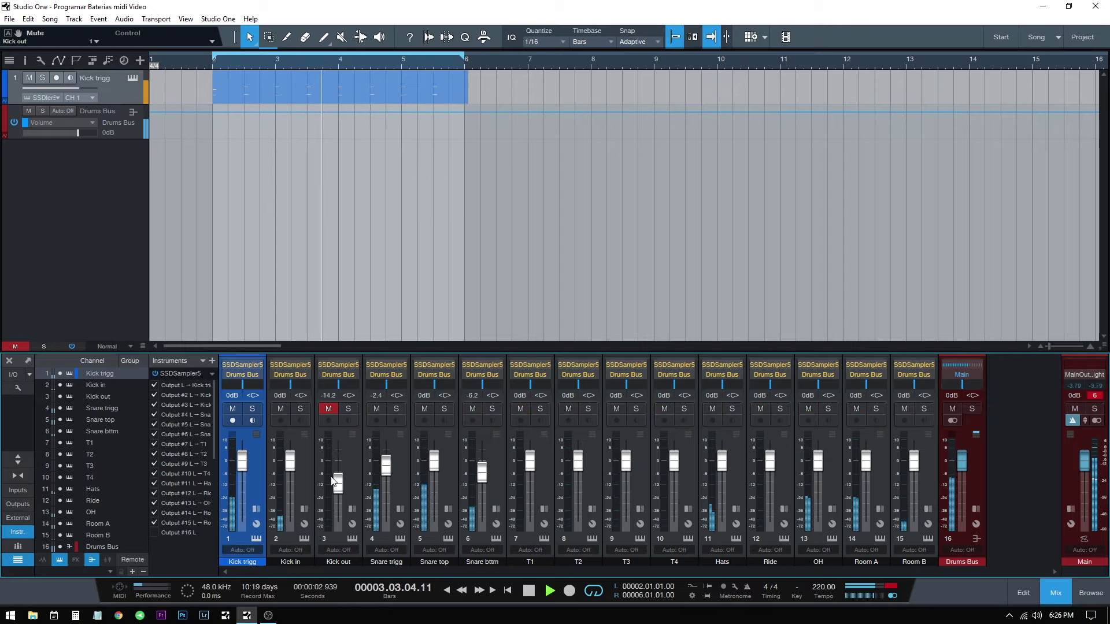
left_click(330, 410)
left_click_drag(341, 488, 338, 484)
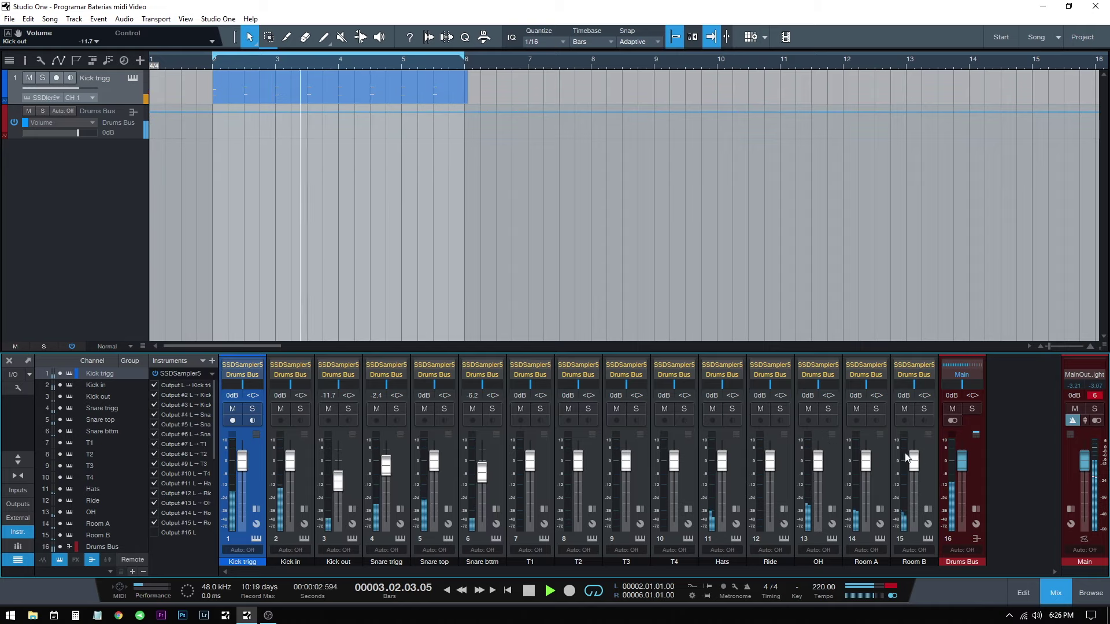
Step: Listen to the Room B and Room A channels in solo, and release both solos
left_click(923, 408)
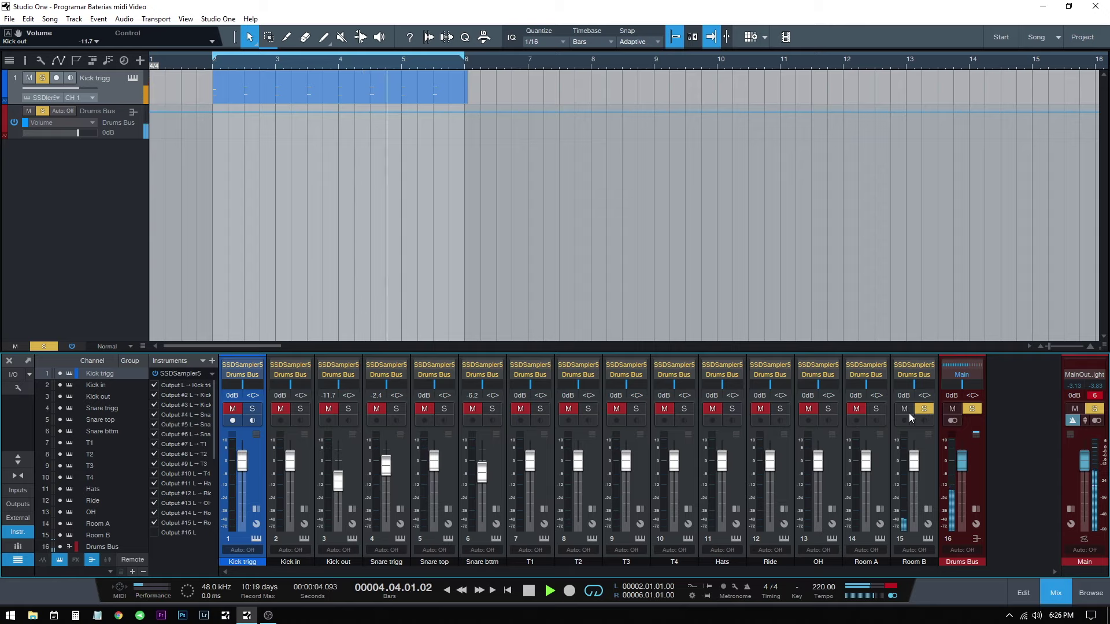
left_click(875, 409)
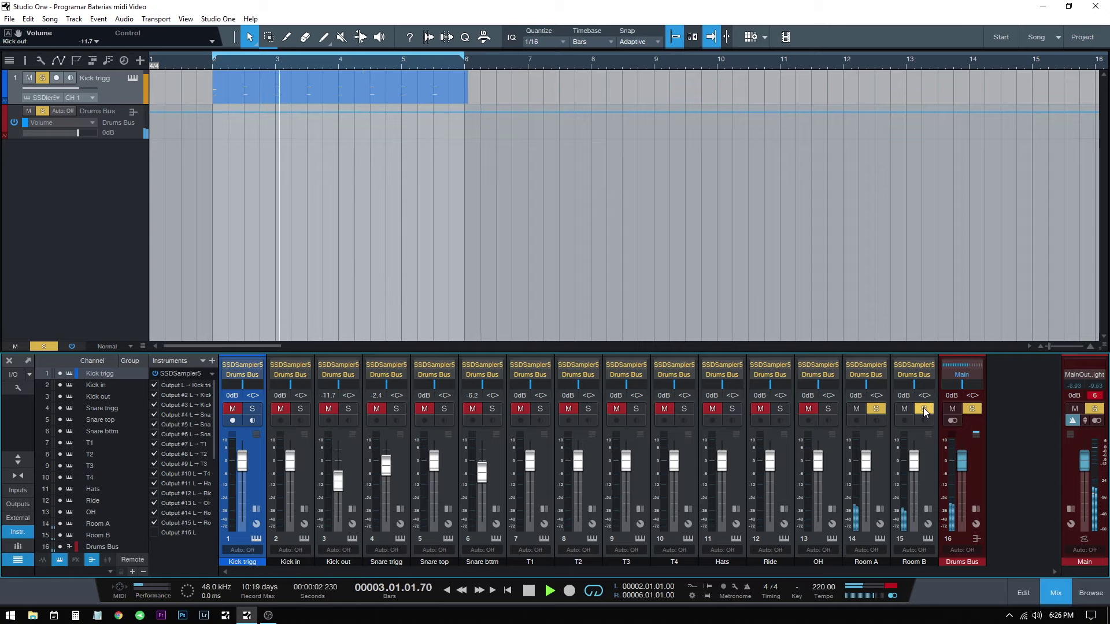
left_click(924, 408)
left_click(876, 409)
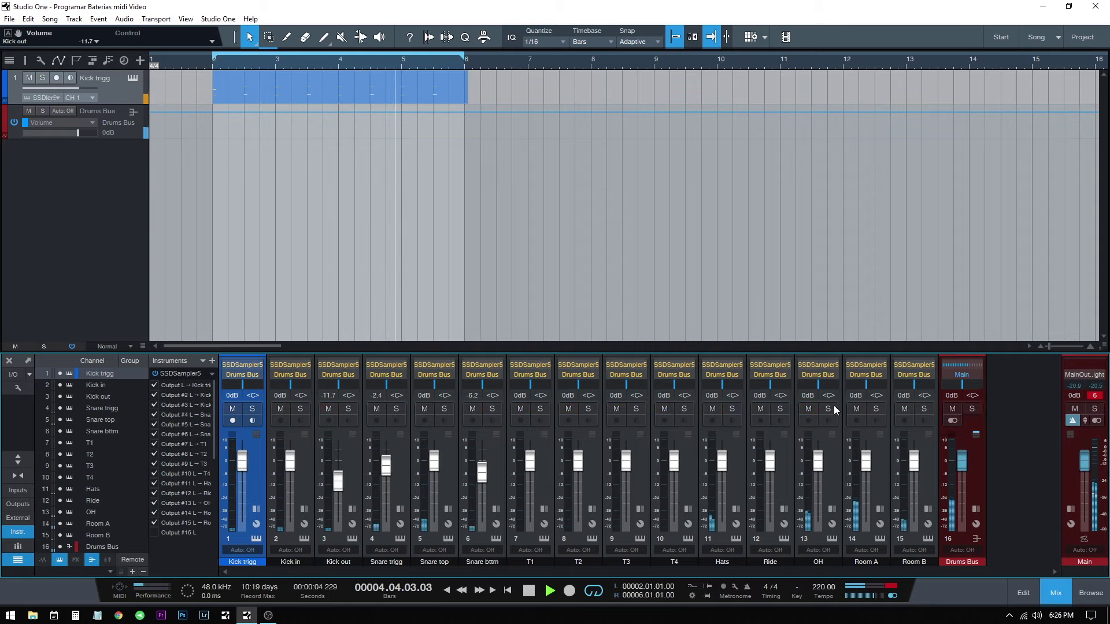
Step: Solo the OH channel and, in the SSDSampler5 mixer, lower the Hi-Hat's OH and Room microphone volumes to -12.24 and -21.23
left_click(829, 410)
key("space")
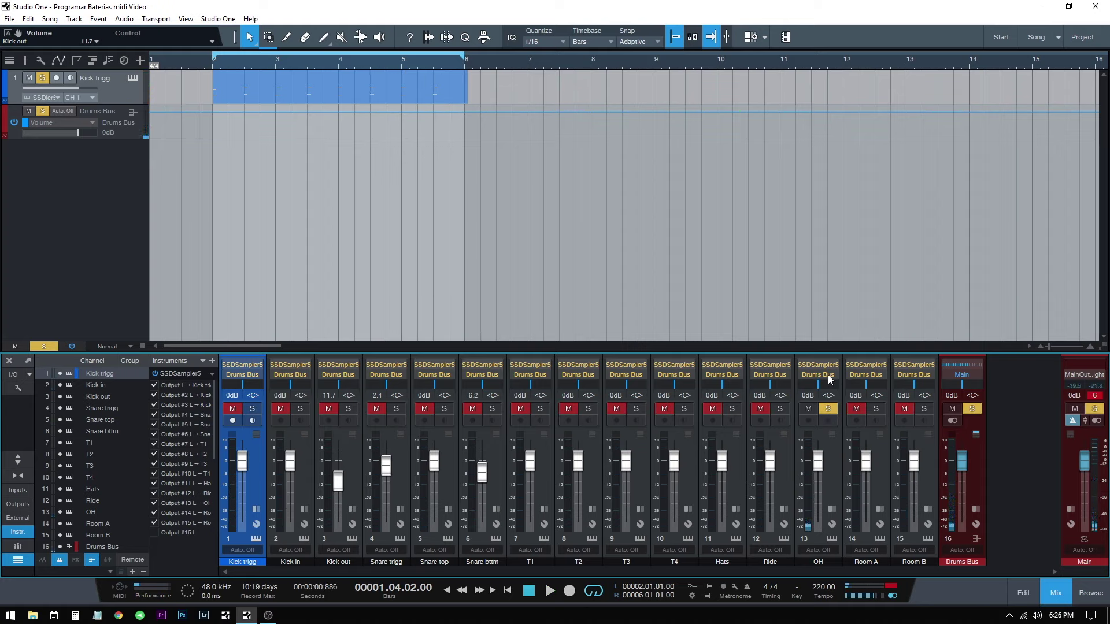
left_click(815, 366)
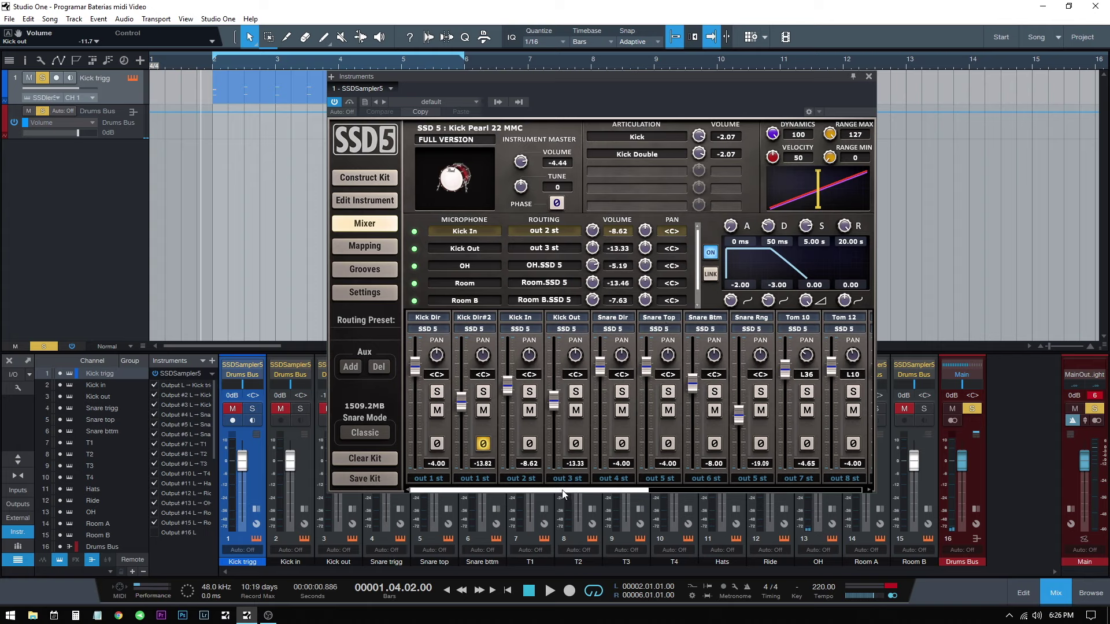
left_click_drag(562, 491, 712, 493)
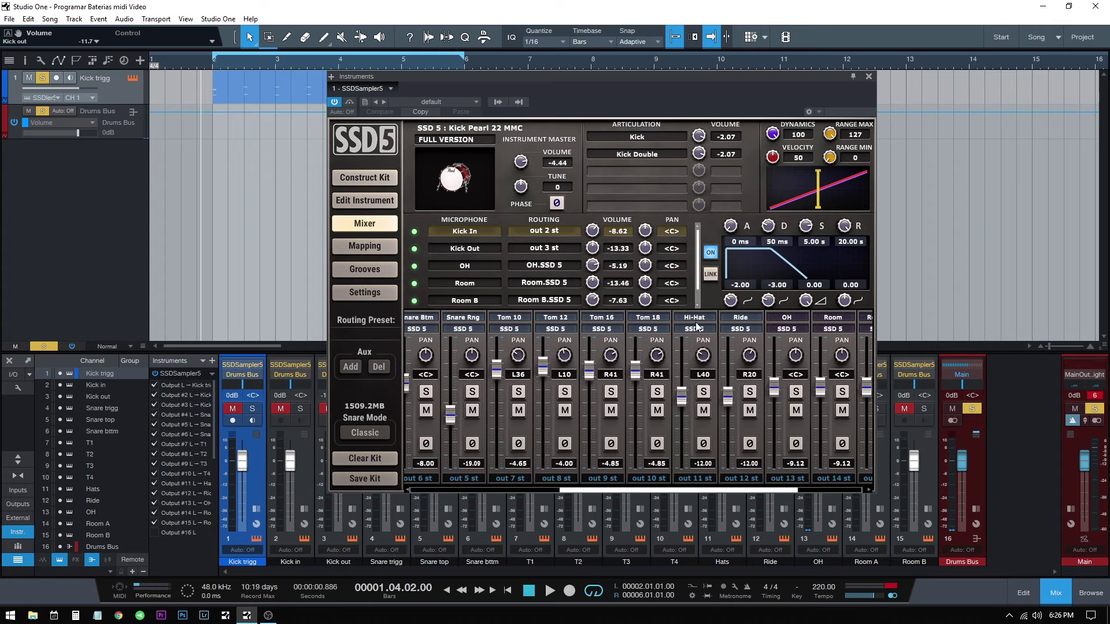
left_click(694, 319)
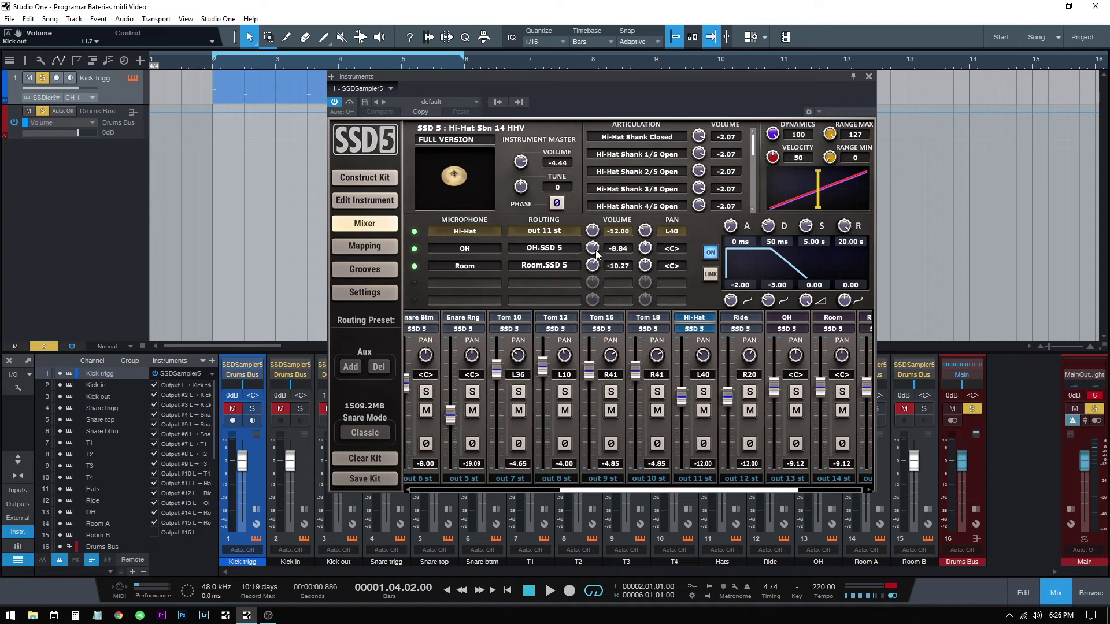
left_click_drag(590, 252, 593, 305)
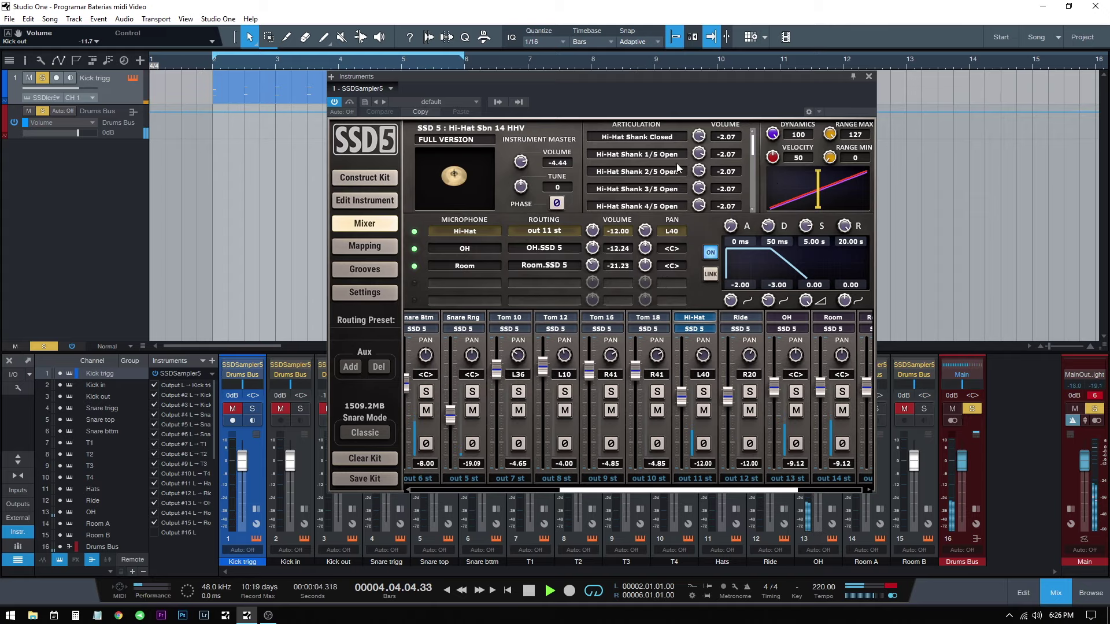
Step: Move the sampler window clear of the OH and room channels and set the Hi-Hat's OH microphone volume to -10.17 during playback
left_click_drag(657, 87, 498, 101)
key("space")
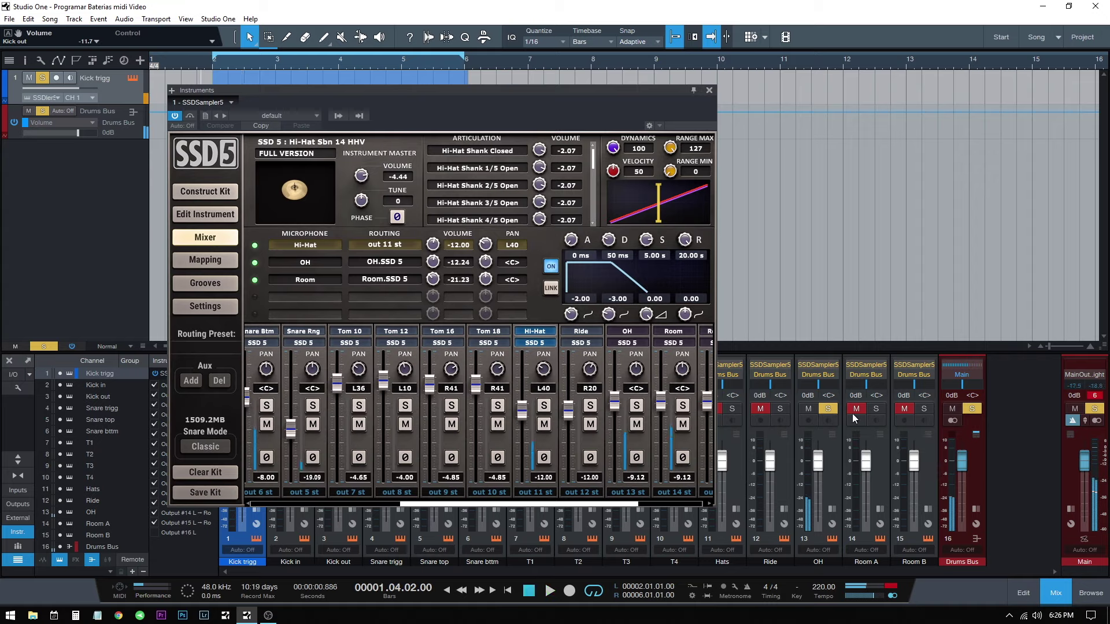
key("space")
left_click_drag(435, 266, 444, 277)
left_click_drag(435, 269, 442, 182)
Step: Solo Room A and Room B instead of OH and set the Hi-Hat's Room microphone volume to -16.51
left_click(856, 409)
left_click(876, 409)
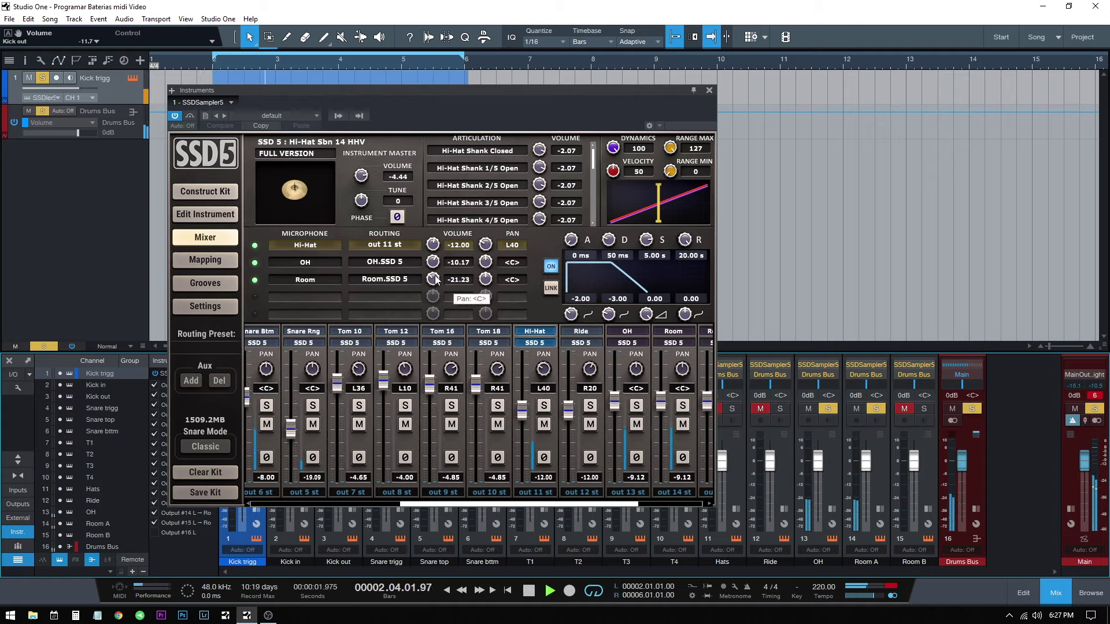
left_click(808, 409)
left_click(827, 409)
left_click(905, 409)
left_click(924, 409)
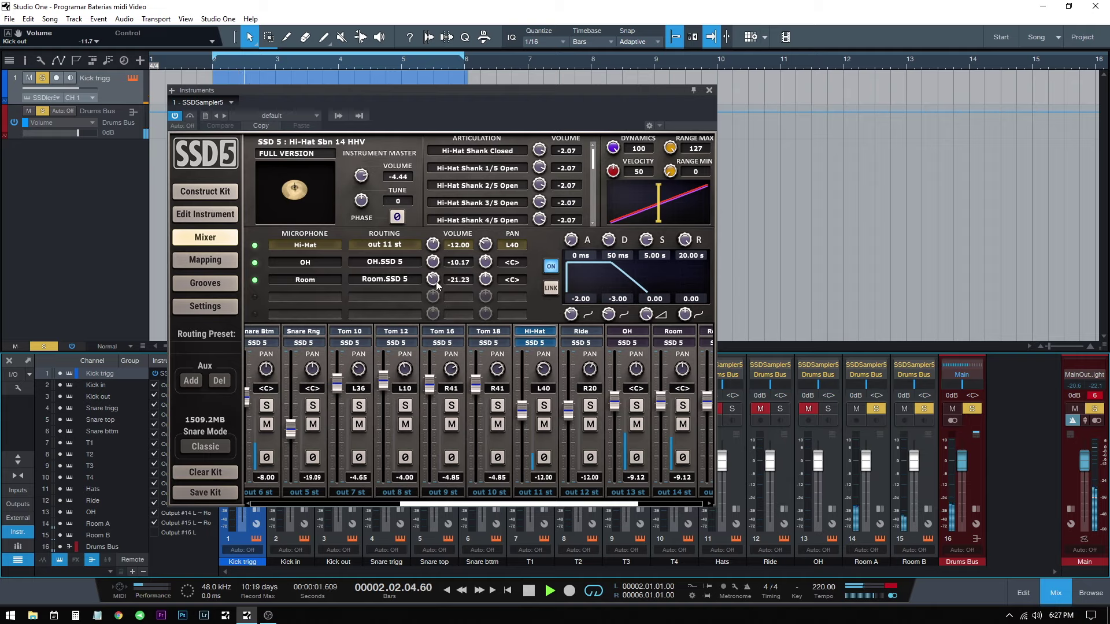
left_click_drag(434, 283, 452, 267)
Step: Stop playback, clear all channel solos and move the sampler window back over the mixer's middle channels
key("space")
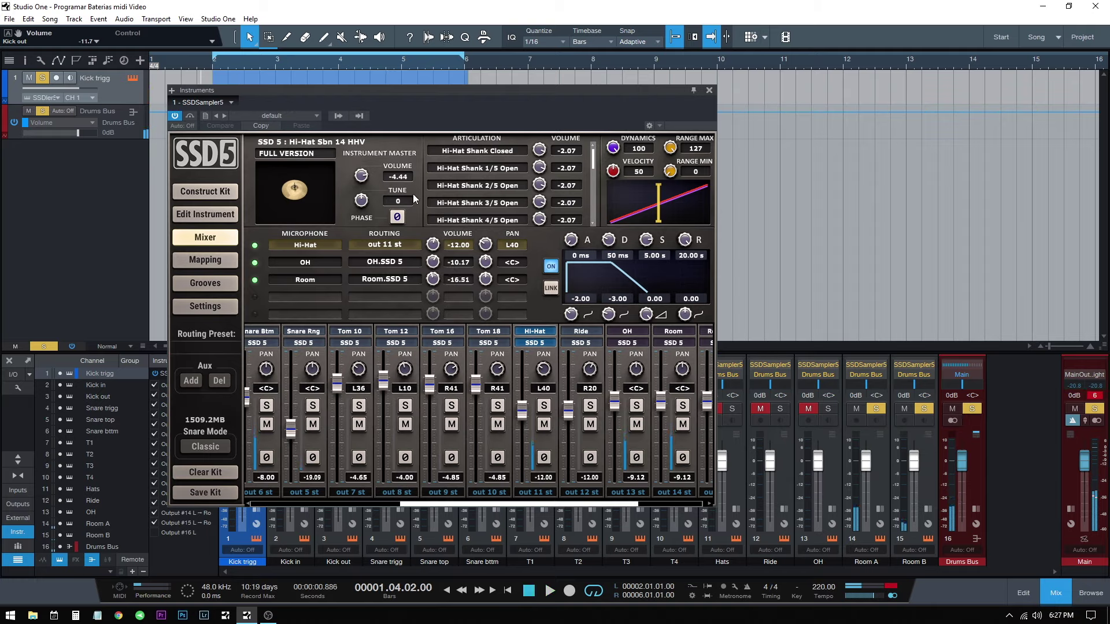
left_click(972, 409)
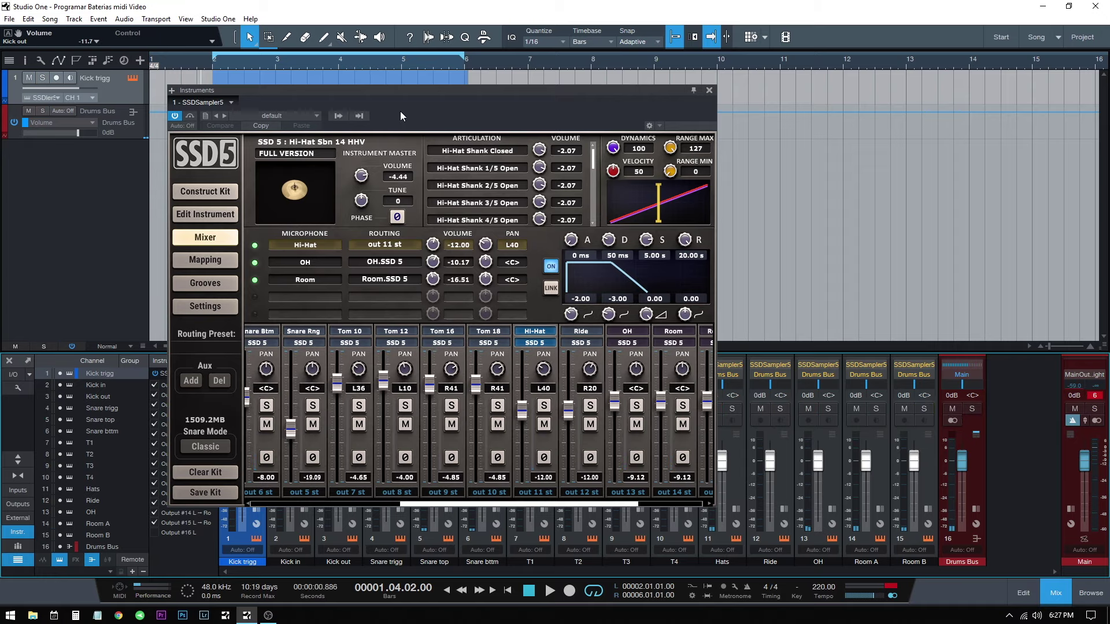
left_click_drag(484, 92, 624, 104)
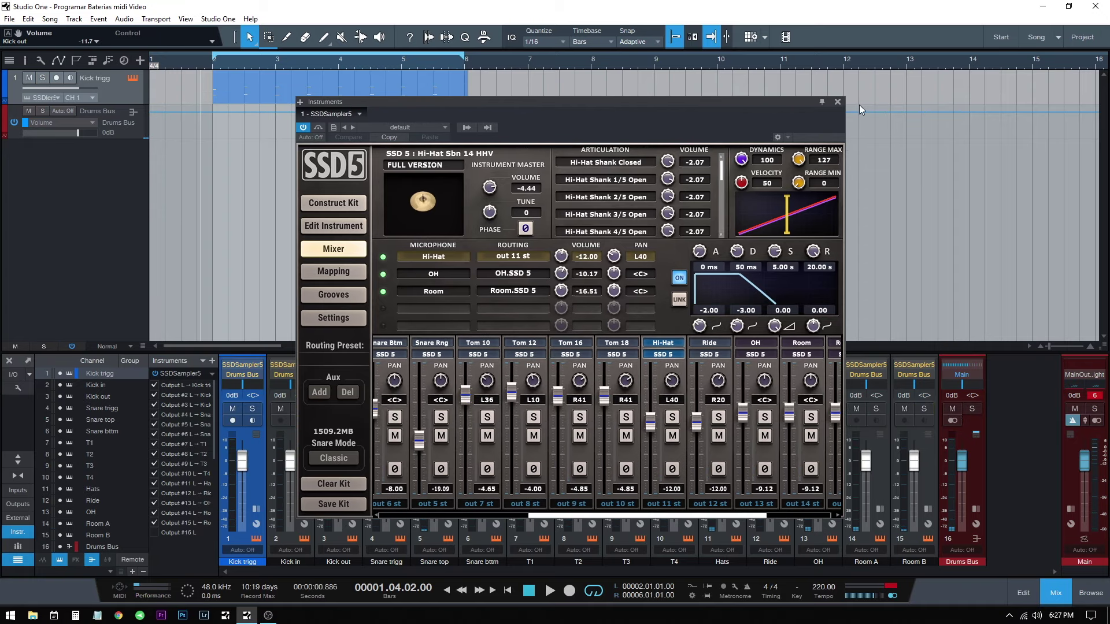
Step: Close the sampler window, extend the Kick trigg part to just past bar 10 and move the loop end to bar 10
left_click(837, 102)
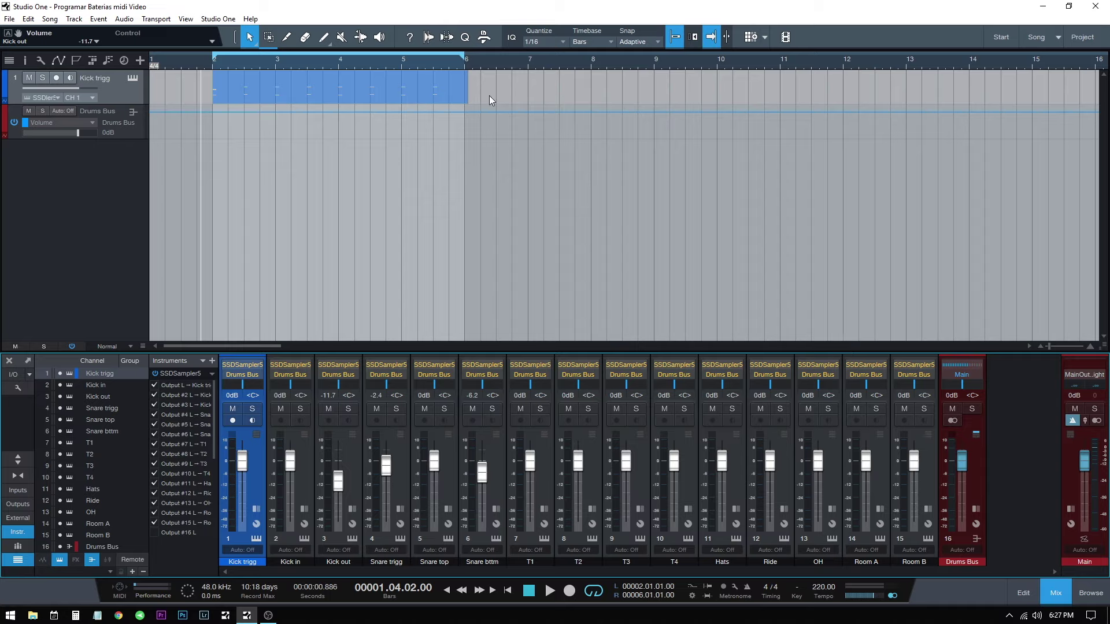
left_click_drag(471, 99, 736, 99)
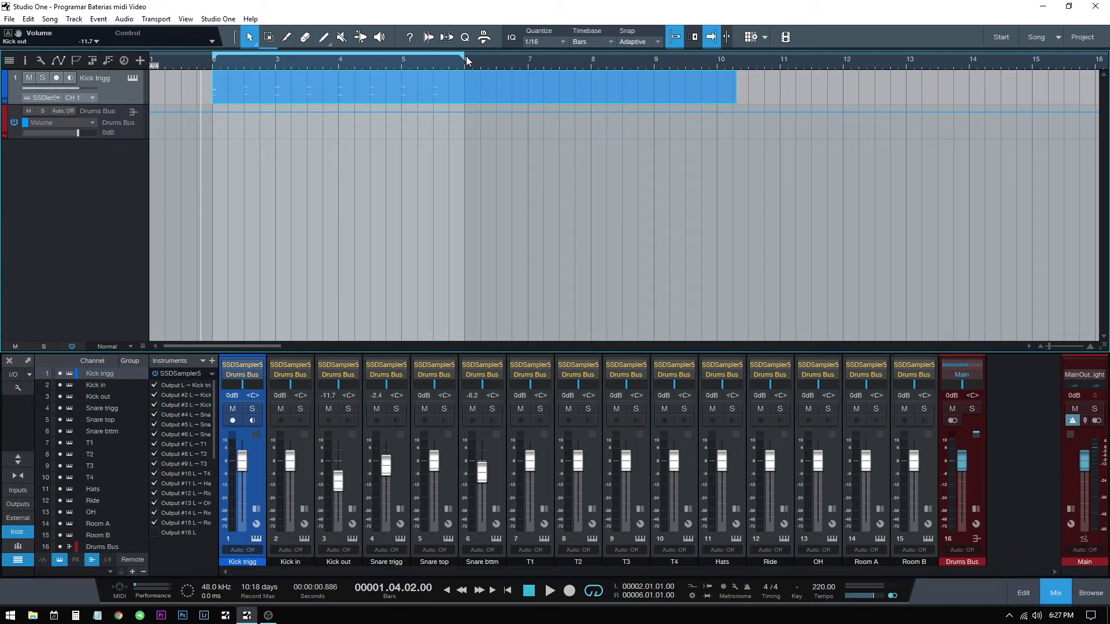
left_click_drag(466, 59, 720, 59)
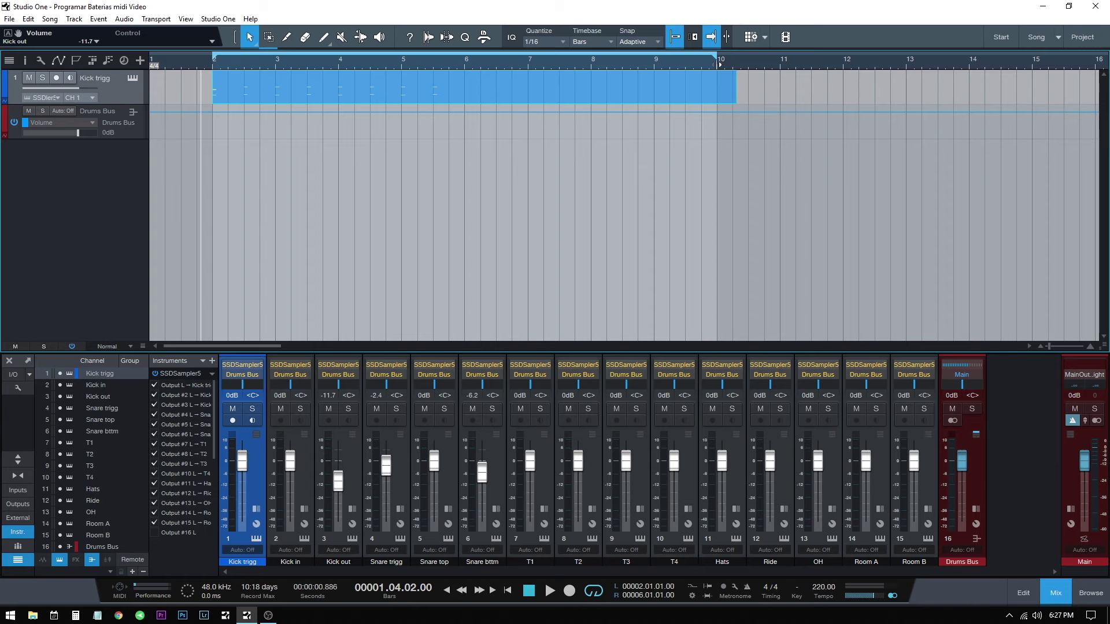
Step: Open the Kick trigg part for note editing and add five C 2 sixteenth notes at 6.1.1, 6.1.2, 6.1.3, 6.2.1 and 6.2.3
double_click(477, 82)
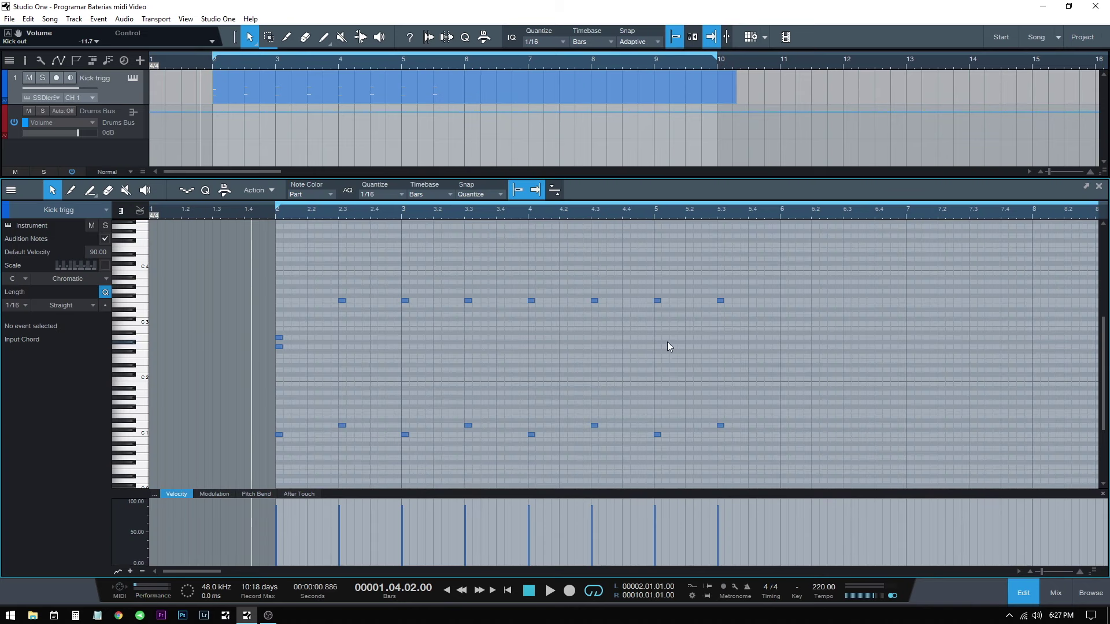
scroll(667, 341, "right", 4)
left_click(449, 210)
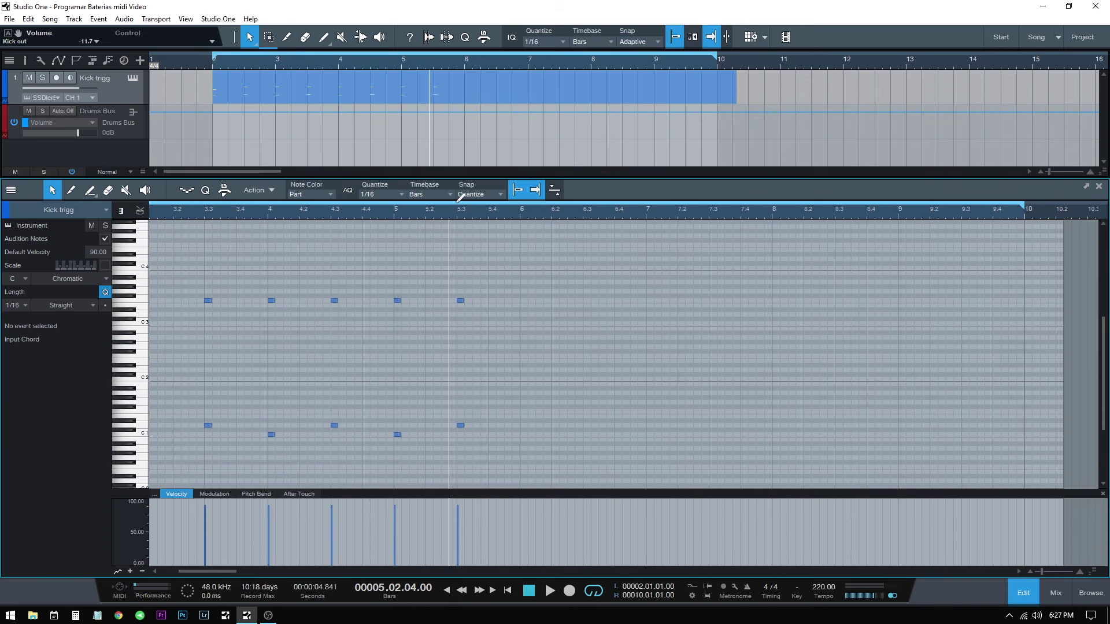
key("space")
key("space")
left_click(525, 379, "alt")
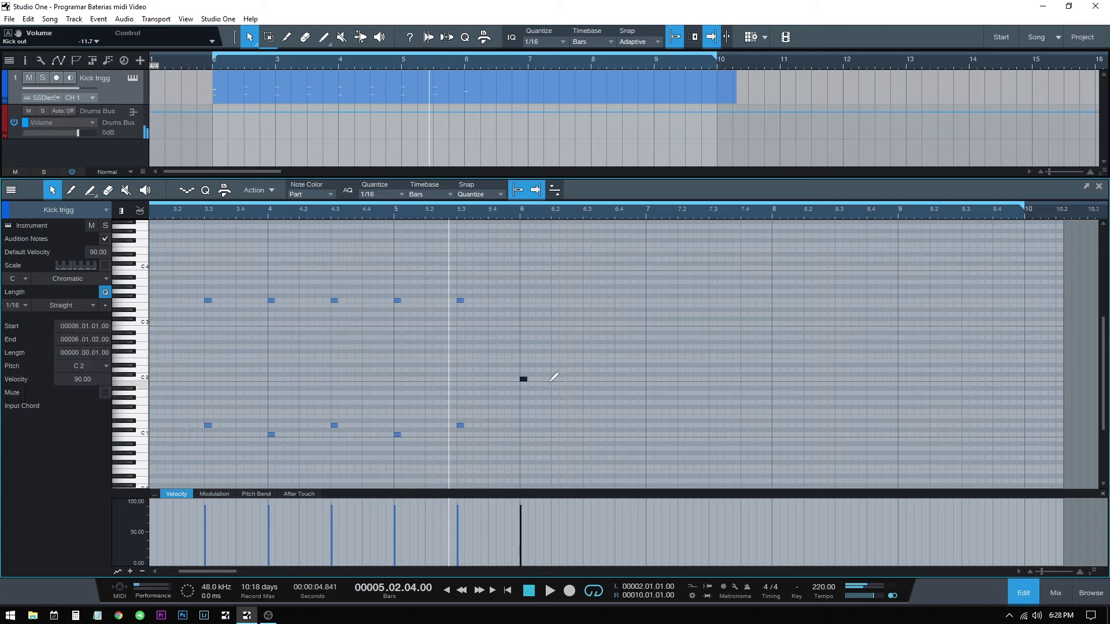
left_click(531, 379, "alt")
left_click(539, 379, "alt")
left_click(554, 379, "alt")
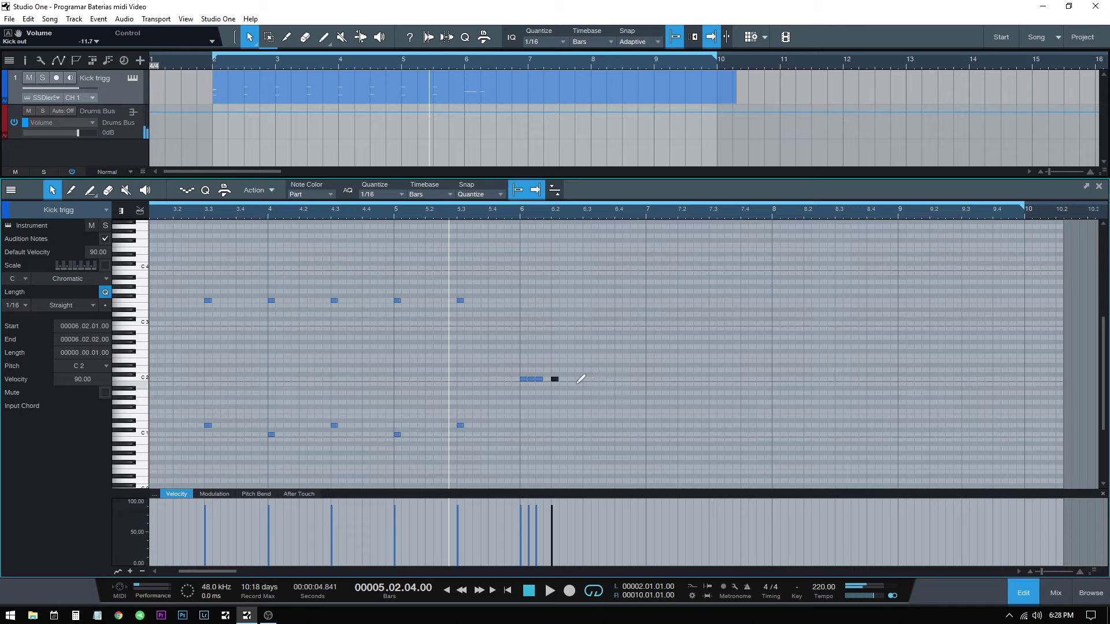
left_click(570, 379, "alt")
Step: Continue the fill with B 1 notes at 6.3.1 and 6.3.3 and G 1 notes at 6.4.1 and 6.4.3, and audition it
left_click(586, 384, "alt")
left_click(602, 384, "alt")
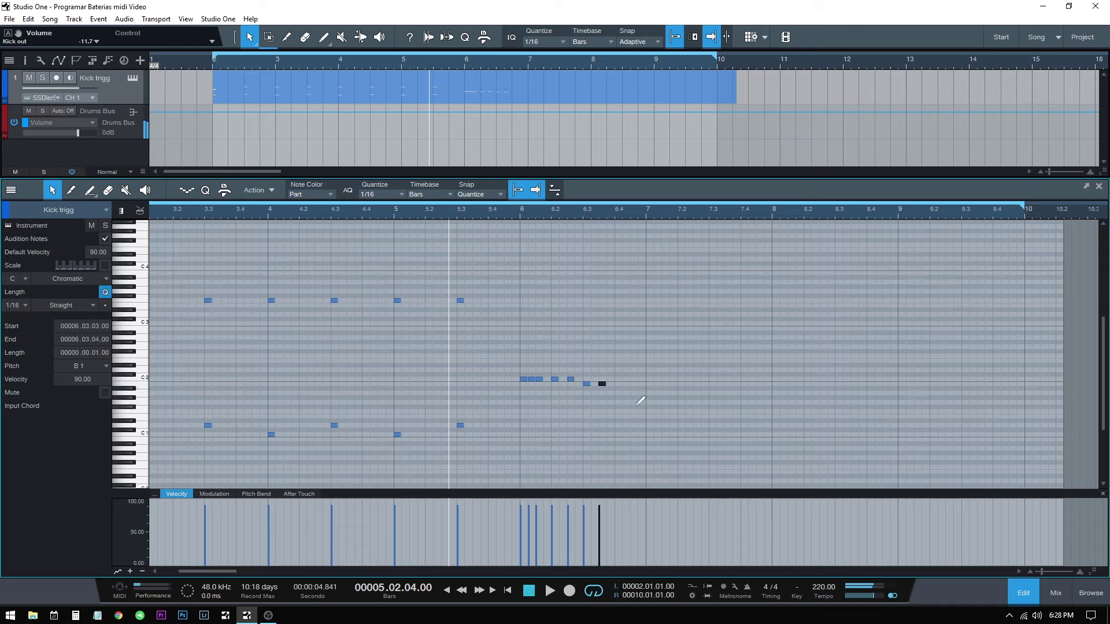
left_click(617, 402, "alt")
left_click(634, 402, "alt")
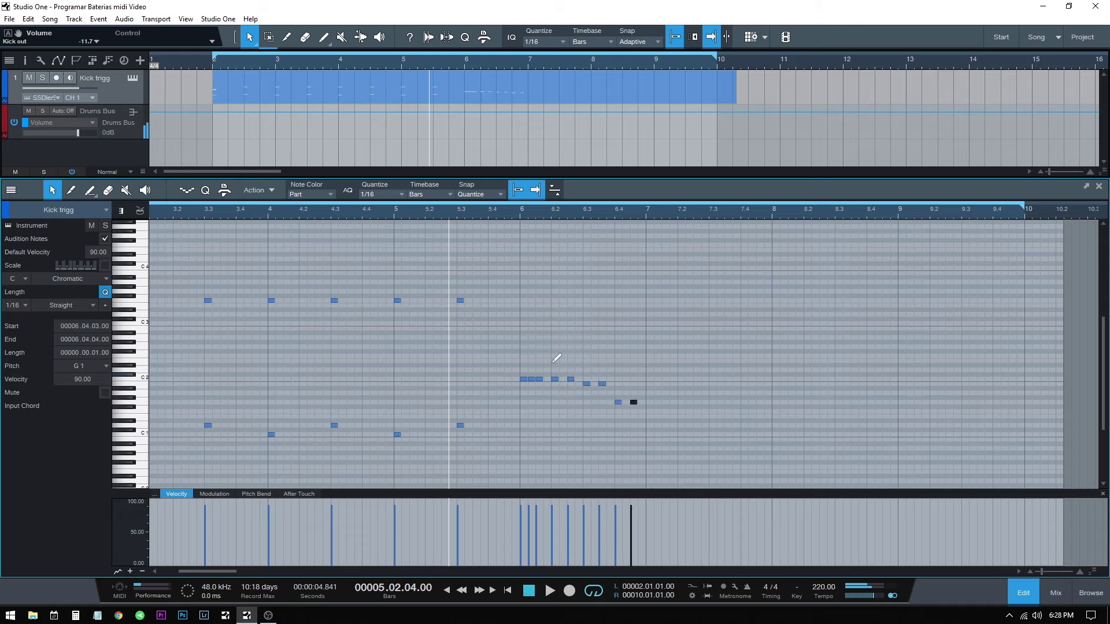
key("space")
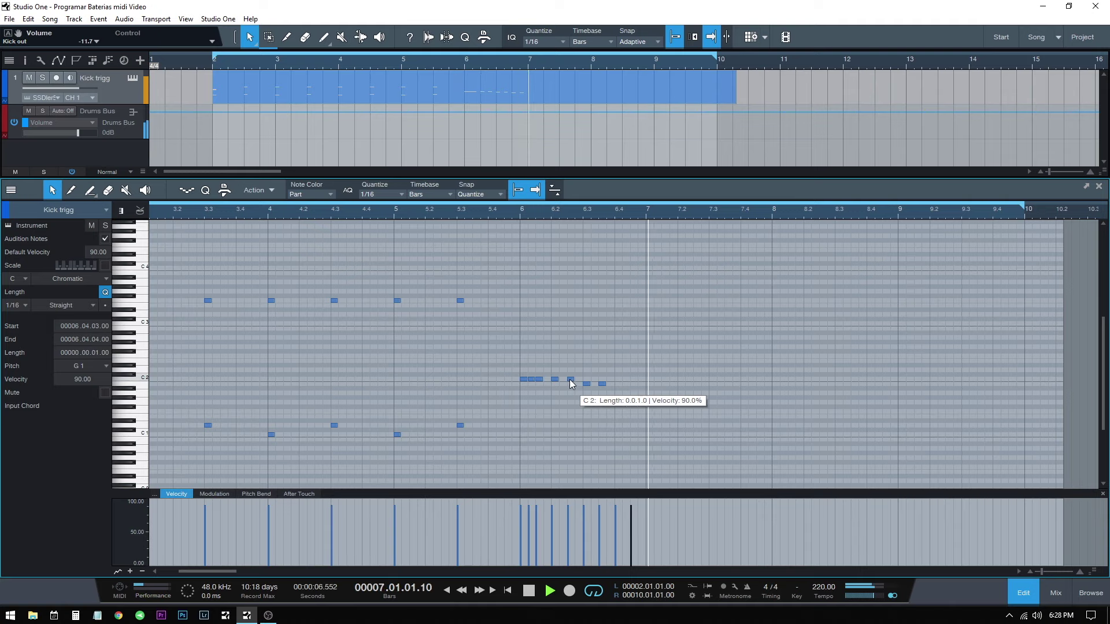
key("space")
Step: Finish the tom fill with two F 1 notes at 7.1.1 and 7.1.3 and play it back
left_click(649, 411, "alt")
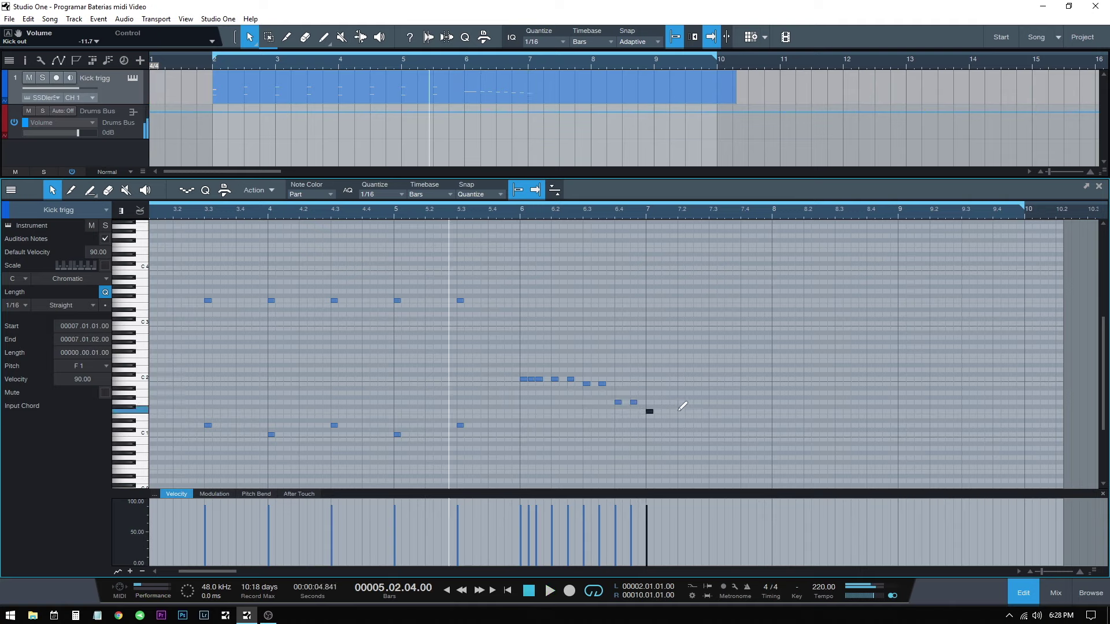
left_click(665, 416, "alt")
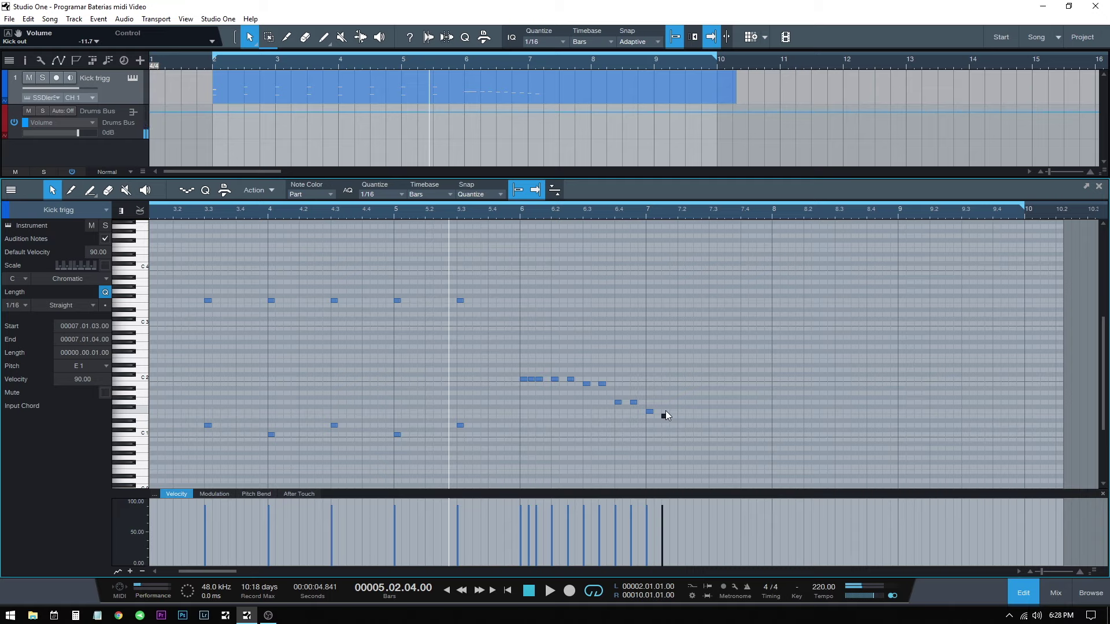
left_click(665, 412)
key("space")
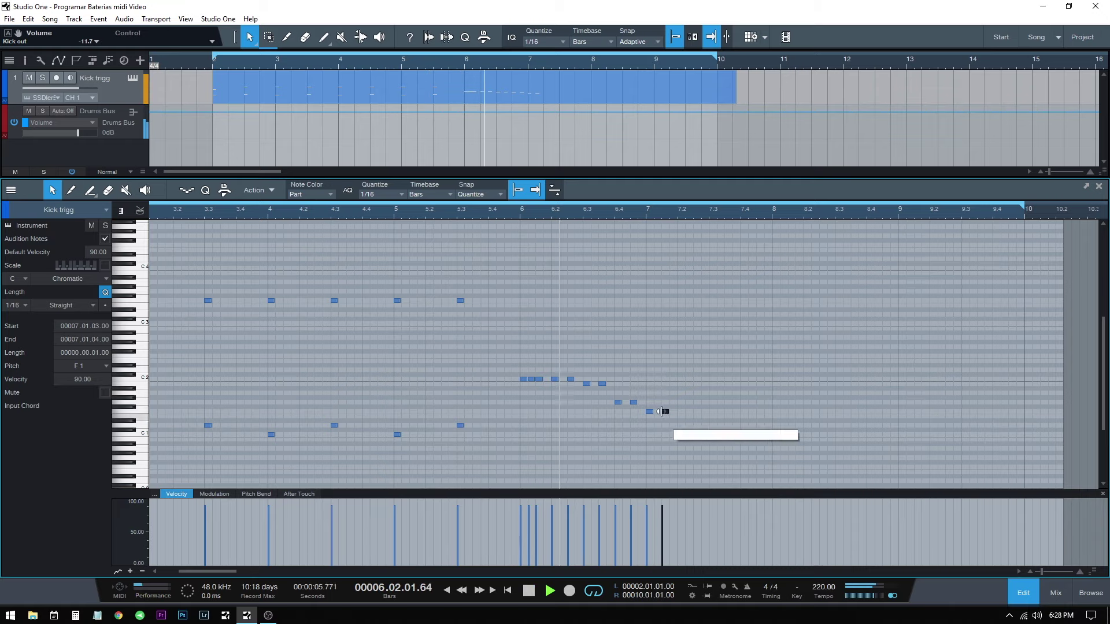
key("space")
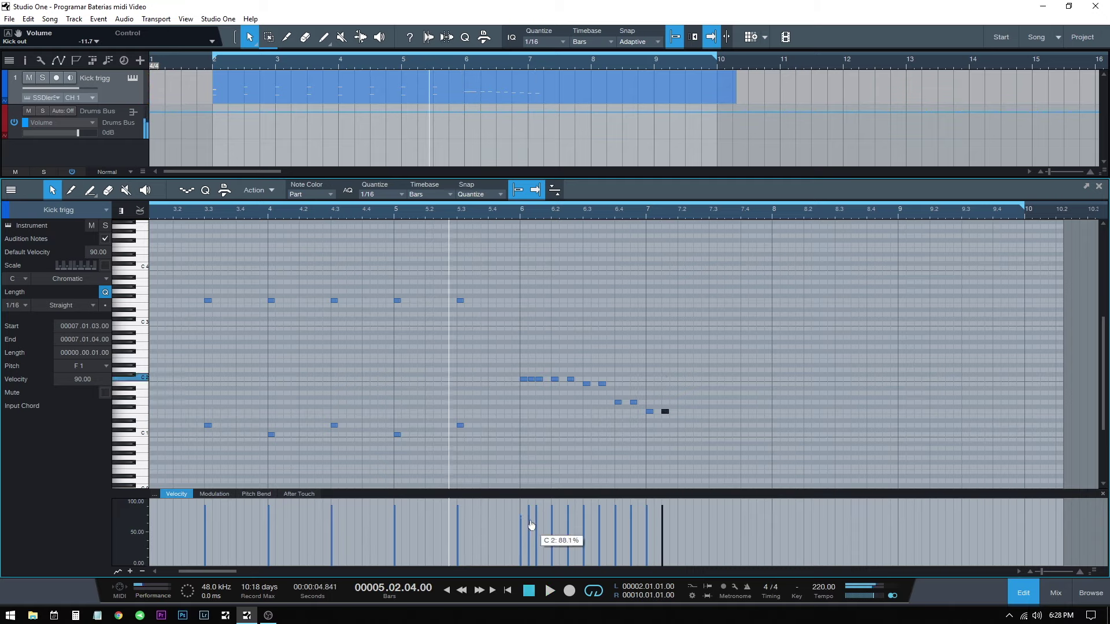
Step: Lower the velocities of the first, second and fifth C 2 notes and both B 1 notes in the bar 6 fill
left_click(528, 514)
left_click(521, 523)
left_click(569, 518)
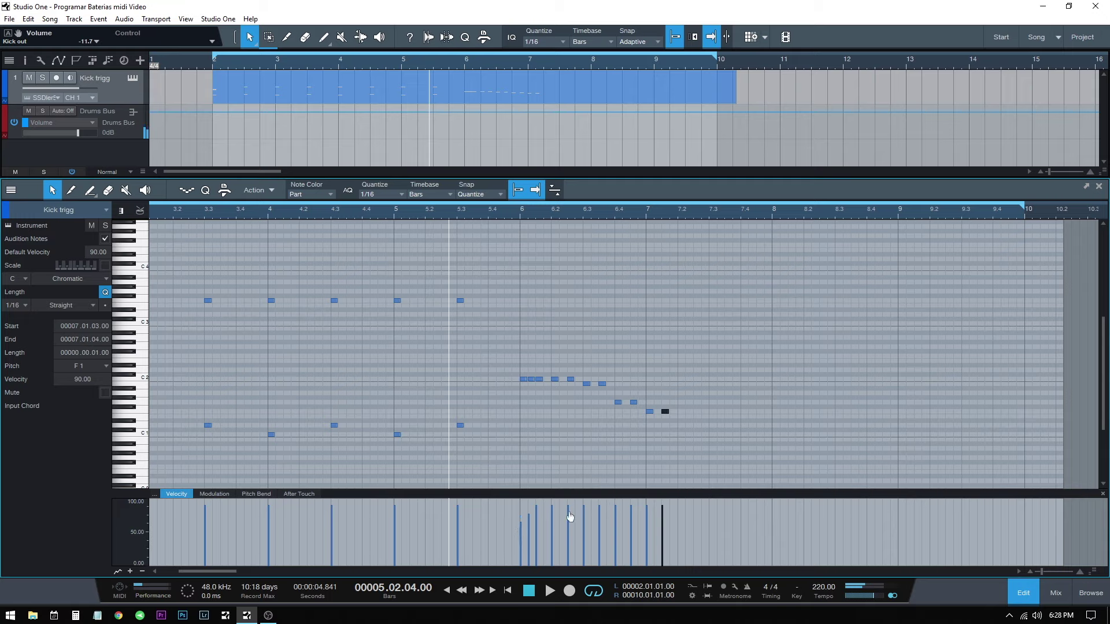
left_click(569, 530)
left_click(600, 532)
left_click(601, 529)
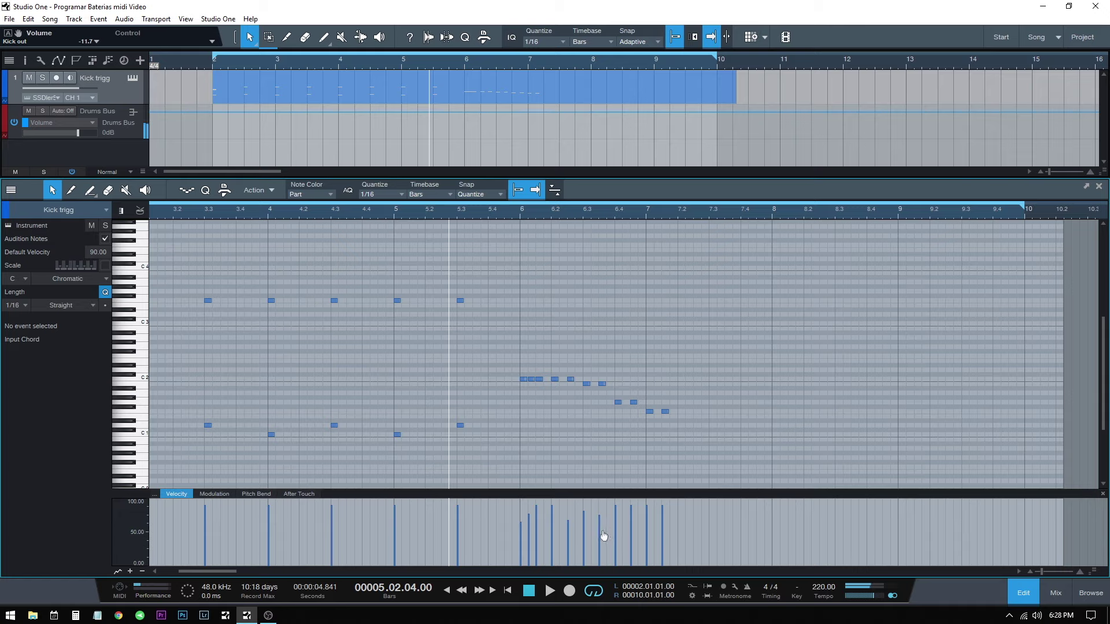
Step: Lower the velocities of the fill's two G 1 and two F 1 notes, setting the first F 1 to 55.08
left_click(617, 544)
left_click(616, 539)
left_click(631, 532)
left_click(651, 524)
mouse_move(652, 525)
left_mouse_down()
mouse_move(647, 542)
mouse_move(665, 530)
left_mouse_up()
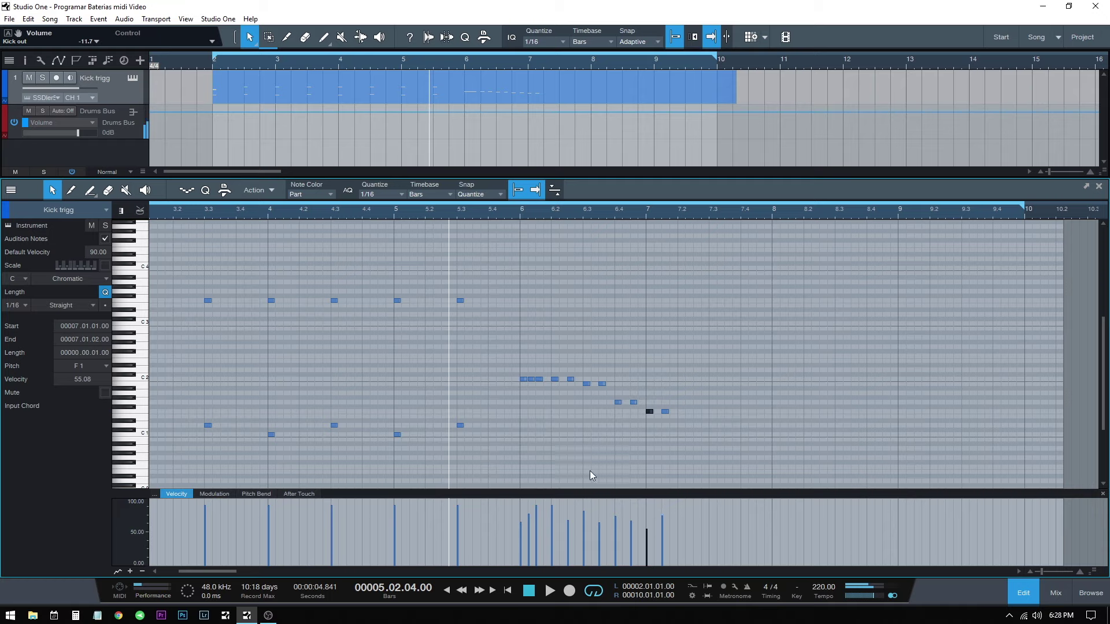
Step: Audition the tom fill and set the loop range around it, from bar 6 to 7.2
key("space")
left_click(533, 418)
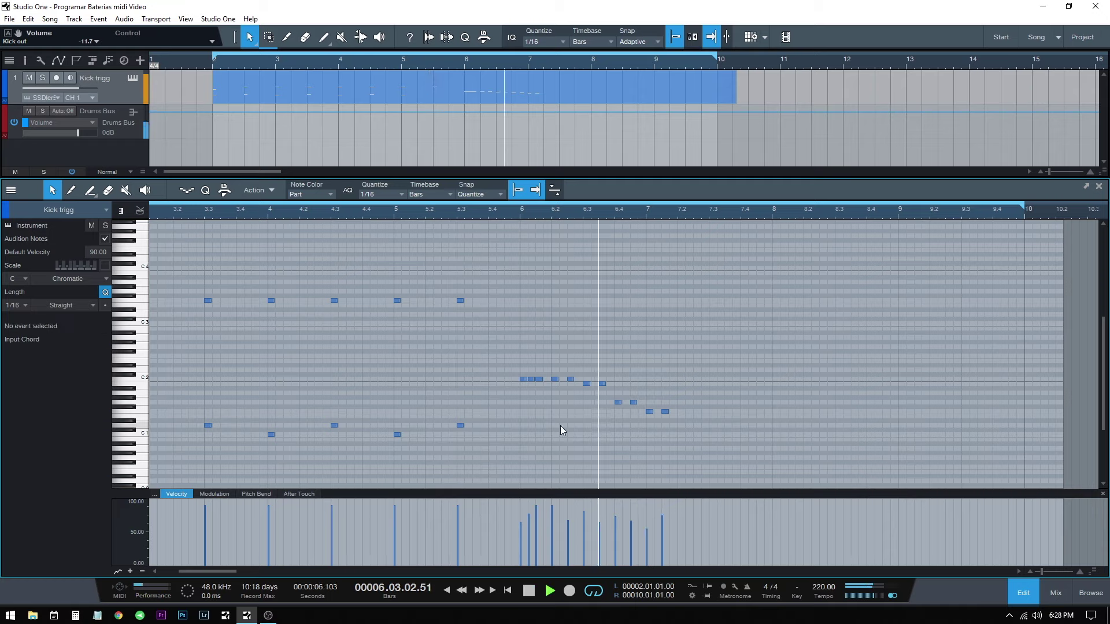
key("space")
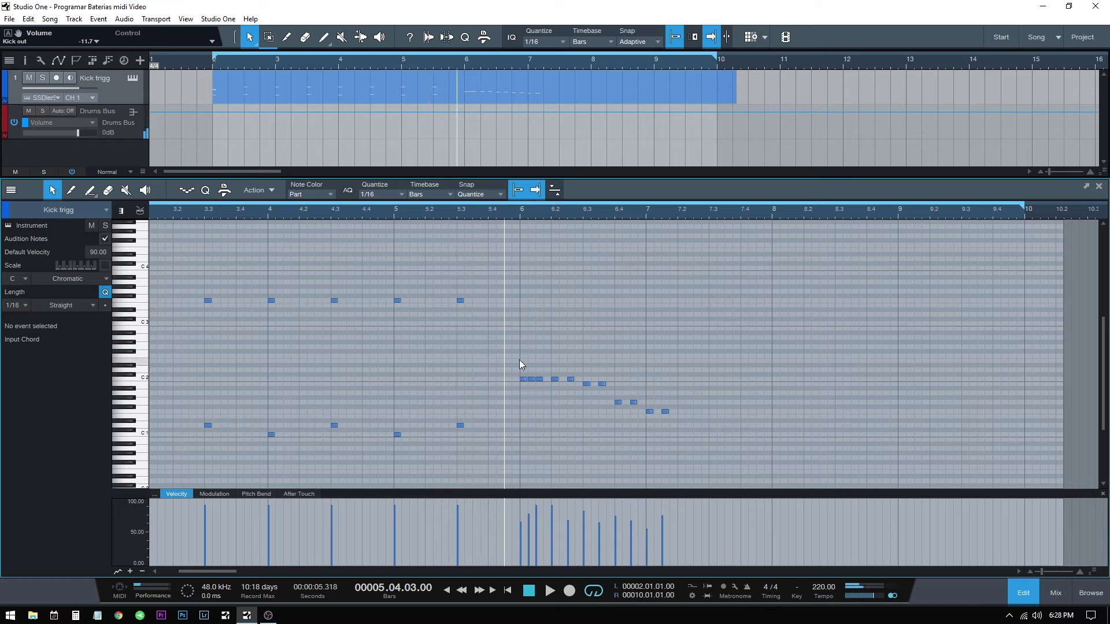
key("space")
key("space")
left_click(522, 216)
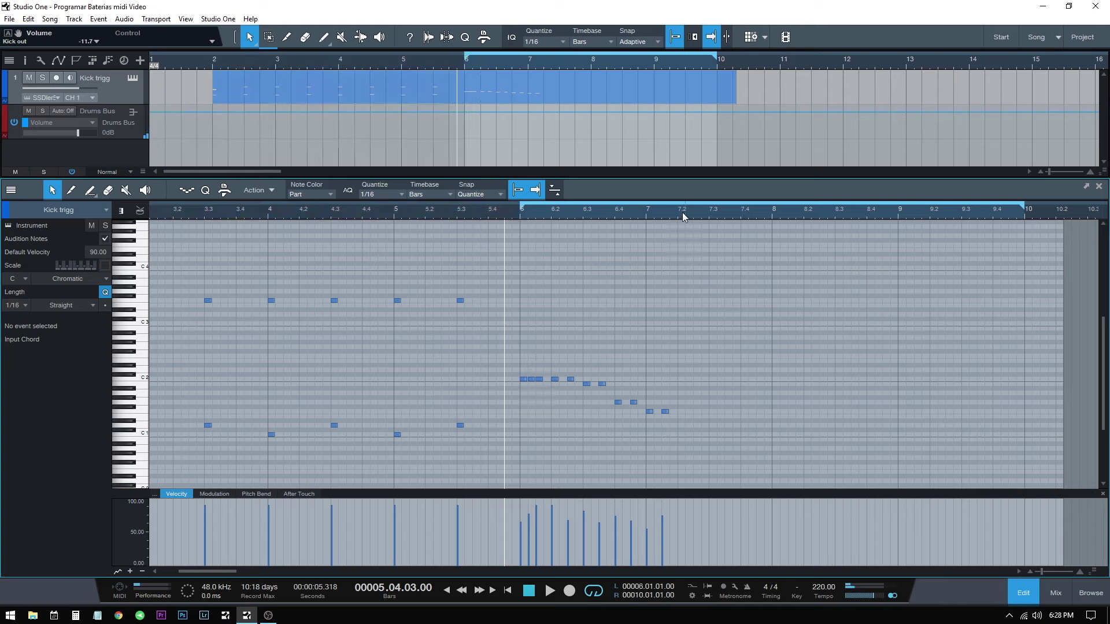
left_click(677, 215)
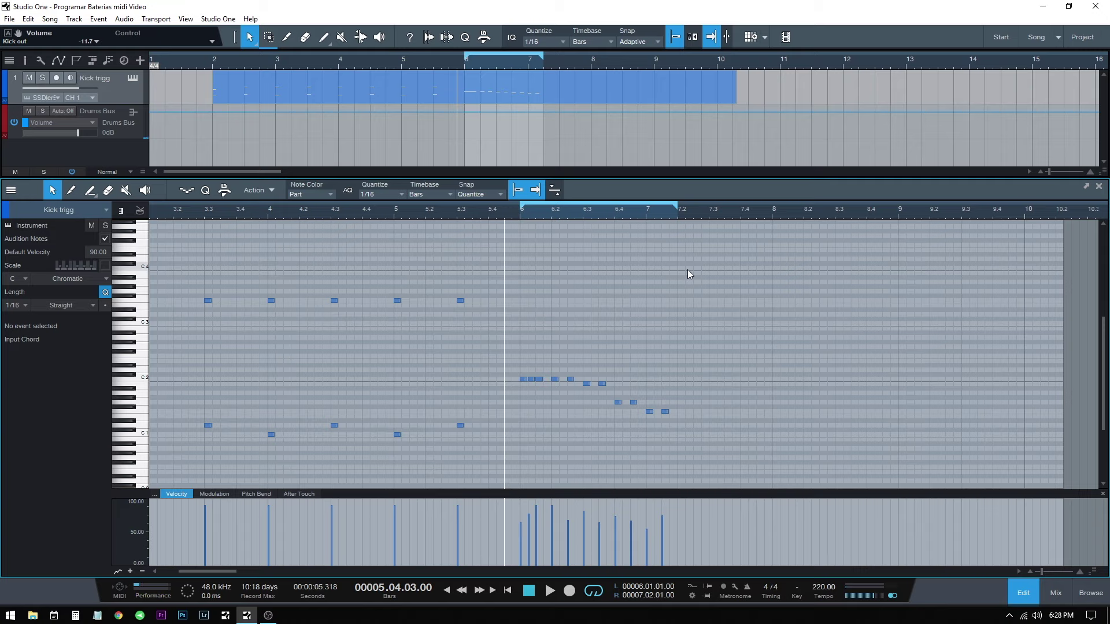
Step: Play the looped fill and set the T1 channel's volume to -1.7 dB in the mixer
key("space")
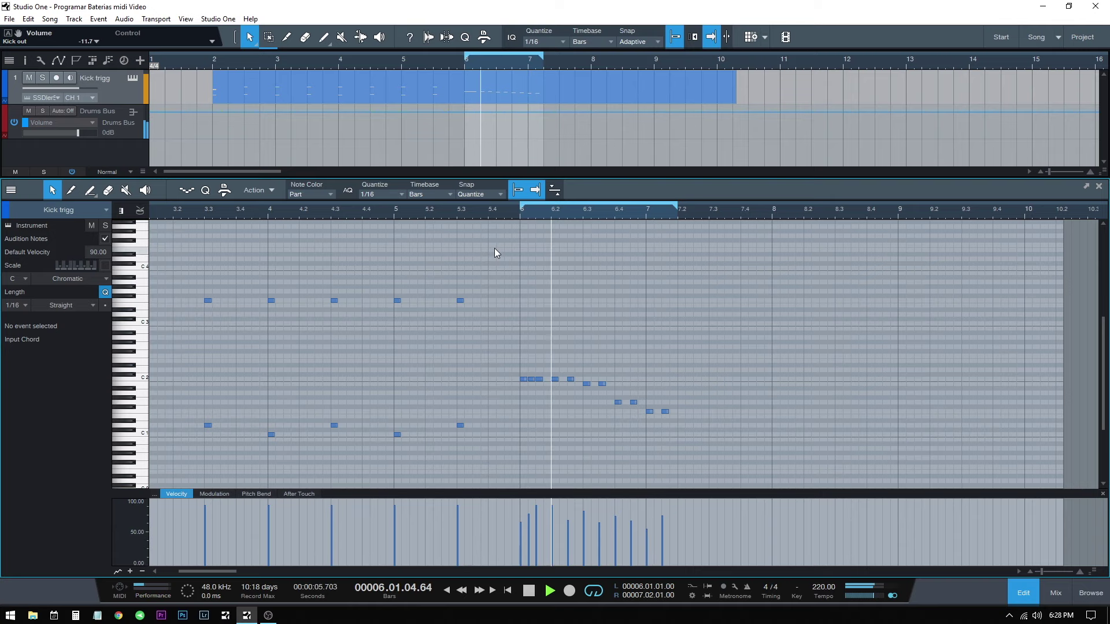
key("F3")
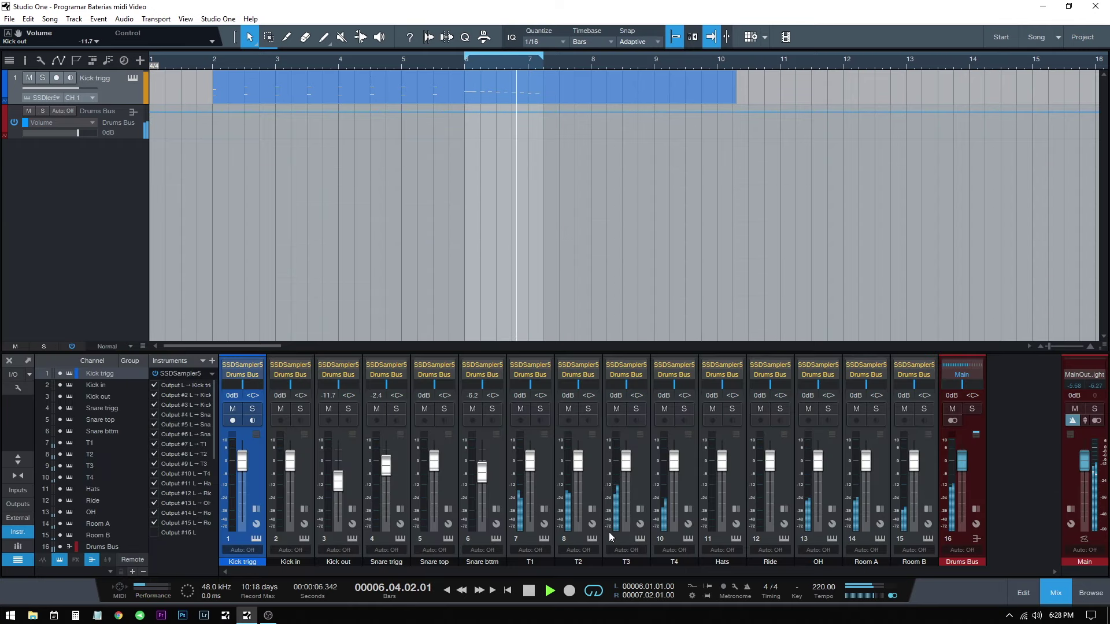
left_click_drag(530, 468, 530, 471)
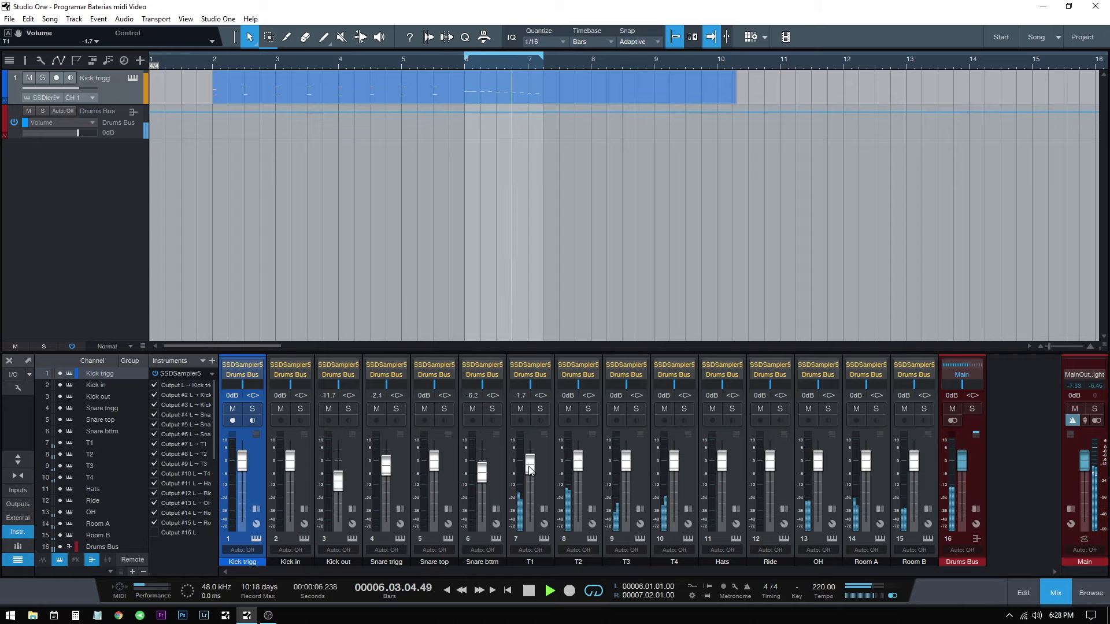
Step: Toggle Room A, Room B and OH during playback to compare them, and set the Room B volume to -5.8 dB
left_click(857, 409)
left_click(856, 409)
left_click(904, 409)
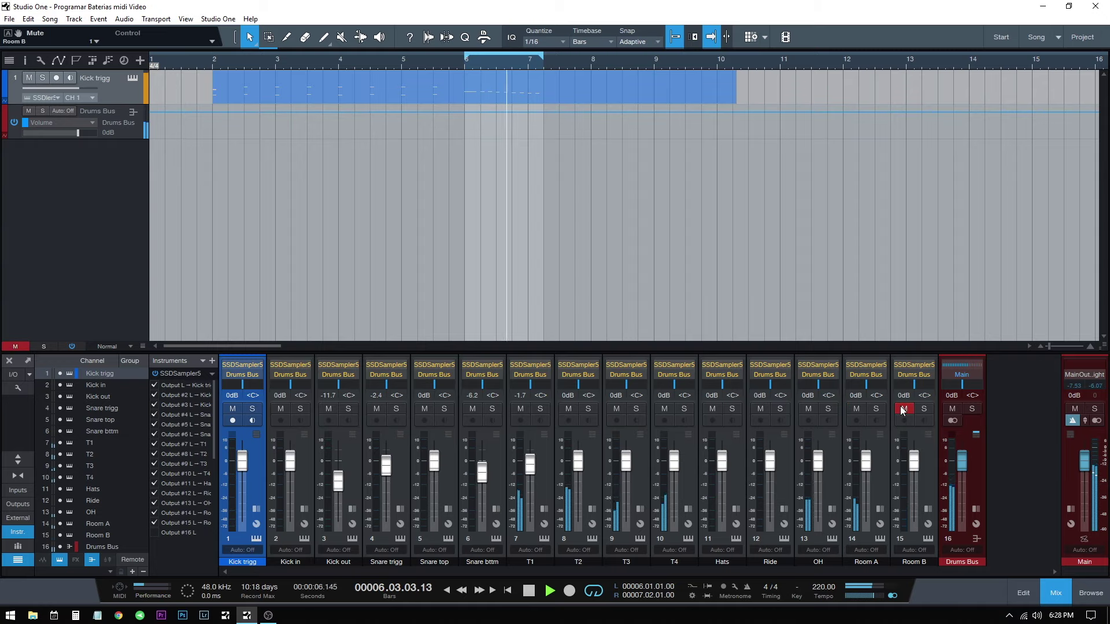
left_click(904, 409)
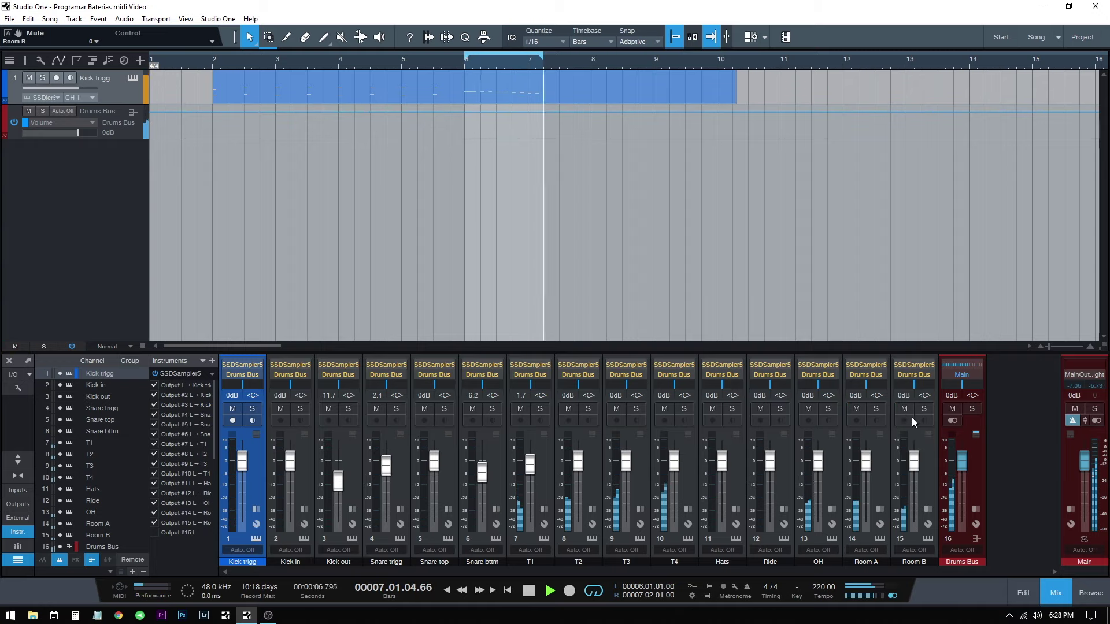
left_click_drag(914, 463, 912, 480)
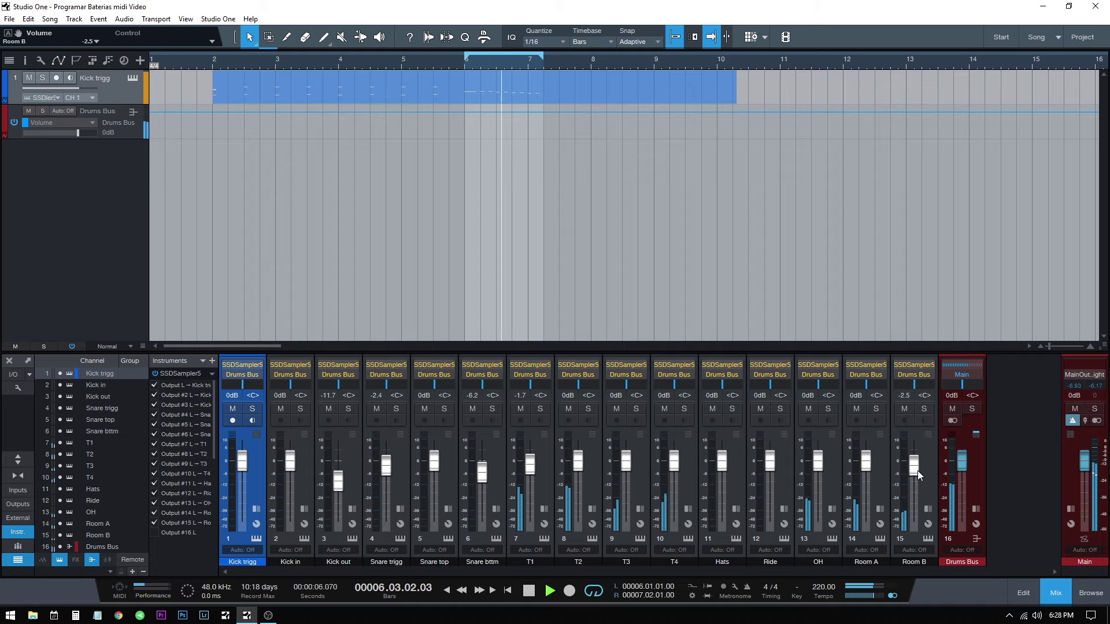
left_click(830, 408)
left_click(829, 408)
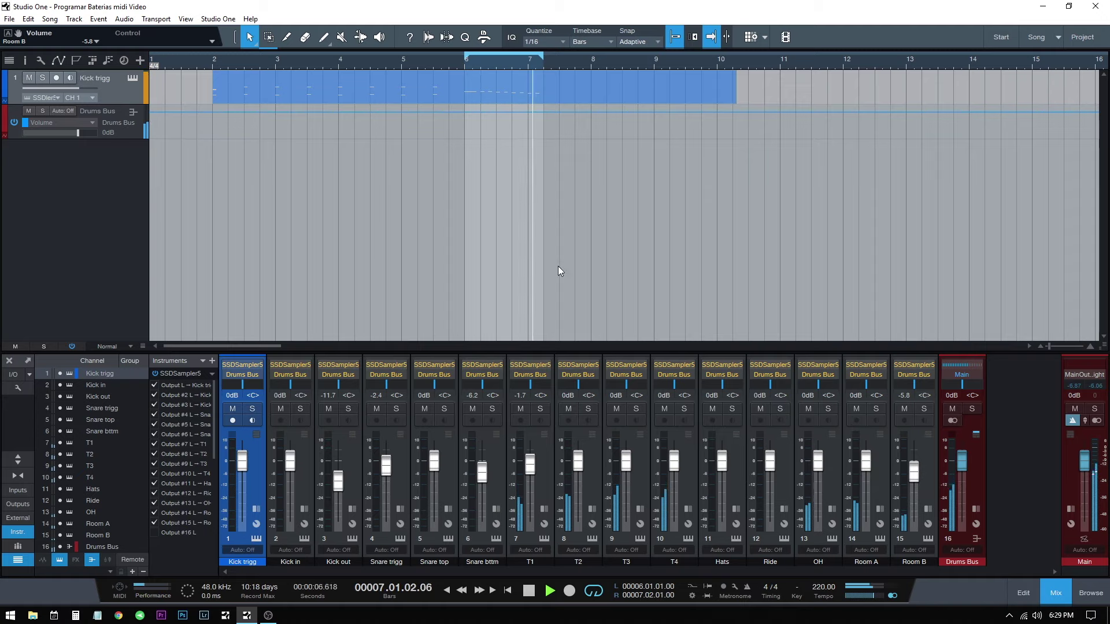
Step: Move the loop start back to bar 2, play the whole beat with the fill and stop playback
left_click(418, 177)
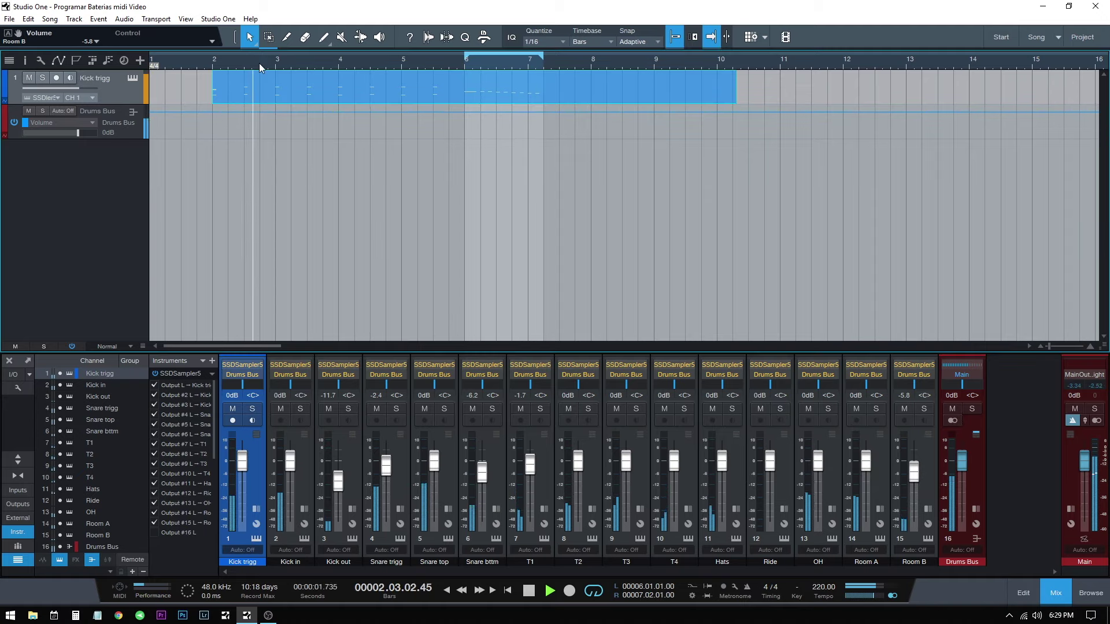
left_click_drag(466, 56, 214, 56)
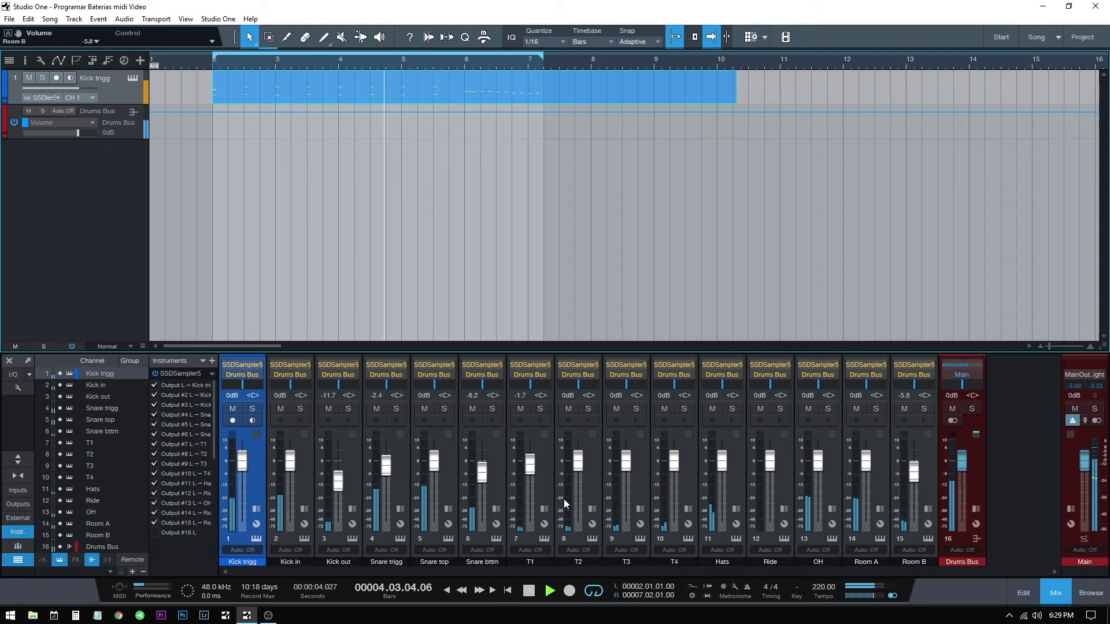
key("space")
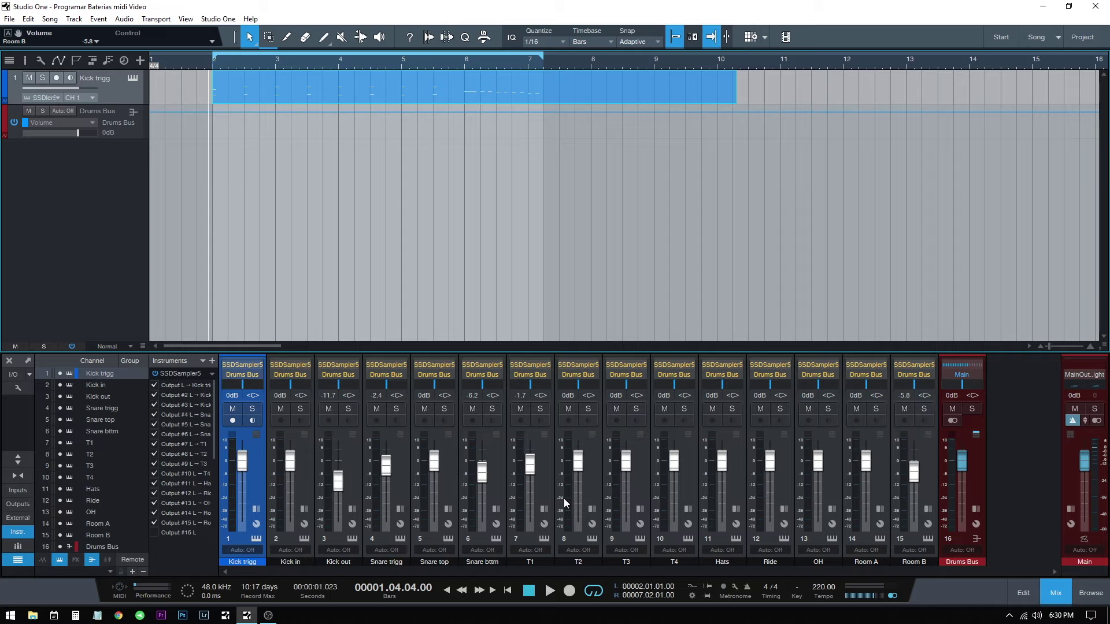
Step: Reopen the Kick trigg part for note editing, delete all of its notes and return the playhead to the song start
double_click(396, 80)
left_click_drag(161, 286, 916, 517)
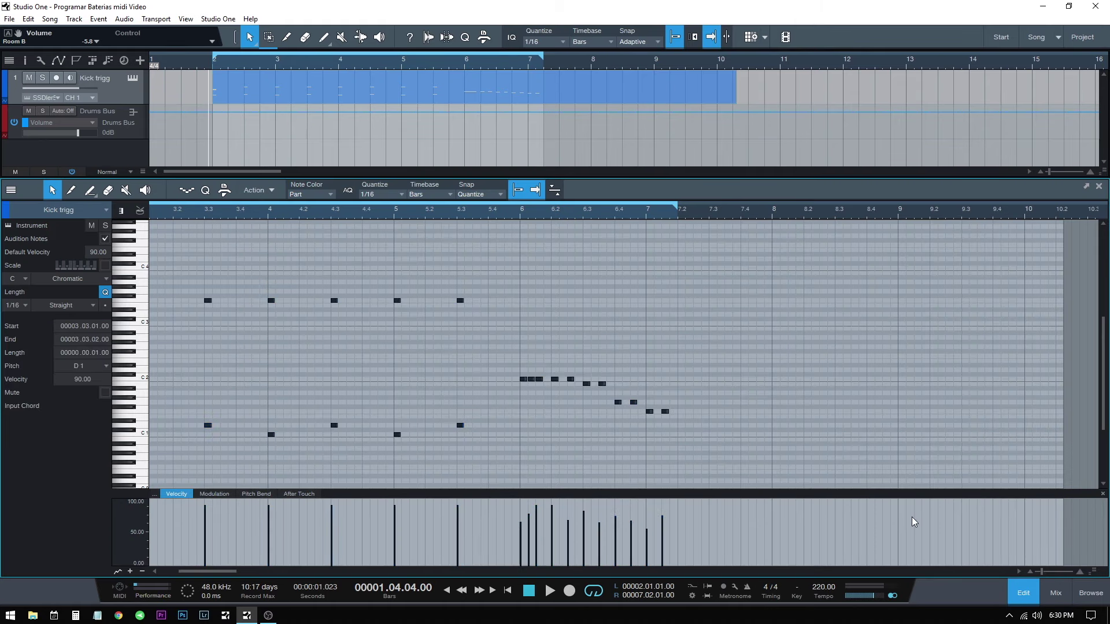
key("Delete")
key("comma")
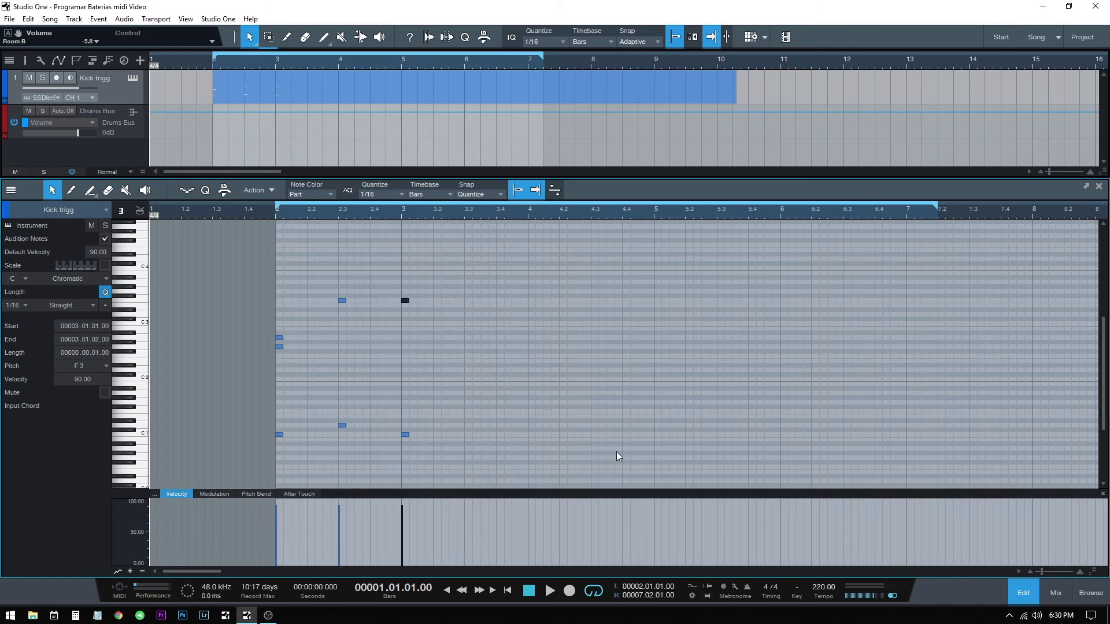
left_click(461, 325)
key("ctrl+a")
key("Delete")
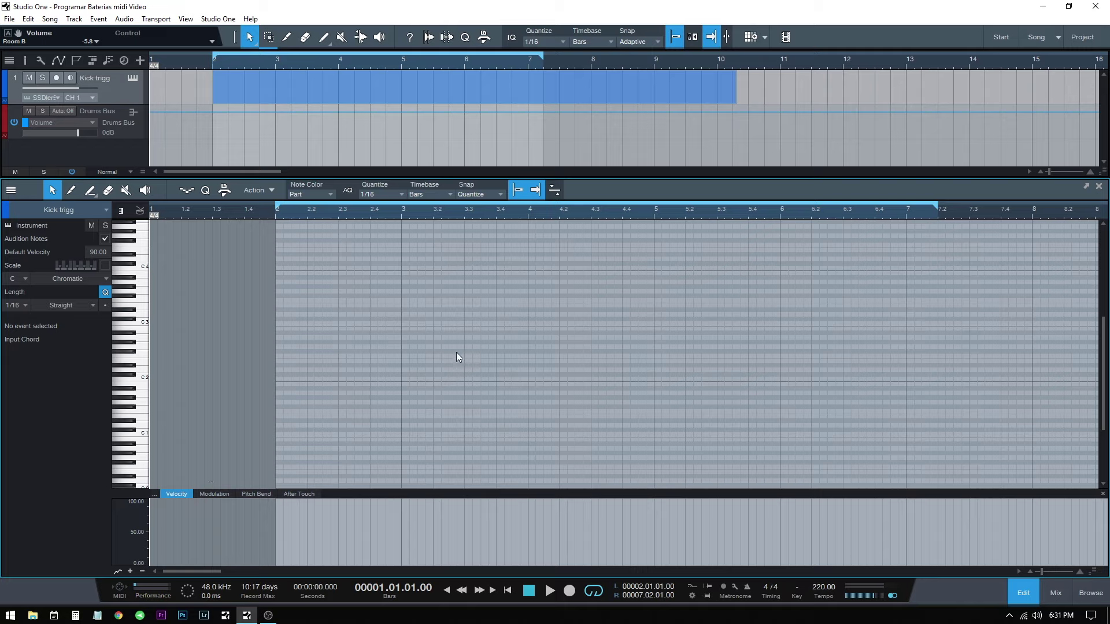
Step: Add sixteenth notes in bar 3, alternating F1 and B1 through beat 1, followed by two C1 notes from beat 2
left_click(405, 412)
left_click(413, 384)
left_click(421, 412)
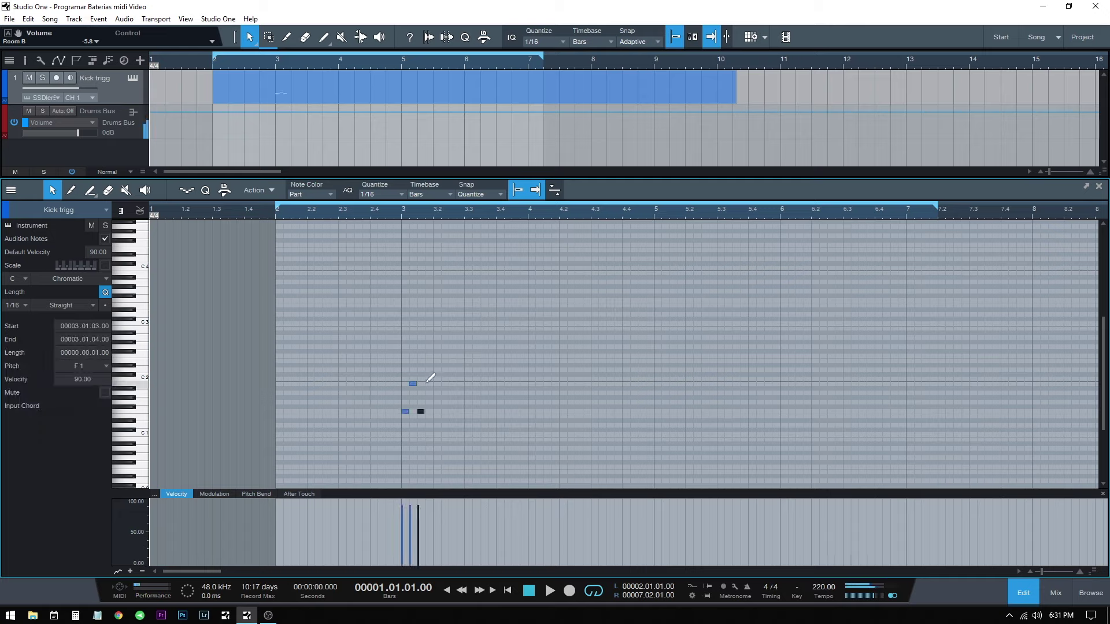
left_click(429, 384)
left_click(437, 434)
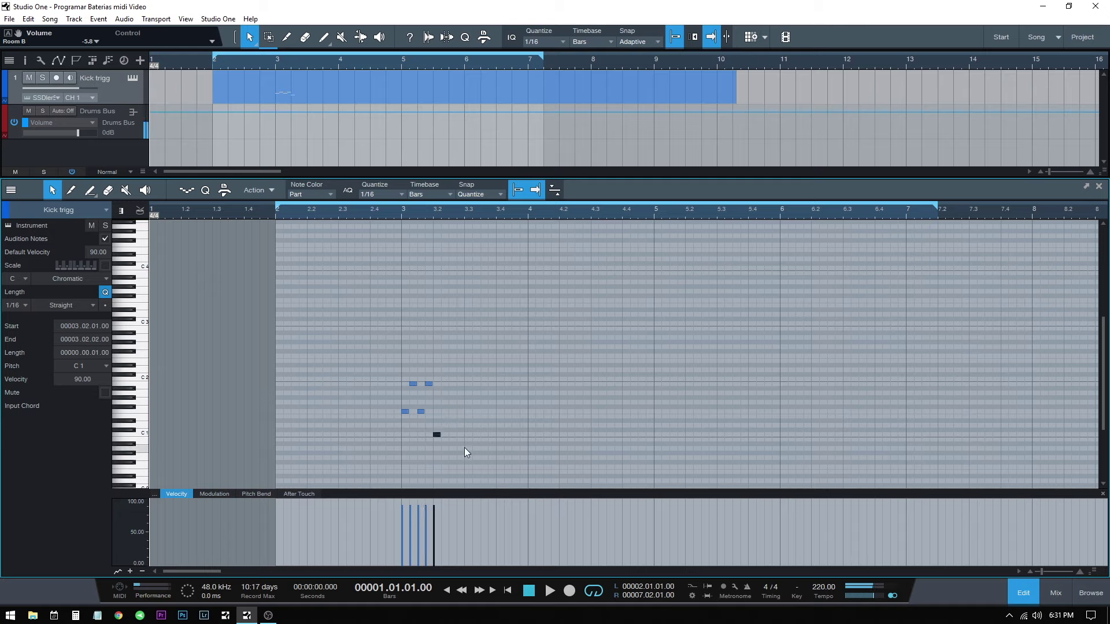
left_click(444, 434)
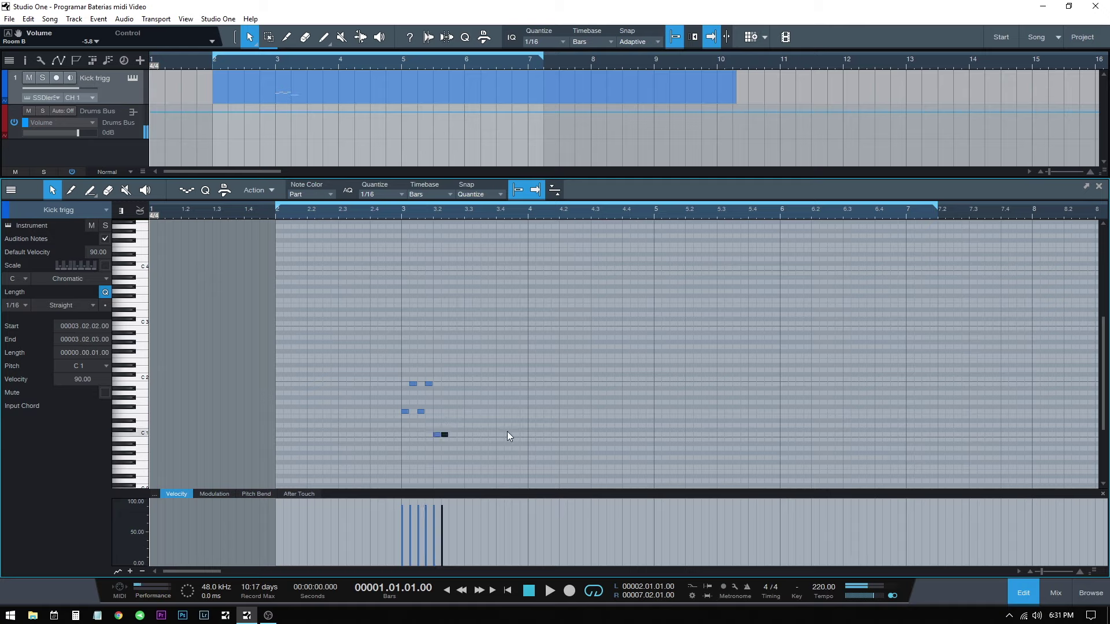
Step: Continue the bar 3 fill with sixteenth notes D1, B1, D1, B1, C1, C1 and a D1 on beat 4
left_click(452, 426)
left_click(460, 384)
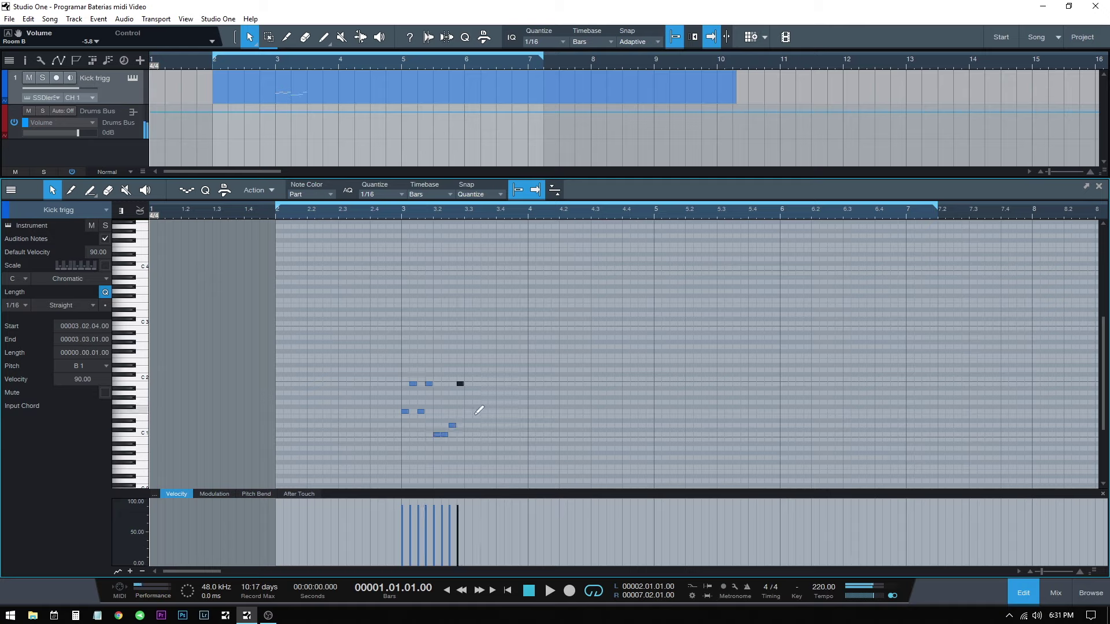
left_click(468, 426)
left_click(476, 384)
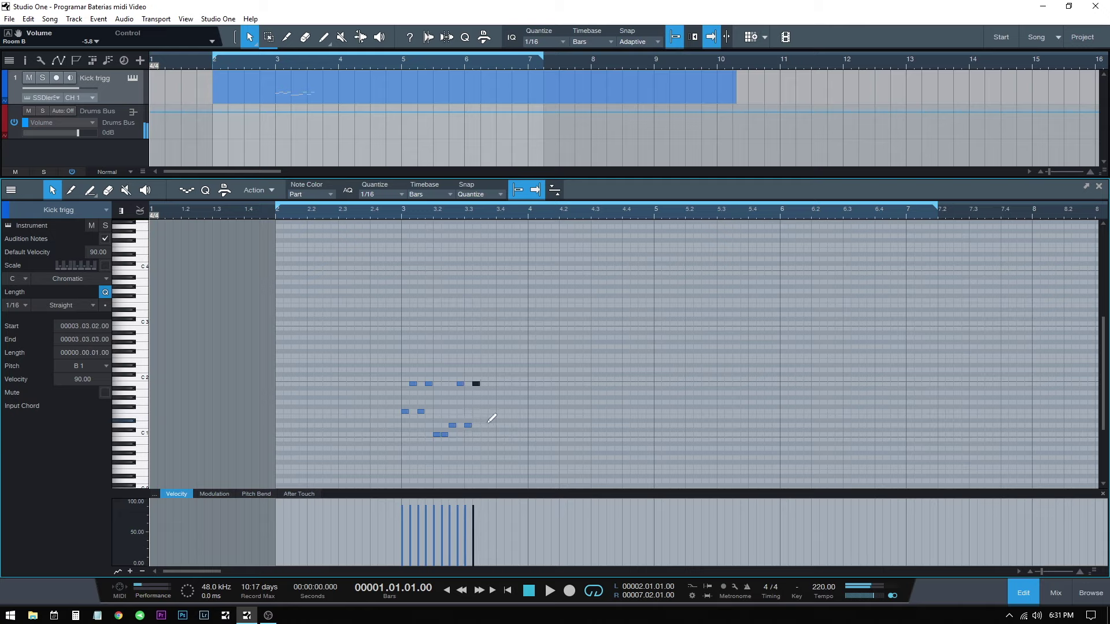
left_click(484, 435)
left_click(491, 435)
left_click(500, 426)
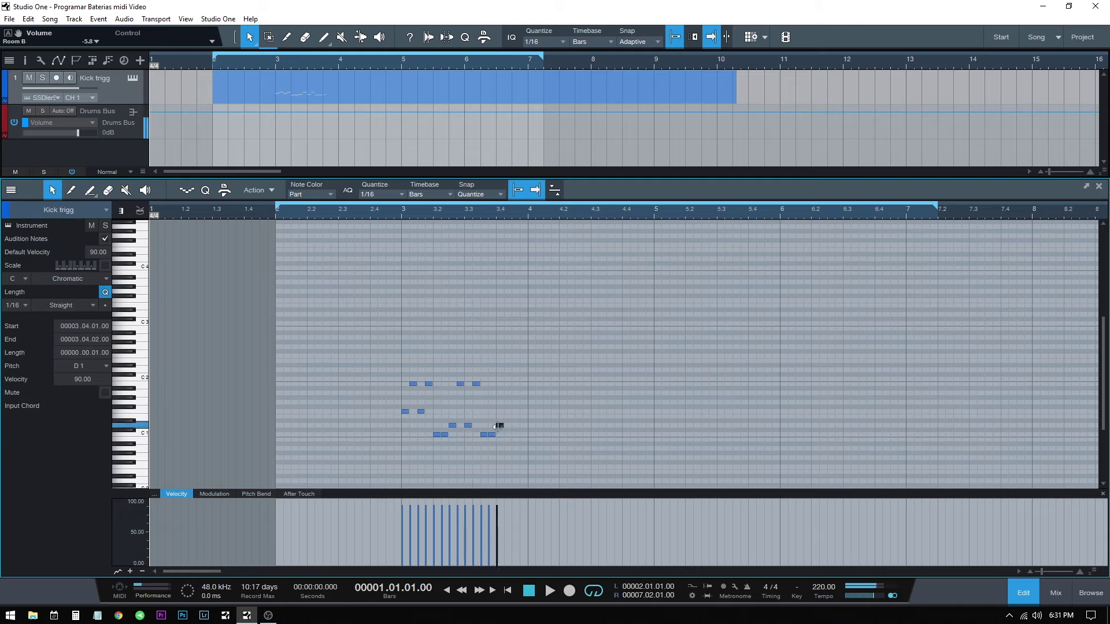
Step: Add one more note on beat 4 of bar 3, transpose it down to G0 and deselect it
left_click(500, 361)
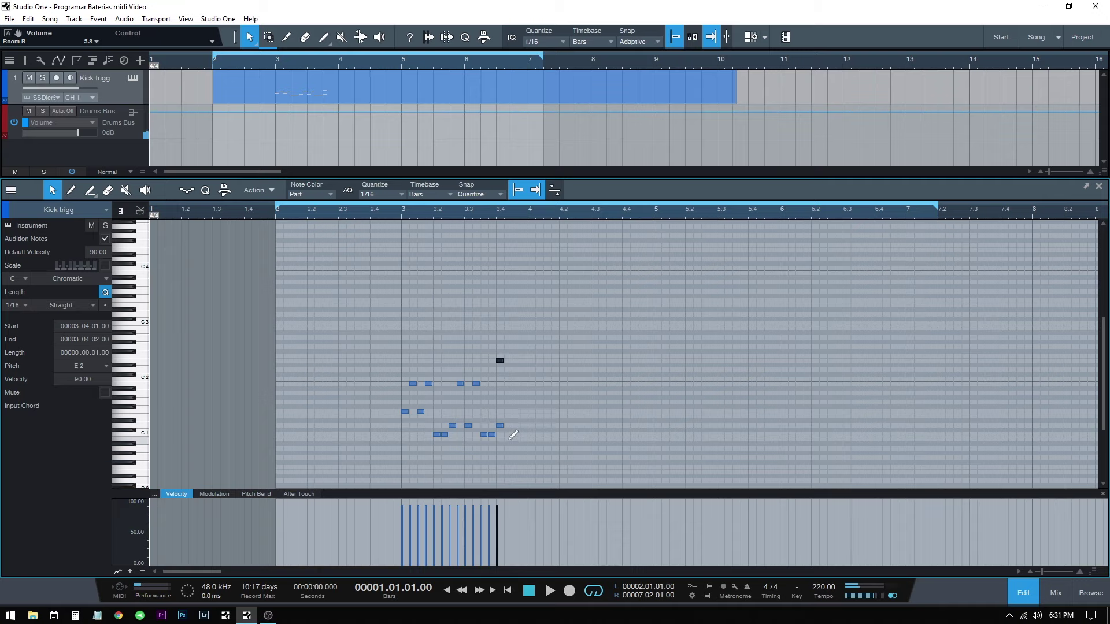
key("shift+Down")
key("Down")
key("Down")
key("Down")
key("Down")
key("shift+Down")
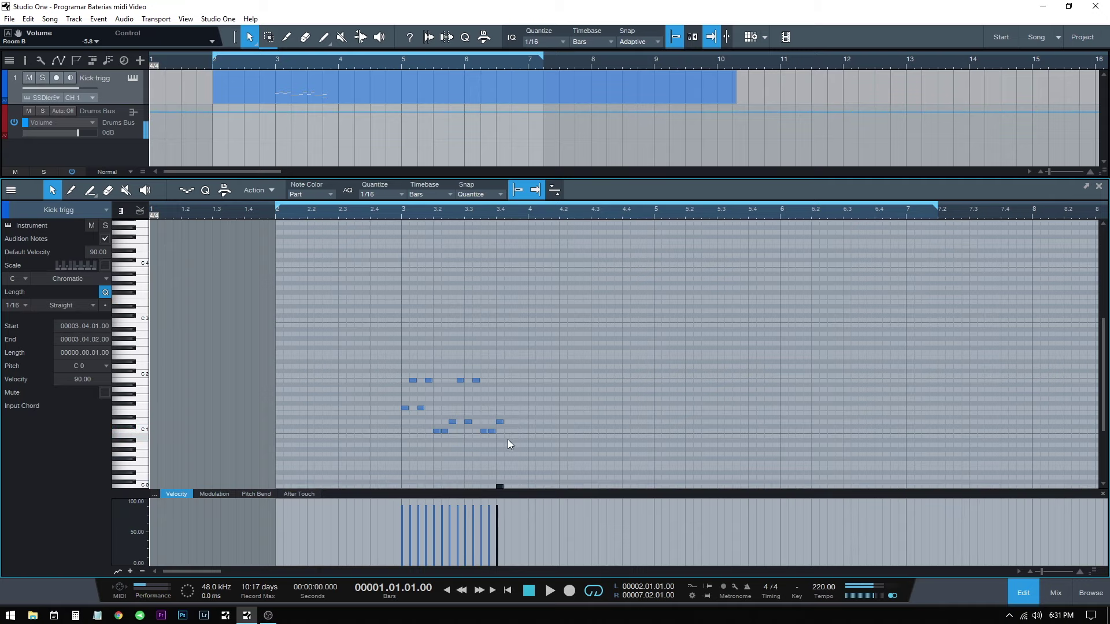
key("Up")
key("Up")
key("Up")
key("Up")
key("Up")
key("Up")
key("Up")
left_click(508, 470)
Step: Play the new fill, stop playback and set the loop start to bar 3
key("space")
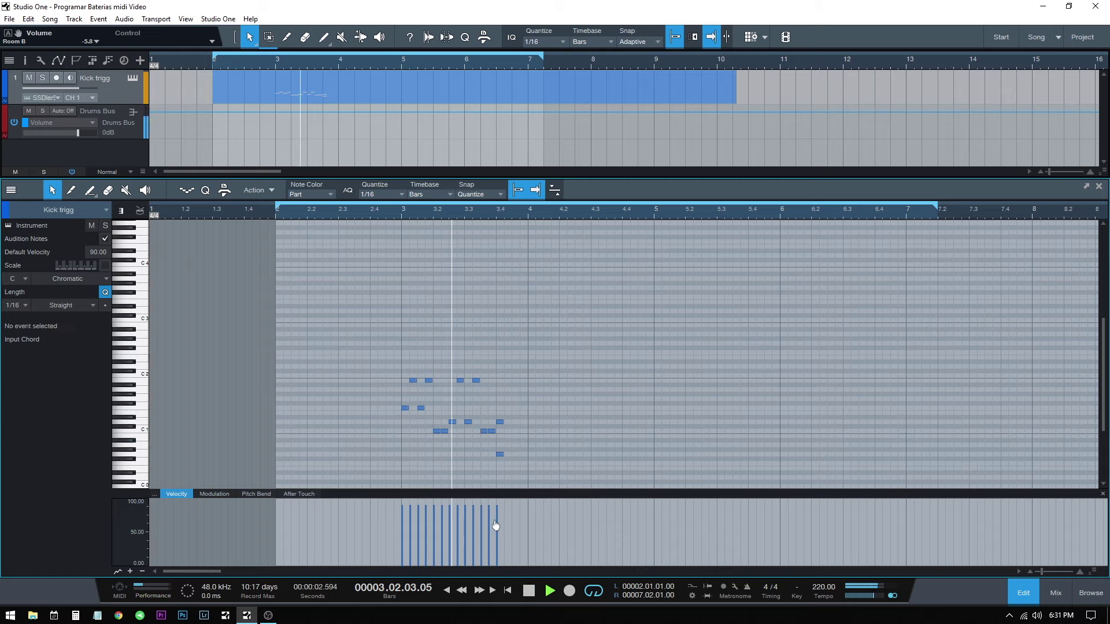
key("space")
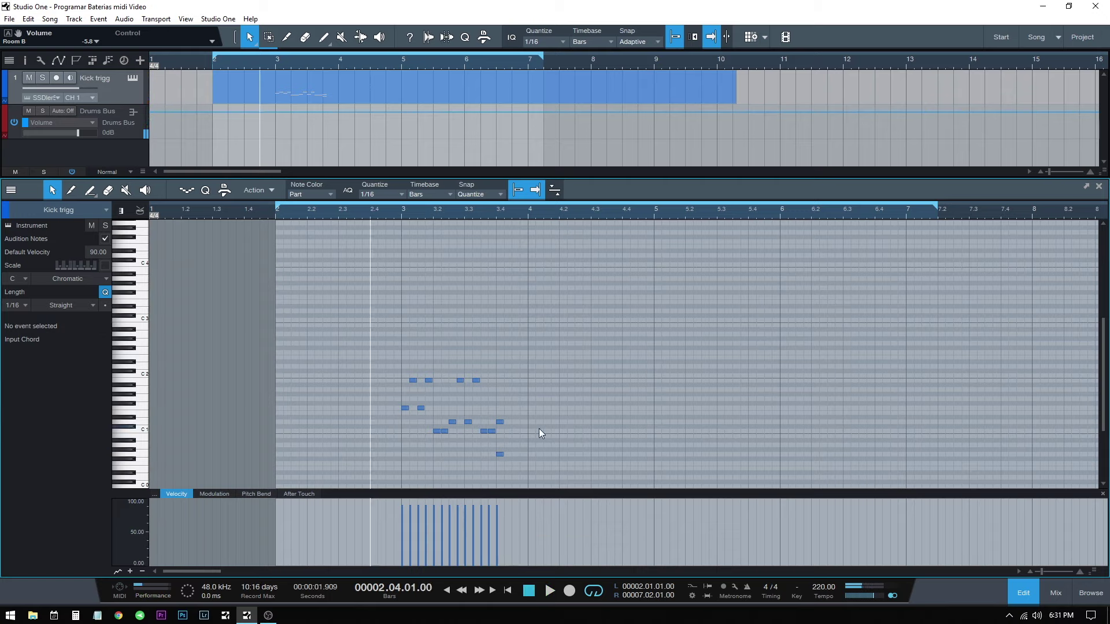
left_click(400, 217, "ctrl")
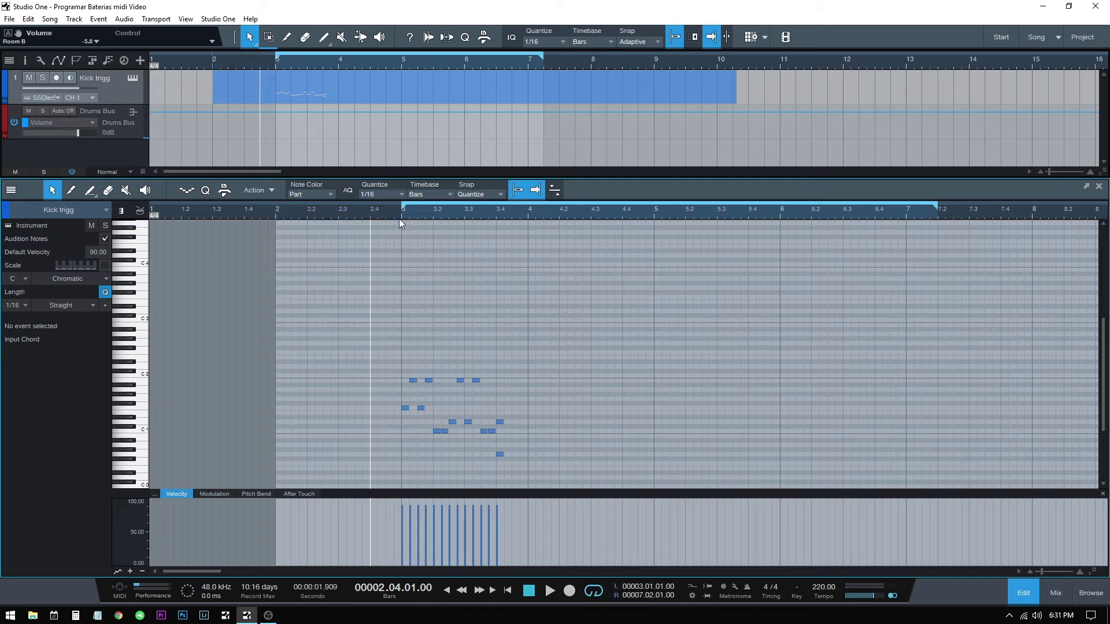
Step: Show the mixer and check the insert racks of the Kick trigg and Kick in channels
key("F3")
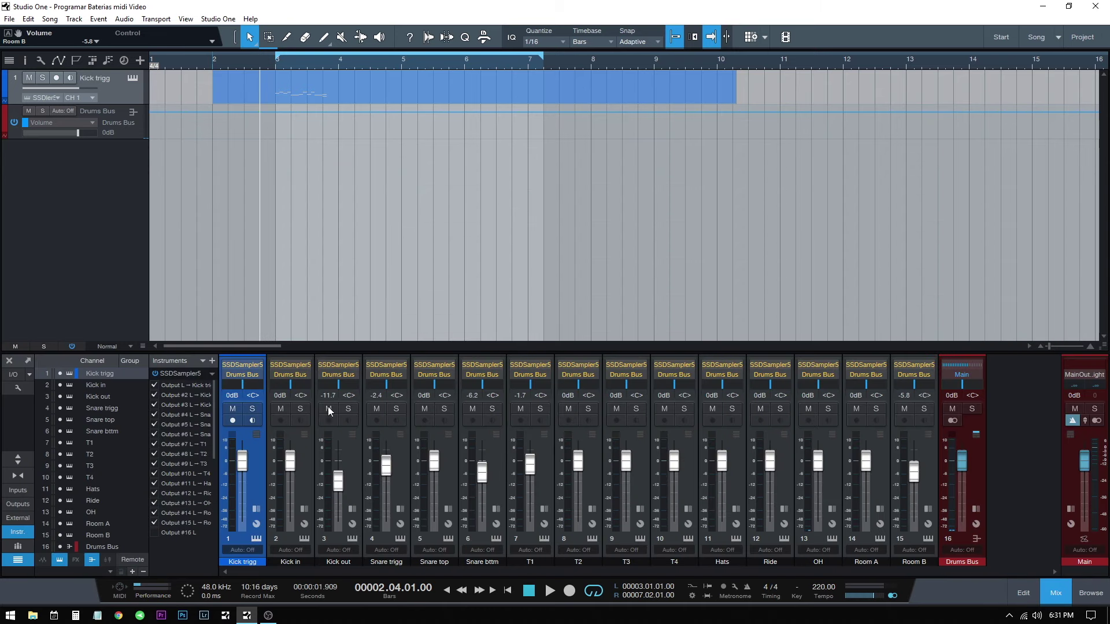
left_click(303, 467)
left_click(261, 474)
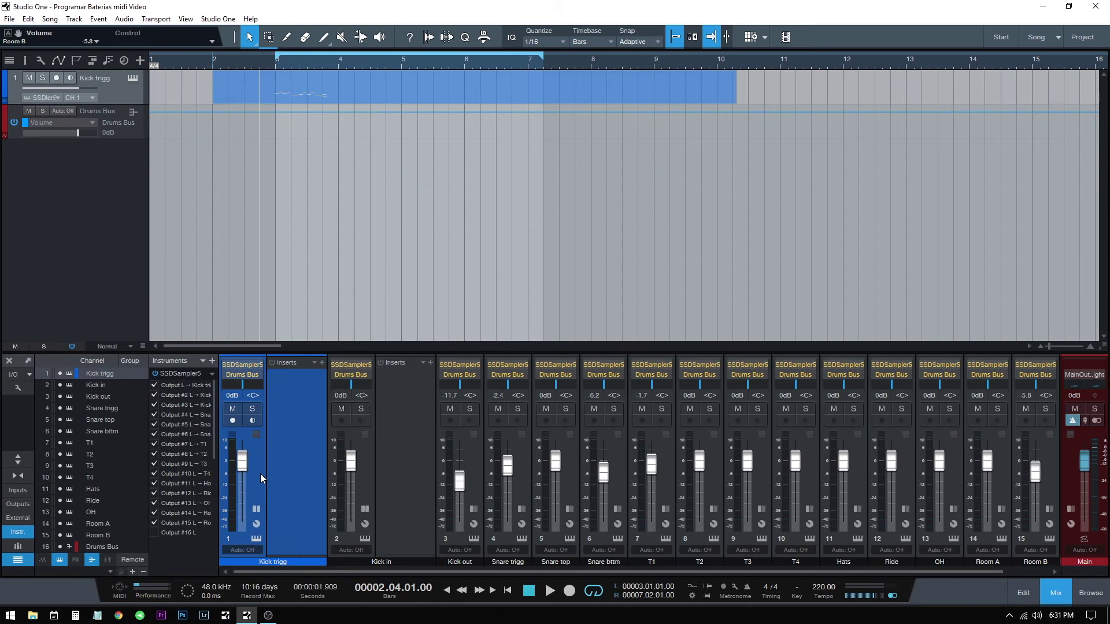
left_click(259, 473)
left_click(307, 467)
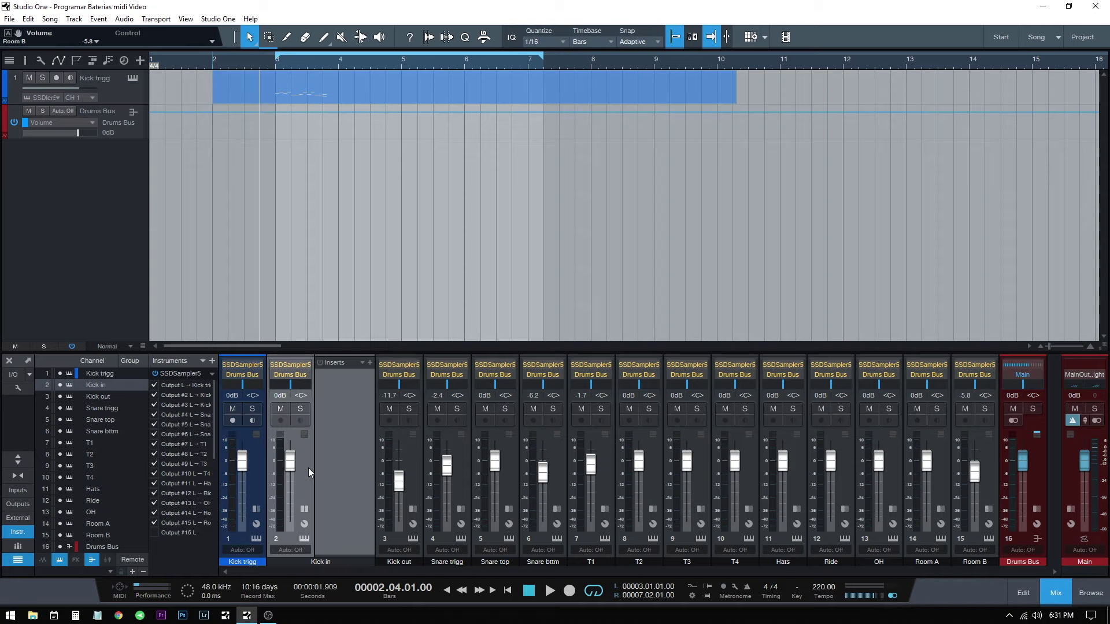
Step: Open the Drums Bus's Virtual Mix Rack insert, examine the CS-EQ gain and frequency knobs and the FG-401 compressor, and close it
left_click(979, 488)
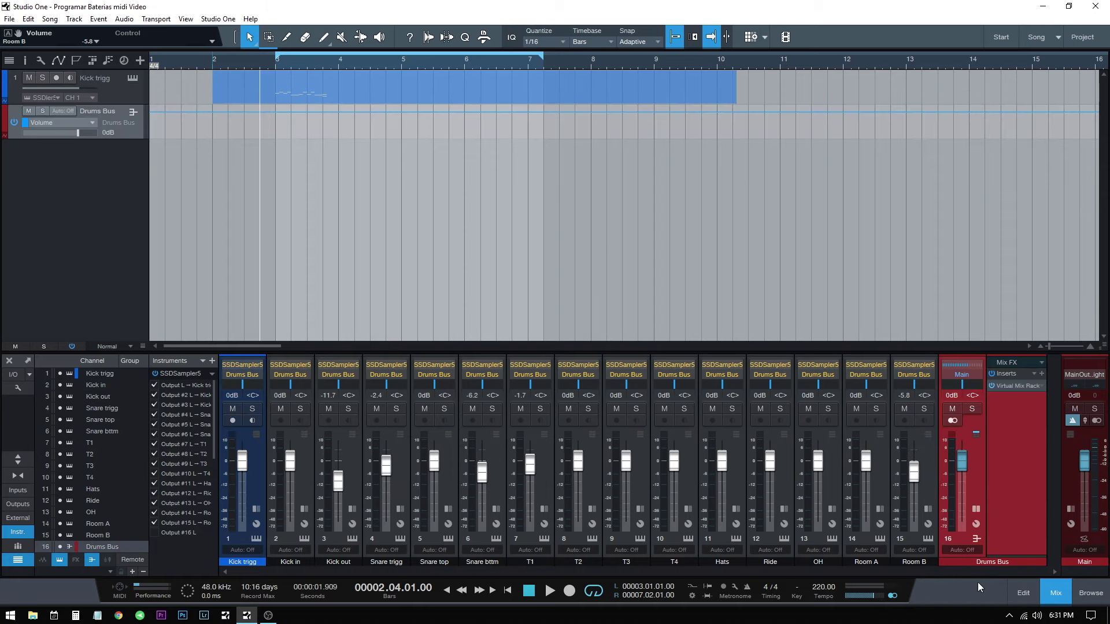
left_click(1011, 384)
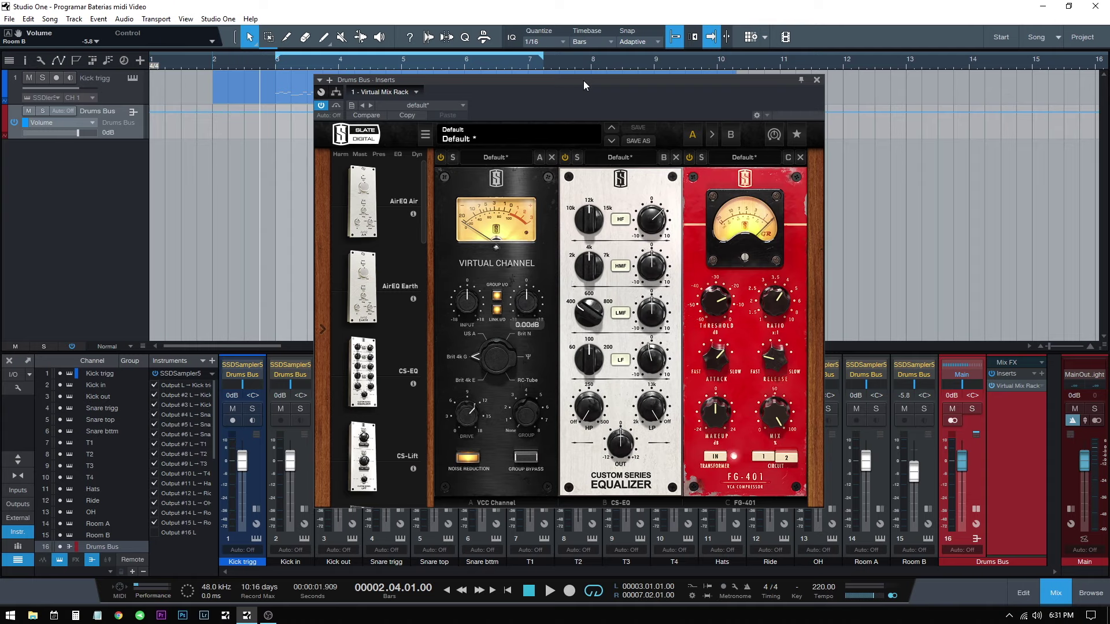
left_click_drag(584, 81, 553, 81)
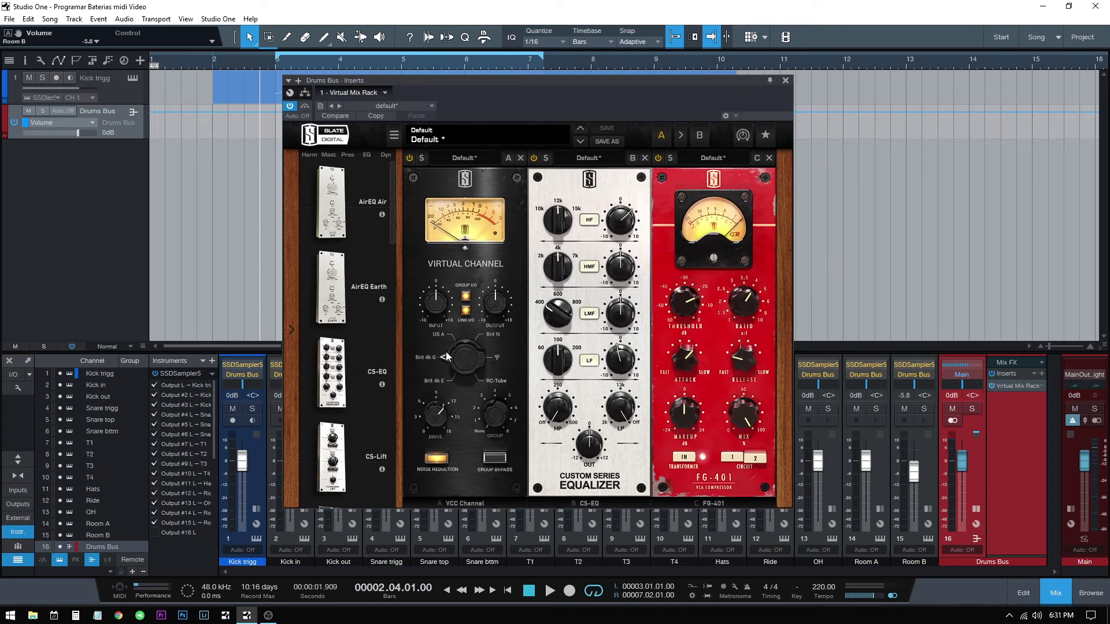
left_click_drag(623, 227, 623, 253)
mouse_move(732, 296)
mouse_move(633, 370)
mouse_move(570, 368)
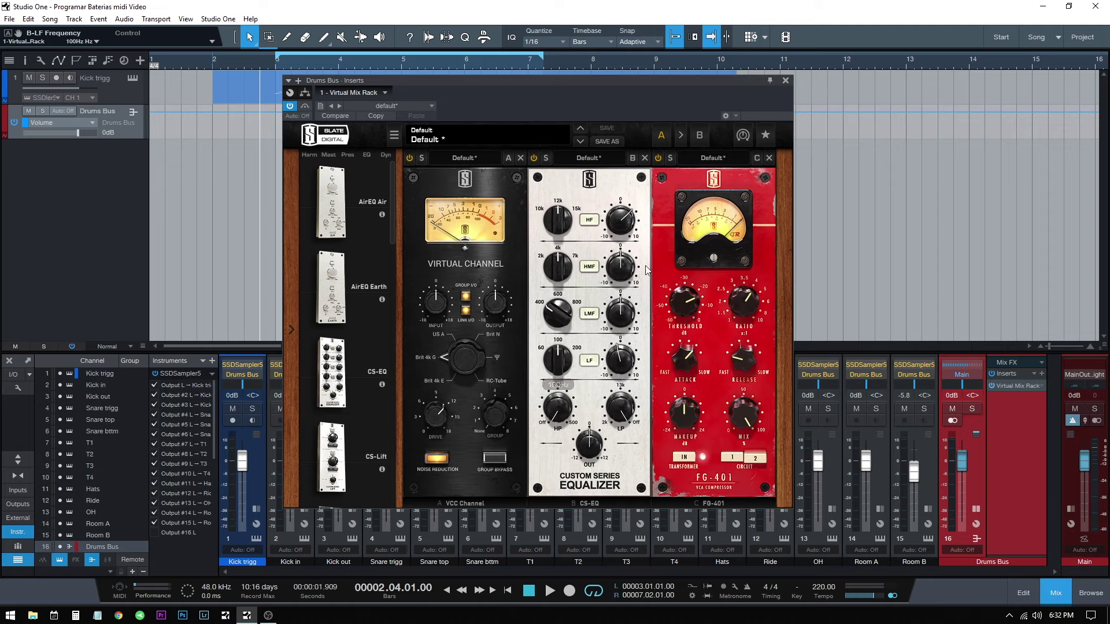
mouse_move(635, 224)
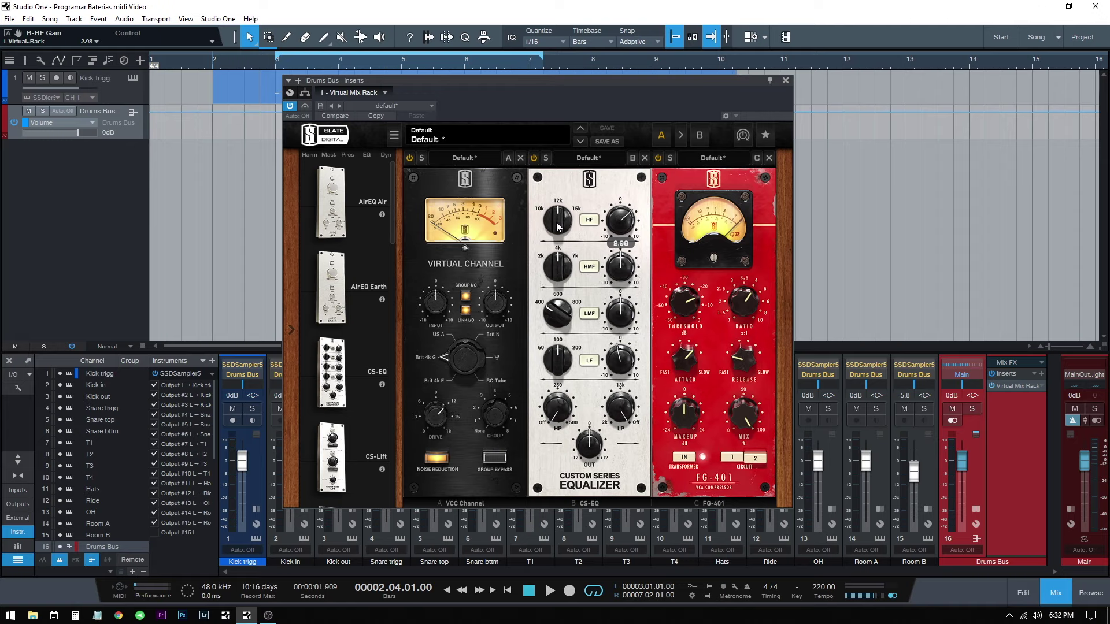
mouse_move(559, 228)
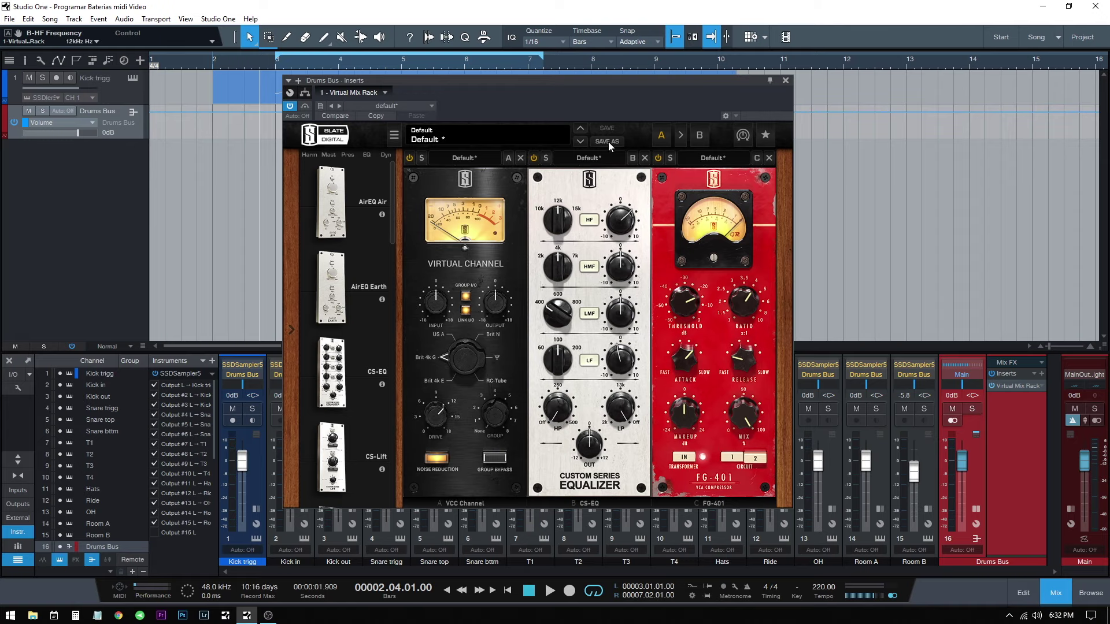
left_click(786, 81)
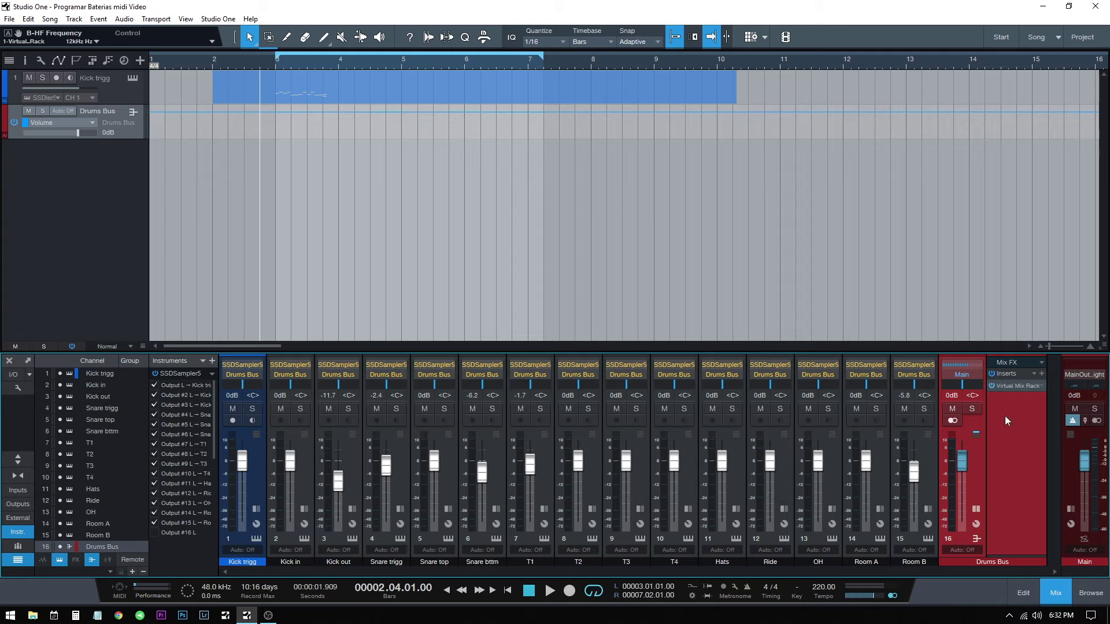
Step: Play the fill twice to compare its sound with the Drums Bus inserts on and off
key("space")
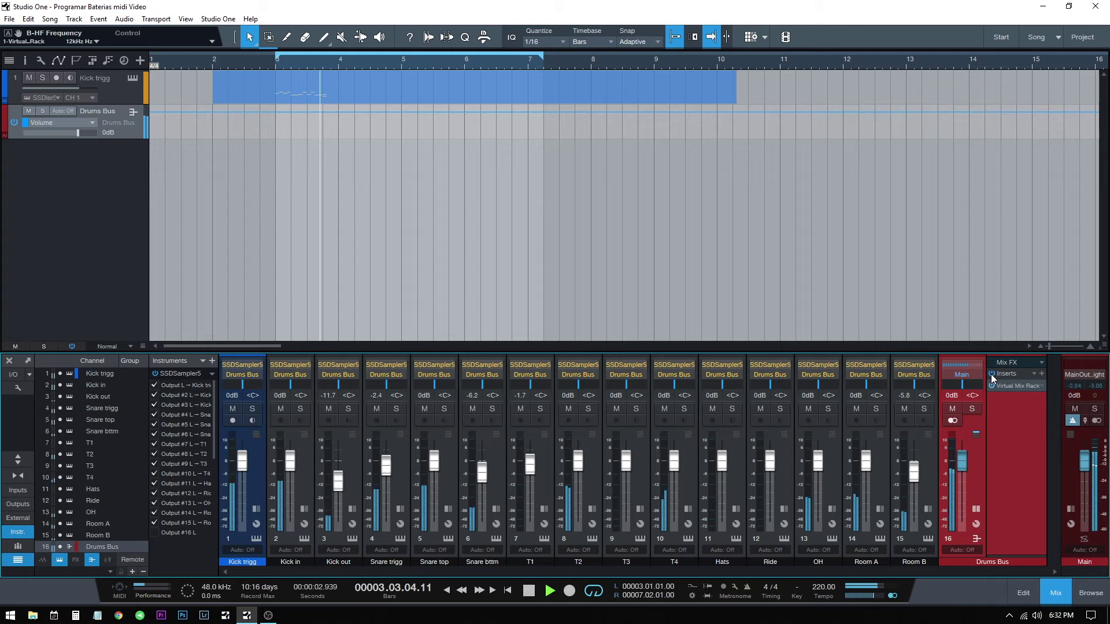
key("space")
key("space")
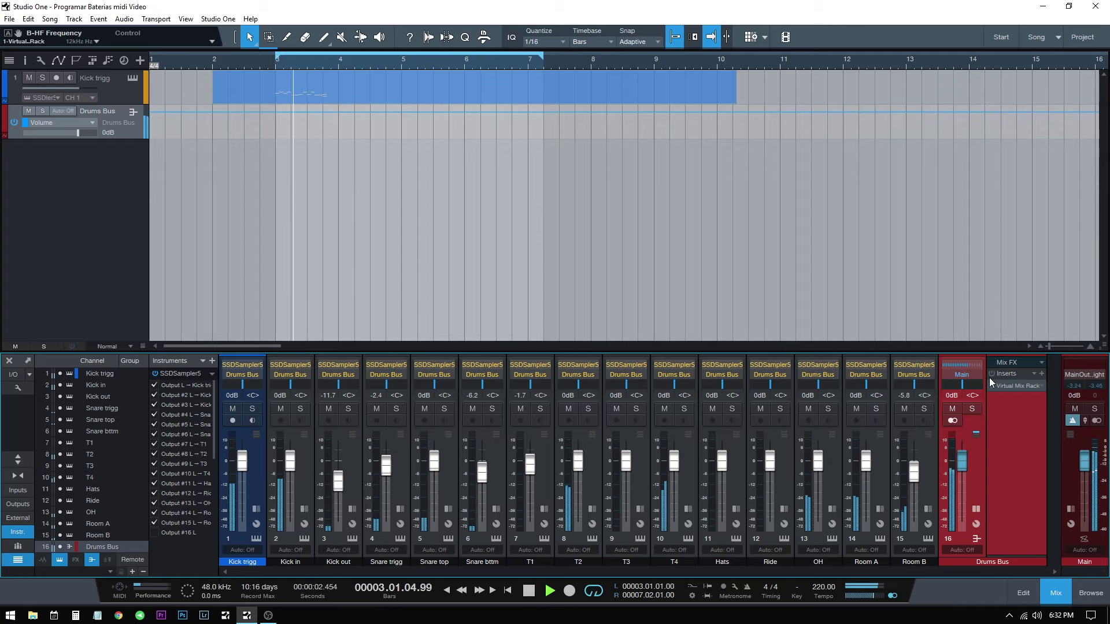
key("space")
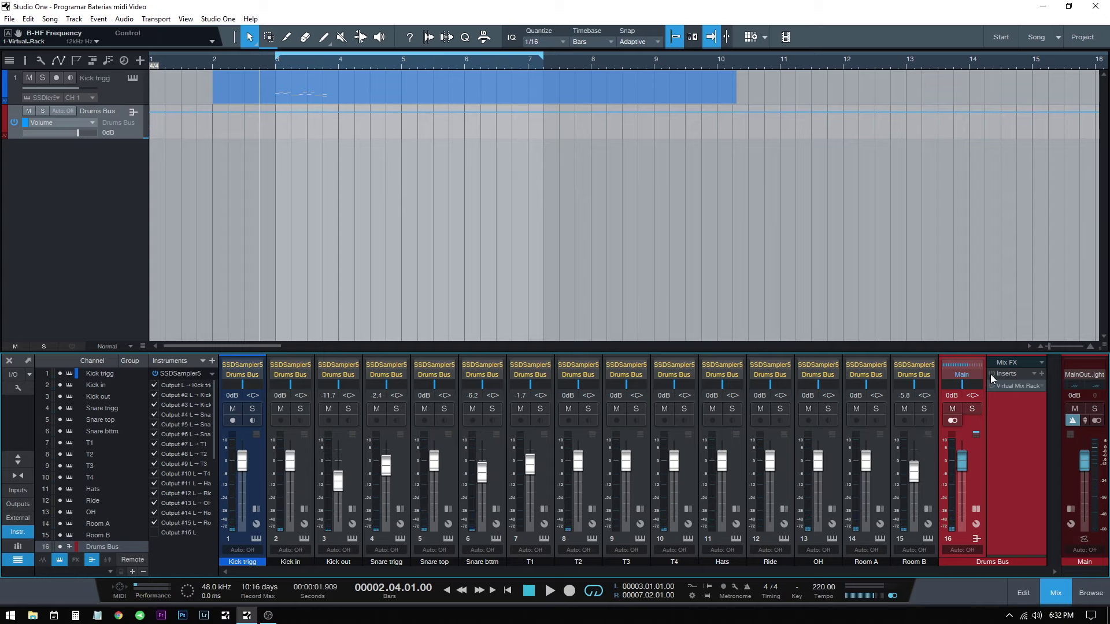
Step: Reopen the Kick trigg part for note editing, play the fill once more and stop playback
key("F2")
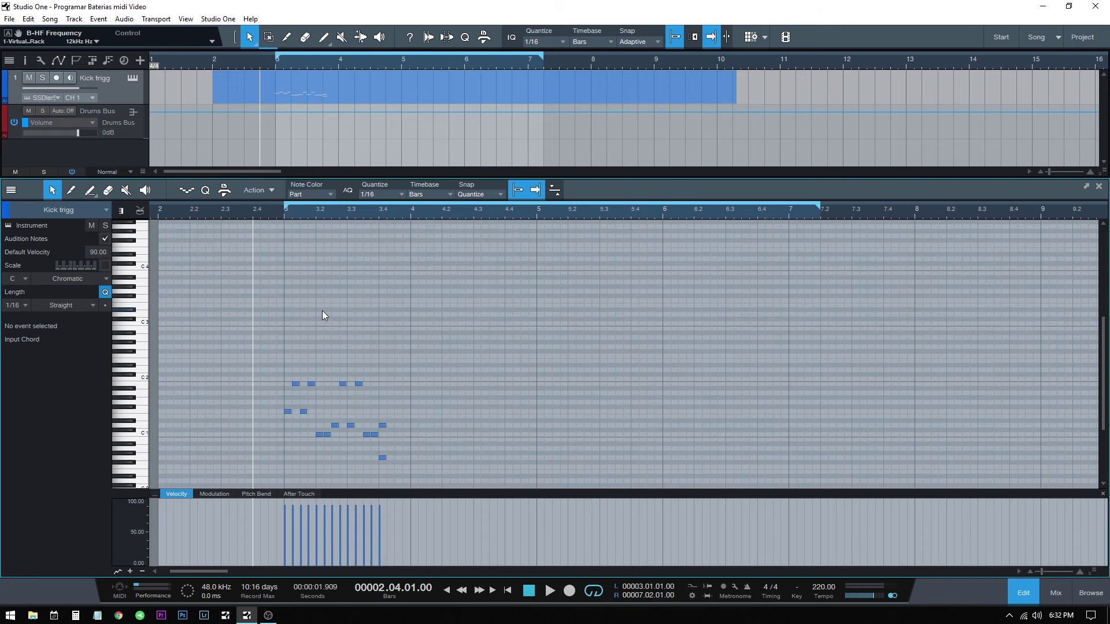
key("space")
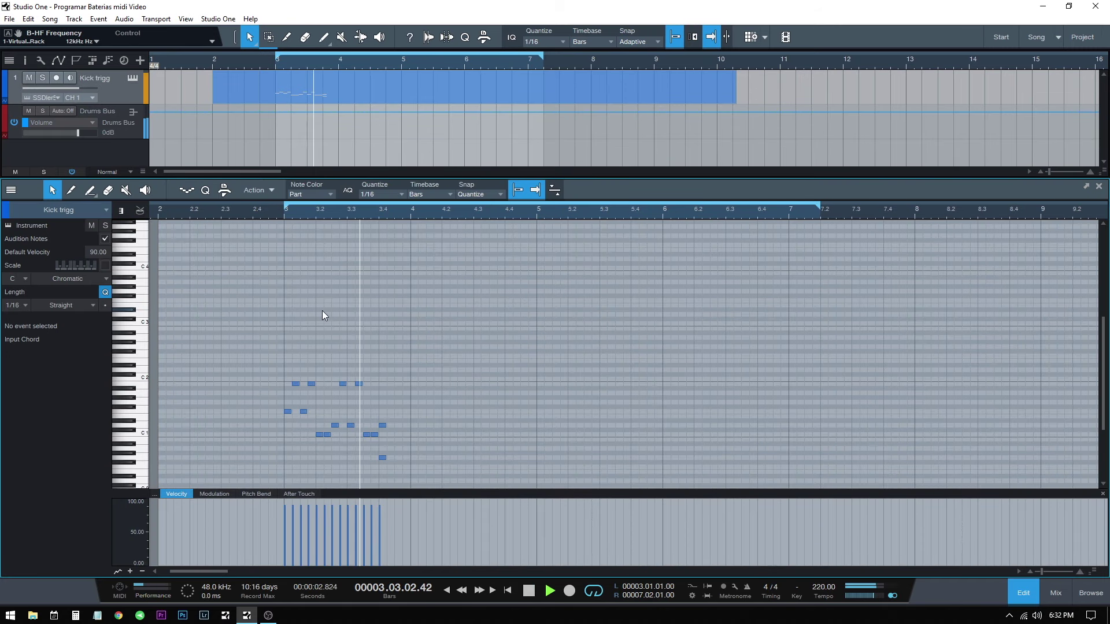
key("space")
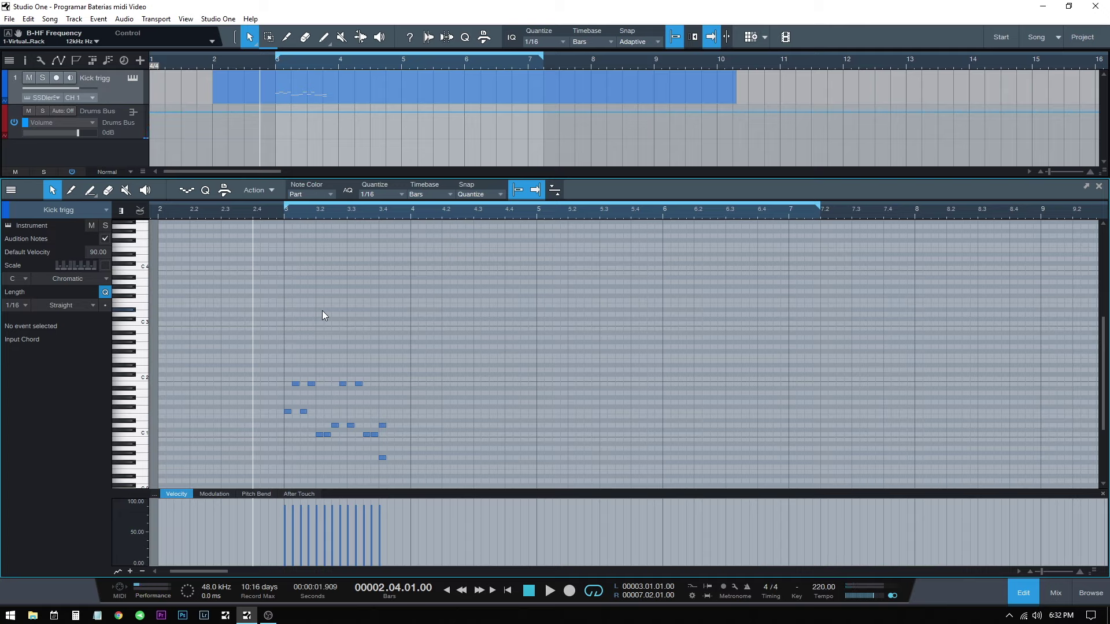
Step: Slightly lower the velocity of the four B1 notes in the bar 3 fill and play the result
key("e")
key("e")
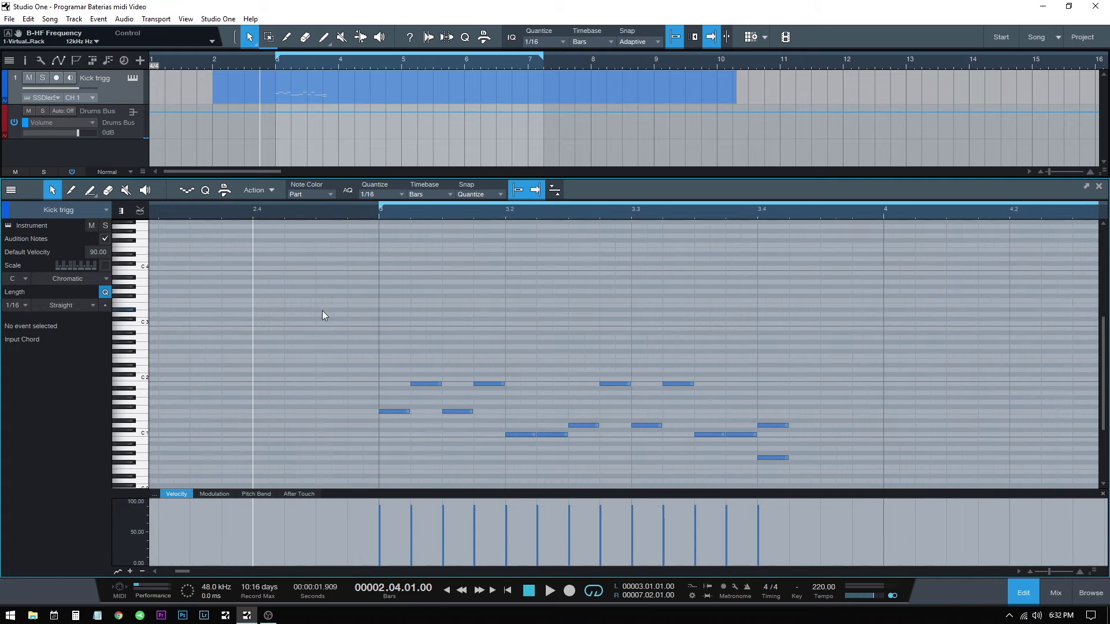
key("w")
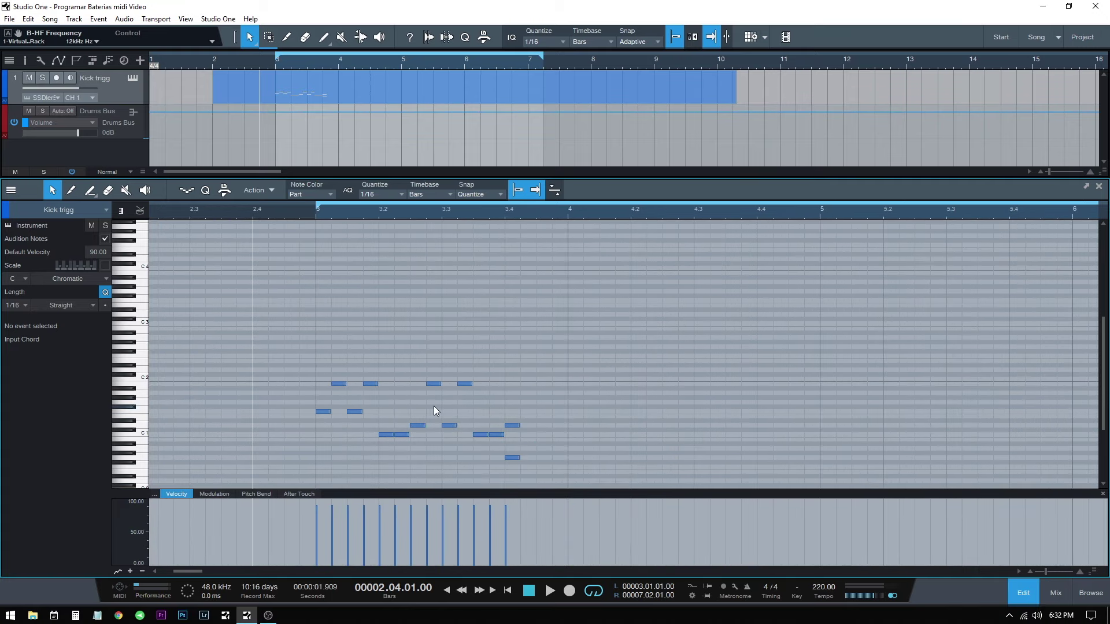
left_click(321, 411)
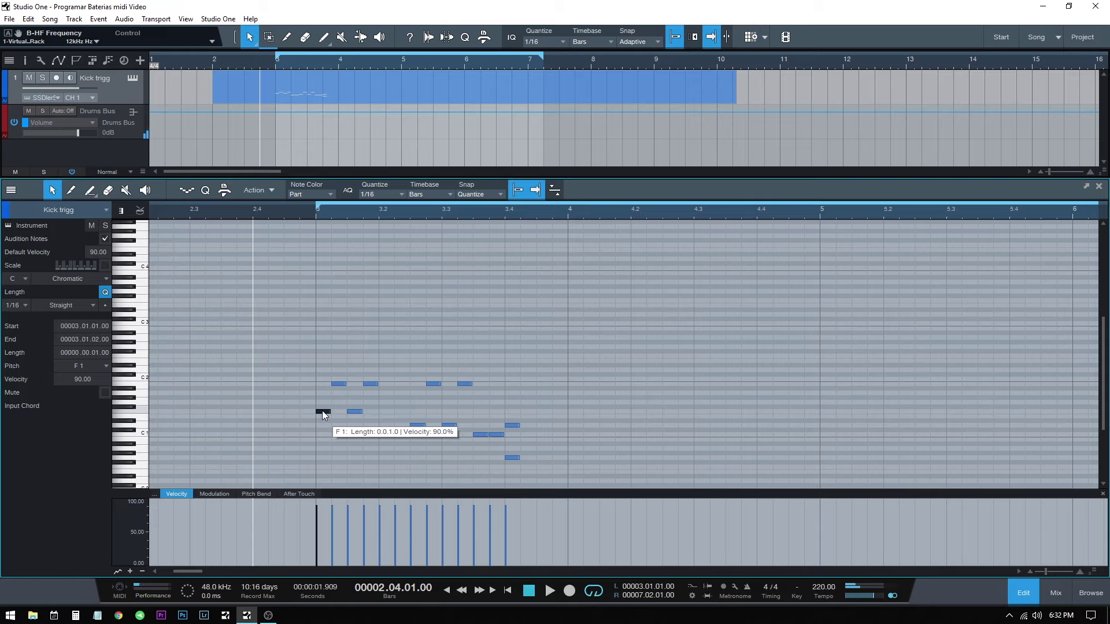
left_click(339, 385)
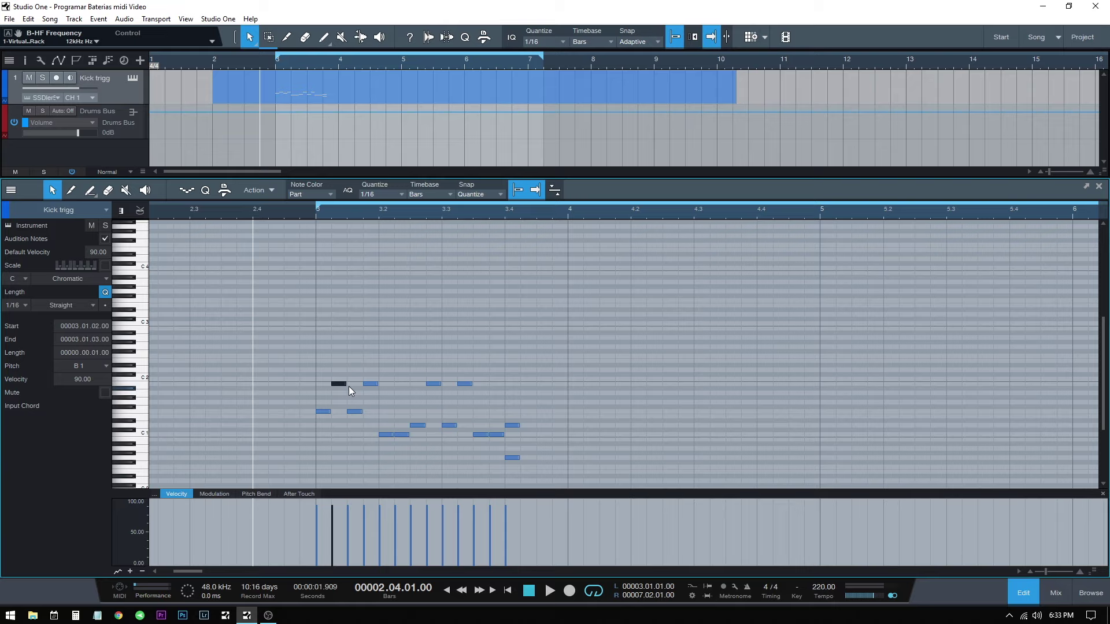
left_click_drag(315, 373, 534, 389)
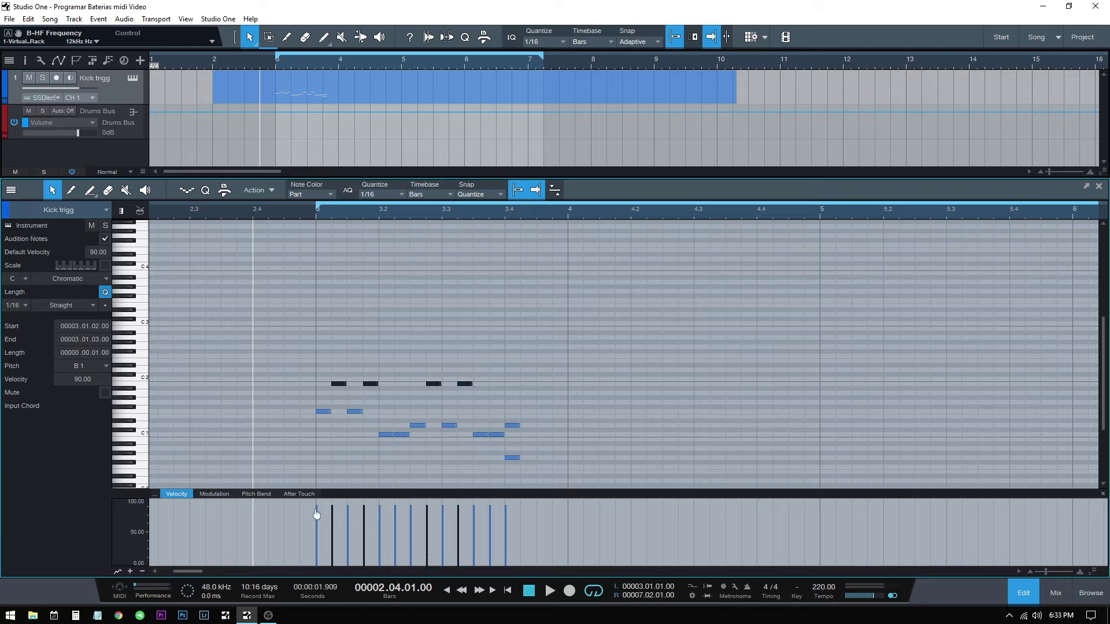
left_click_drag(329, 511, 334, 528)
left_click(306, 335)
key("space")
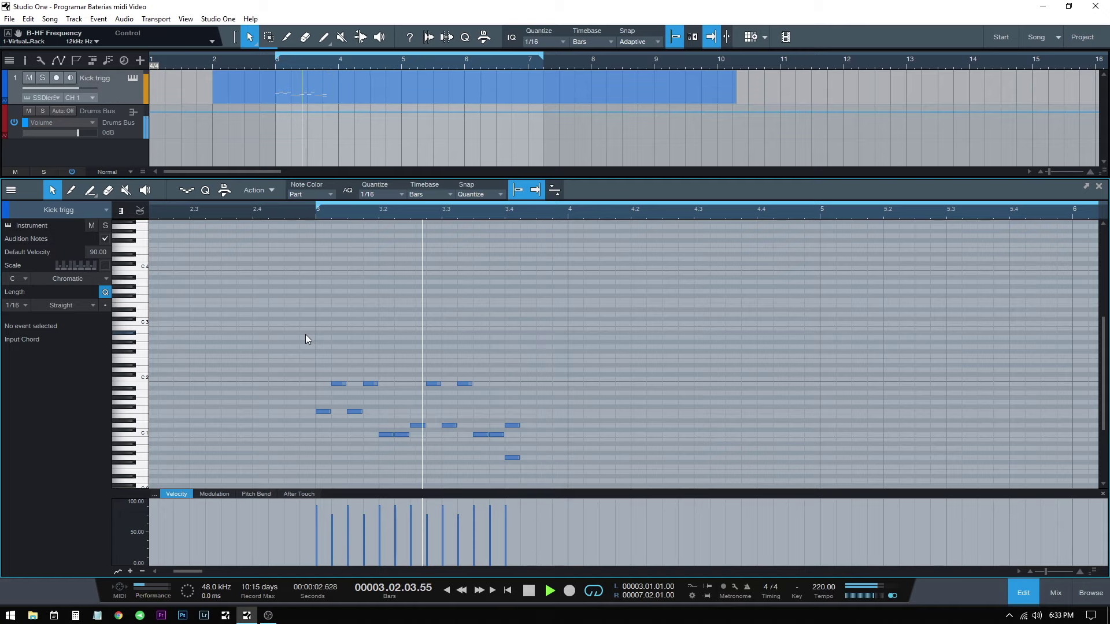
key("space")
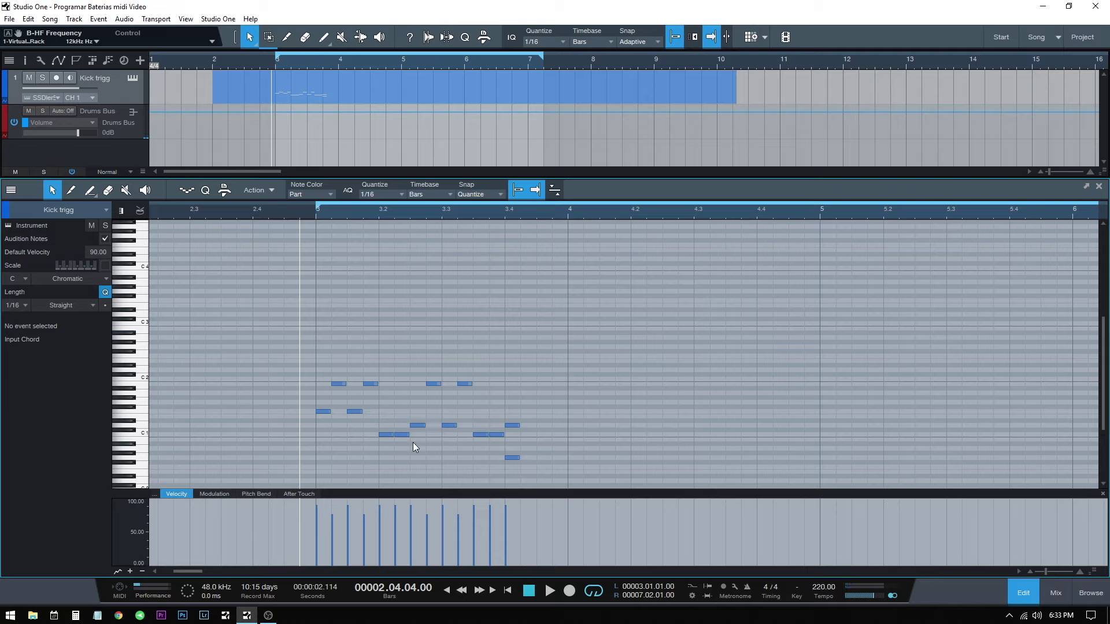
Step: Add a C1 note at the start of bar 4, play the fill and undo the added note
left_click_drag(363, 433, 535, 442)
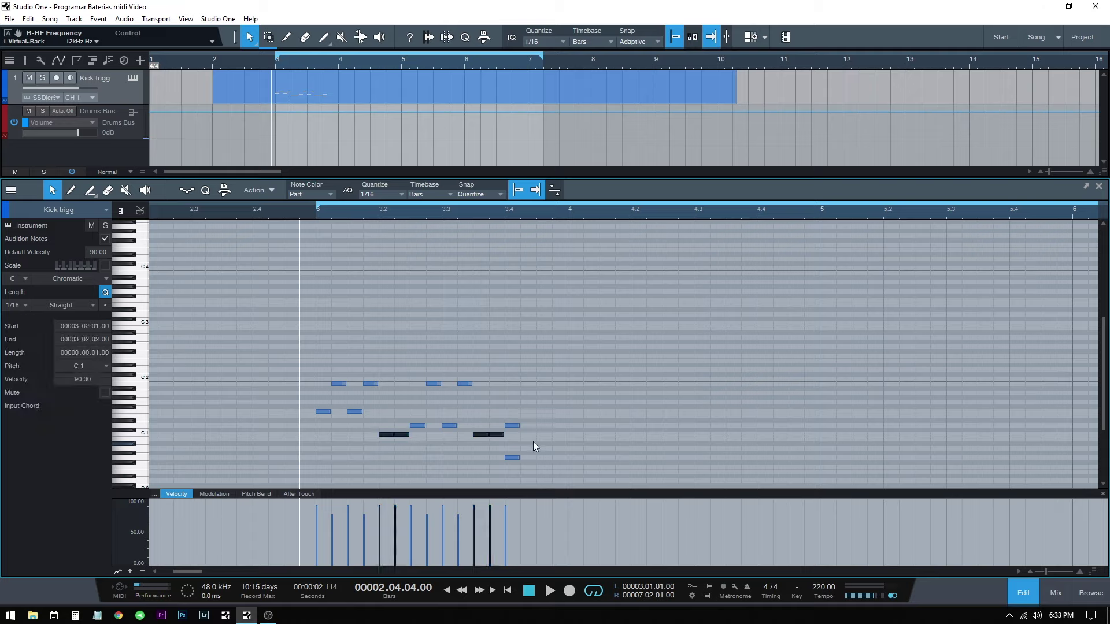
left_click(571, 433)
left_click(573, 434)
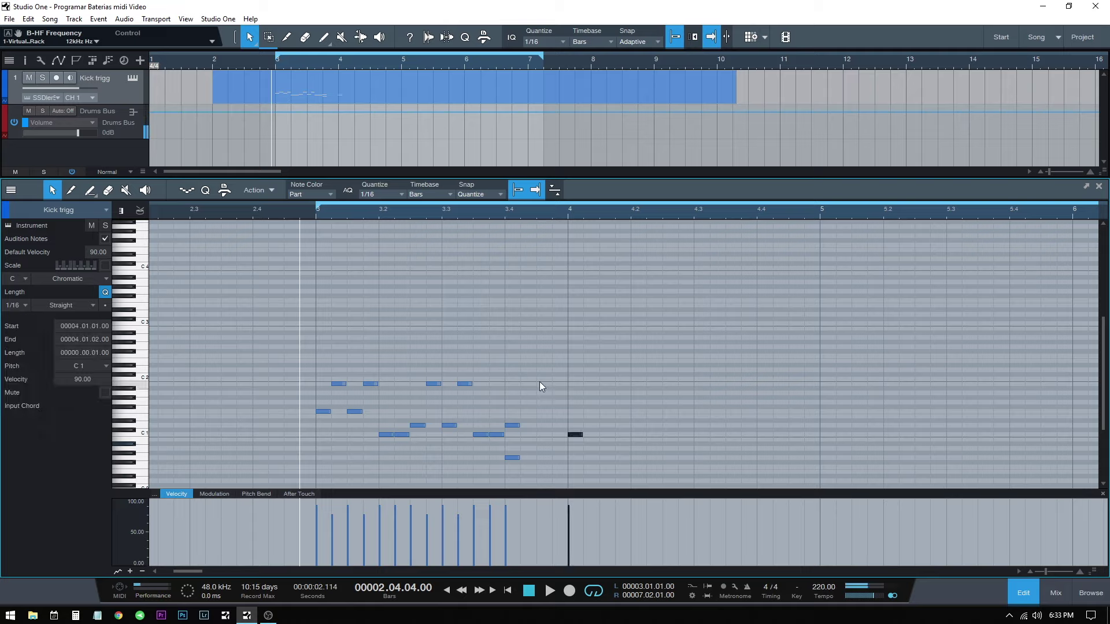
key("space")
key("space")
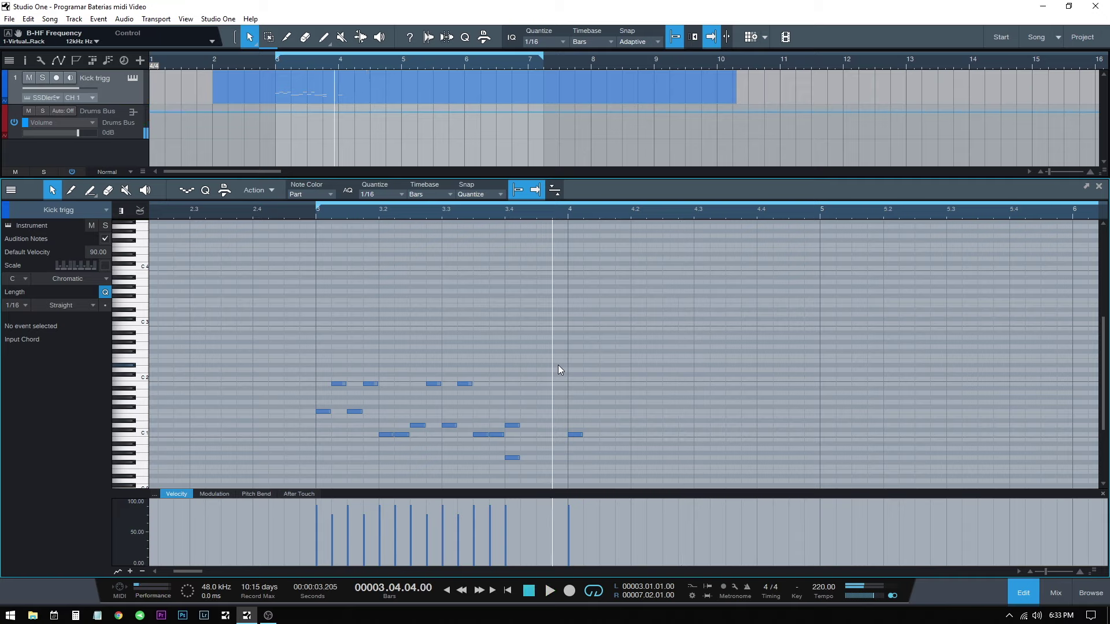
key("ctrl+z")
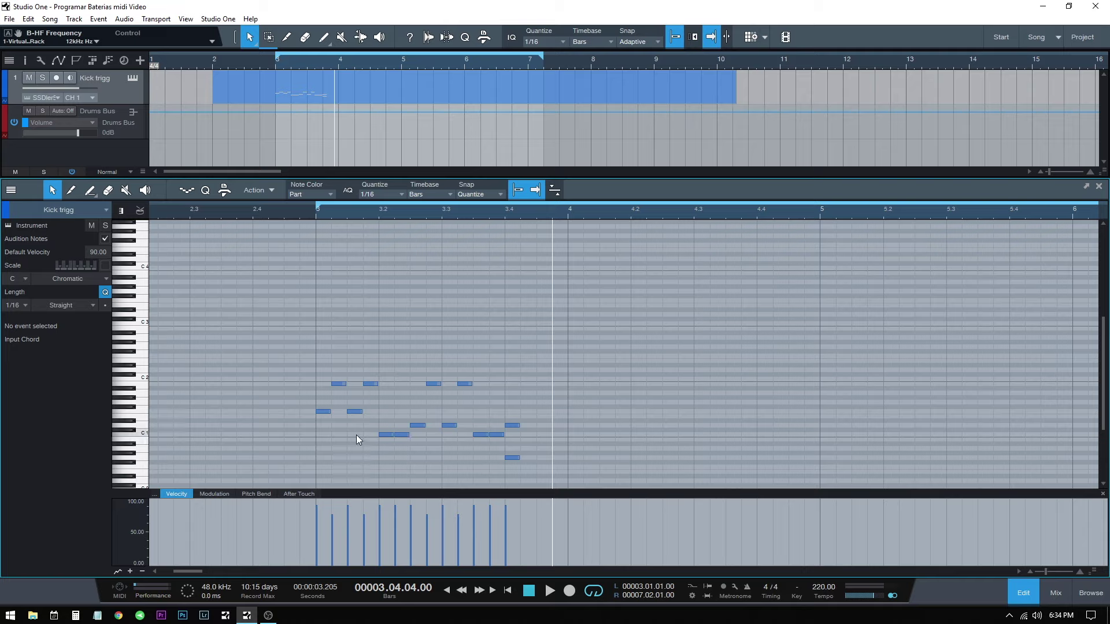
Step: Lower the fill's four C1 notes to a velocity of 67.80, and the second note of each pair to 53.39
left_click_drag(364, 431, 543, 449)
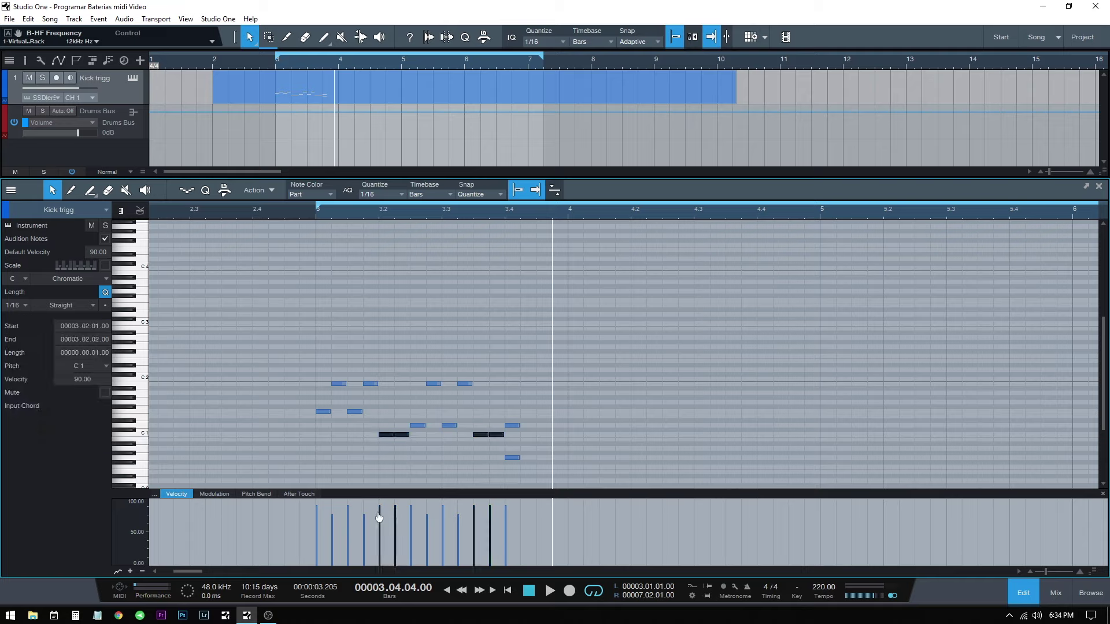
left_click_drag(380, 515, 381, 533)
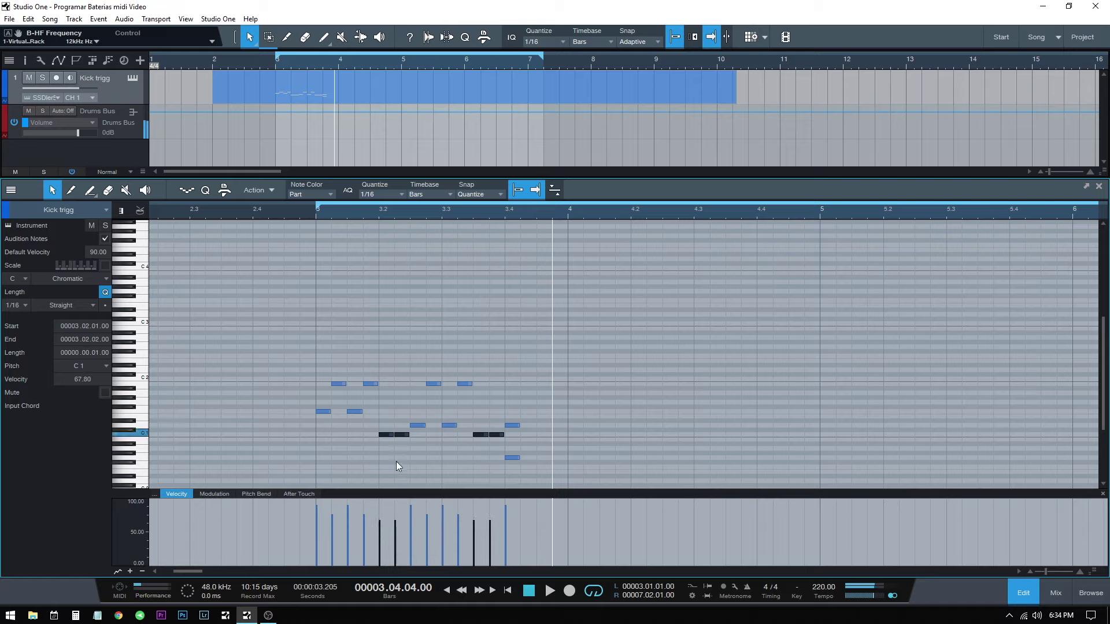
left_click(401, 435)
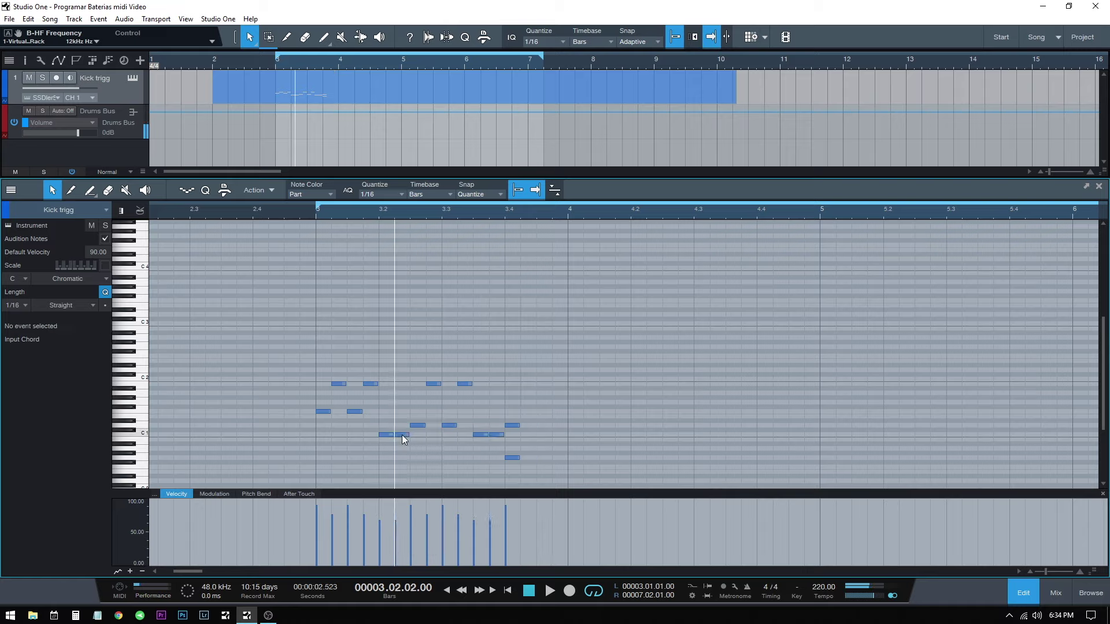
left_click(495, 436, "shift")
left_click_drag(401, 529, 396, 551)
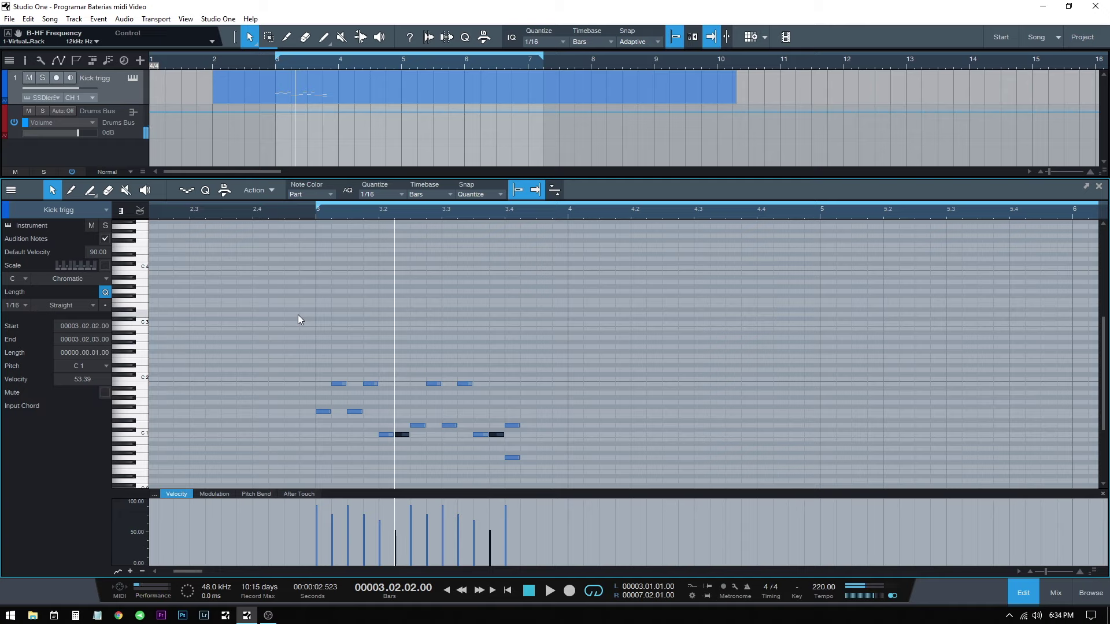
Step: Play the fill several times to hear the lowered C1 velocities, then stop playback
left_click(297, 315)
key("space")
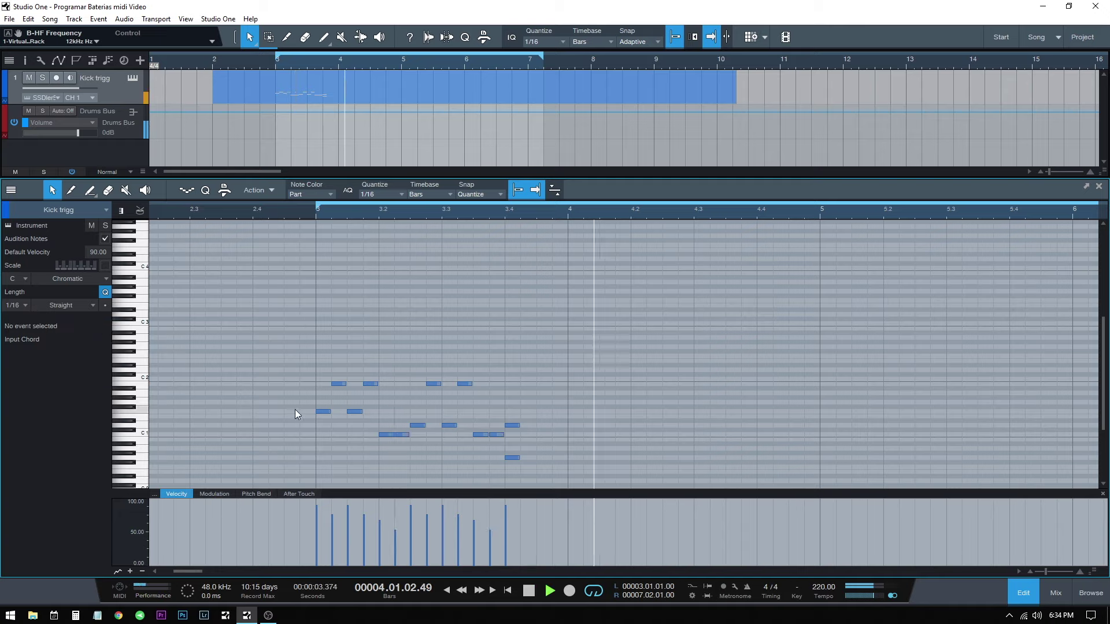
key("space")
key("space")
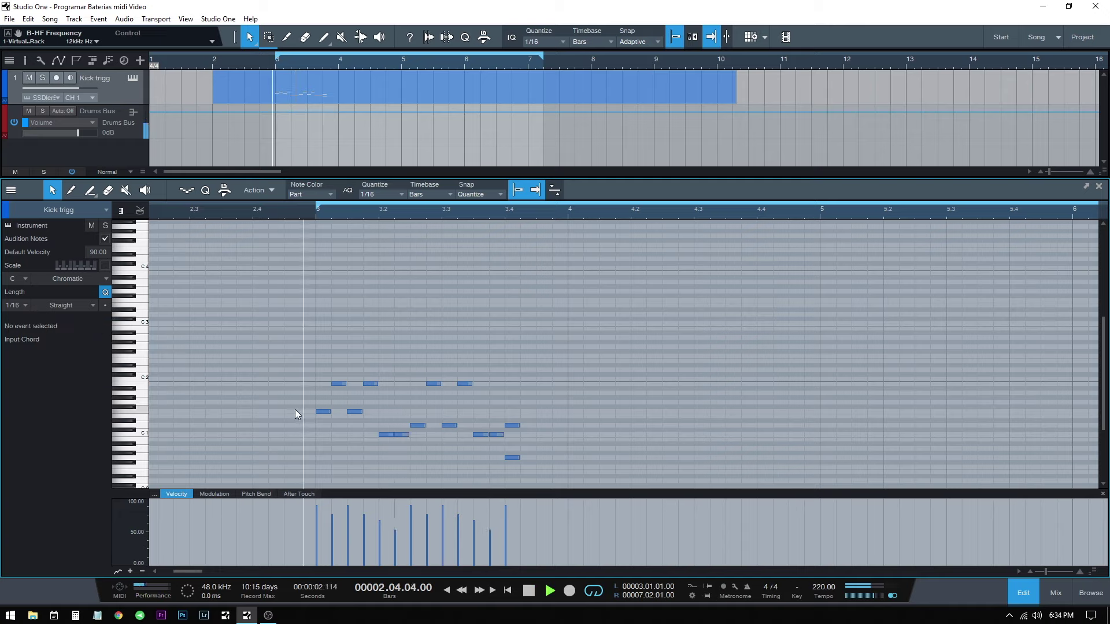
key("space")
key("space")
key("space")
Step: Give all the fill's notes a uniform velocity of 90, play the fill and undo the velocity change
left_click_drag(613, 350, 272, 478)
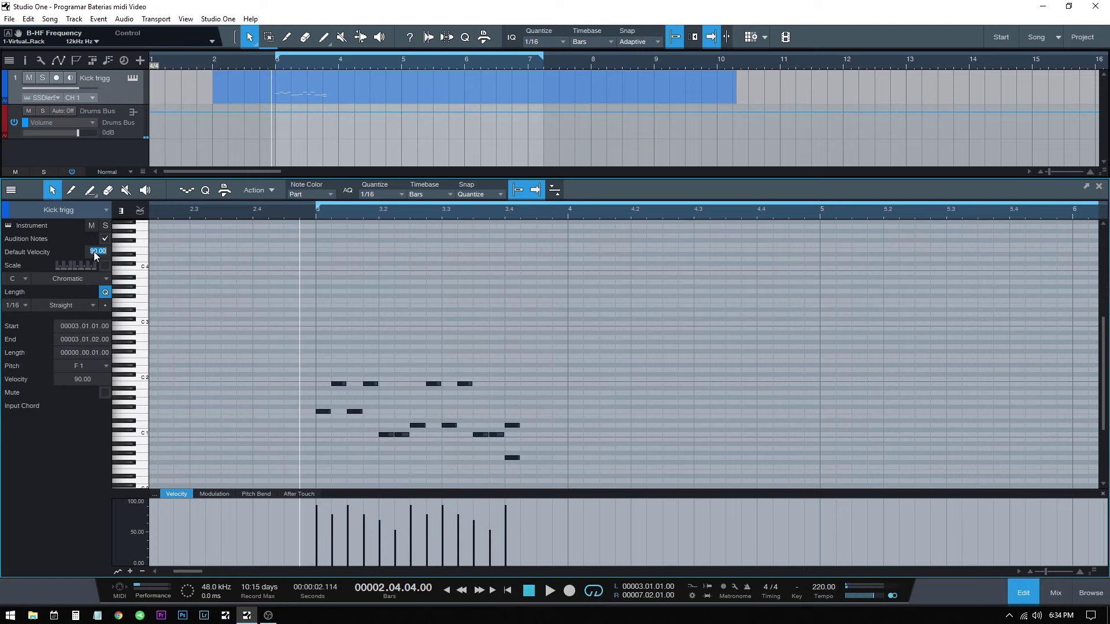
key("Return")
key("space")
key("space")
key("space")
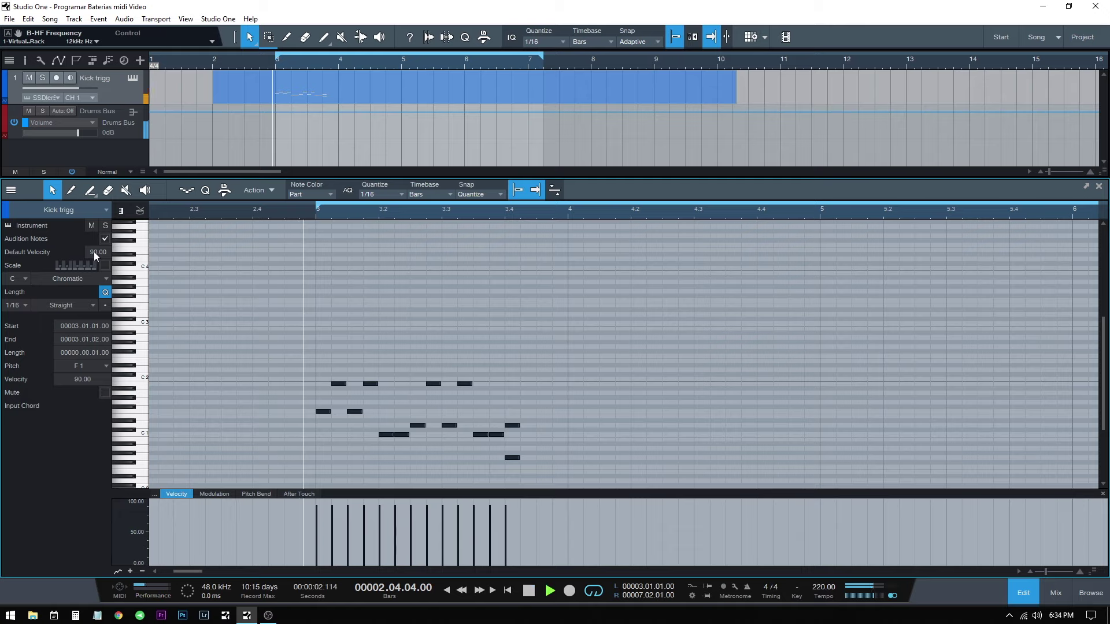
key("space")
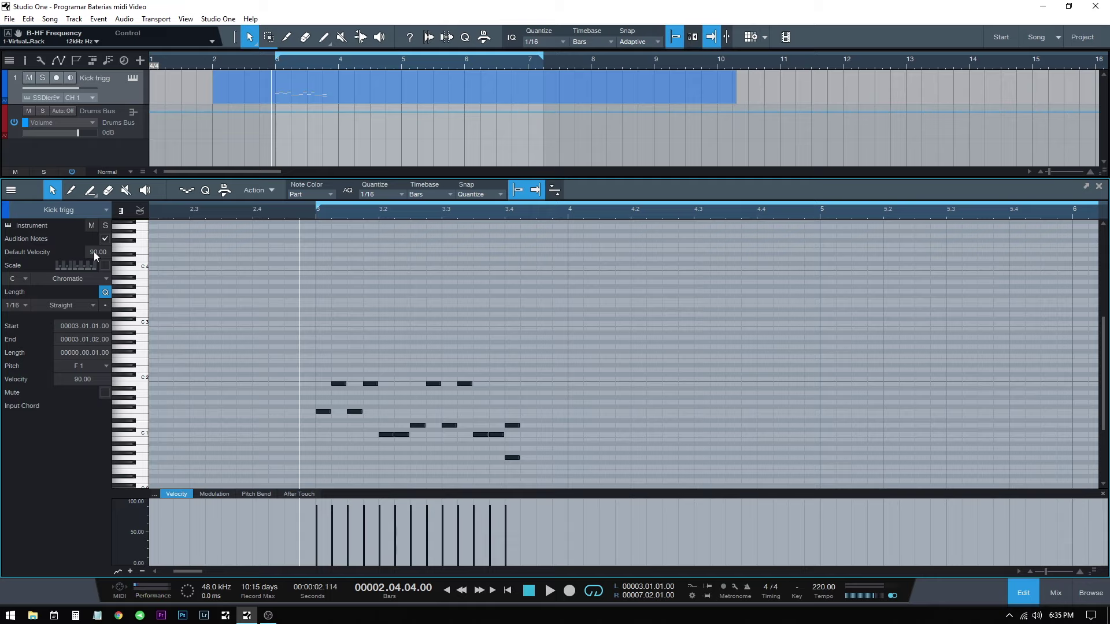
key("space")
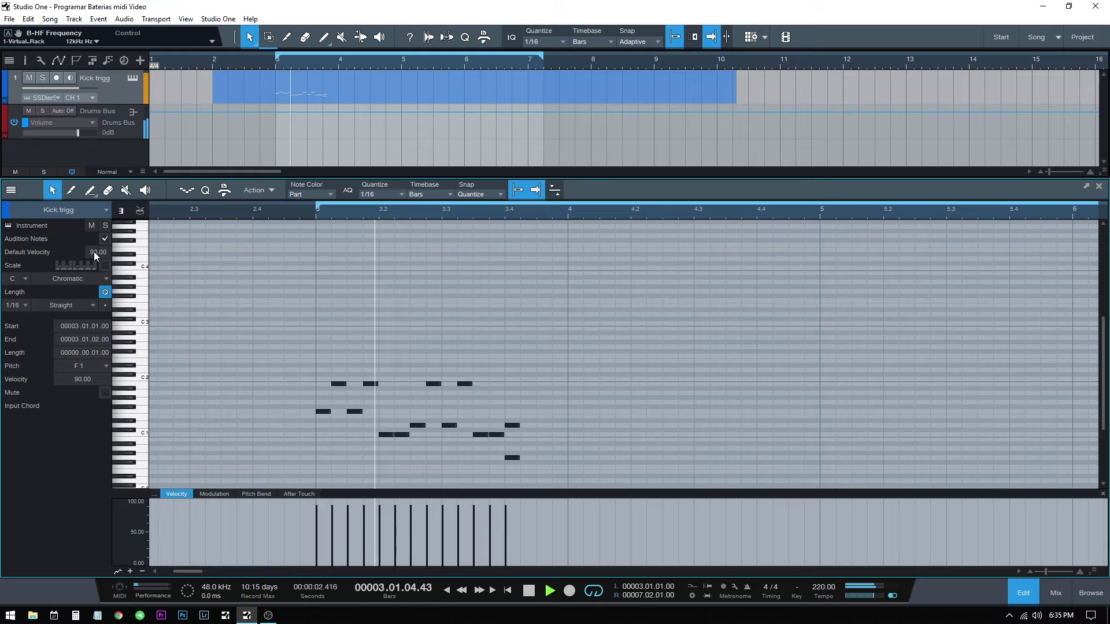
key("space")
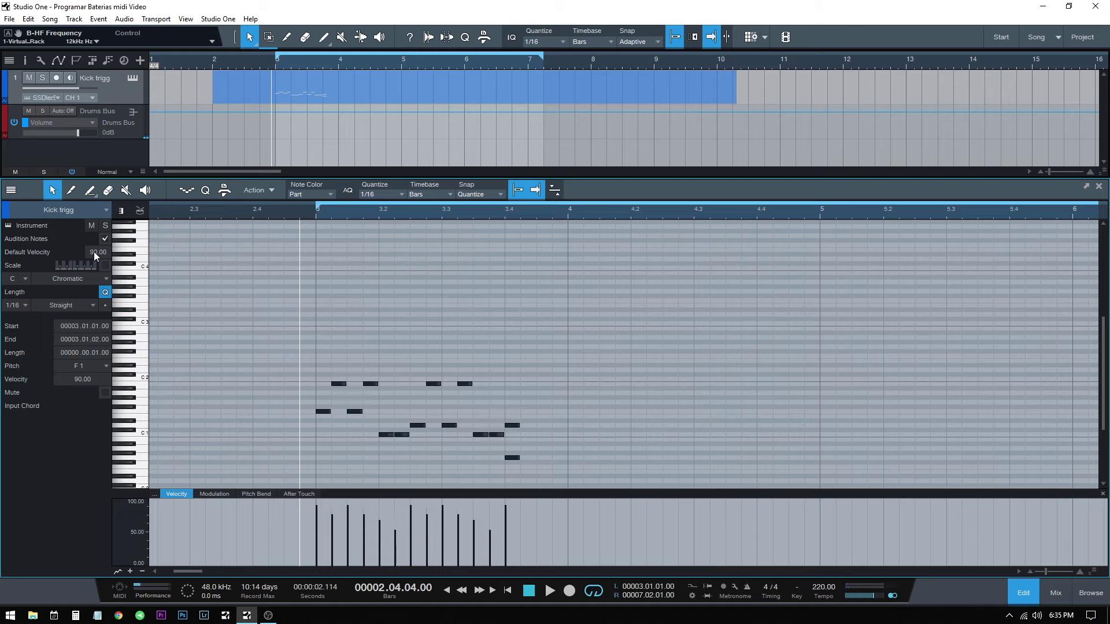
Step: Play the fill with its varied velocities for comparison, stop playback and deselect the notes
key("space")
key("space")
left_click(373, 283)
left_click(373, 283)
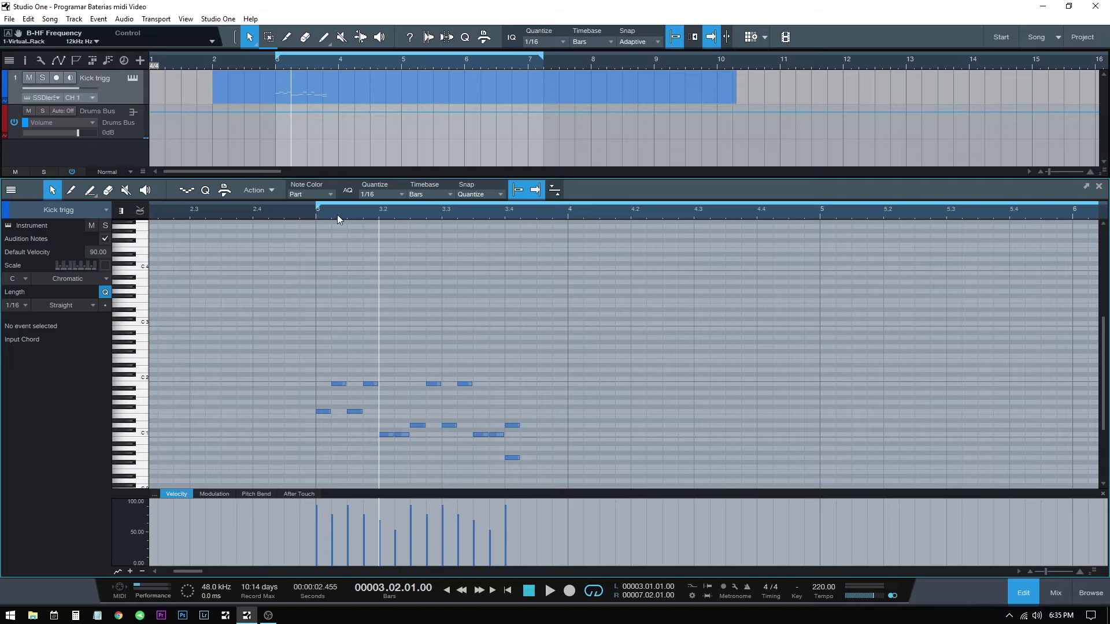
Step: Turn off snapping and shift individual bar 3 fill notes slightly earlier or later than the grid
left_click_drag(338, 214, 393, 256)
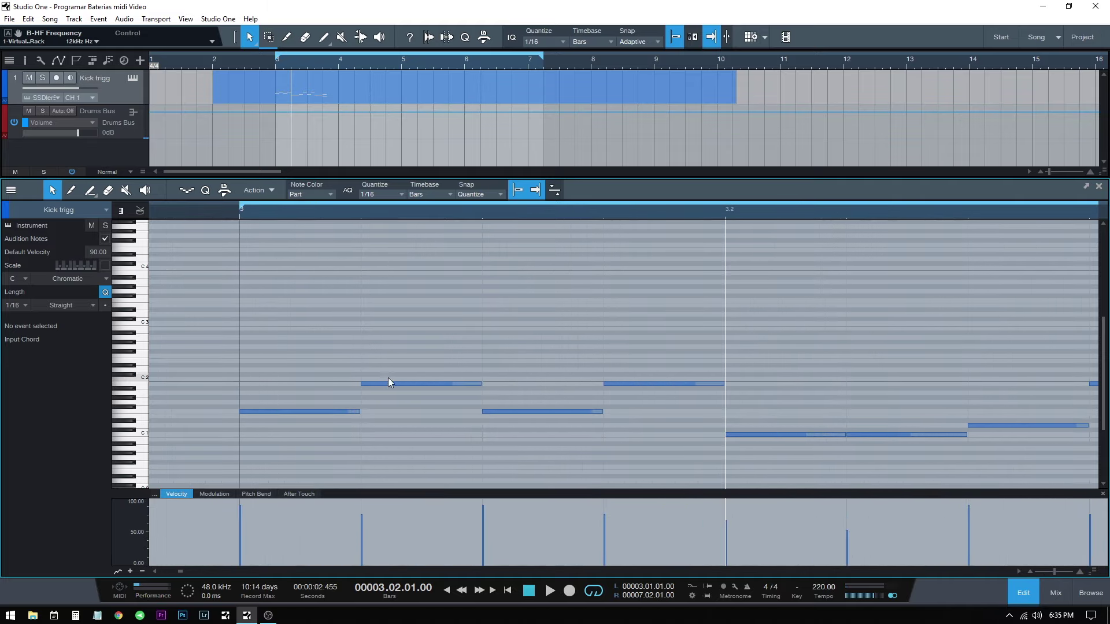
left_click_drag(387, 382, 376, 386)
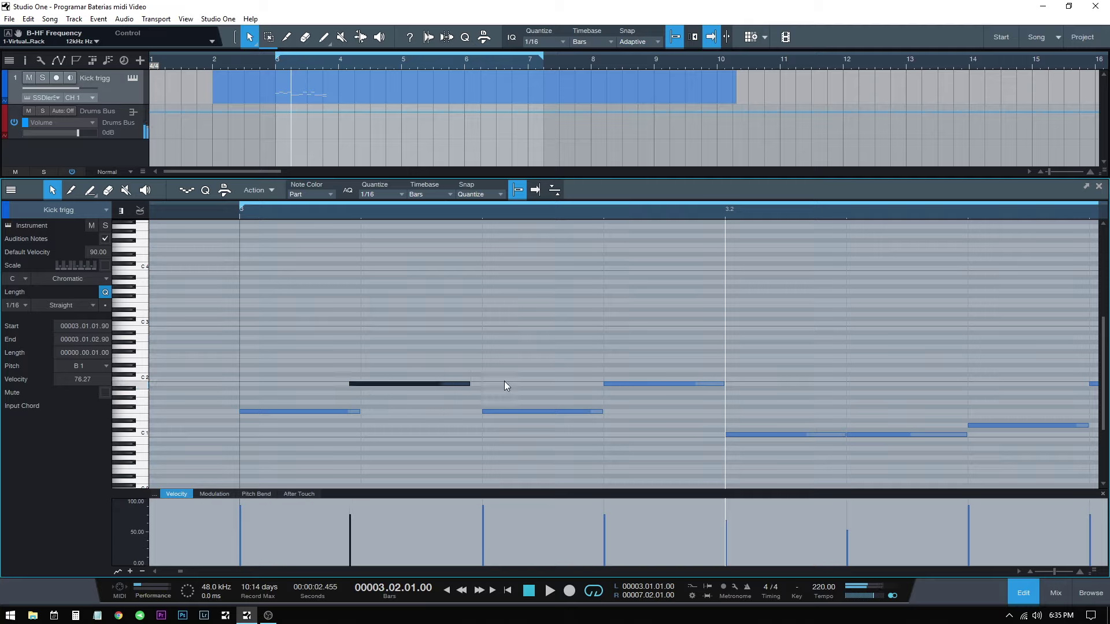
left_click(560, 412, "shift")
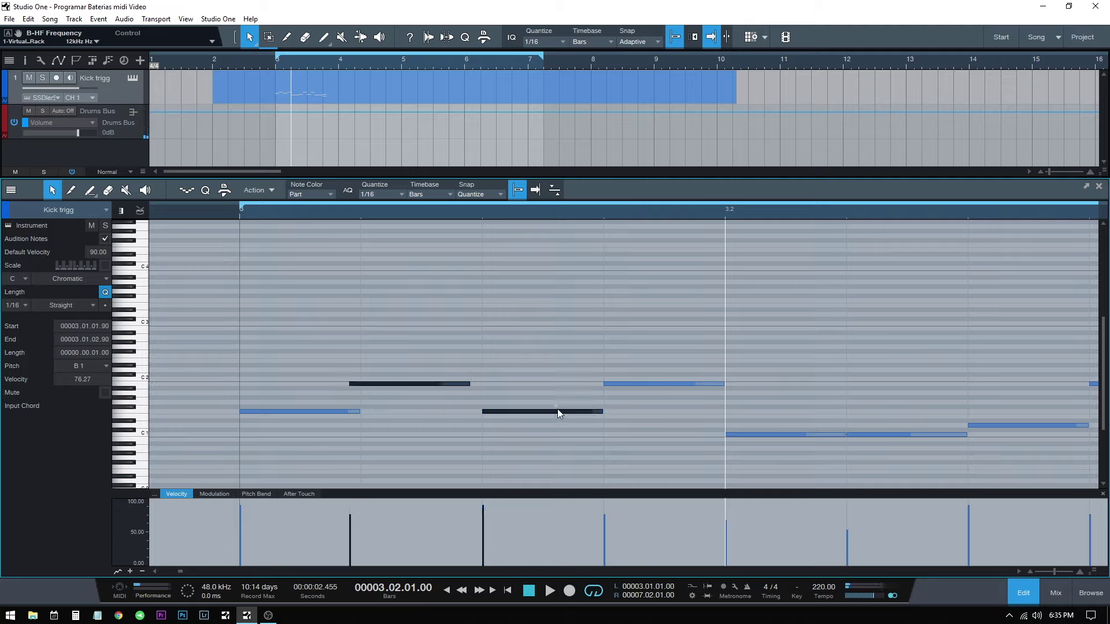
left_click(555, 411)
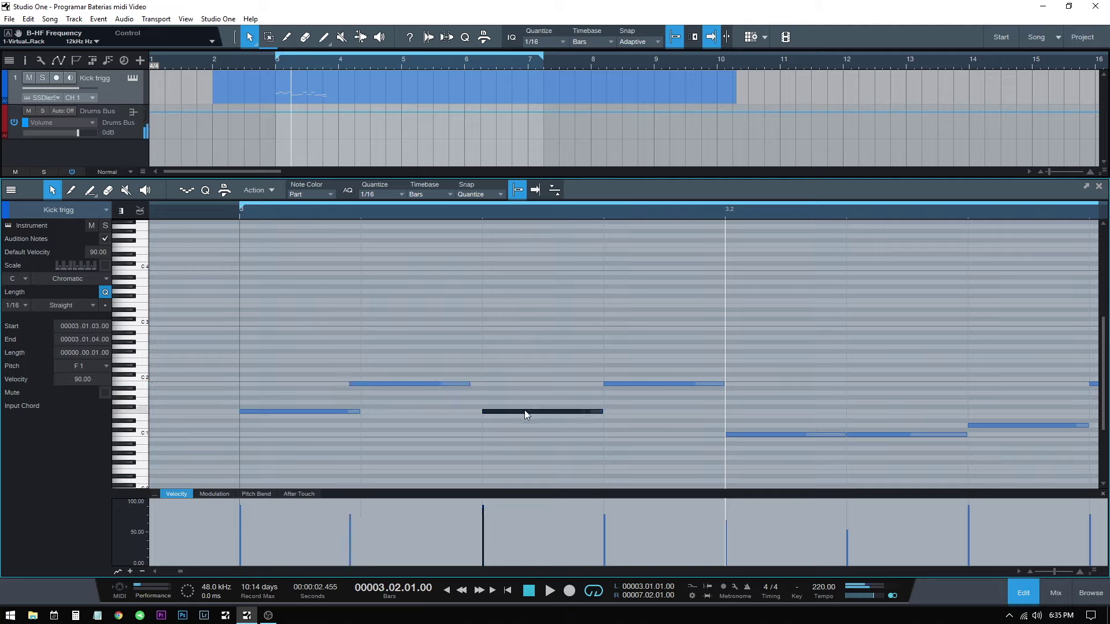
left_click_drag(540, 414, 551, 413)
left_click_drag(634, 382, 644, 387)
left_click_drag(779, 438, 792, 435)
left_click_drag(998, 428, 984, 427)
scroll(795, 411, "down", 5)
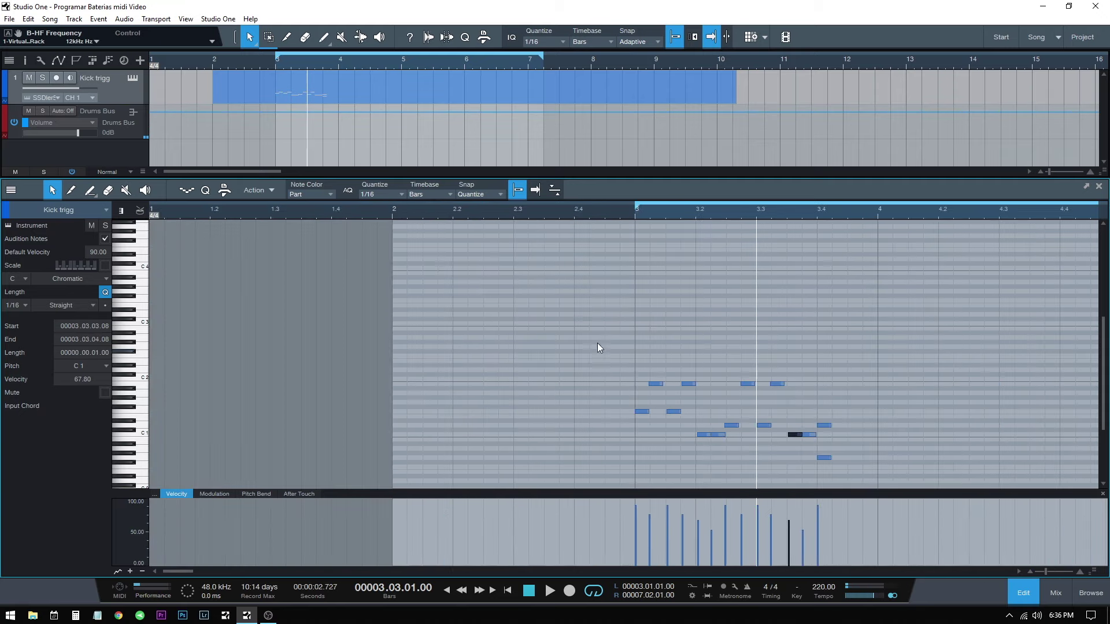
Step: Turn snapping back on and play the fill with the shifted notes
left_click(598, 343)
key("space")
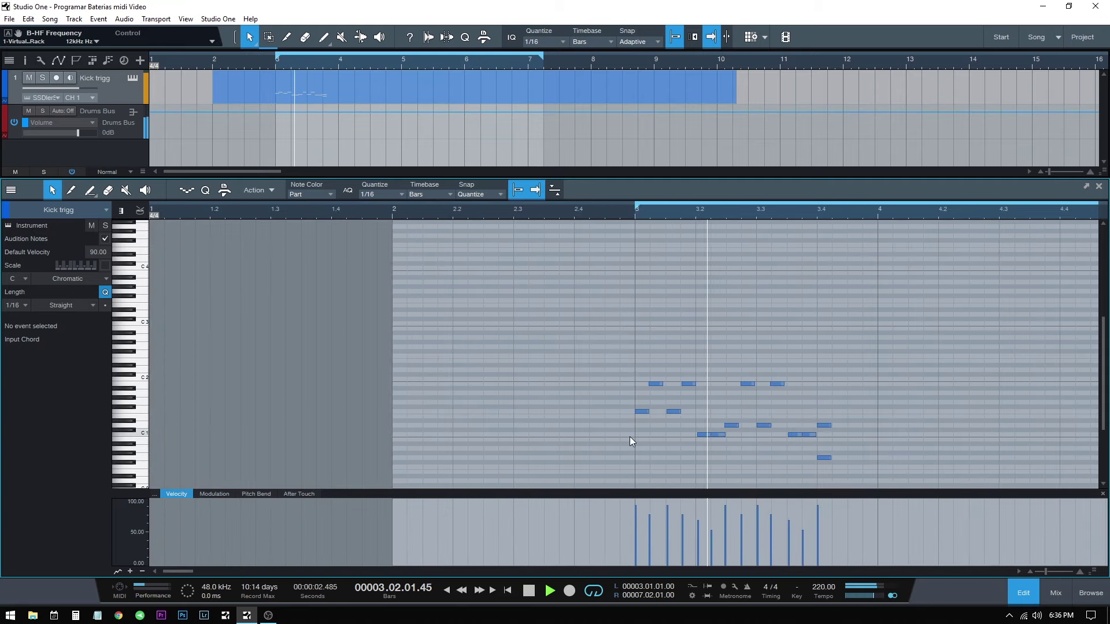
key("space")
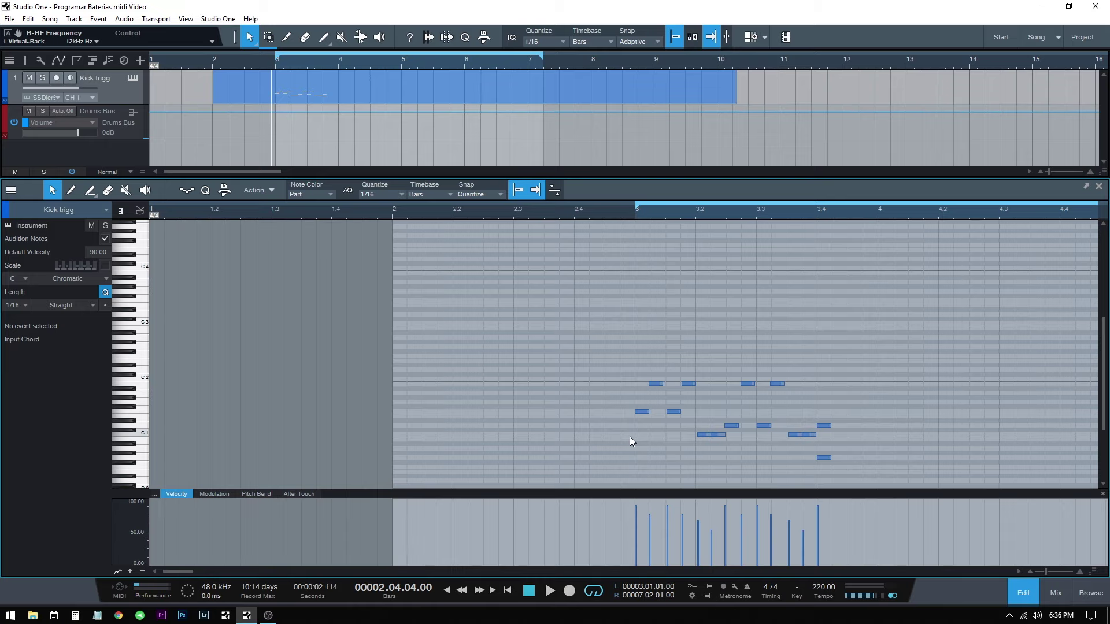
Step: Undo the timing shifts of the fill's notes and play the fill on the grid
scroll(661, 424, "right", 5)
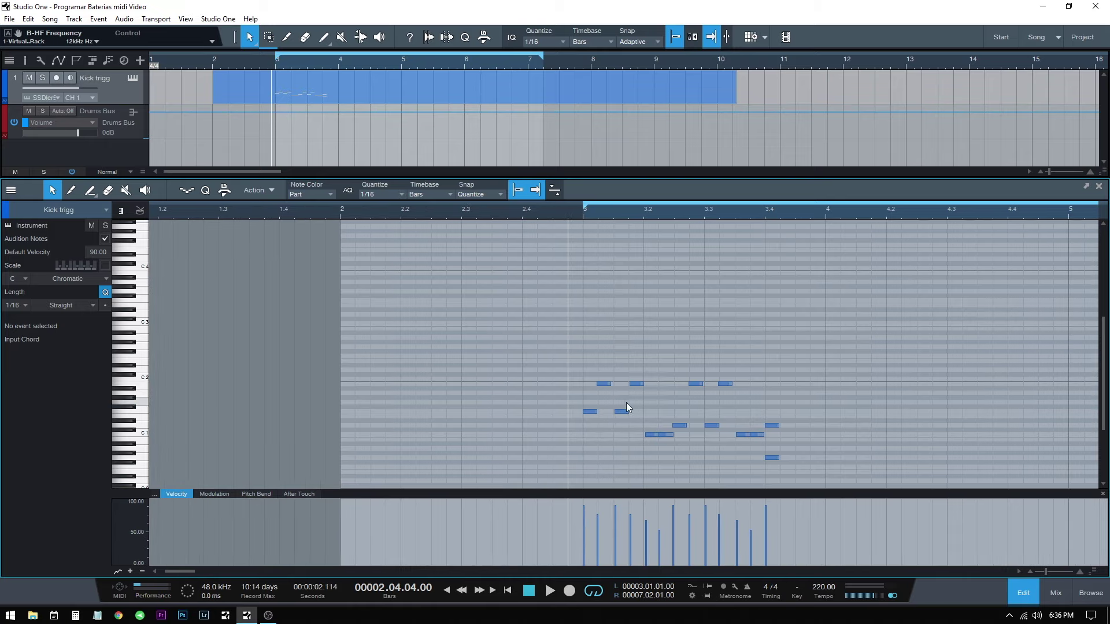
scroll(564, 408, "right", 1)
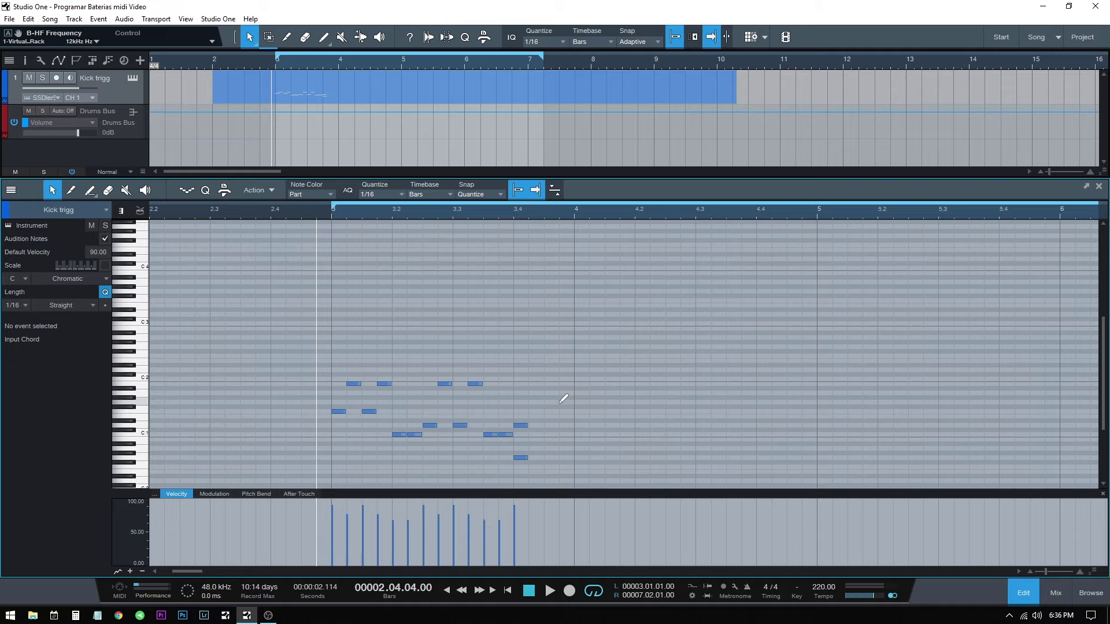
key("space")
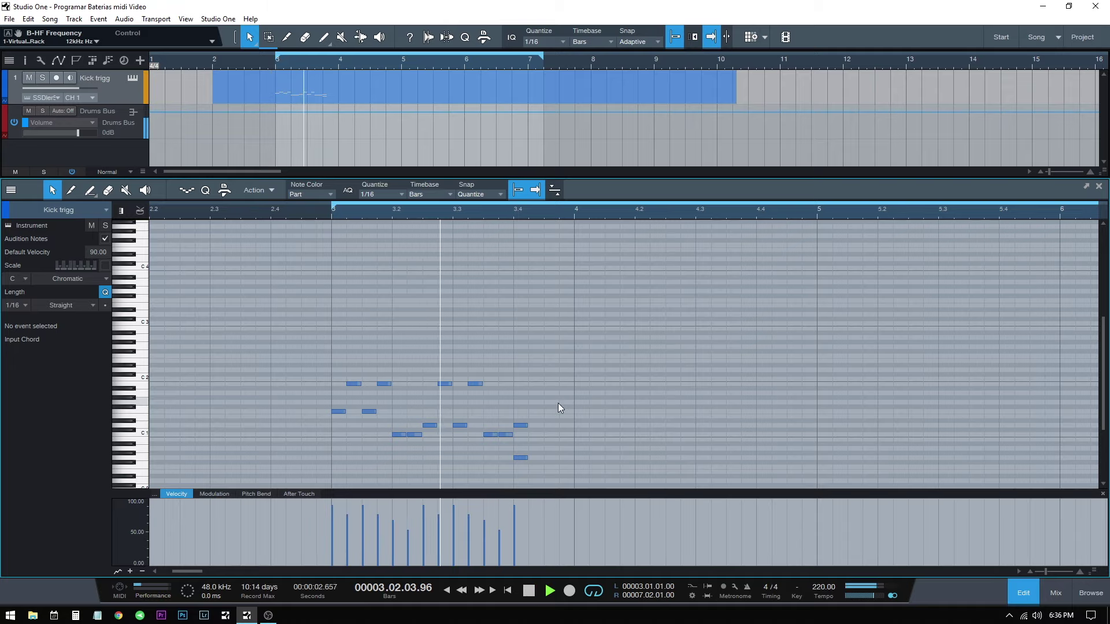
key("space")
Step: Select all the fill's notes, open Humanize to examine its velocity and note start ranges, and close it without applying
left_click_drag(621, 325, 255, 484)
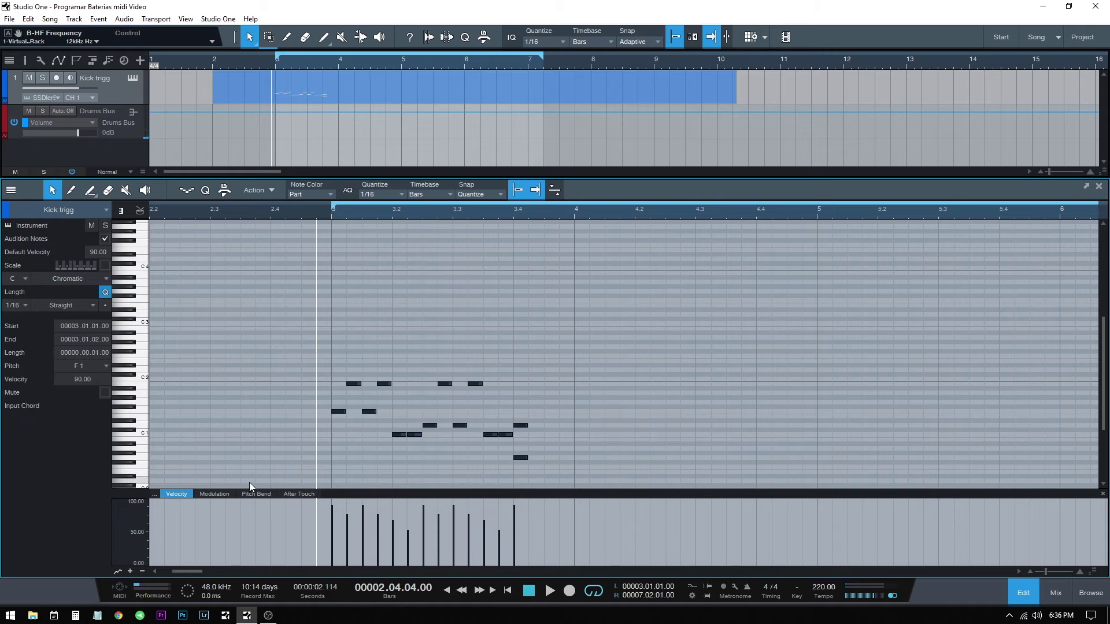
key("shift+h")
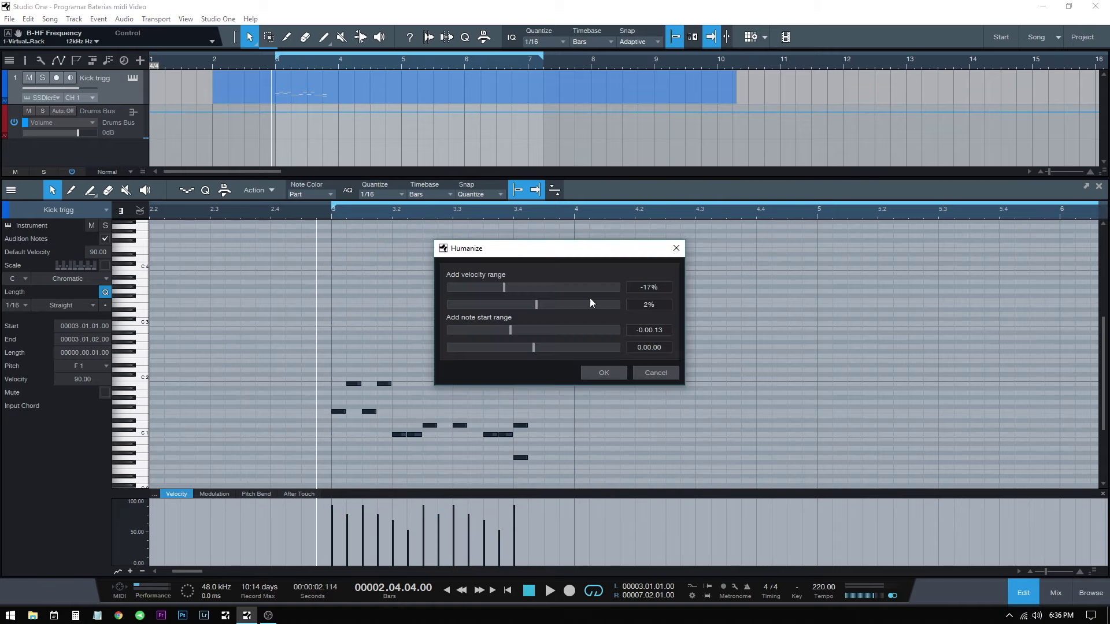
left_click_drag(554, 242, 562, 248)
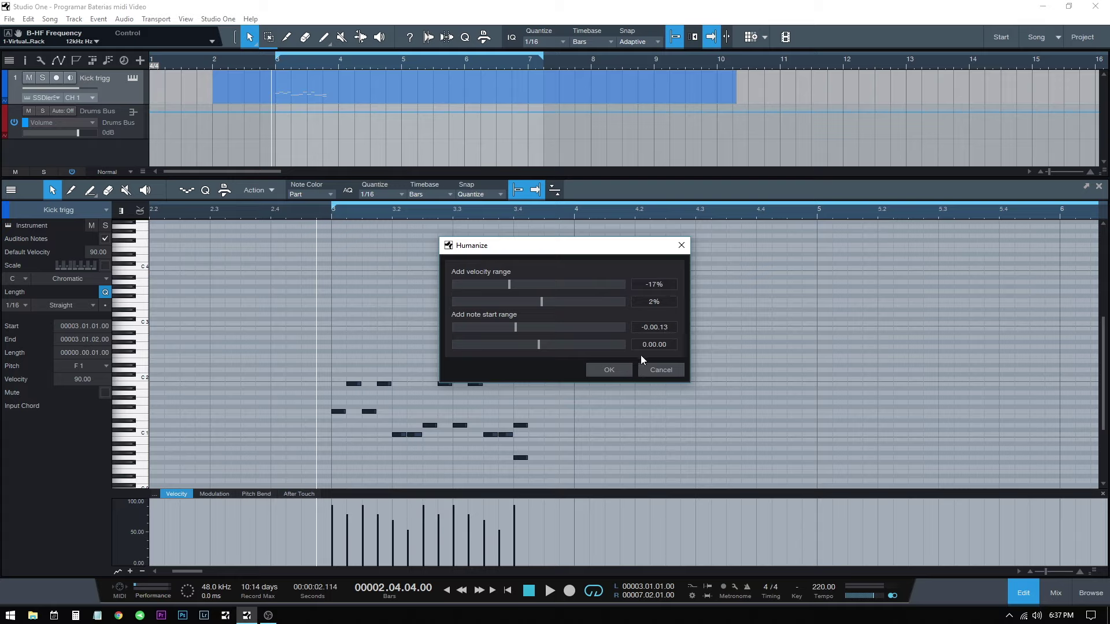
left_click_drag(552, 255, 763, 262)
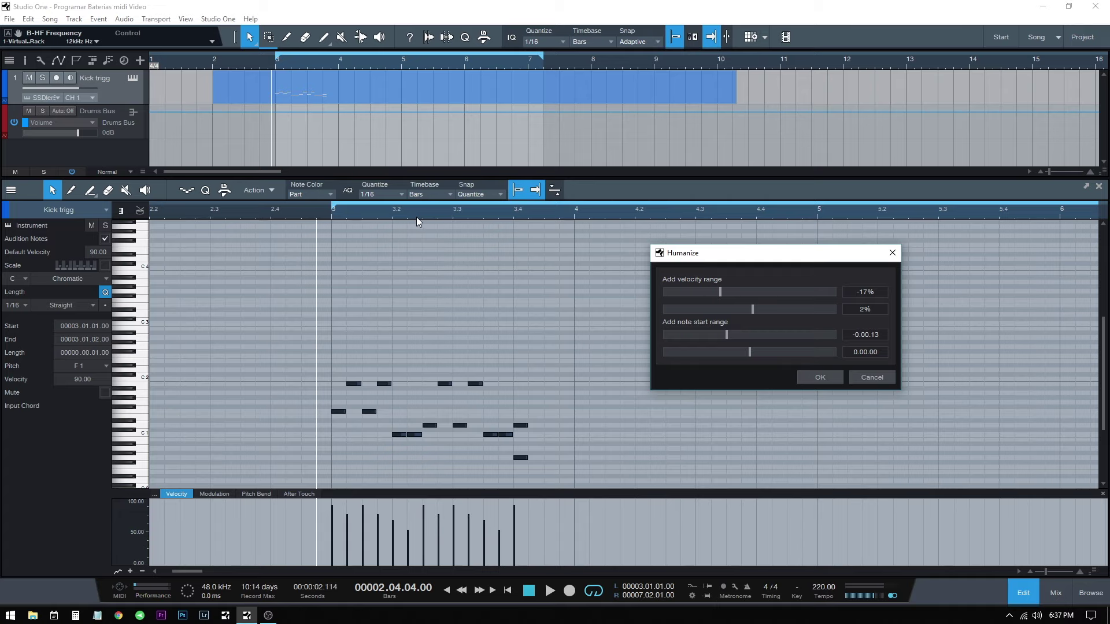
key("Escape")
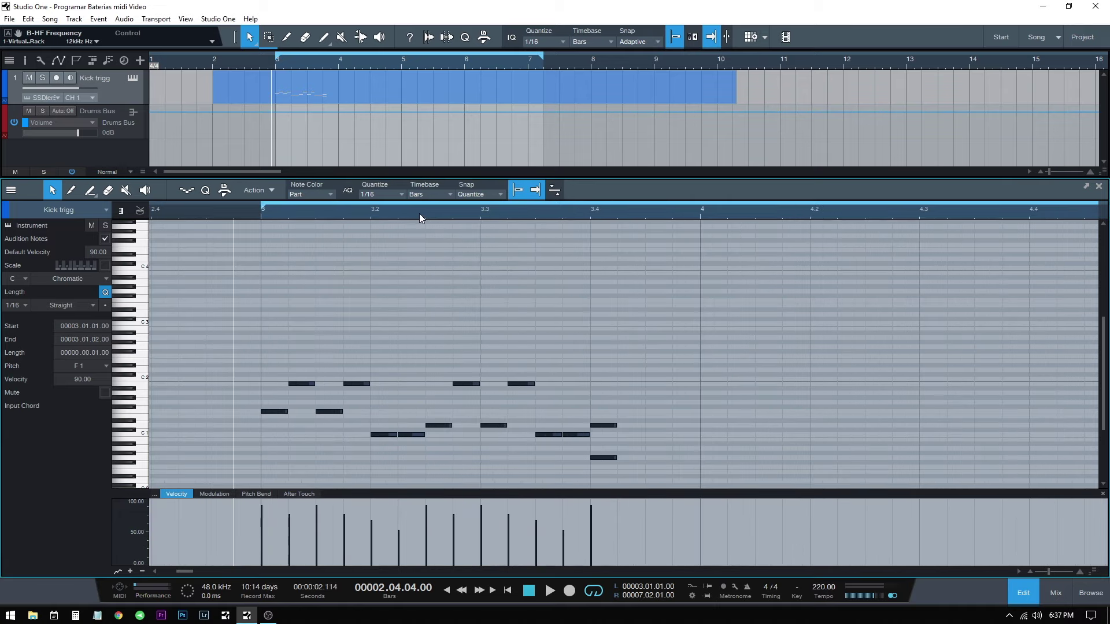
Step: Humanize all the fill's notes with a velocity range of -17% to 2% and a note start range of -0.00.13 to 0.00.00
left_click_drag(419, 214, 420, 221)
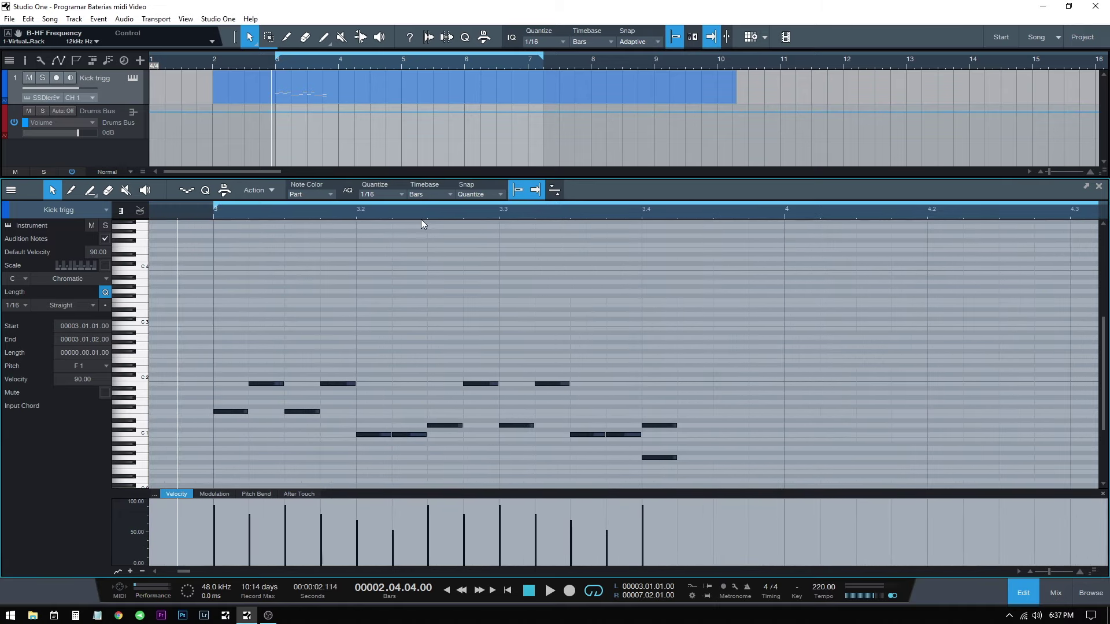
key("alt+h")
left_click_drag(581, 248, 825, 244)
left_click(845, 368)
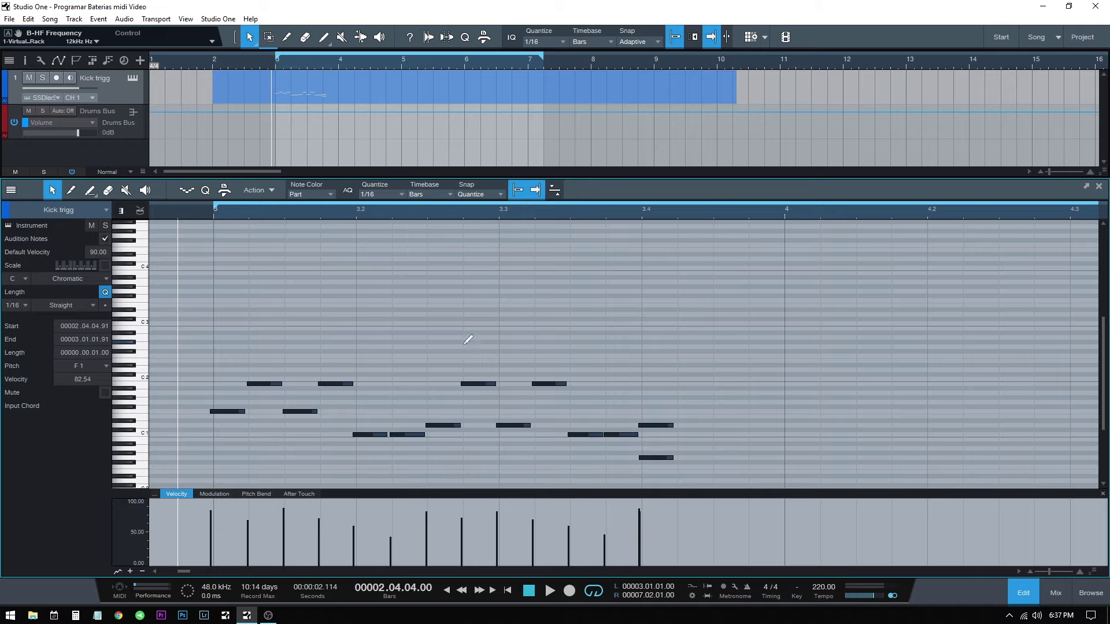
Step: Humanize the two B 1 notes before beat 3.2 and the 3.3, 3.3.3 and 3.4 hits, using velocity -17% to 2% and note start -0.00.13 to 0.00.00
left_click_drag(249, 350, 391, 409)
left_click(516, 425, "shift")
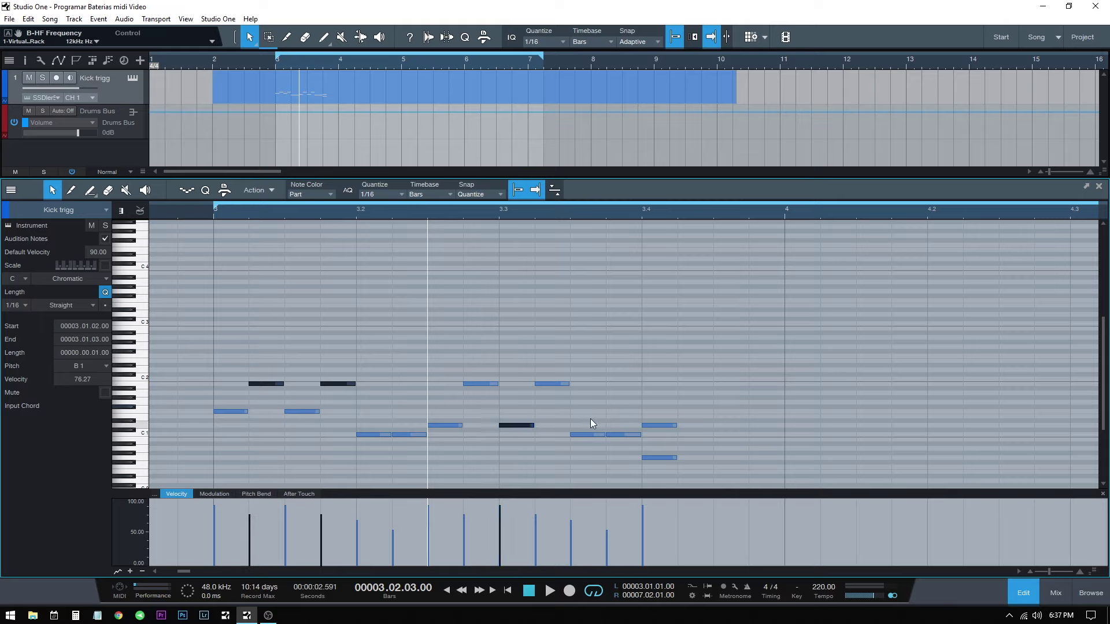
left_click(587, 435, "shift")
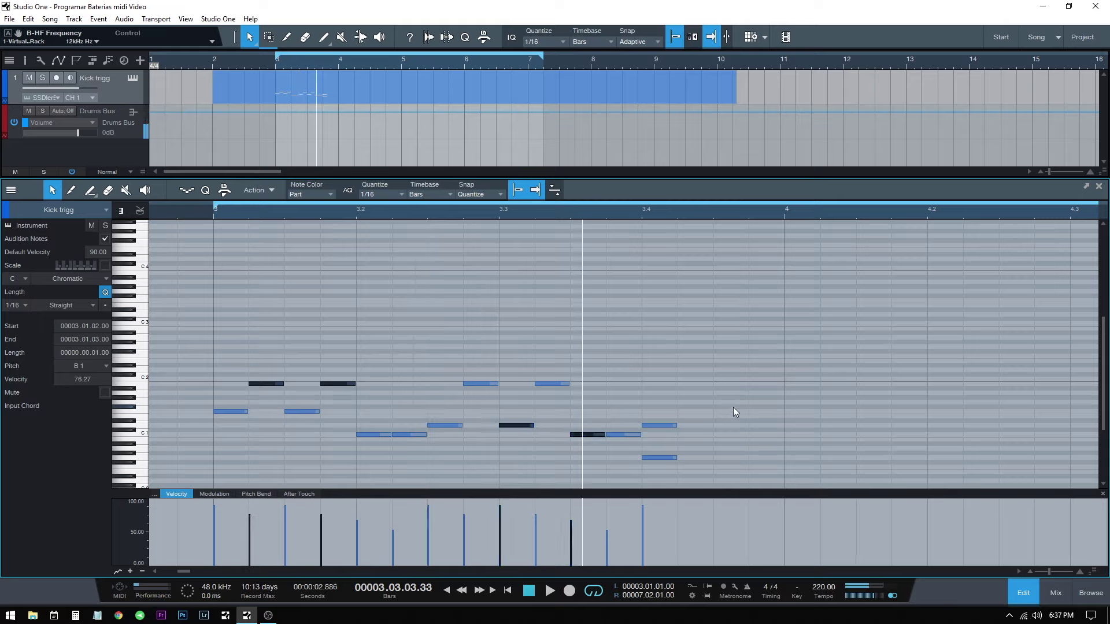
left_click_drag(714, 401, 657, 432)
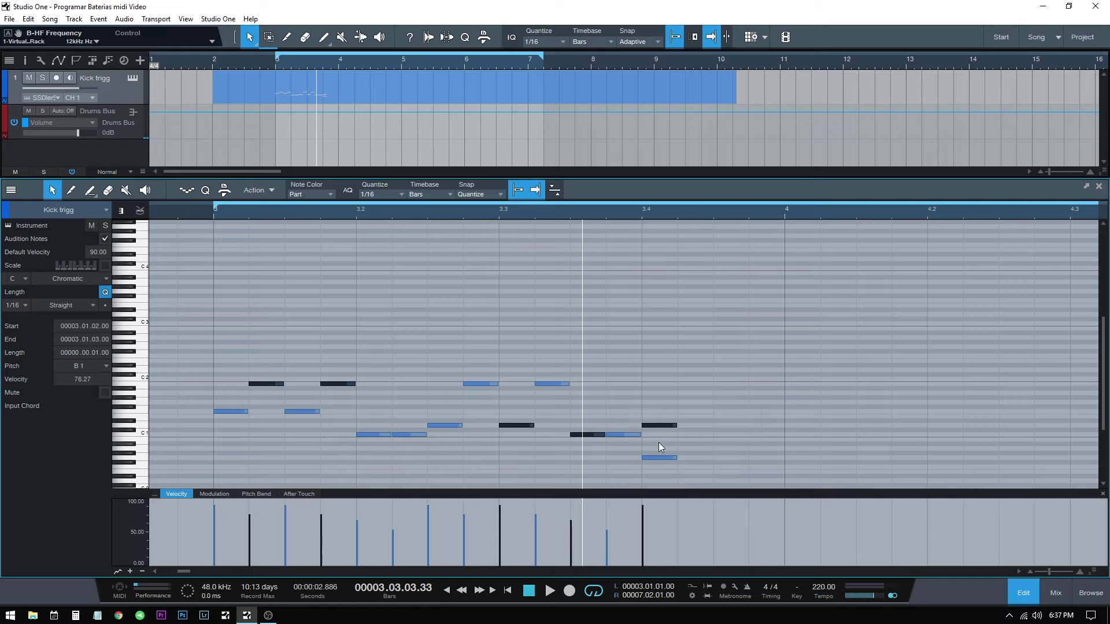
key("alt+h")
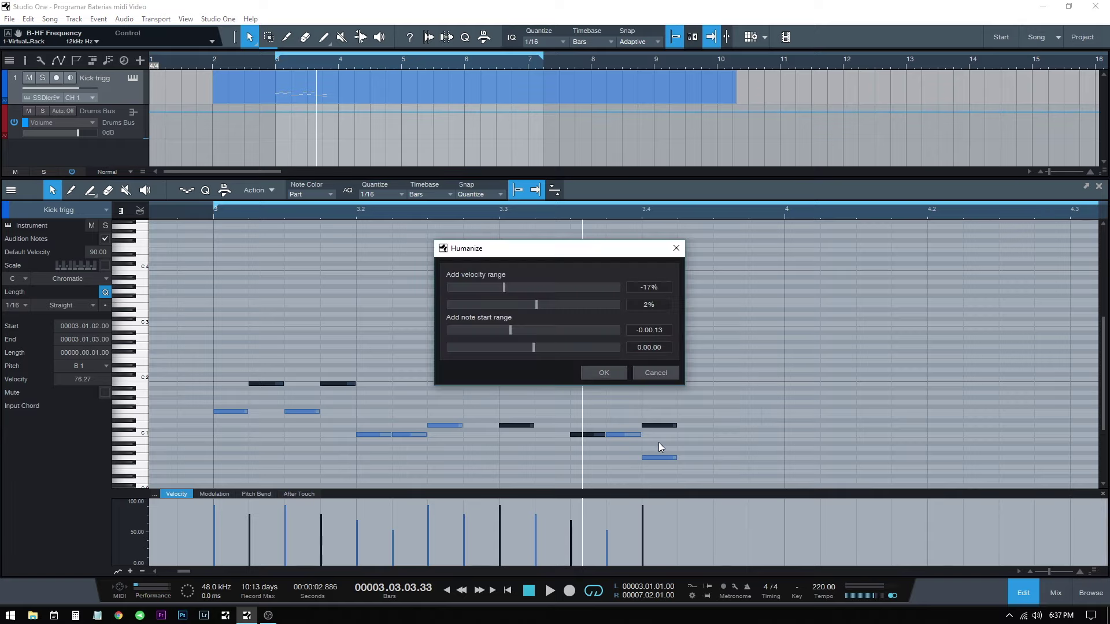
key("Return")
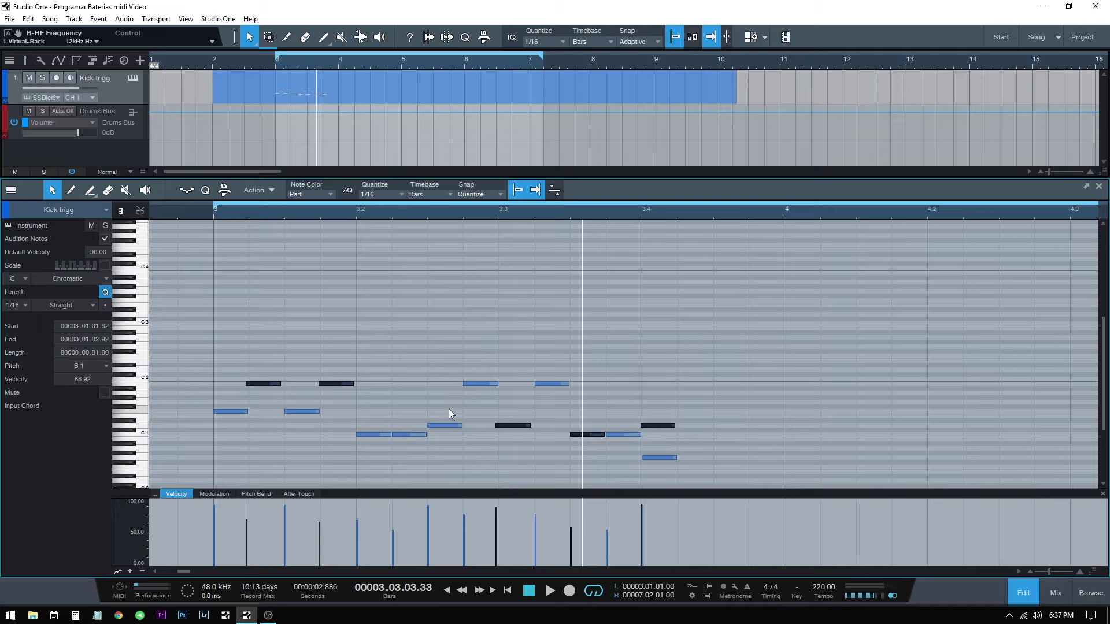
Step: Humanize the fill's middle notes from beat 3.2 to 3.3 with a velocity range of -17% to 2% and a narrower note start range
left_click_drag(370, 359, 498, 463)
key("shift+h")
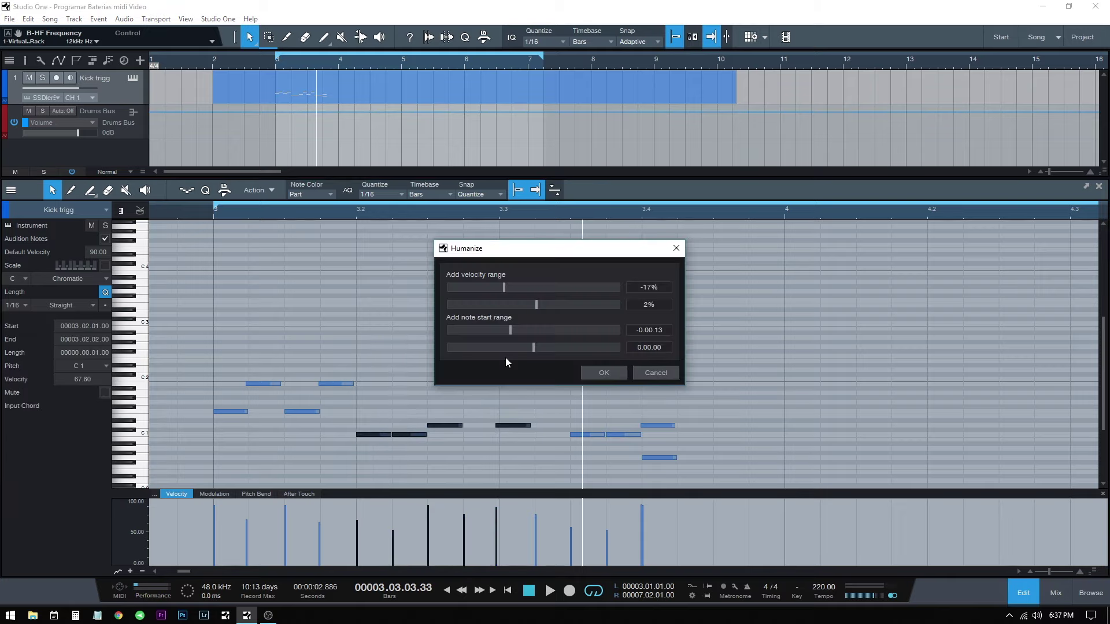
left_click_drag(522, 332, 537, 332)
left_click(602, 373)
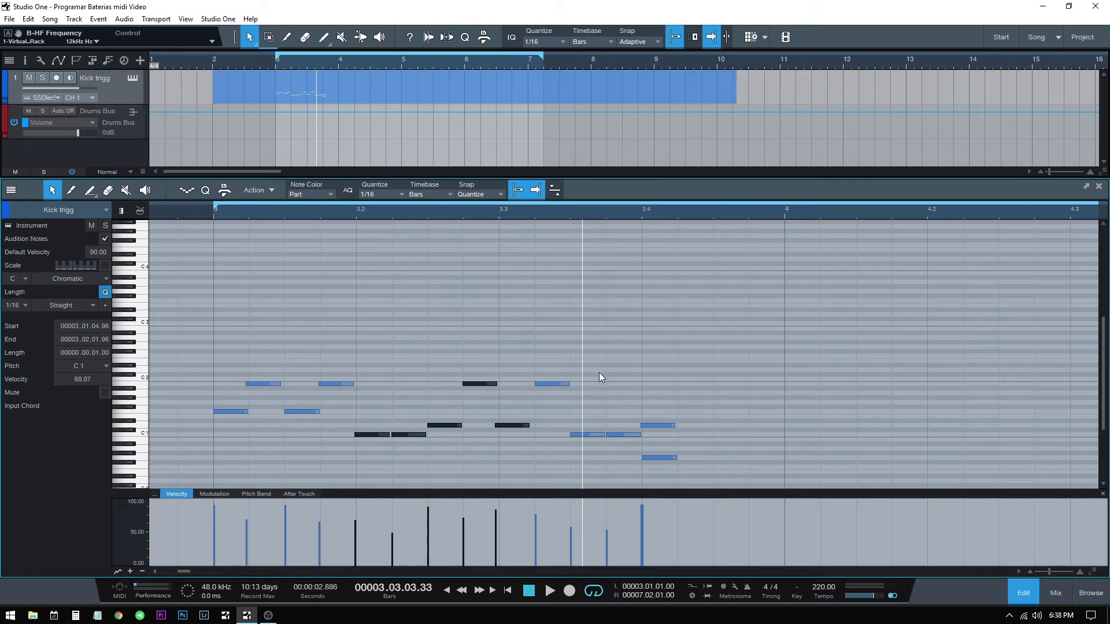
Step: Play the partially humanized fill from just before bar 3
key("w")
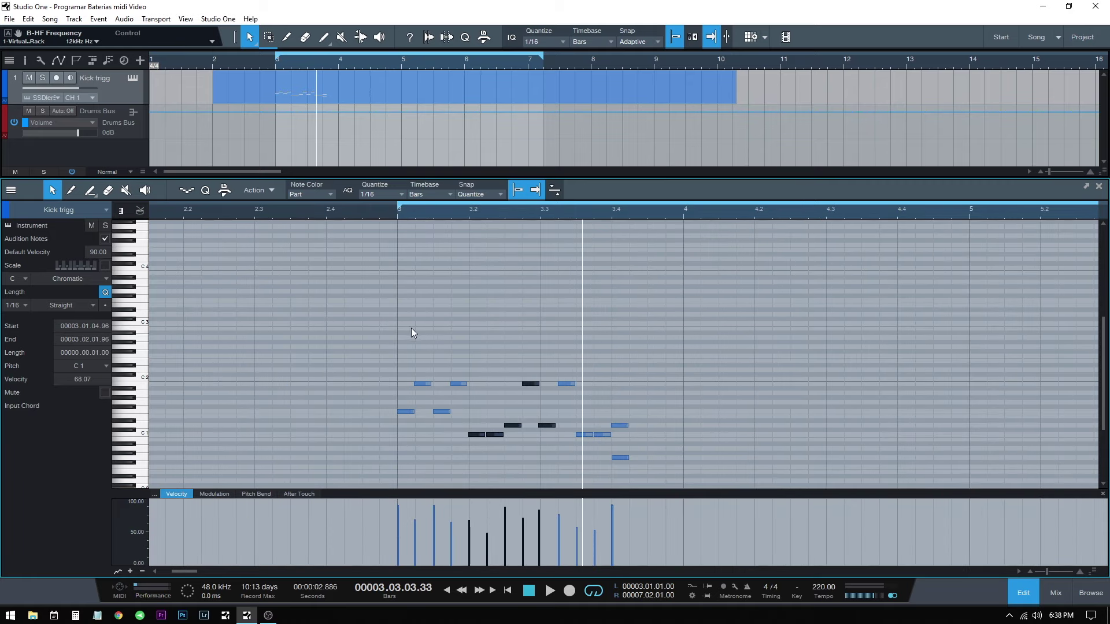
left_click(388, 321)
key("space")
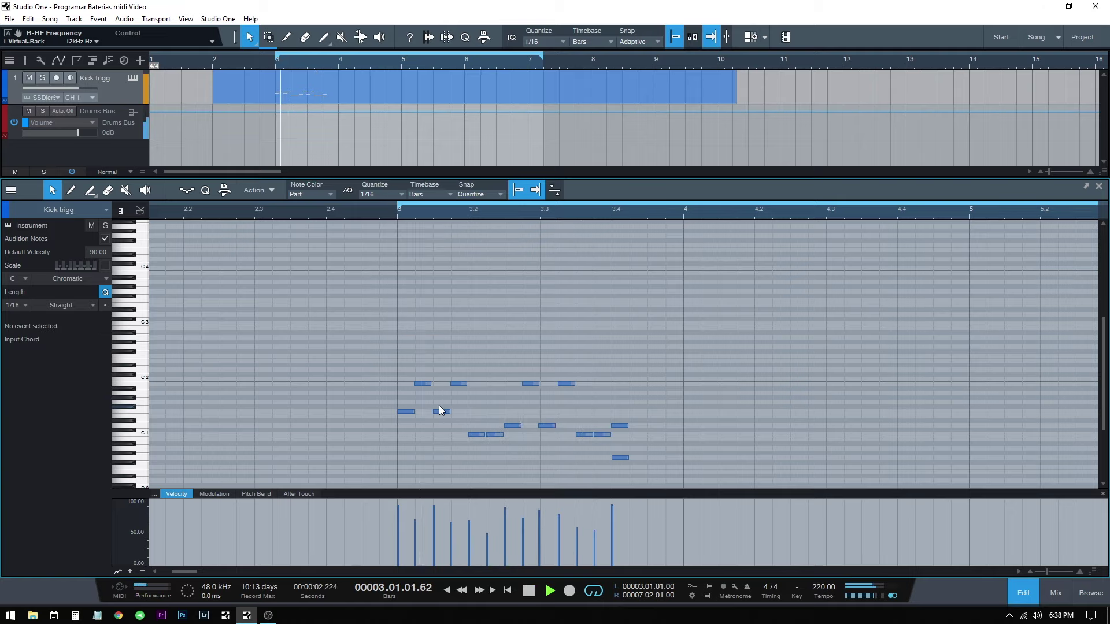
key("space")
Step: Lower the velocities of the two D 1 notes around beat 3.3, the first to 72.88, and play the fill
left_click_drag(576, 411, 489, 428)
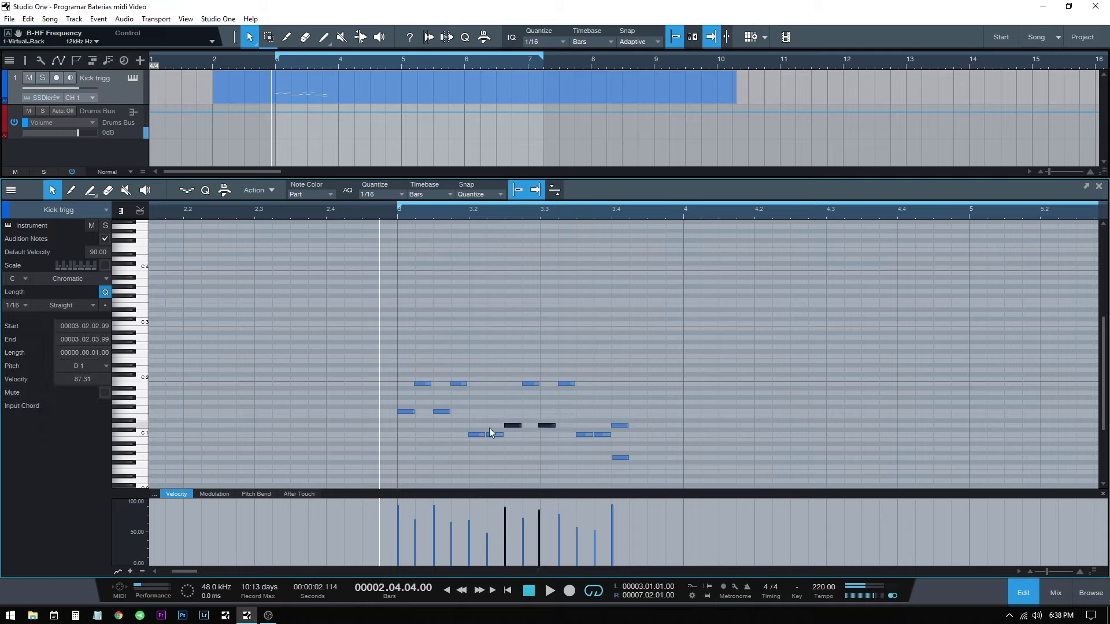
left_click_drag(503, 514, 505, 533)
key("space")
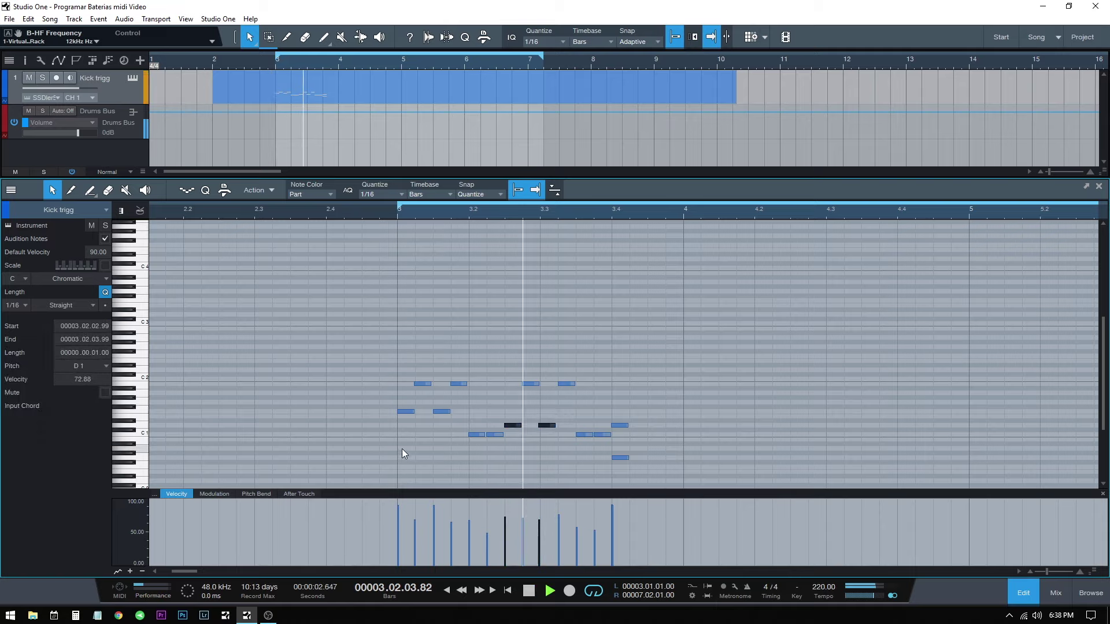
key("space")
key("space")
key("space")
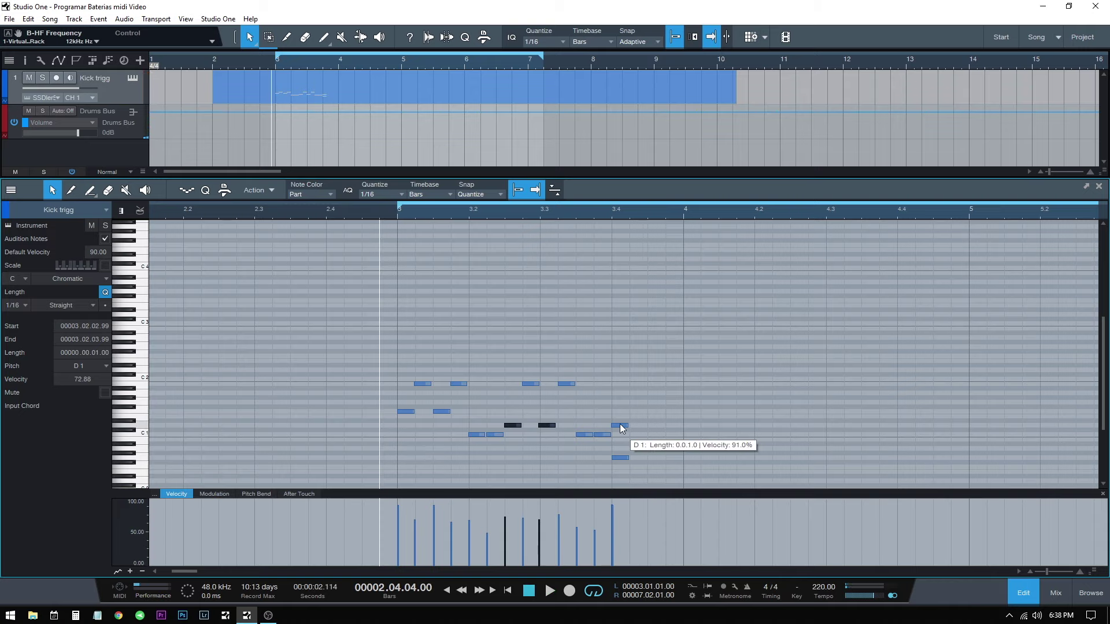
key("space")
key("space")
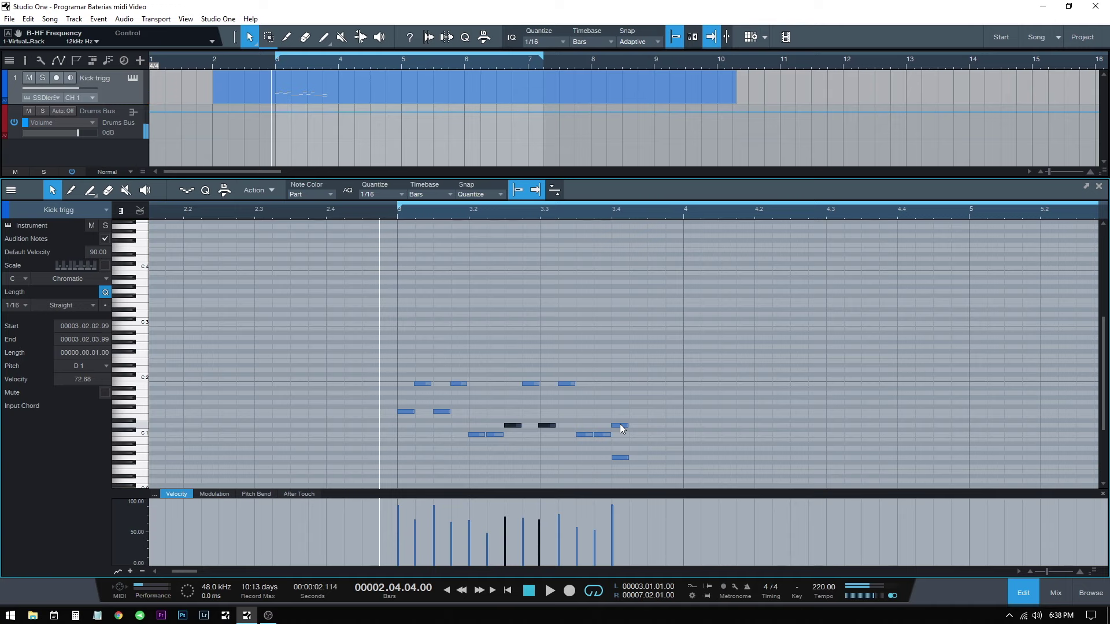
Step: Add alternating C 1 and D 1 notes across the first half of bar 4 and duplicate the pattern through bar 7
key("w")
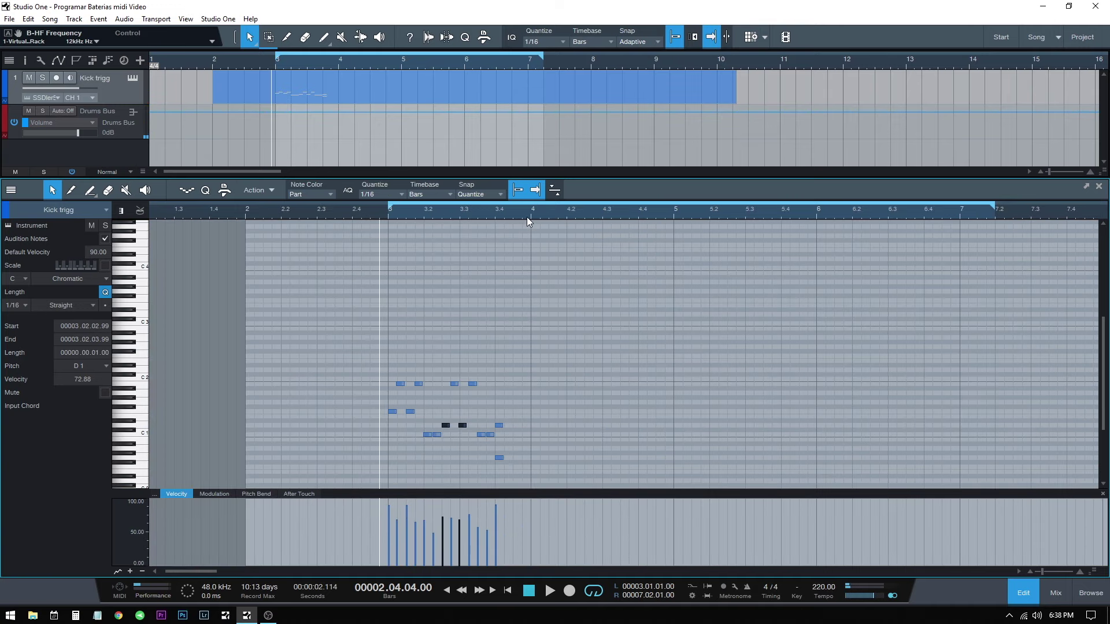
left_click(533, 436, "alt")
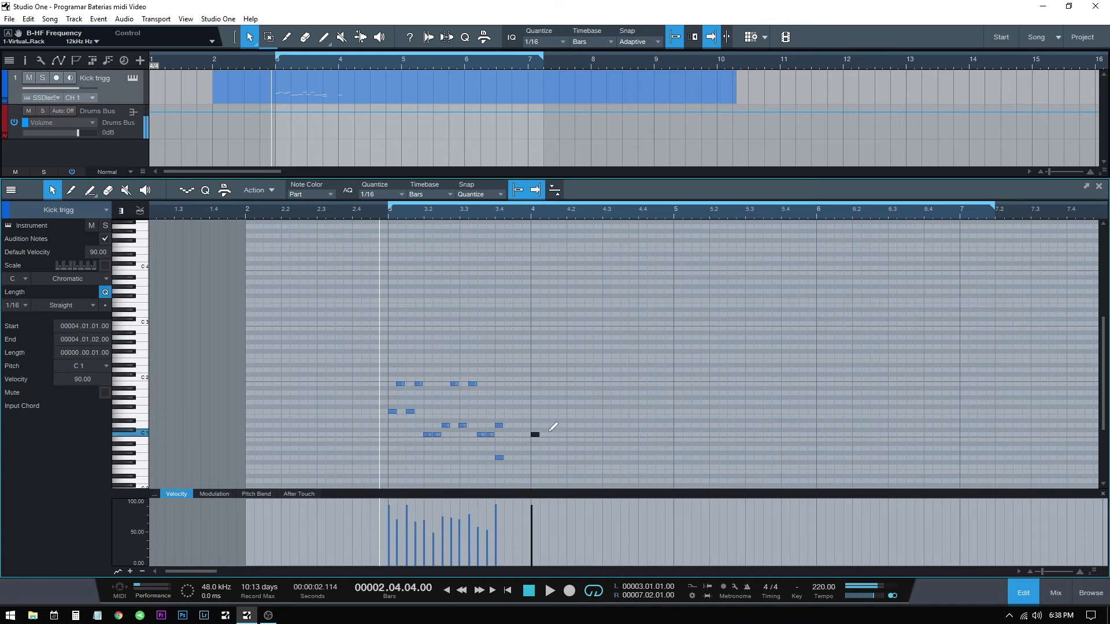
left_click(571, 434)
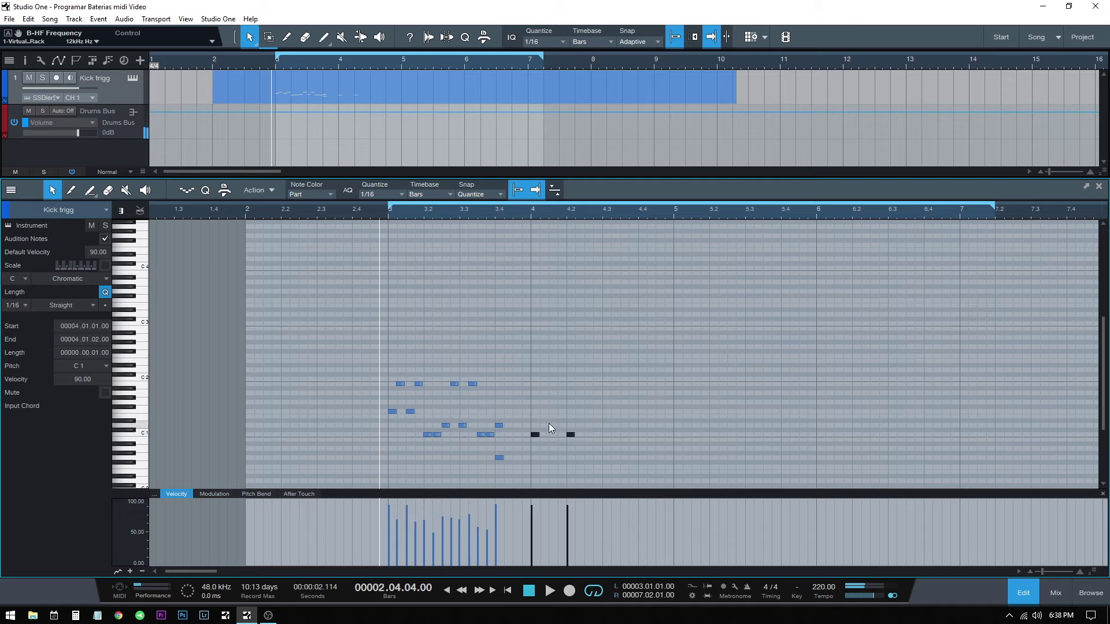
left_click(552, 425, "alt")
left_click(588, 425, "alt")
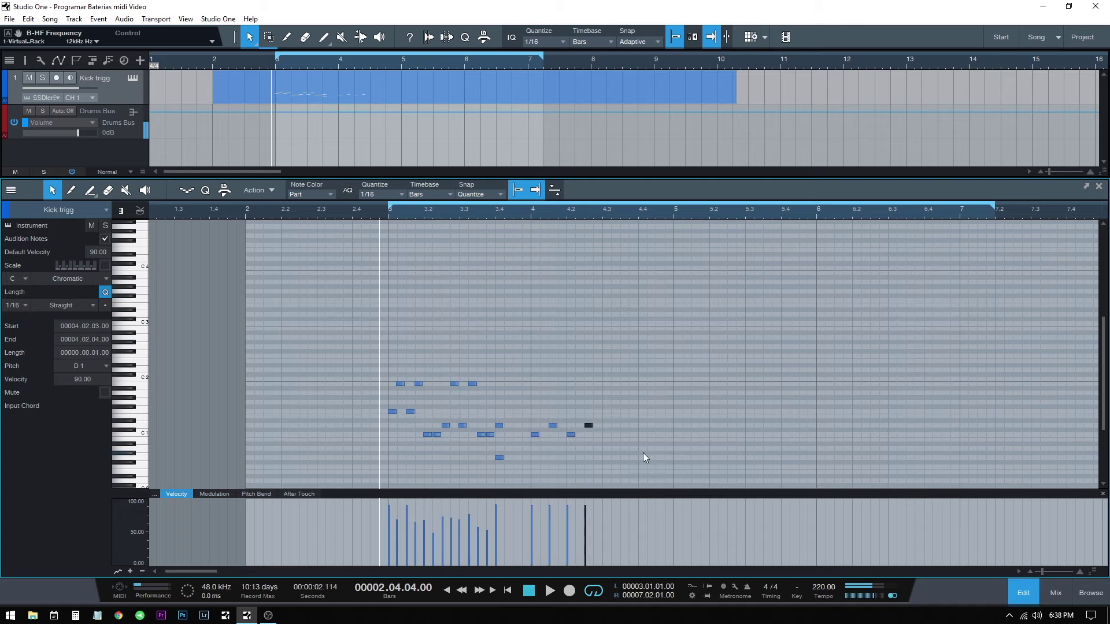
left_click_drag(613, 409, 530, 446)
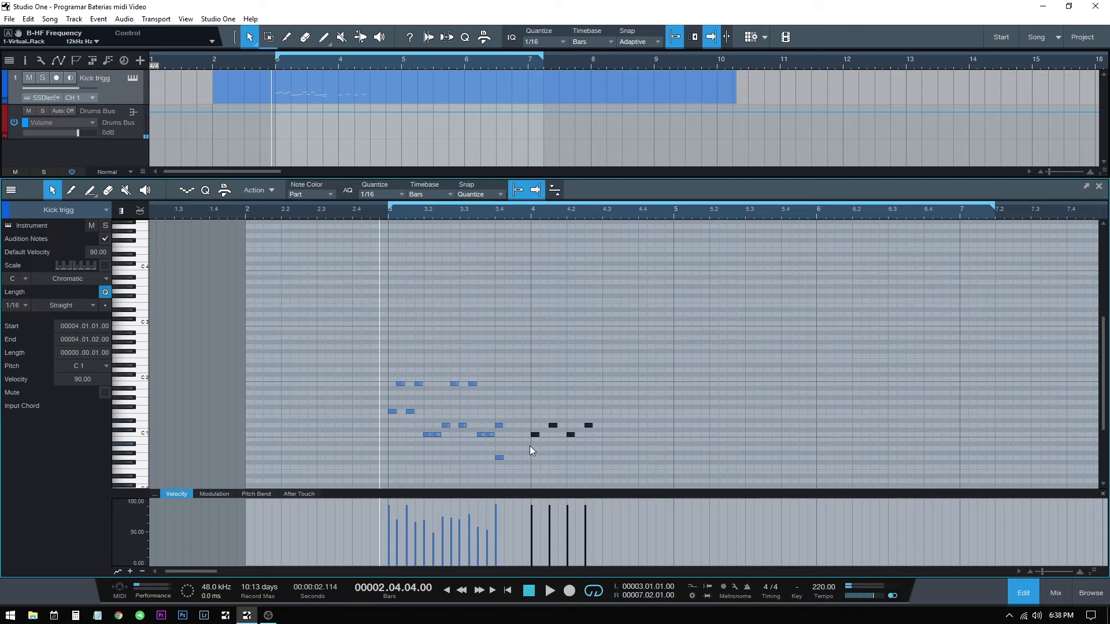
key("d")
key("d")
key("d")
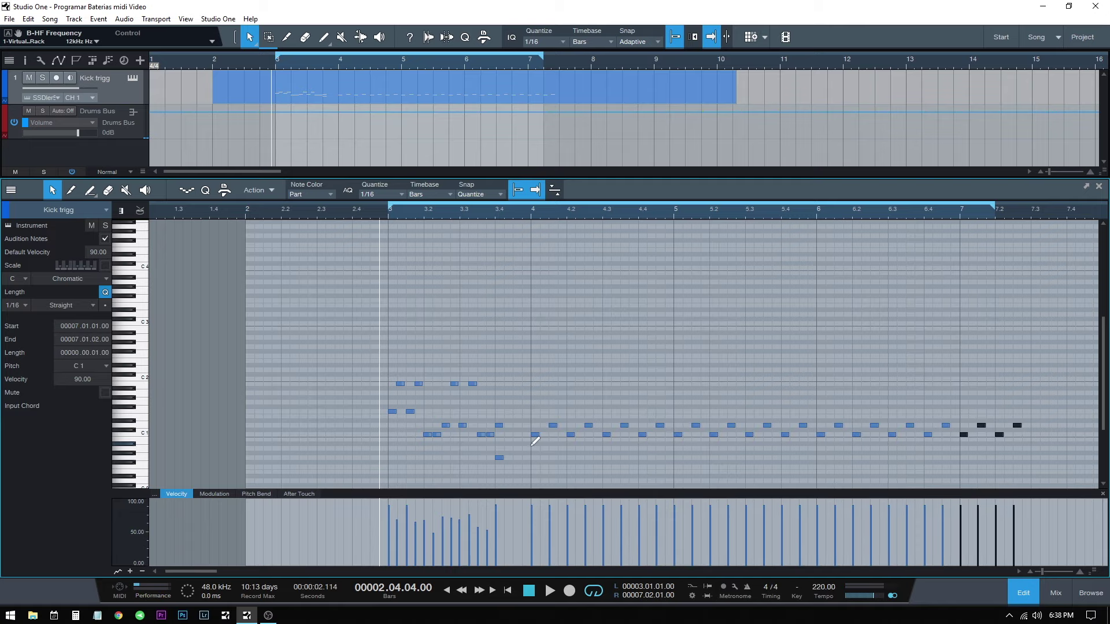
Step: Play the fill leading into the new alternating beat
left_click(469, 317)
key("space")
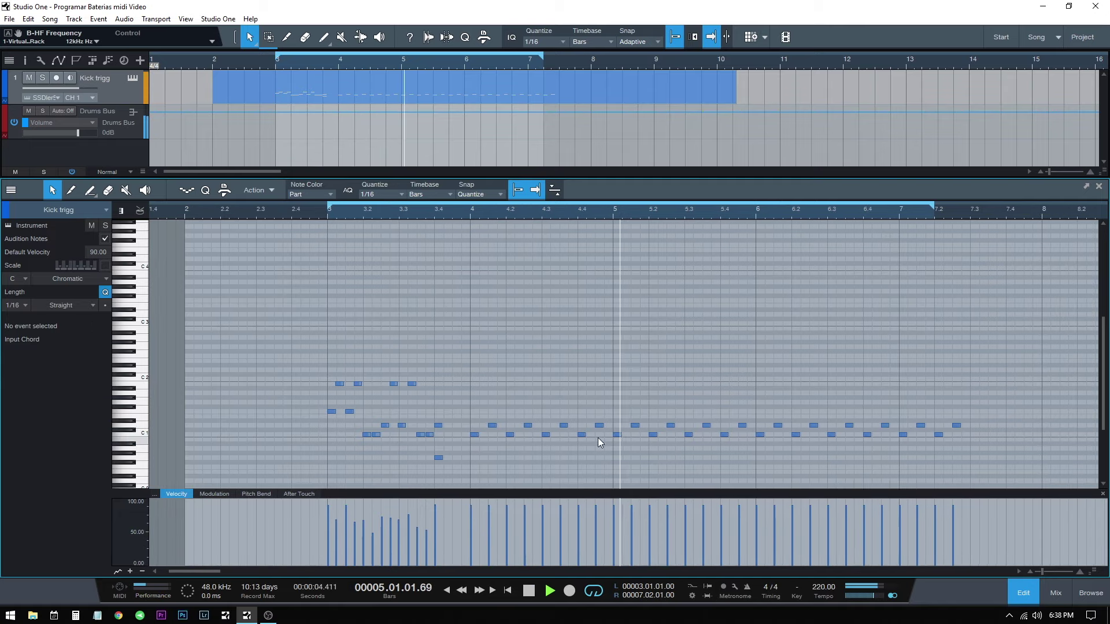
key("space")
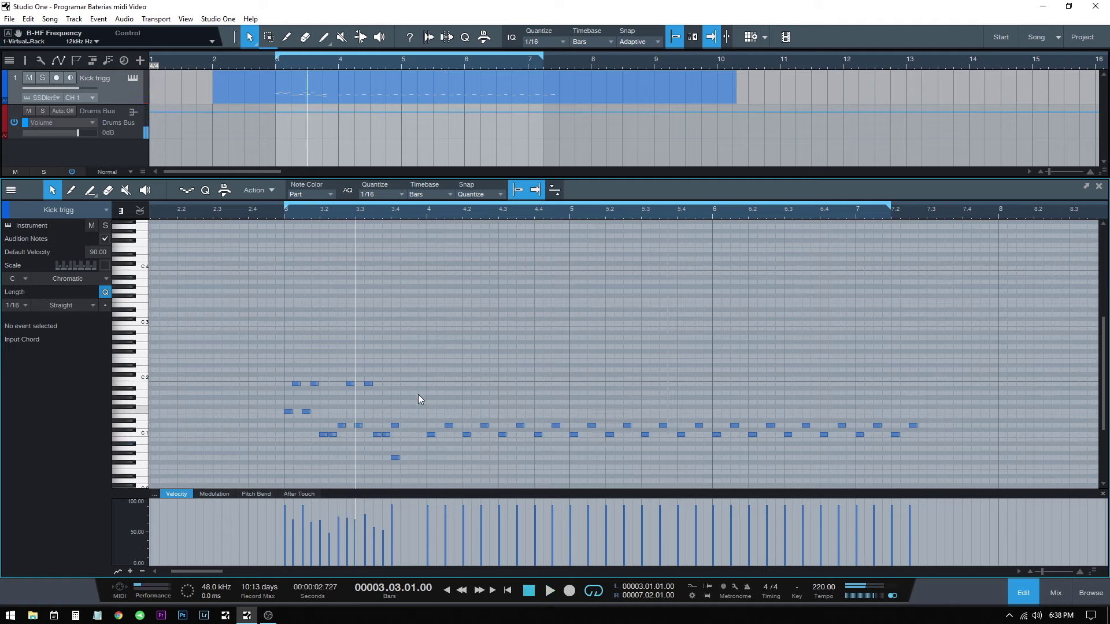
key("space")
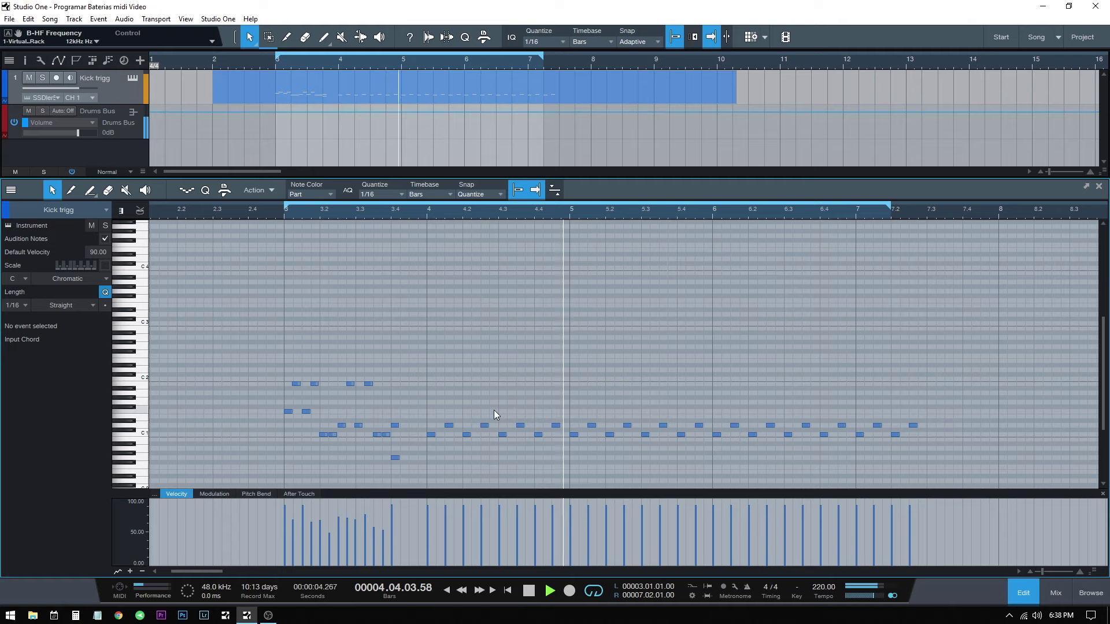
key("space")
Step: Fill the gap between beats 5.4 and 6 with consecutive 1/16 C 1 notes and play the beat
left_click_drag(706, 436, 687, 437)
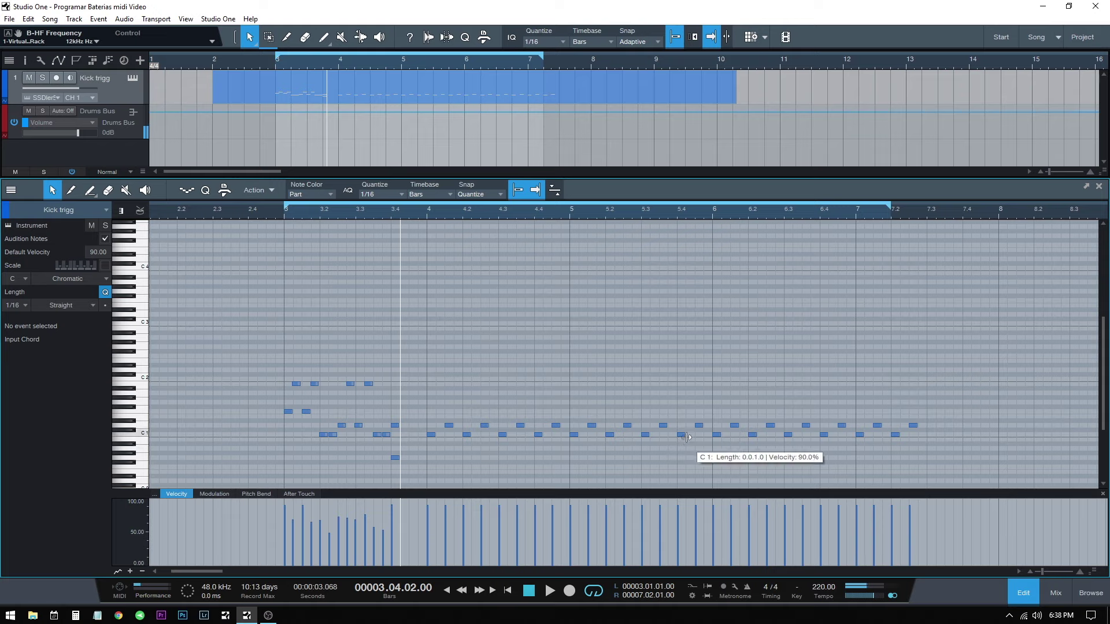
key("Right")
key("Right")
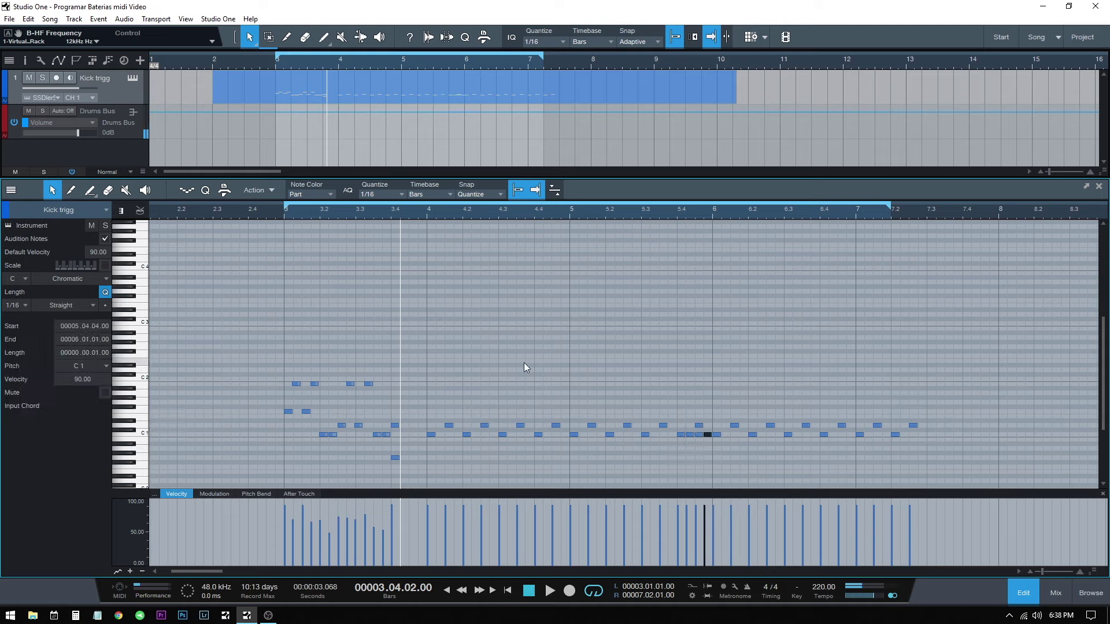
key("space")
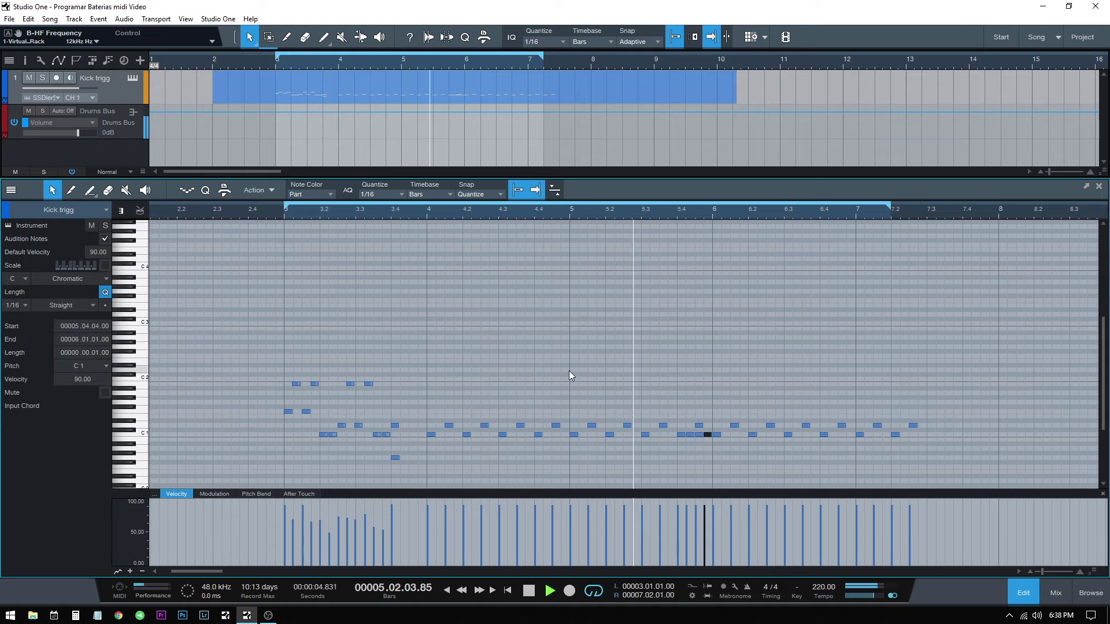
key("space")
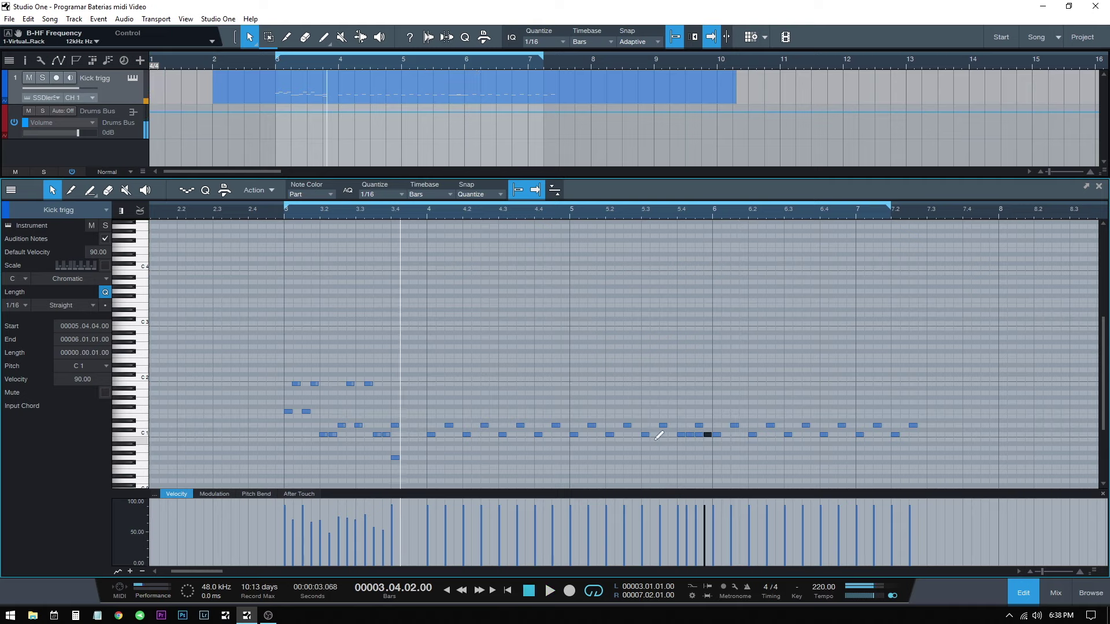
Step: Add consecutive 1/16 C 1 notes between beats 5.3 and 5.4 and play the beat
left_click(654, 435)
left_click_drag(654, 435, 672, 434)
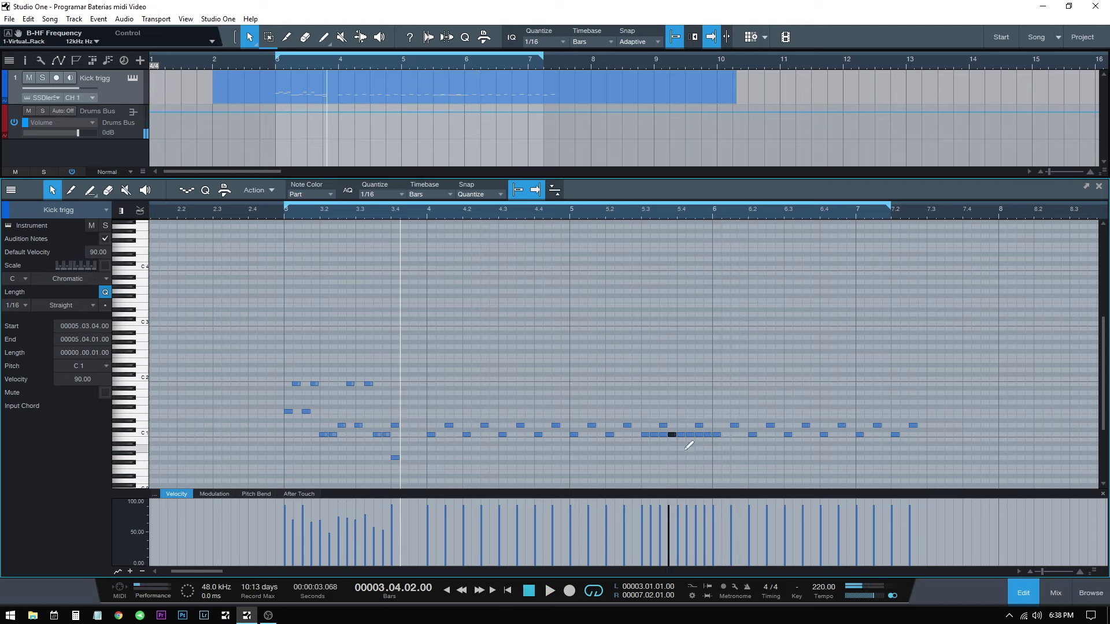
key("space")
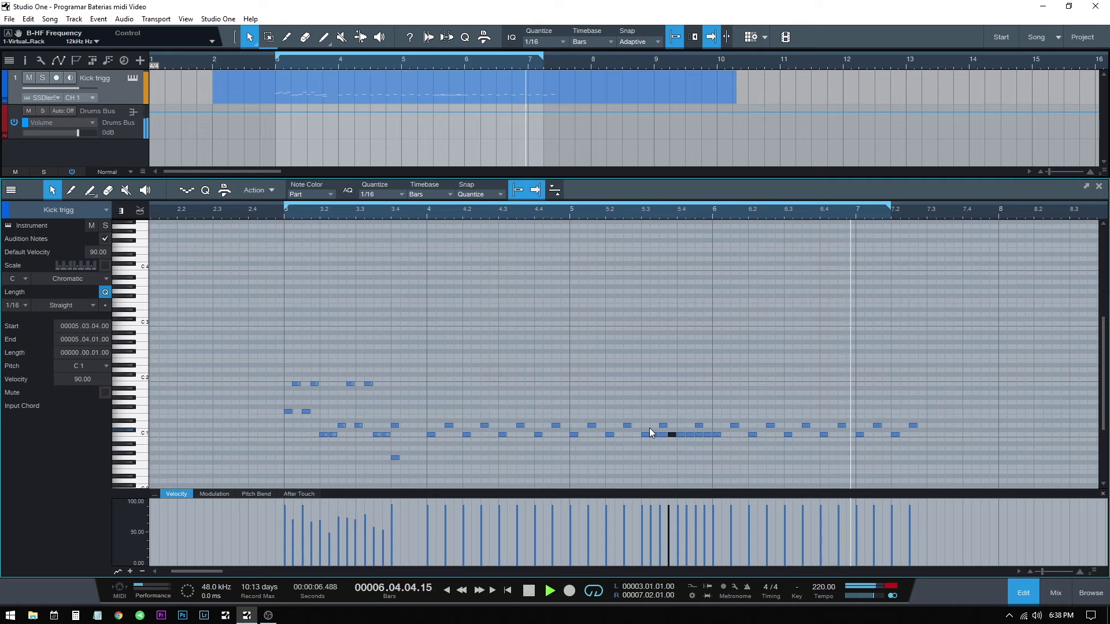
key("space")
Step: Delete all the notes in bar 7 and play the fill and beat from just before bar 3
left_click_drag(954, 409, 853, 456)
key("Delete")
key("Left")
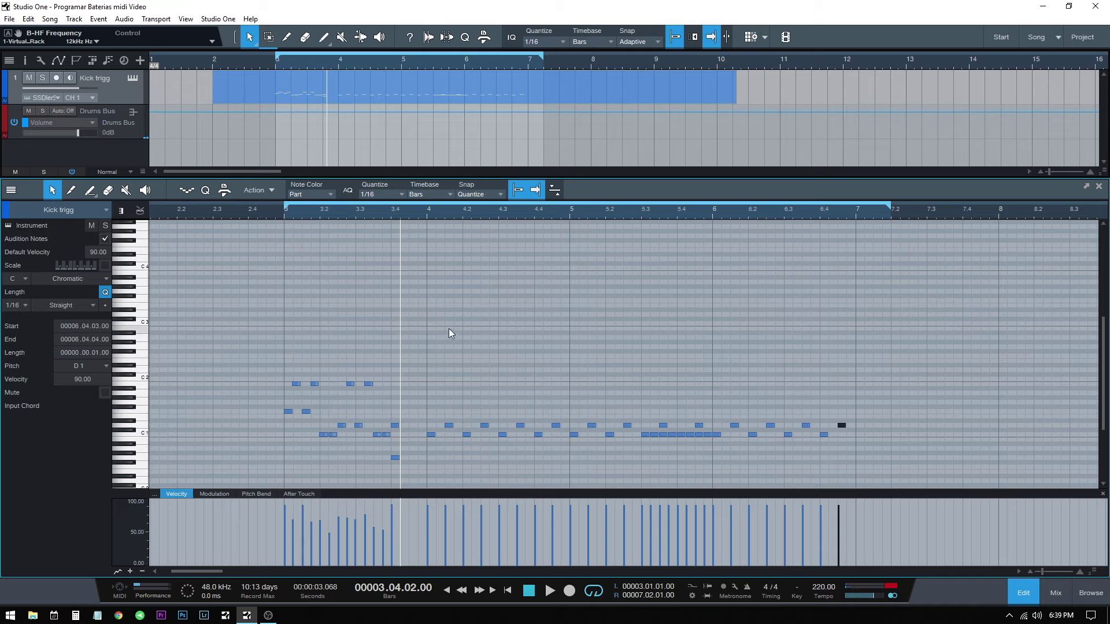
left_click(280, 317)
key("space")
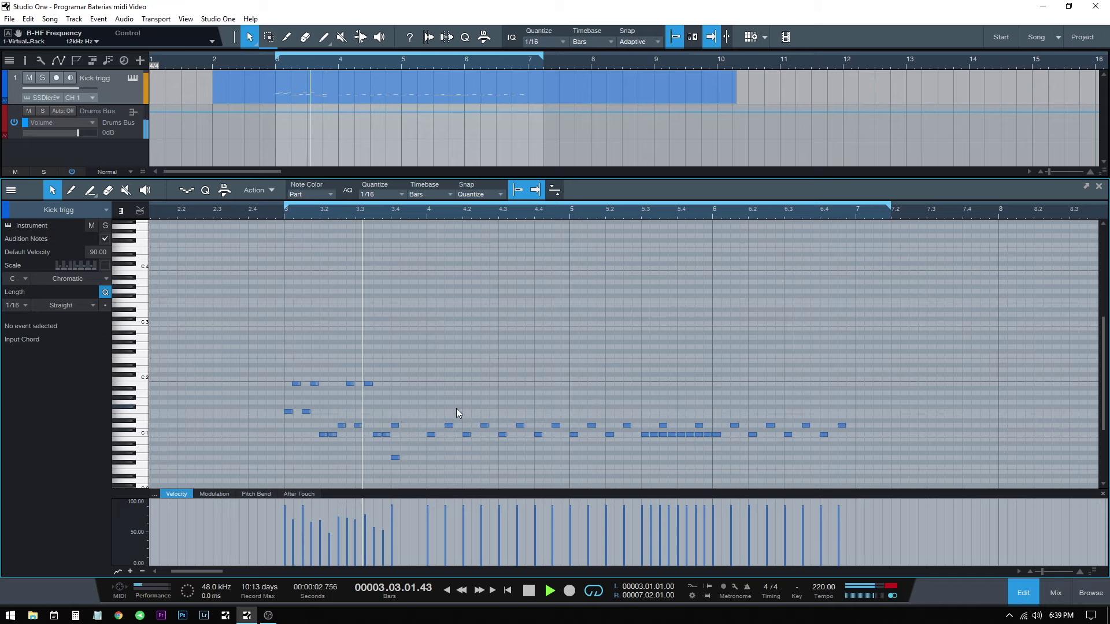
key("space")
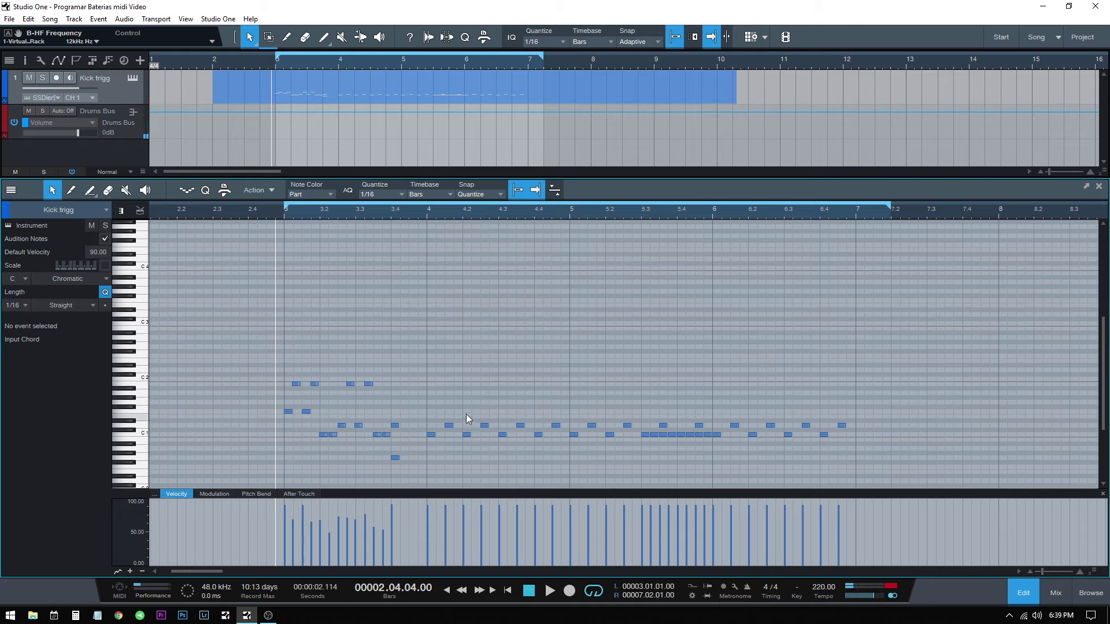
Step: Delete the first D 1 note in bar 4 and play the fill and beat
left_click(445, 429)
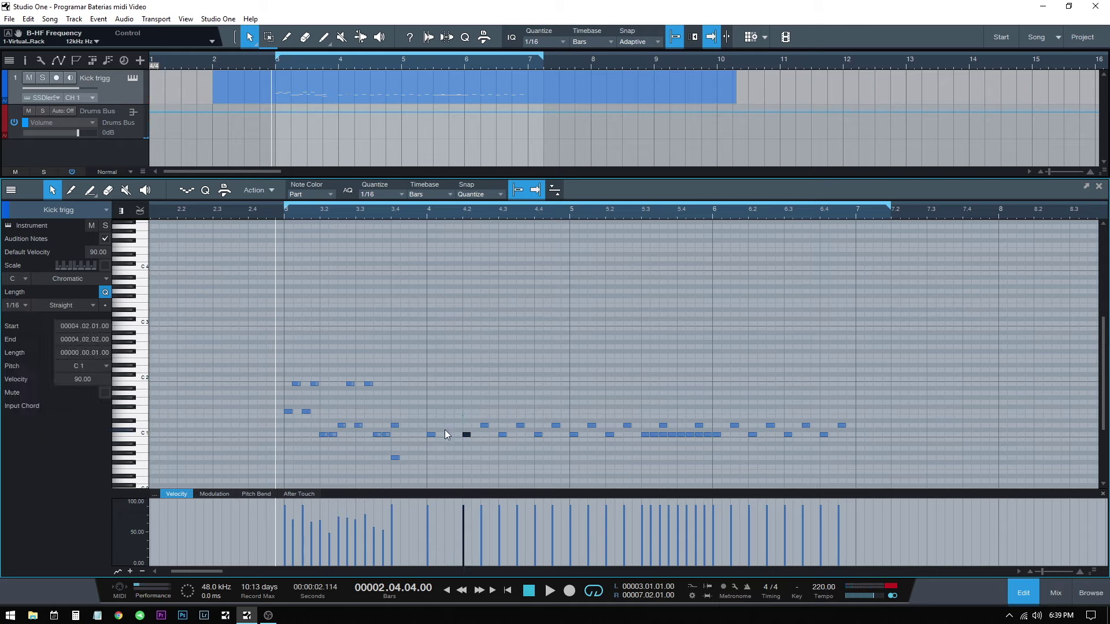
key("space")
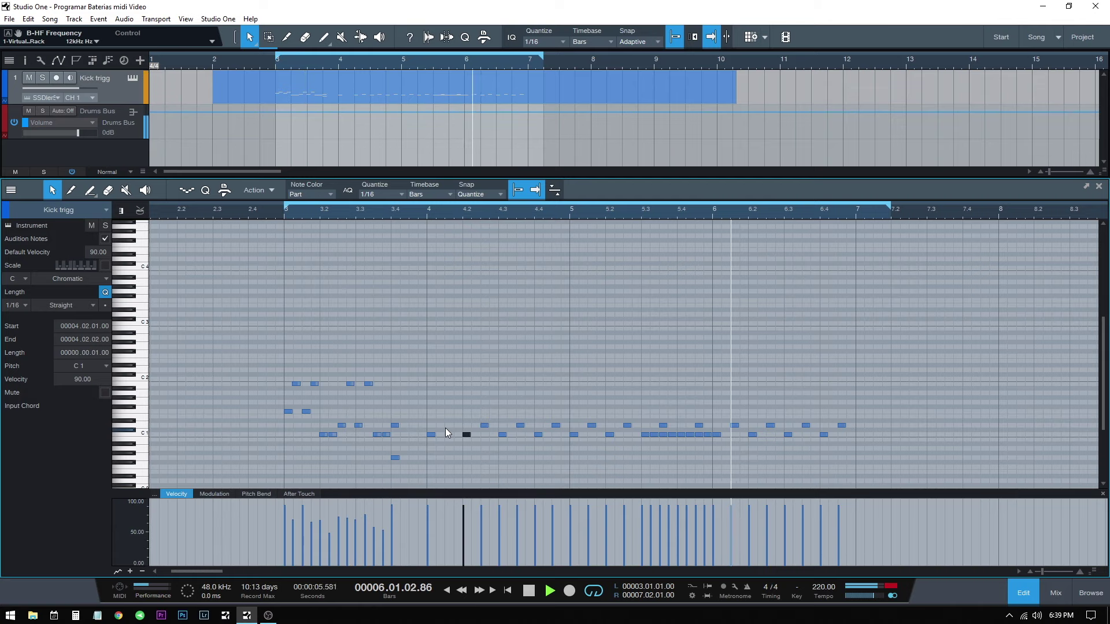
key("space")
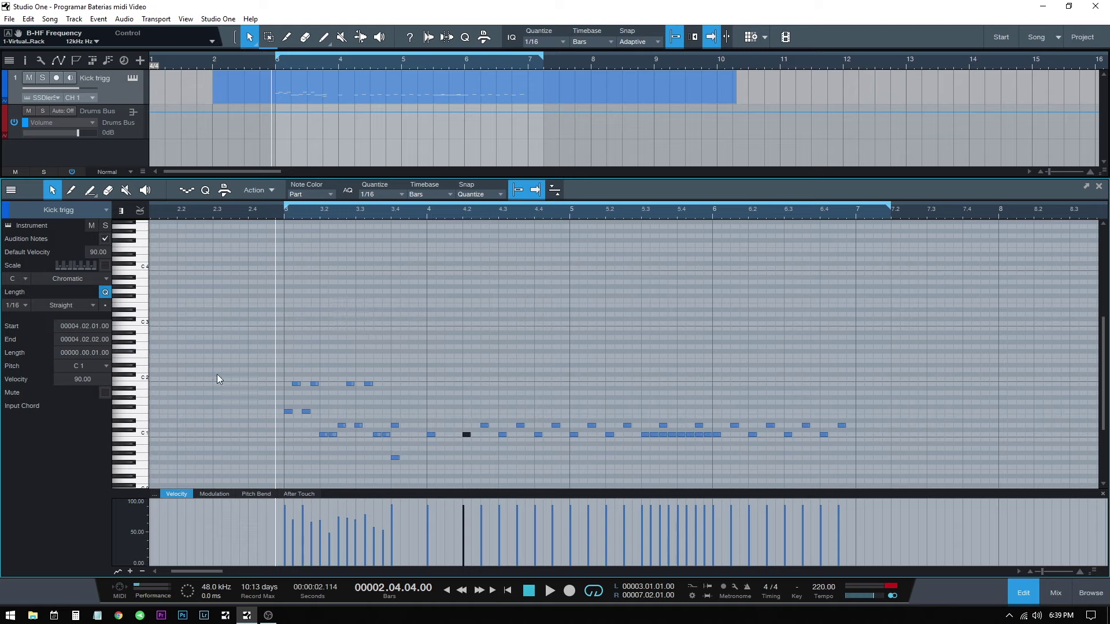
key("space")
key("space")
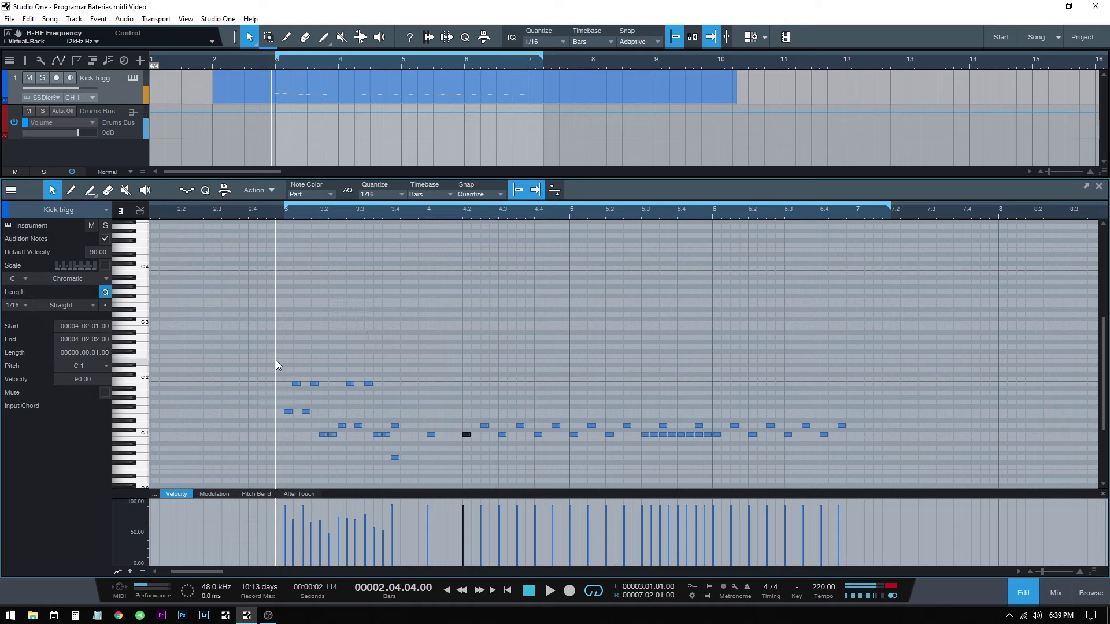
Step: Audition the G 0 note at beat 3.4 and play the fill and beat from just before bar 3
left_click(396, 458)
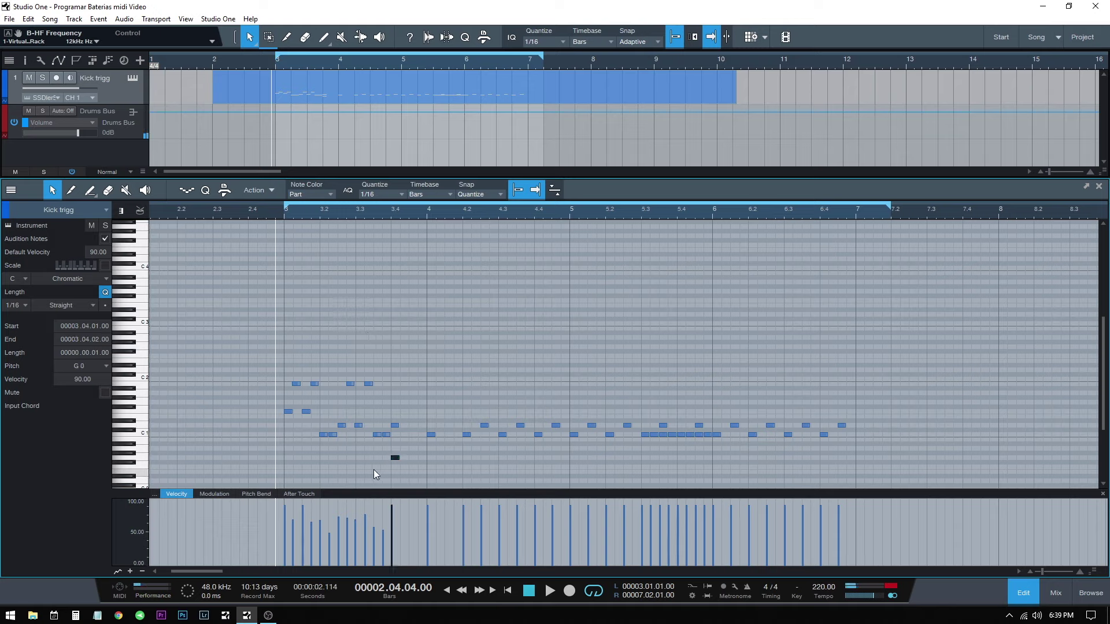
key("space")
key("space")
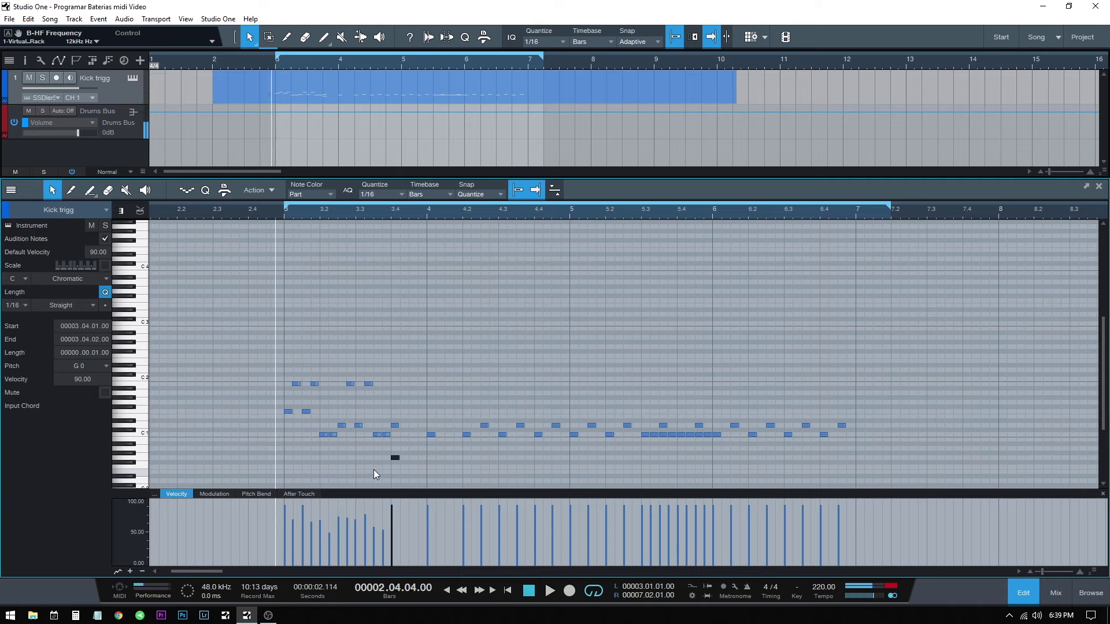
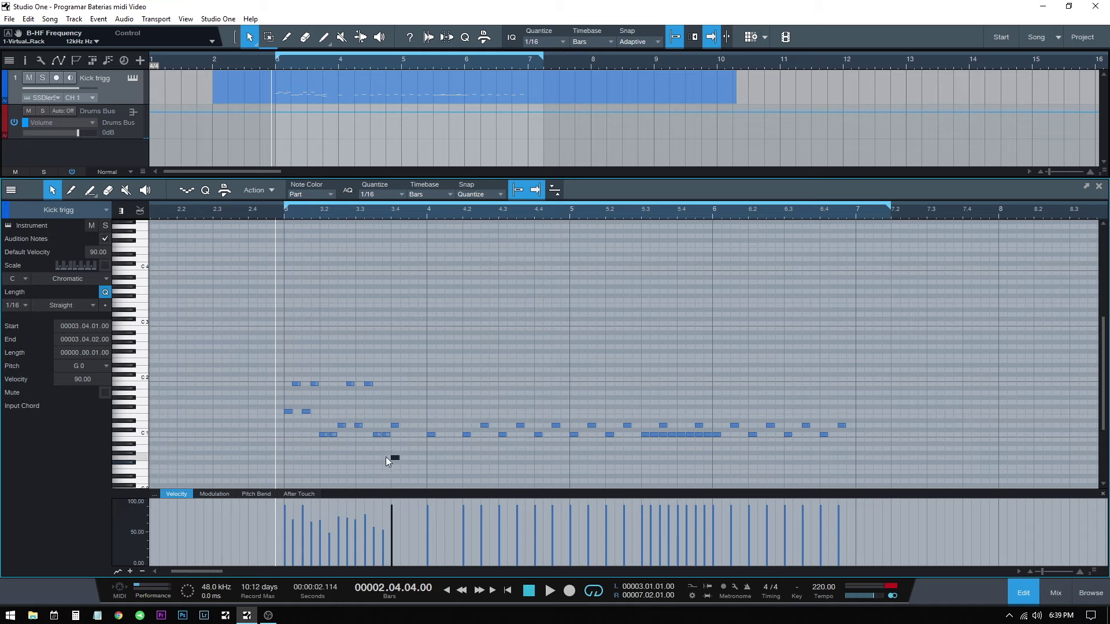
key("space")
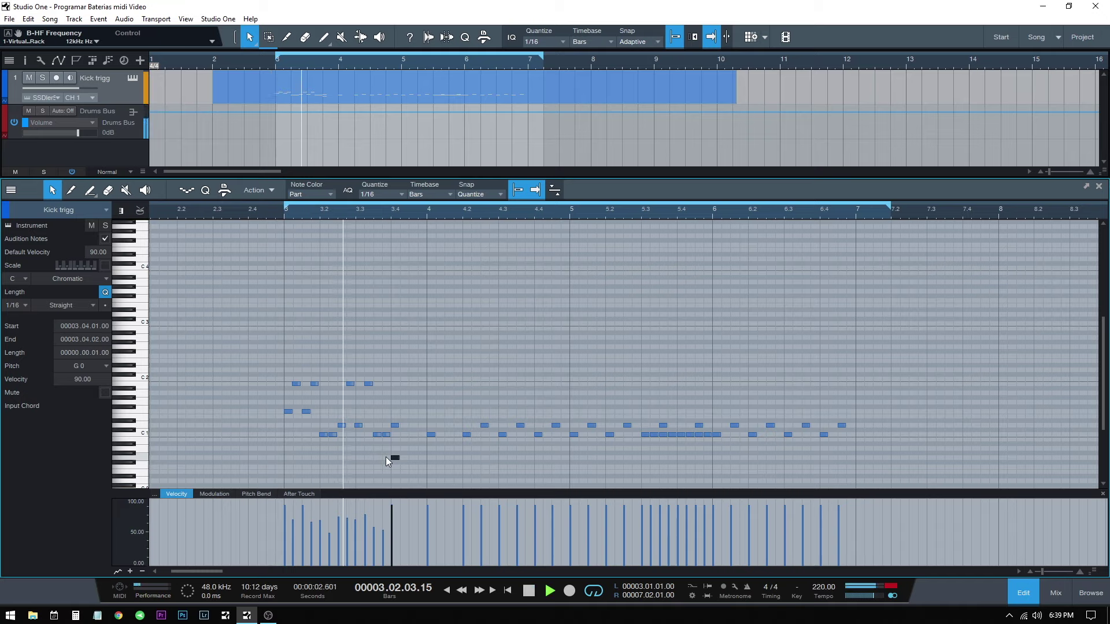
key("space")
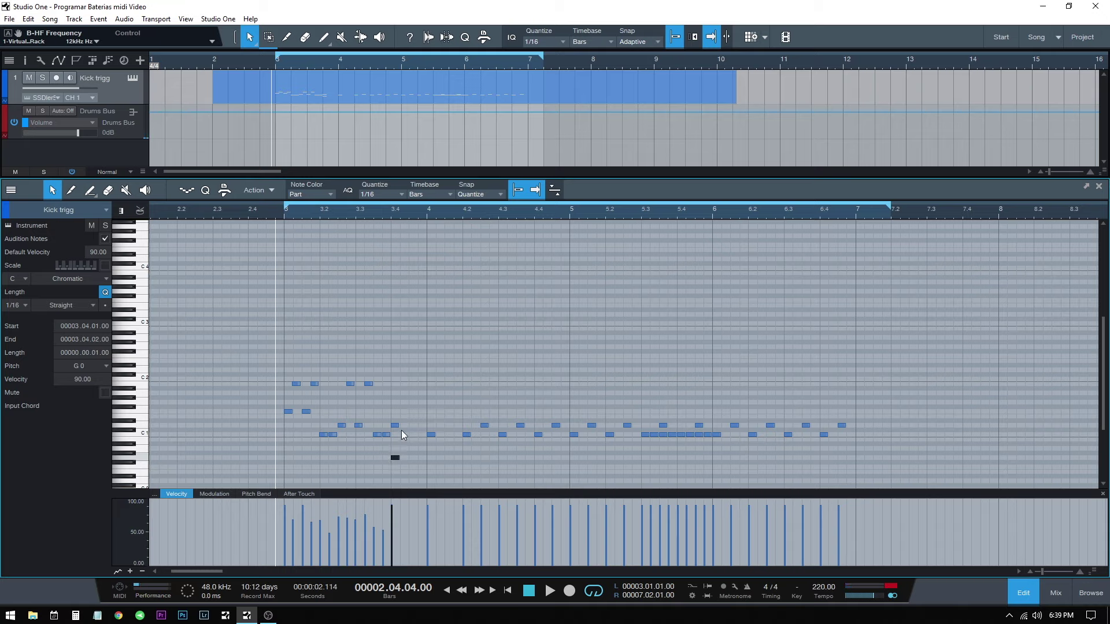
Step: Add a 1/16 A 2 note at the start of bar 4 and play the fill and beat
double_click(431, 337)
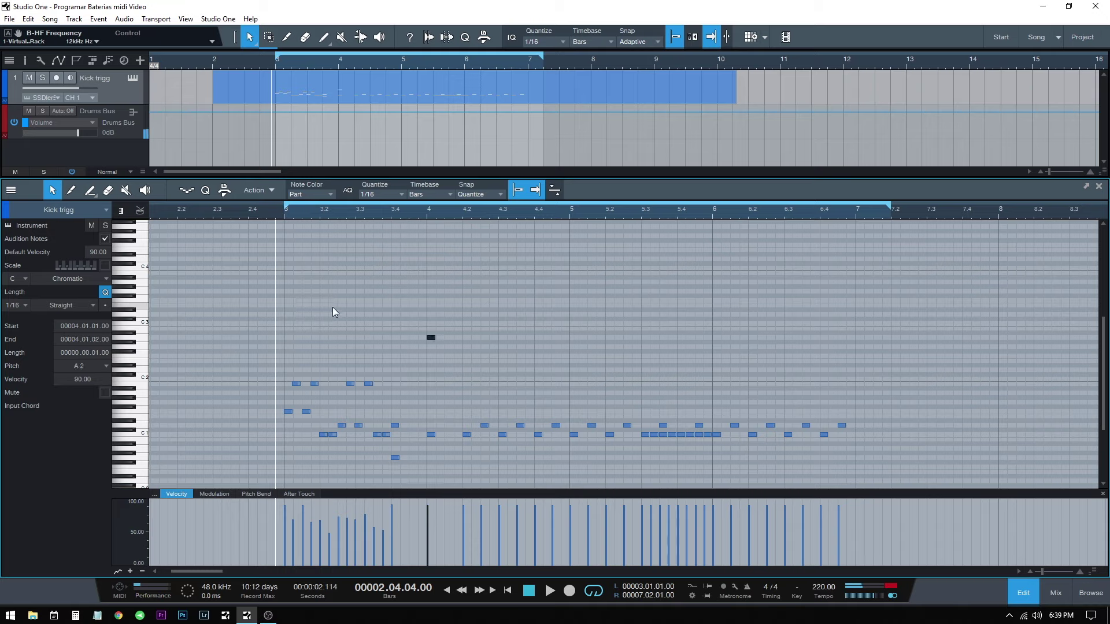
key("space")
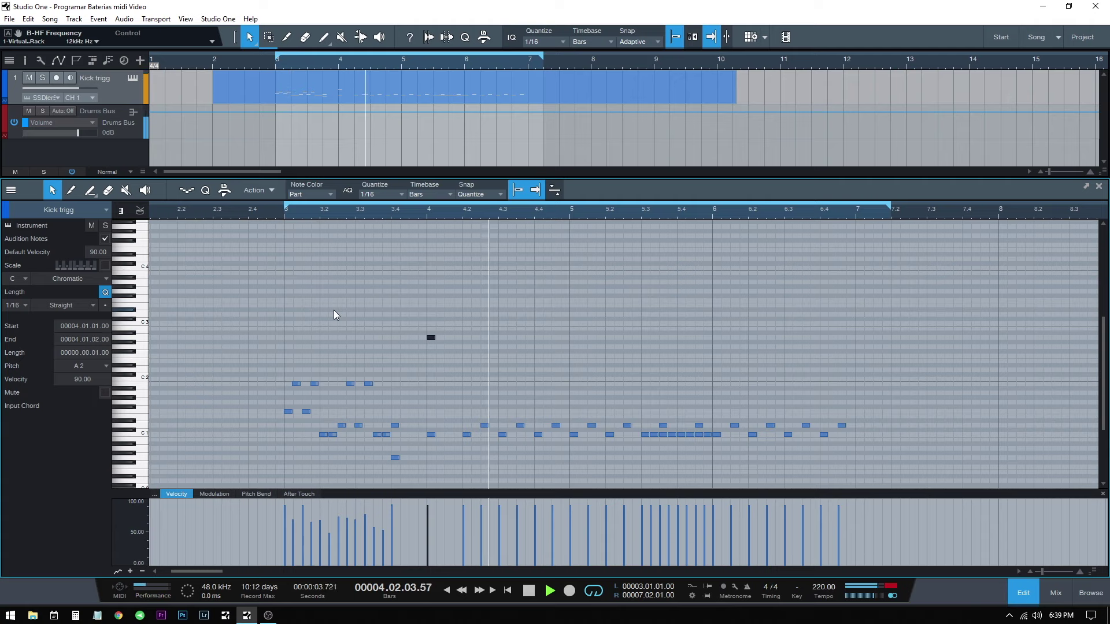
key("space")
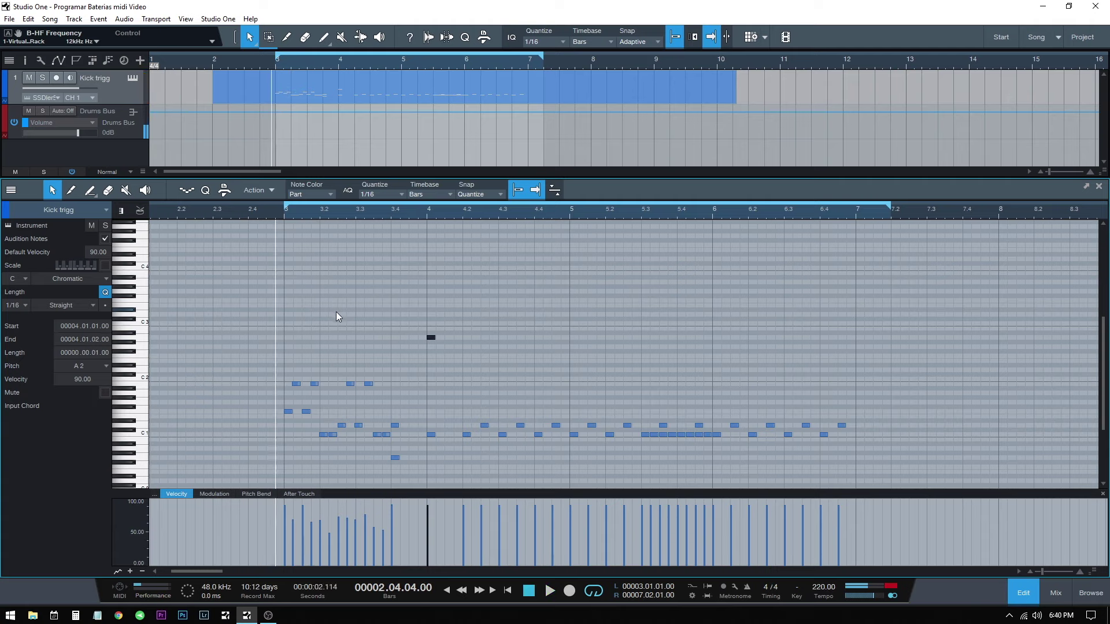
Step: Add a 1/16 F 3 note above the first D 1 note of bar 4, at 4.2.3, and play the passage
double_click(485, 300)
key("space")
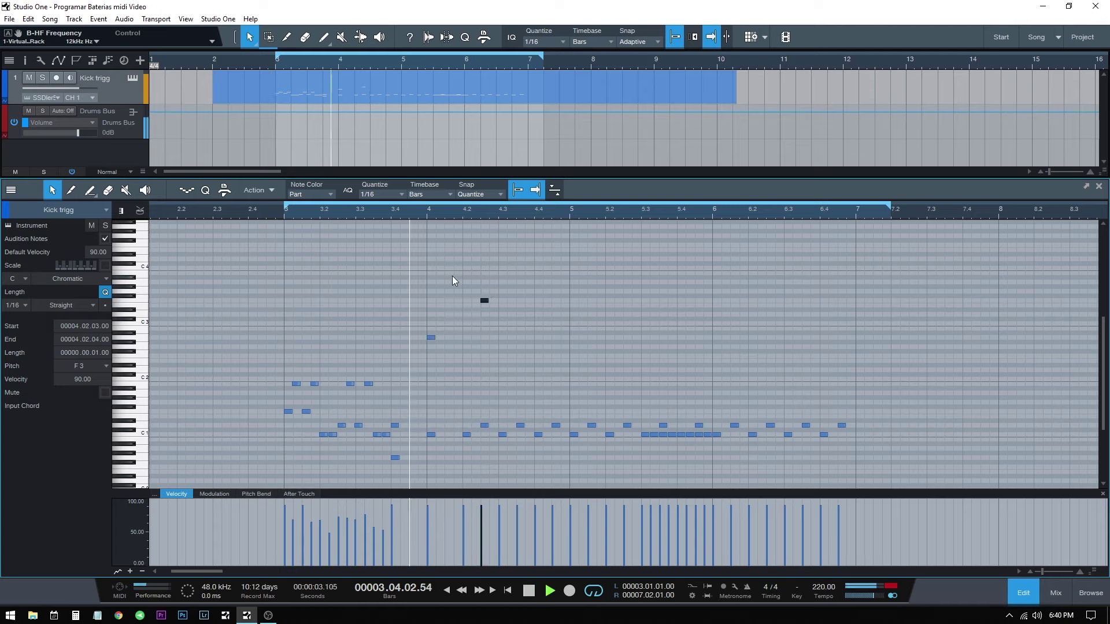
key("space")
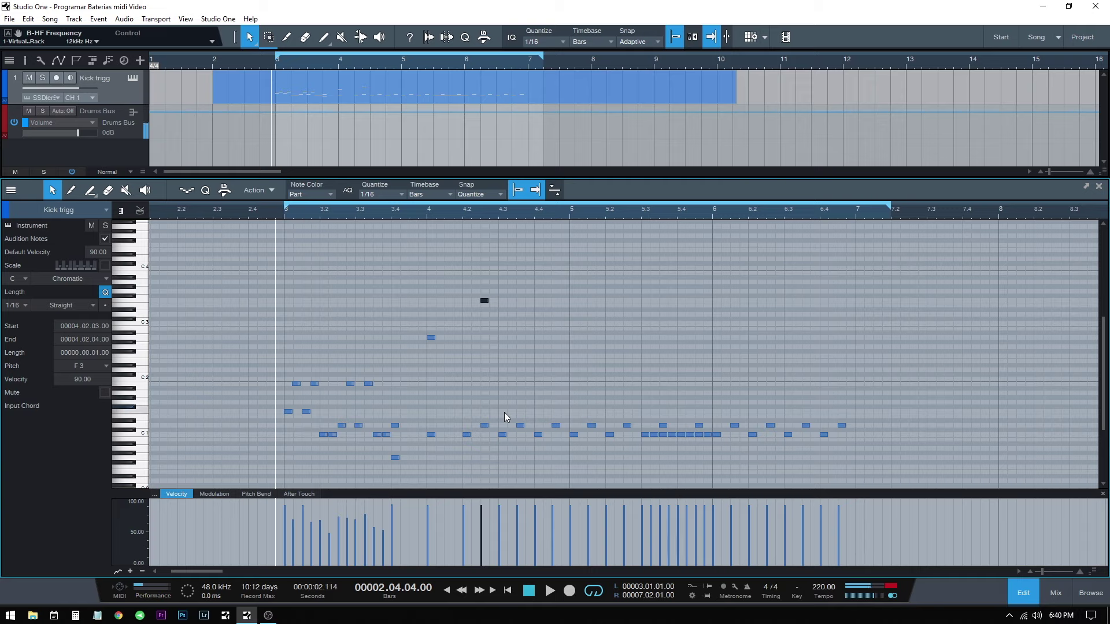
Step: Copy the D 1 notes from 4.3.3 through the end of bar 6 up to F 3 and play the beat
left_click_drag(517, 414, 871, 426)
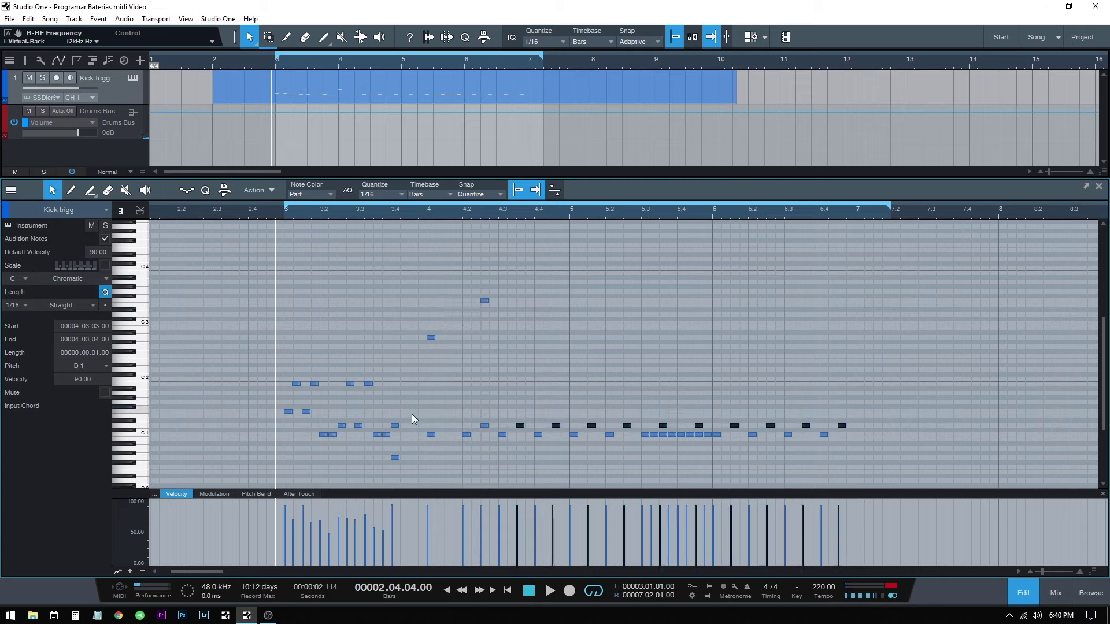
left_click_drag(520, 425, 520, 302)
key("space")
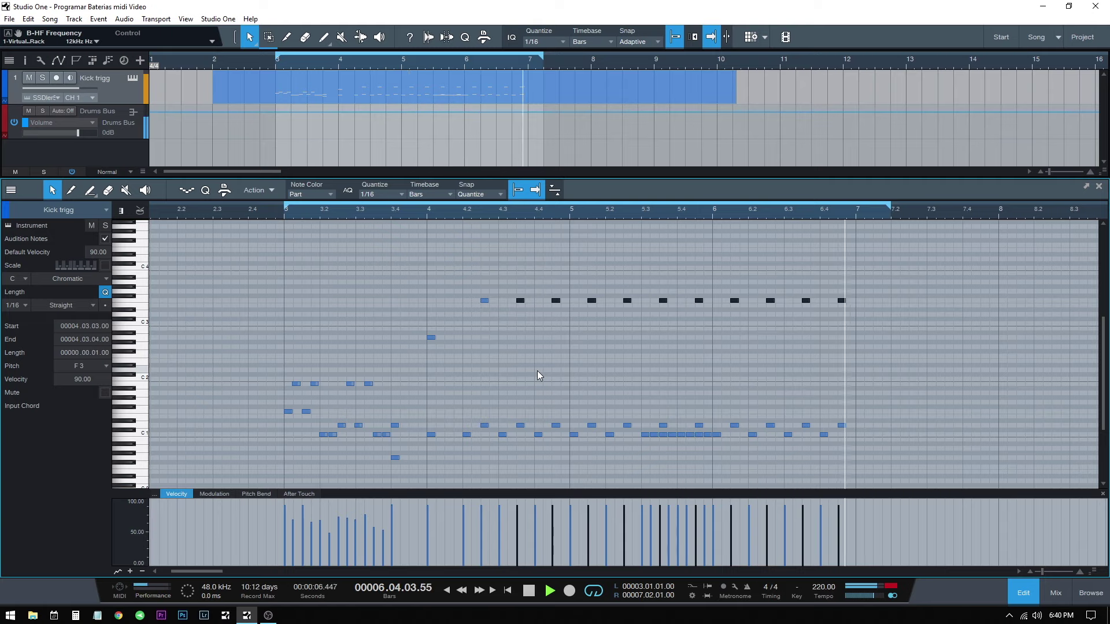
key("space")
Step: Try the row of F 3 notes an eighth note earlier, starting at beat 4.2, and play the beat
left_click_drag(880, 286, 469, 305)
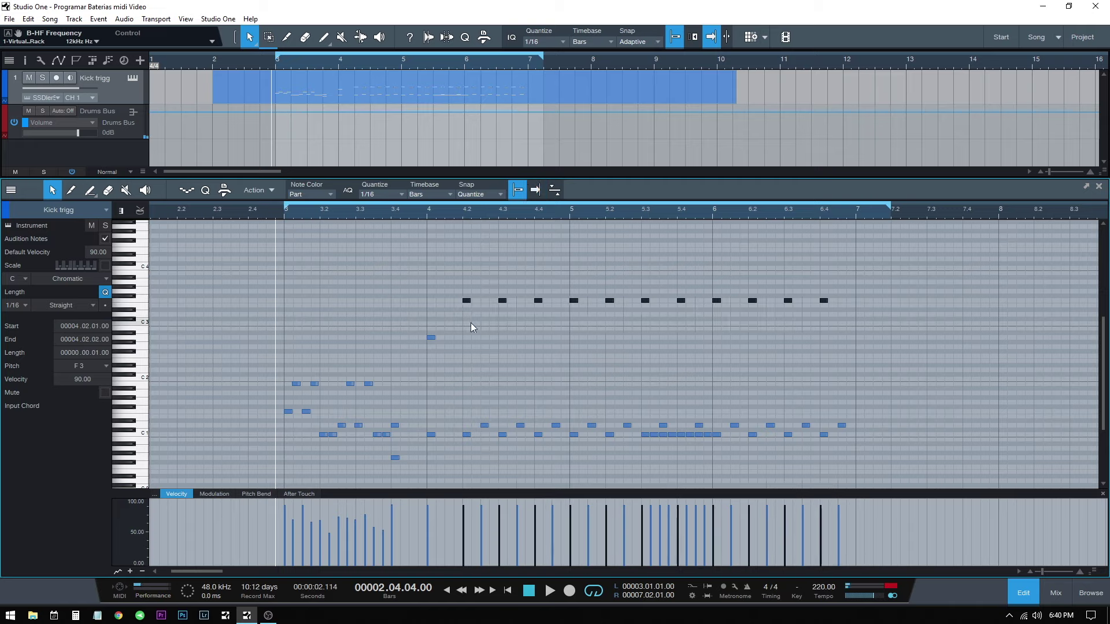
key("space")
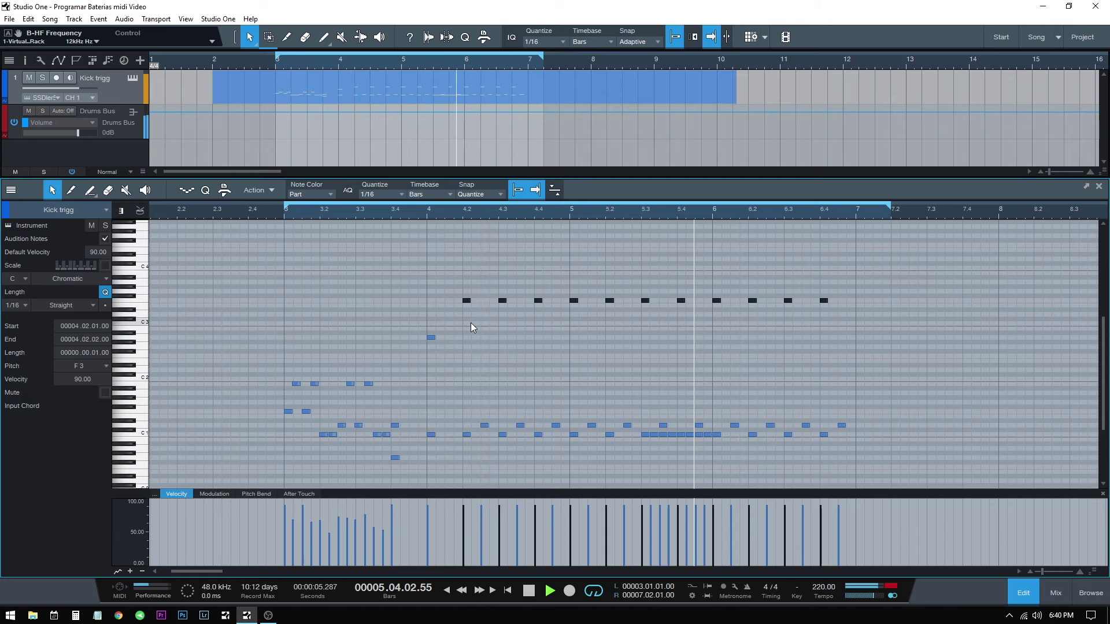
key("space")
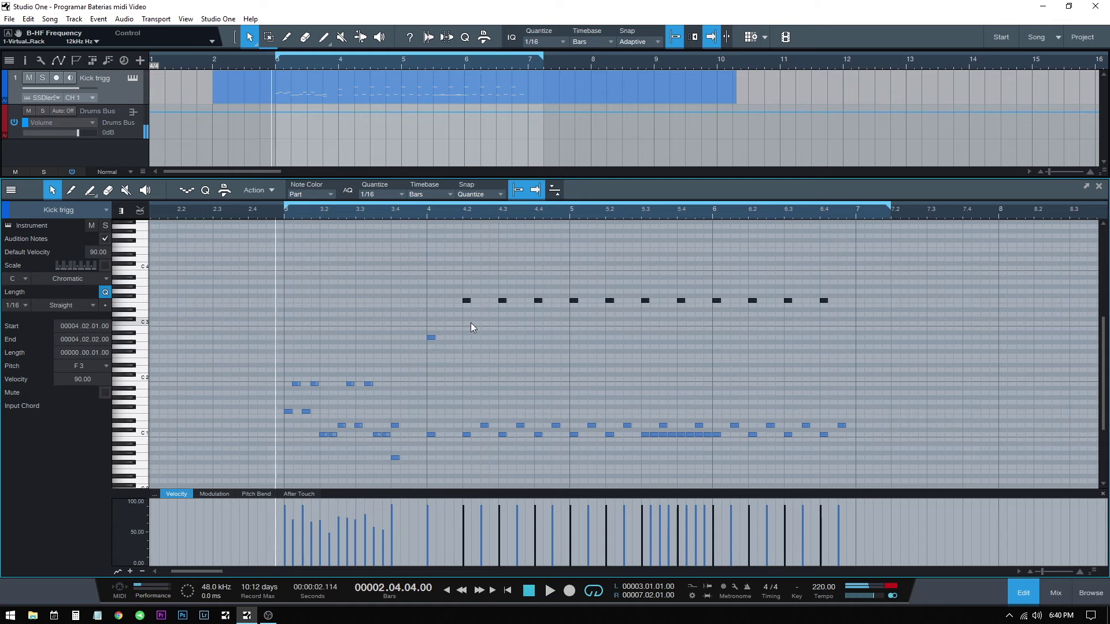
key("alt+Right")
key("alt+Right")
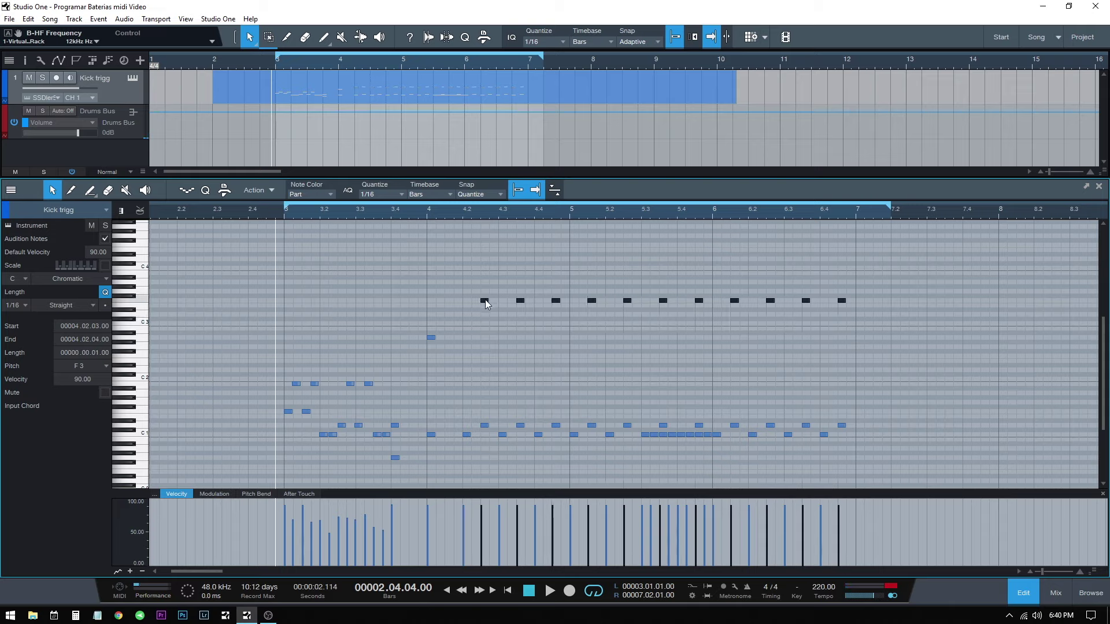
Step: Duplicate the F 3 notes an eighth note earlier, starting at beat 4.2, and lower the copies' velocity to about 40.7%
left_click_drag(486, 304, 469, 301)
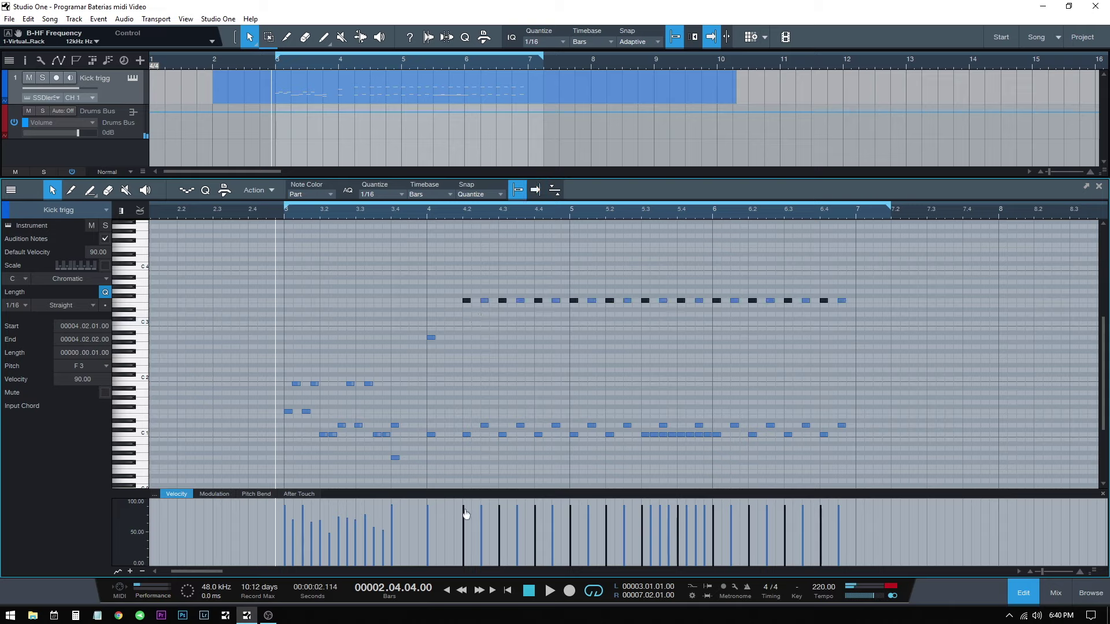
left_click_drag(462, 525, 464, 559)
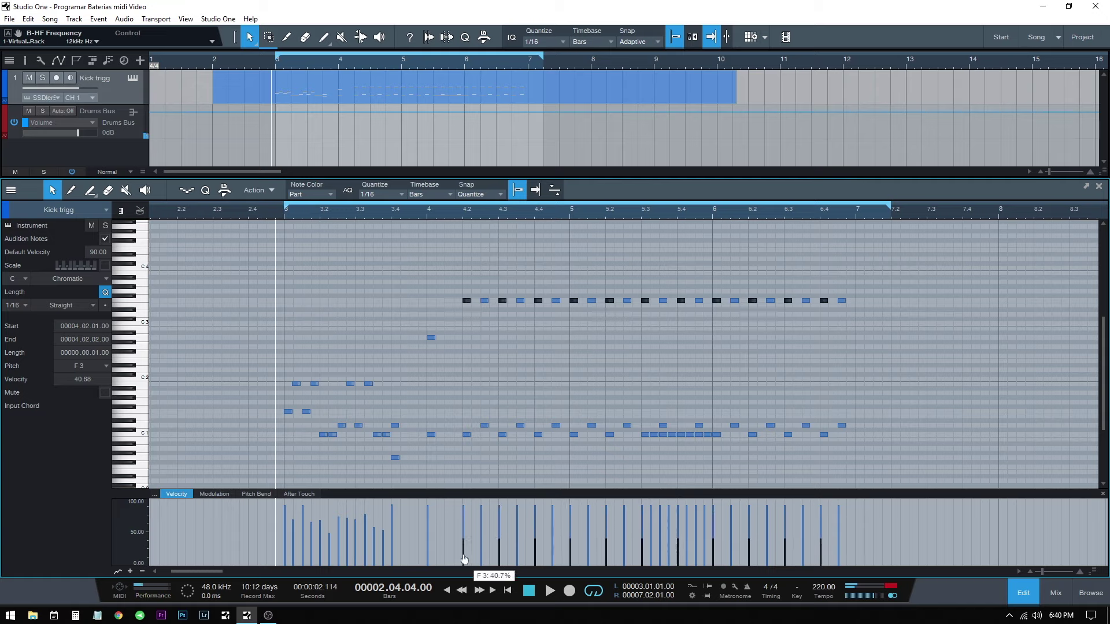
Step: Humanize all the F 3 notes with velocity range -5% to 2% and note start range -0.00.04 to 0.00.00, and play the beat
left_click_drag(452, 280, 877, 324)
key("alt+h")
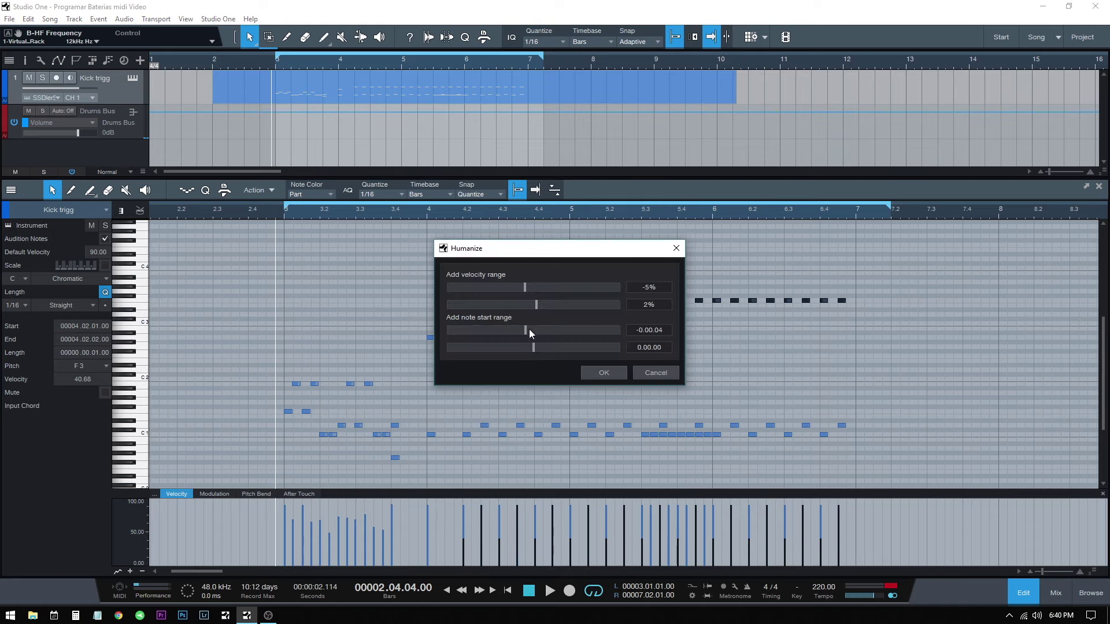
left_click(609, 373)
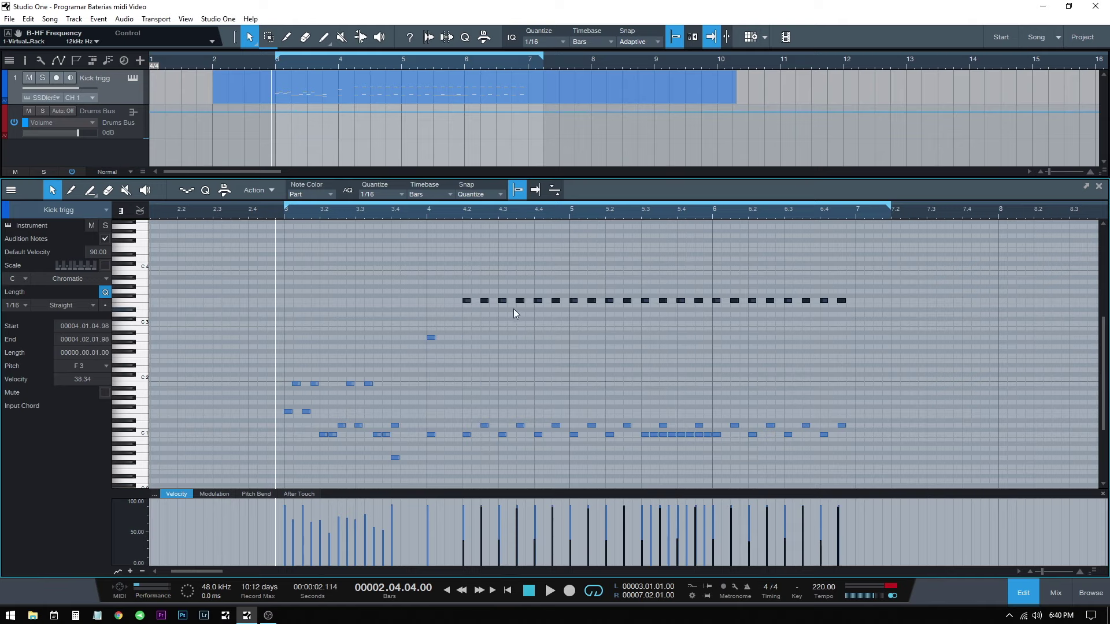
key("space")
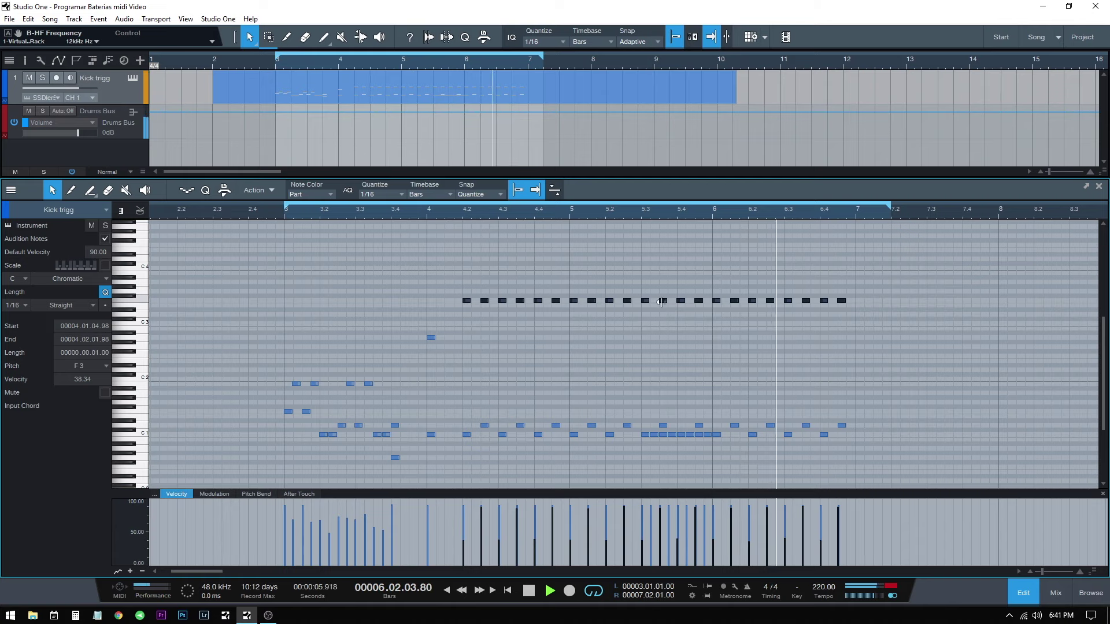
key("space")
Step: Delete the F 3 and D 1 notes between beat 5.3 and bar 6 and play the passage
left_click(662, 423)
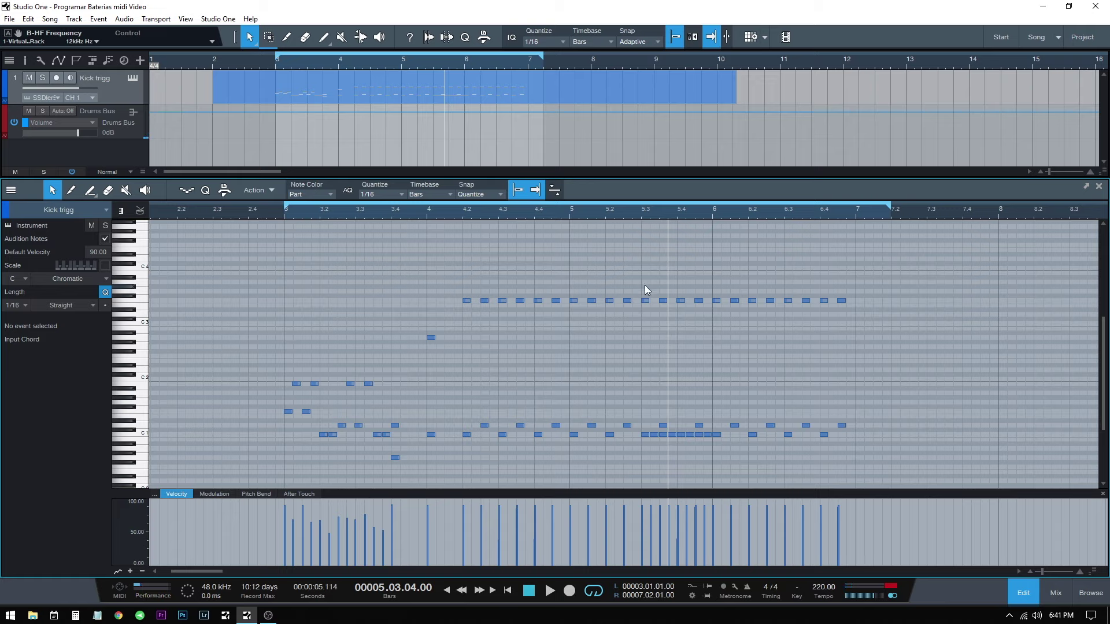
left_click_drag(644, 286, 711, 434)
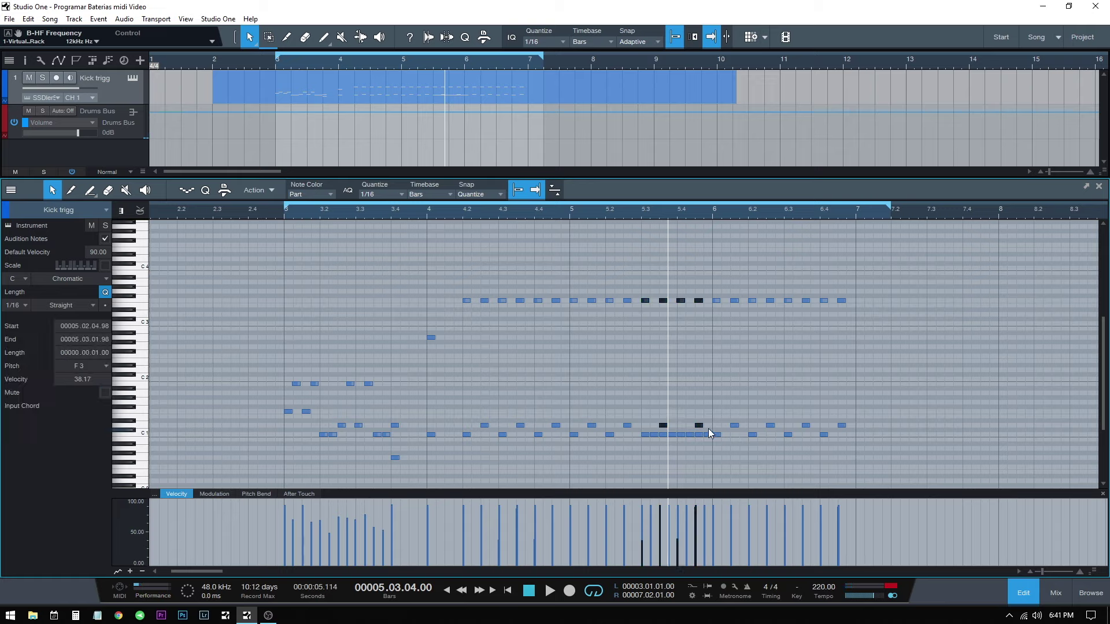
key("Delete")
key("space")
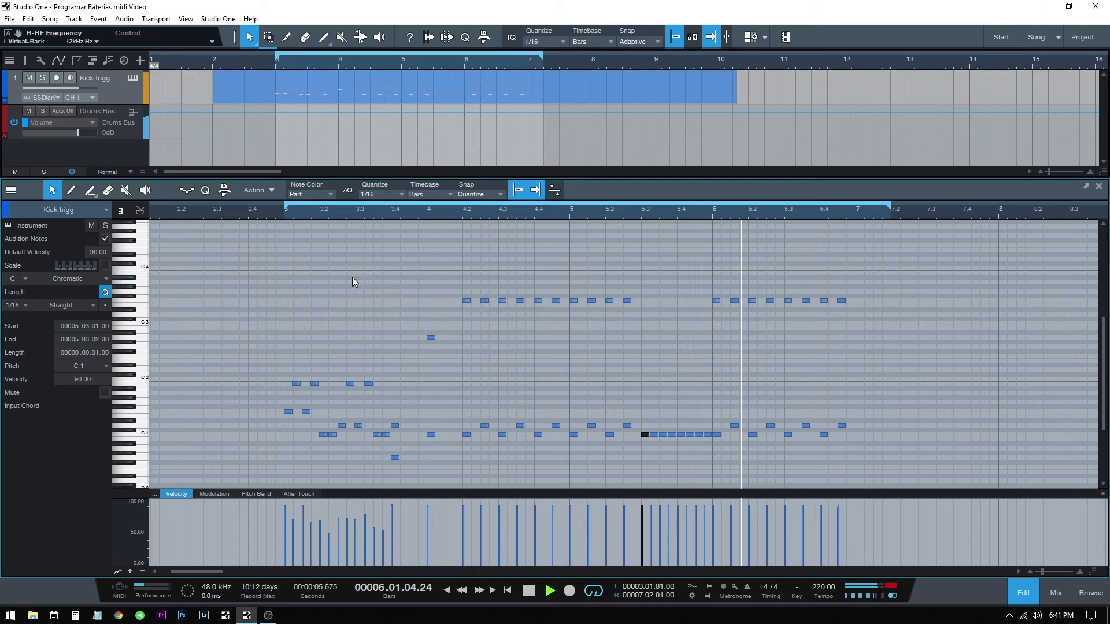
left_click(353, 277)
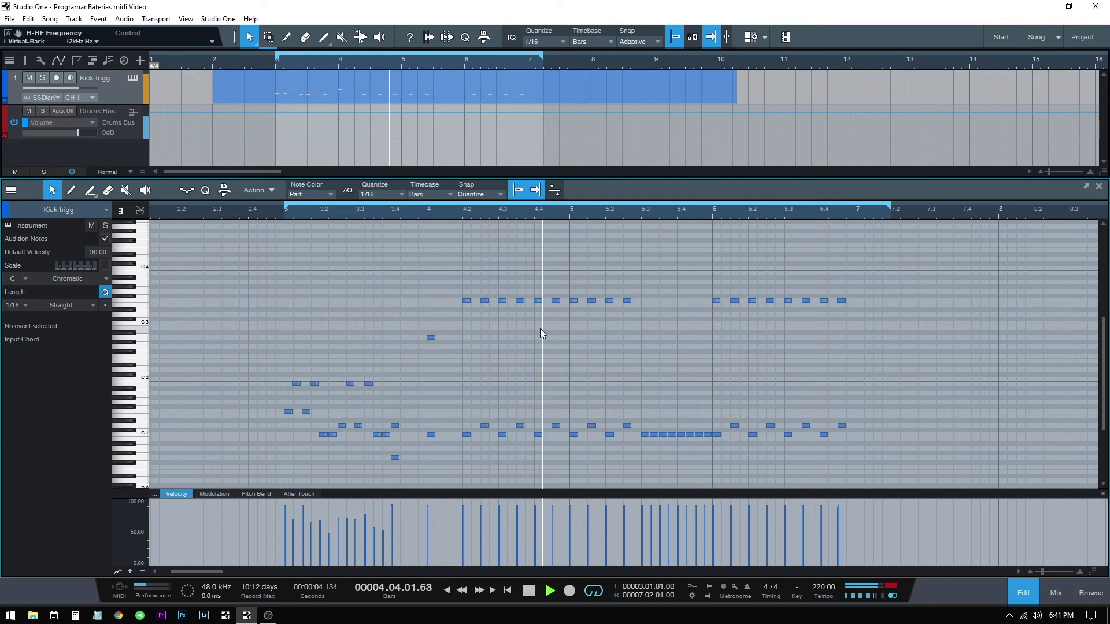
key("space")
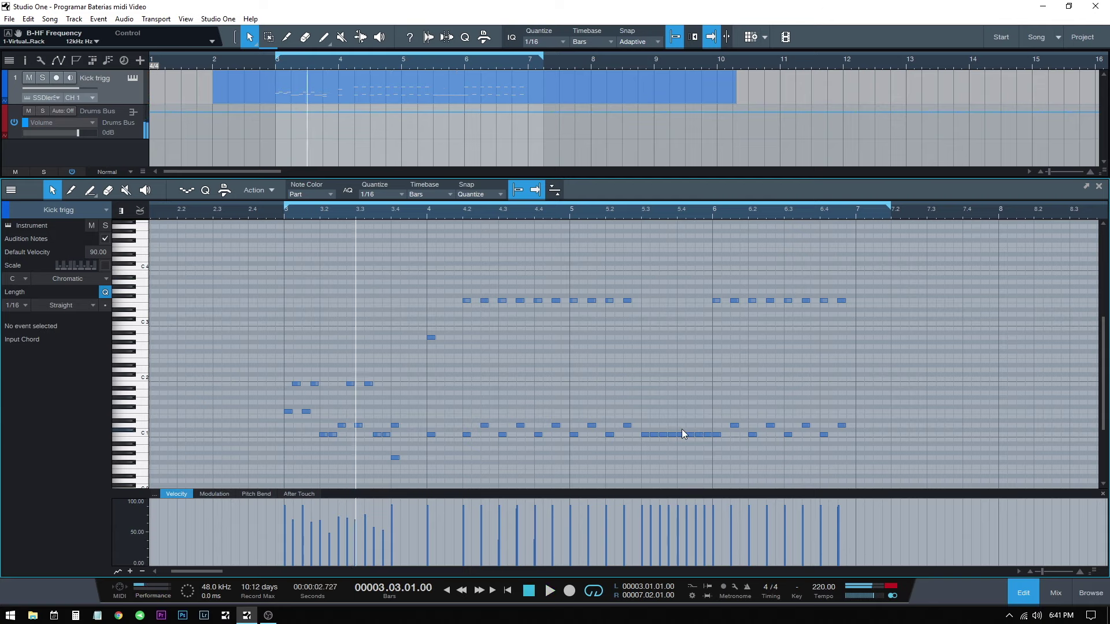
Step: Add 1/16 notes A 2, G 2, D 2 and G 0 an eighth note apart, starting at beat 5.3
left_click(645, 337)
left_click(663, 347)
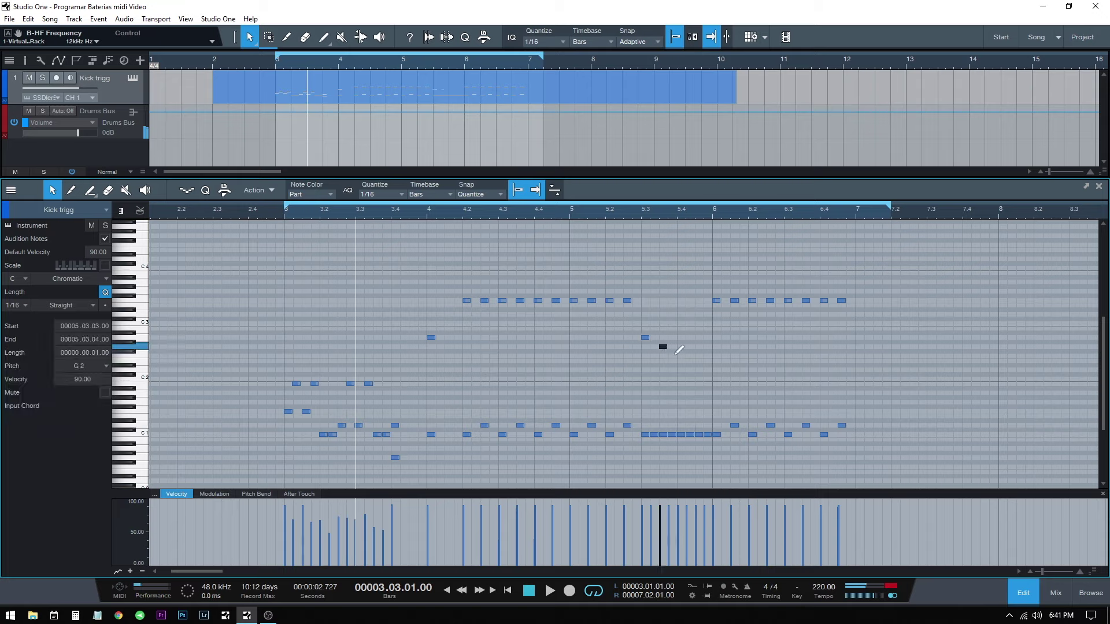
left_click(681, 360)
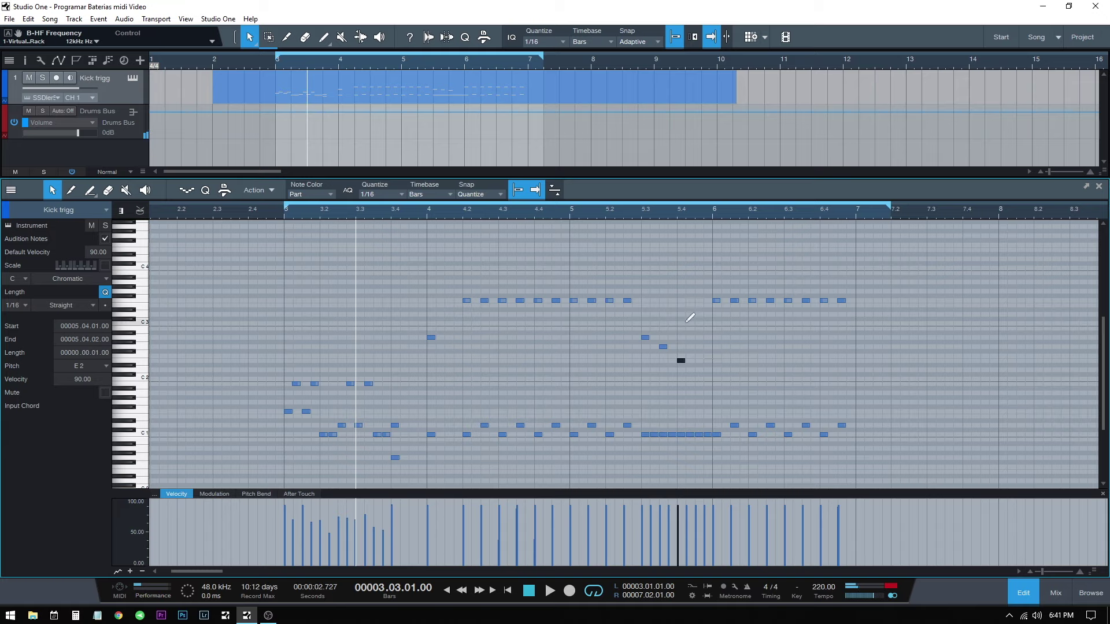
key("Down")
key("Down")
left_click(699, 458)
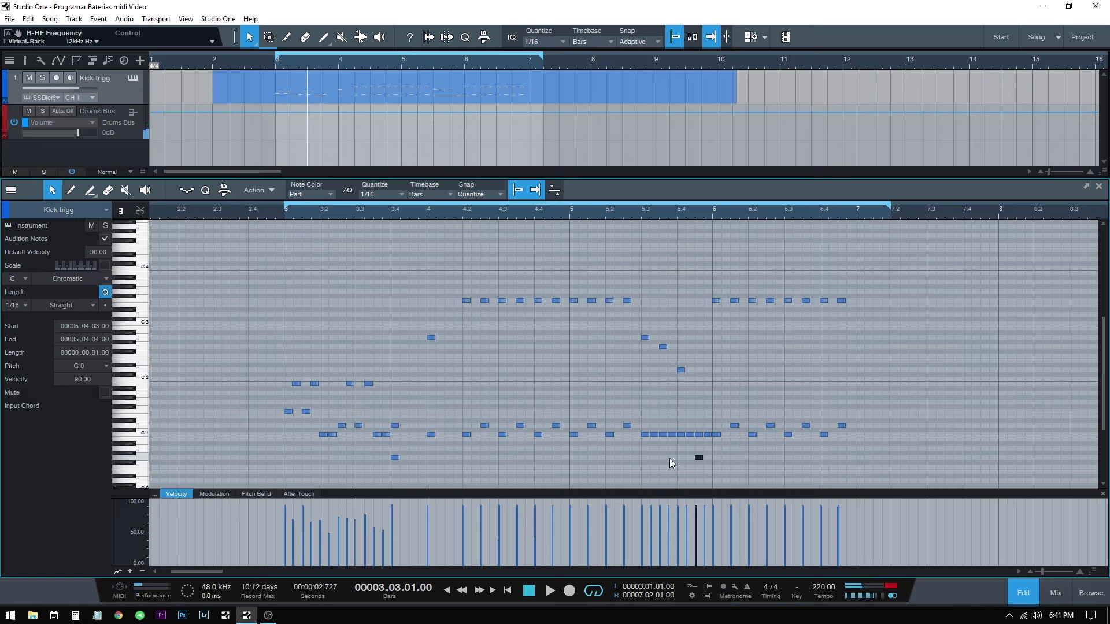
Step: Play the beat through the new descending notes between beat 5.3 and bar 6
left_click(574, 390)
key("space")
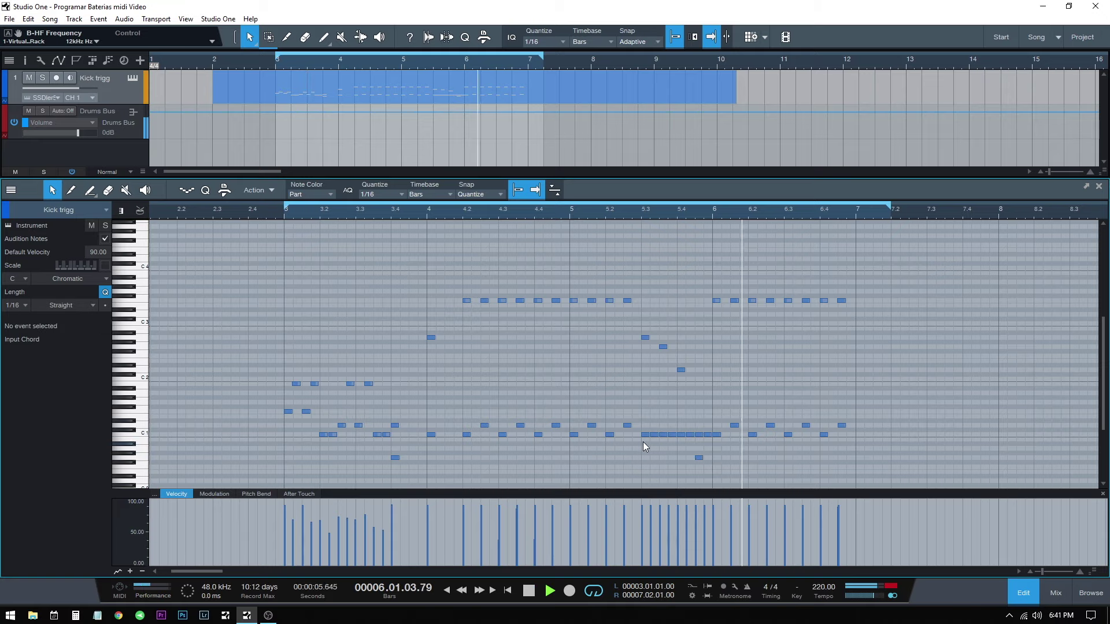
key("space")
key("space")
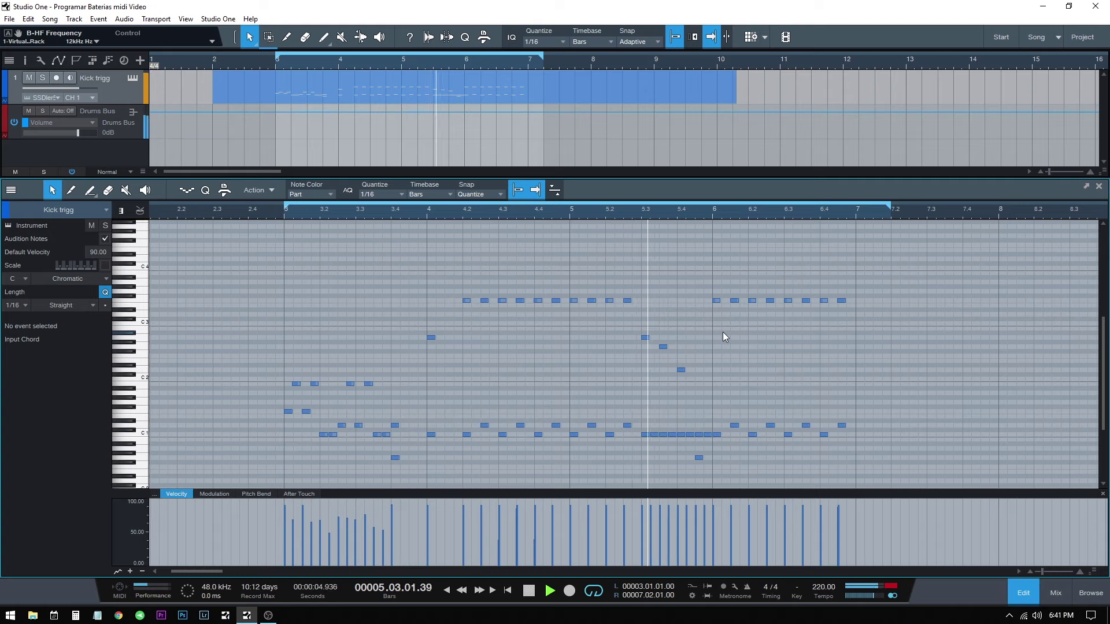
key("space")
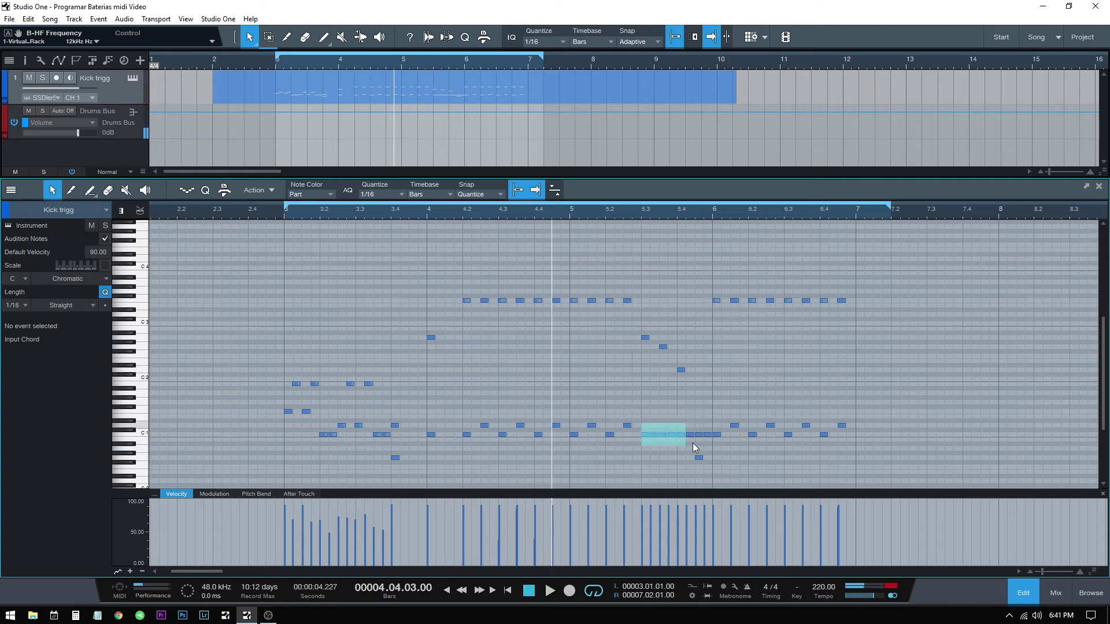
Step: Humanize the consecutive C 1 notes between beat 5.3 and bar 6 with a velocity range of -19% to 2%
left_click_drag(713, 445, 713, 446)
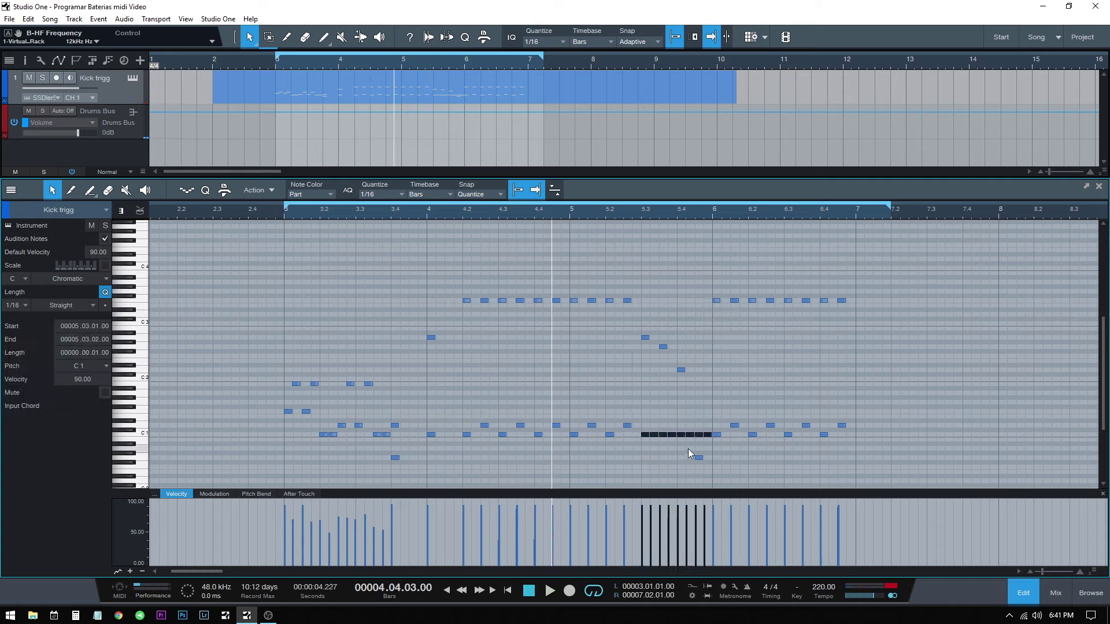
key("alt+h")
left_click_drag(538, 288, 512, 289)
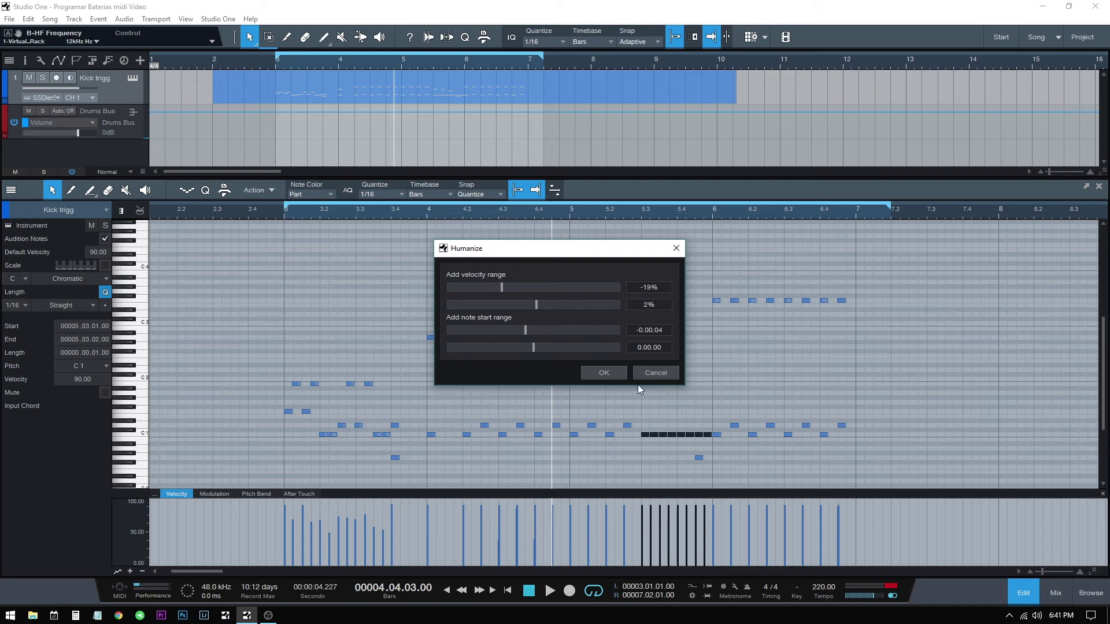
left_click(601, 373)
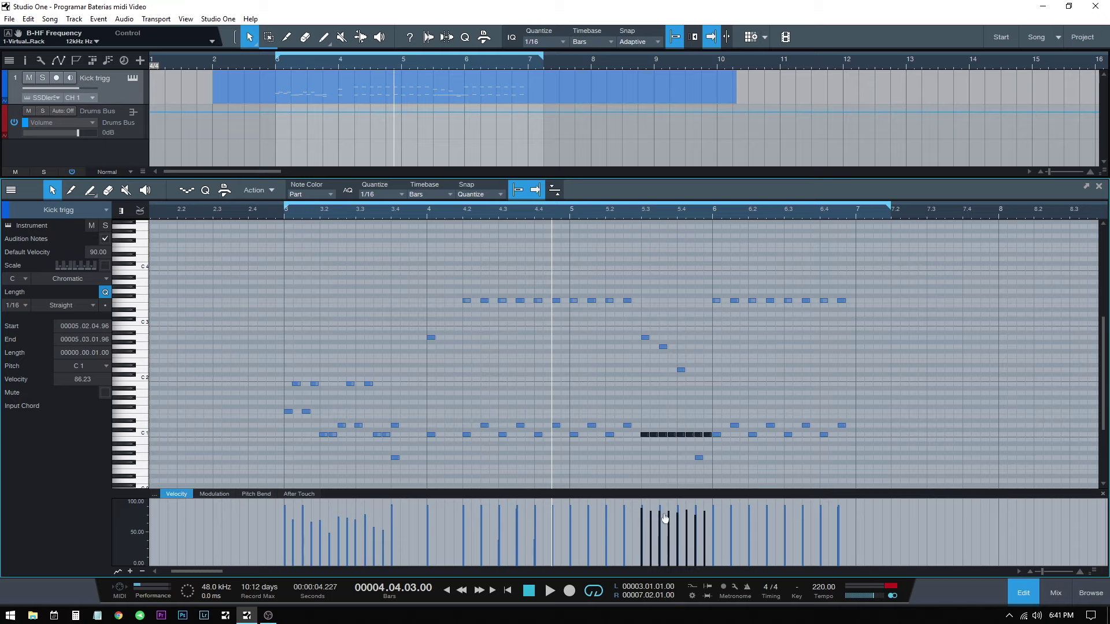
Step: Lower the velocities of the consecutive C 1 notes between beat 5.3 and bar 6, the first to about 75, and play the passage
left_click_drag(662, 525, 661, 528)
left_click(279, 213)
key("space")
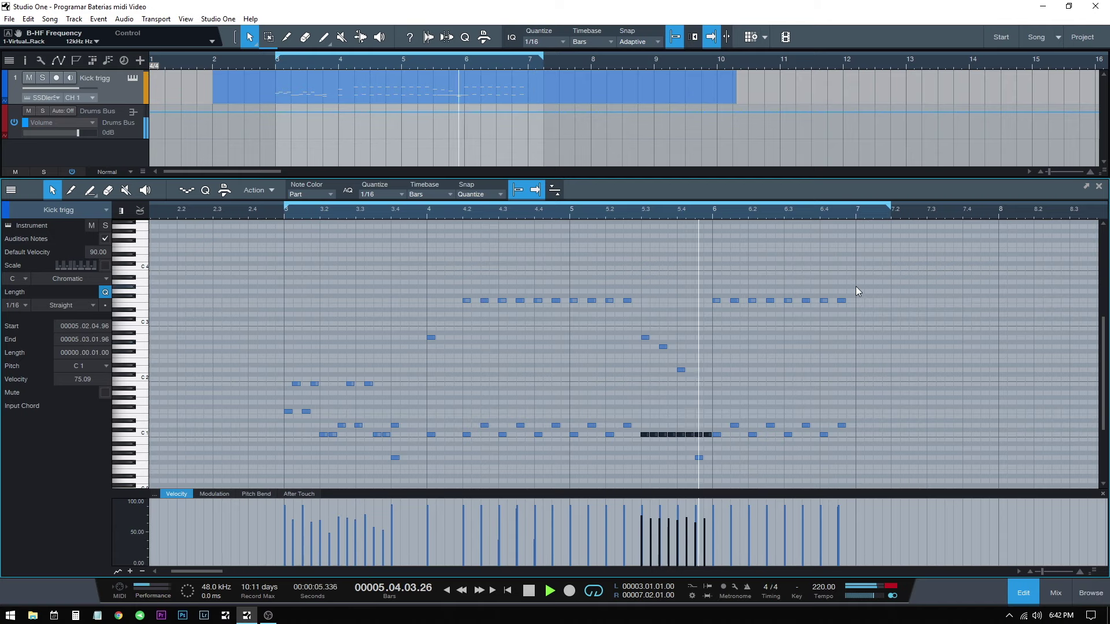
key("space")
Step: Lower every second C 1 note between beat 5.3 and bar 6 to a velocity of about 61 and play the passage
left_click(664, 341)
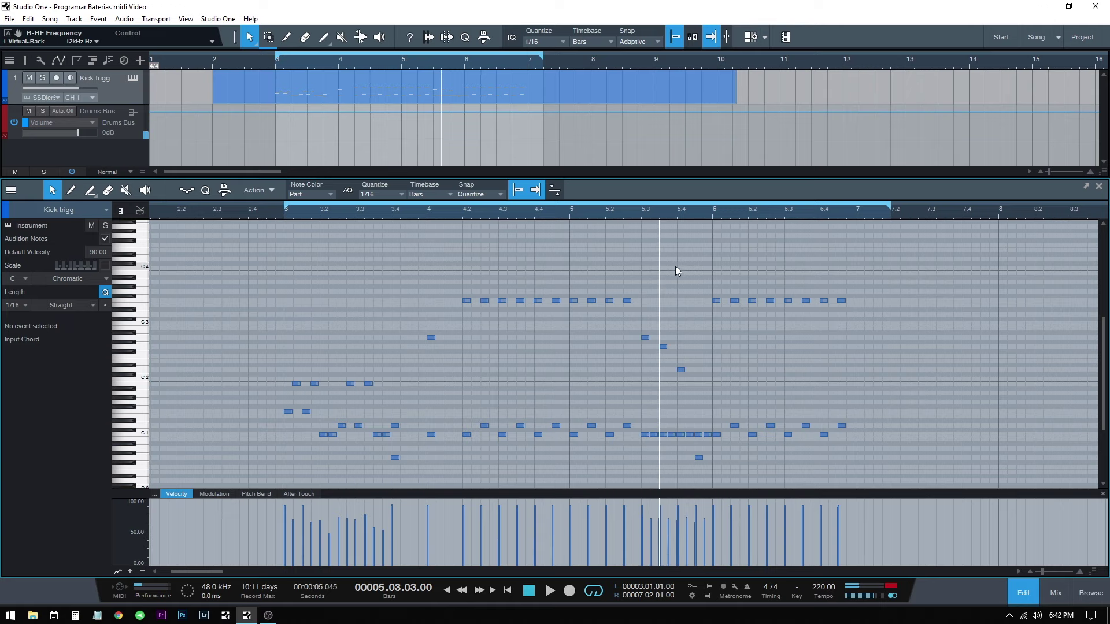
scroll(654, 230, "up", 3)
left_click(633, 435)
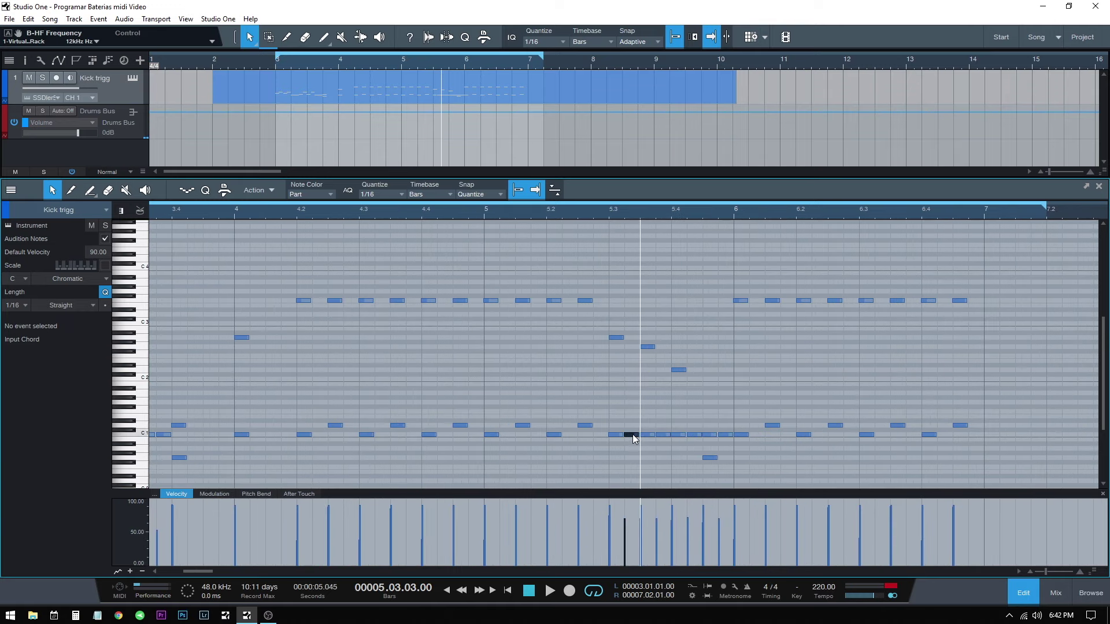
double_click(664, 435)
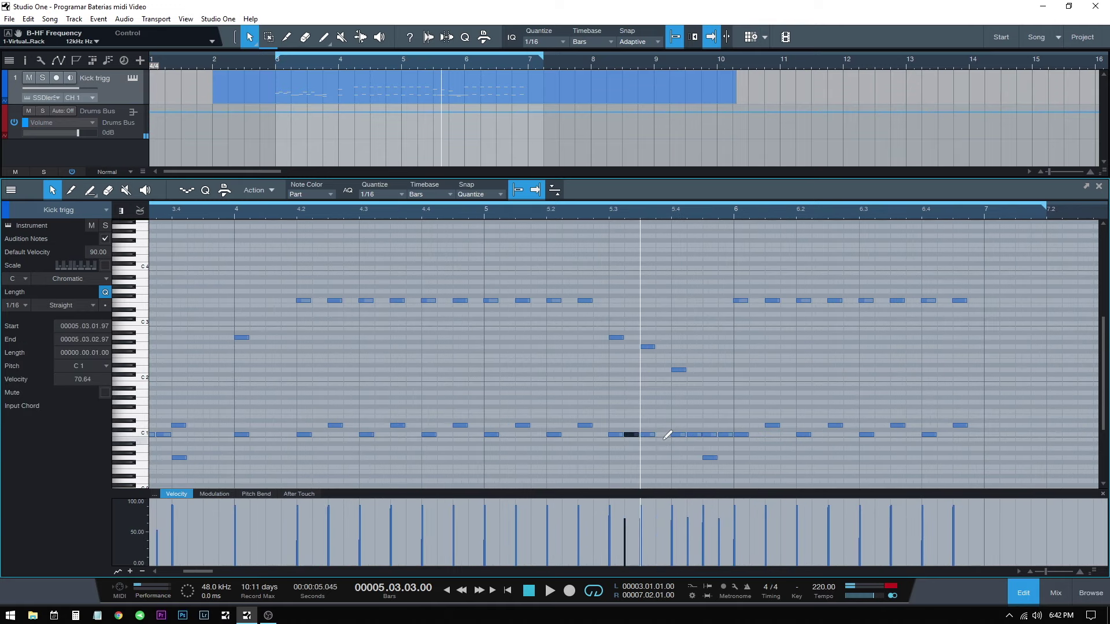
key("ctrl+z")
left_click(694, 435, "shift")
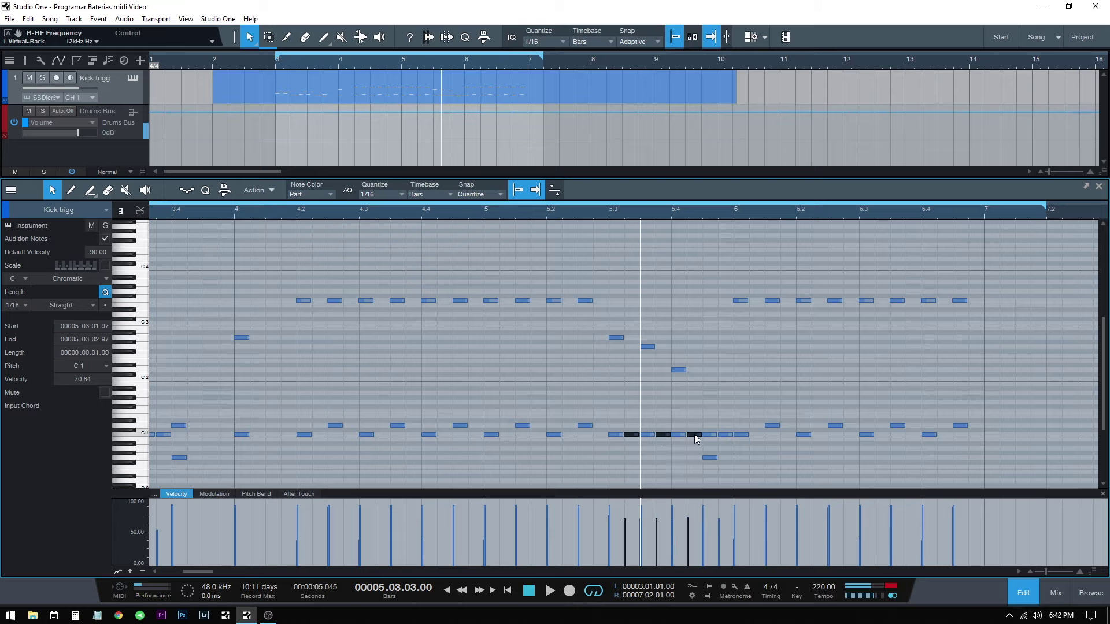
left_click(726, 435, "shift")
left_click_drag(719, 524, 721, 538)
key("w")
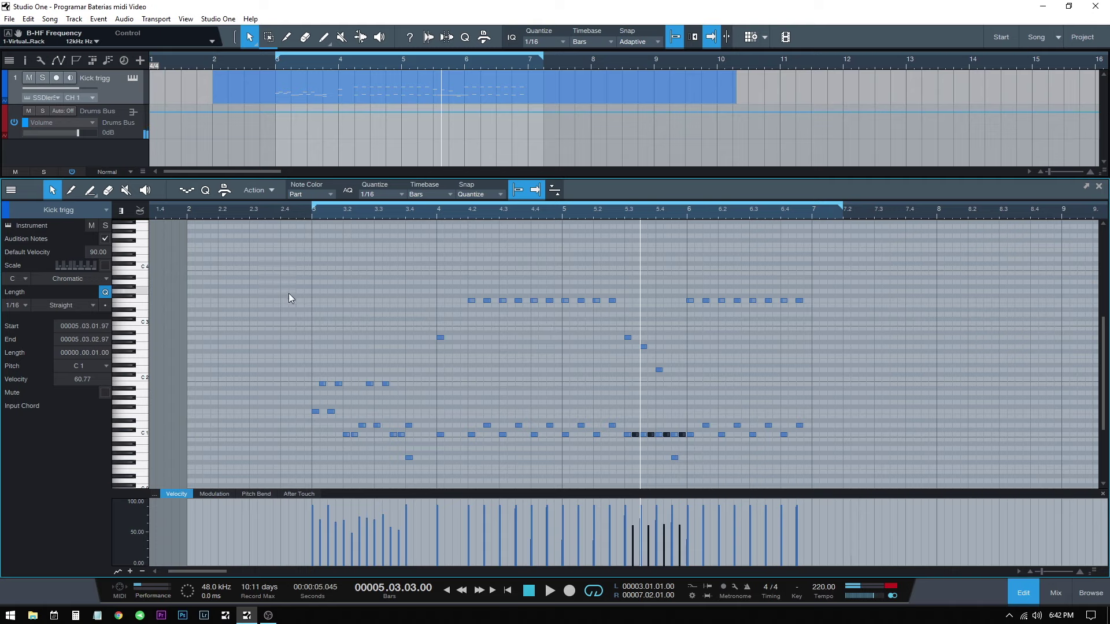
left_click(535, 426)
key("space")
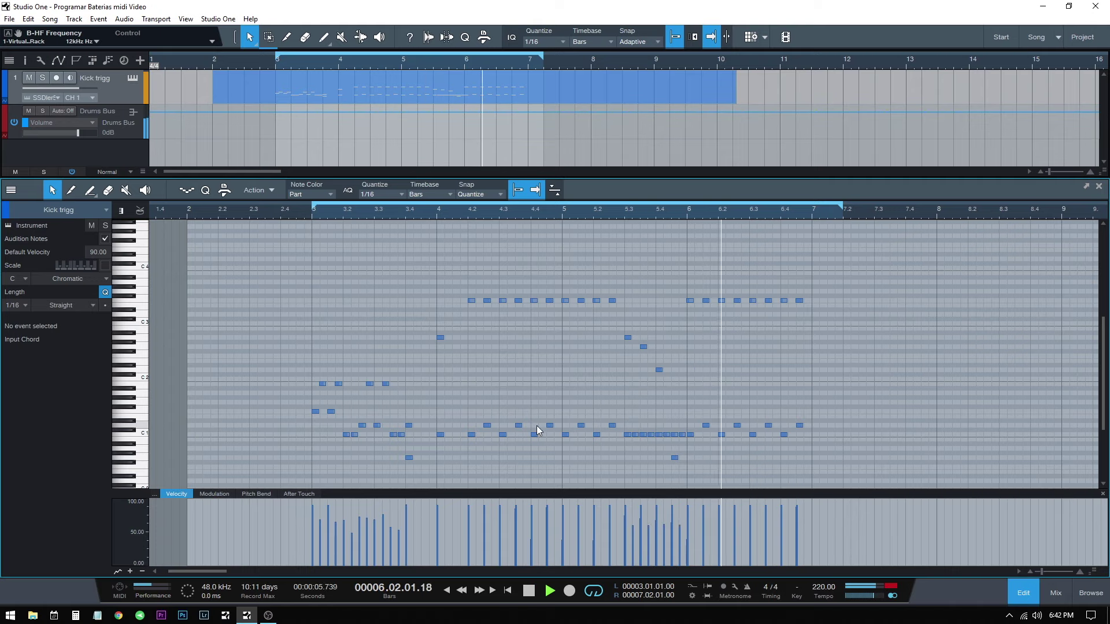
key("space")
Step: Reduce the velocities of all consecutive C 1 notes between beat 5.3 and bar 6, the first to about 69, and play them
left_click_drag(671, 435, 683, 435)
key("space")
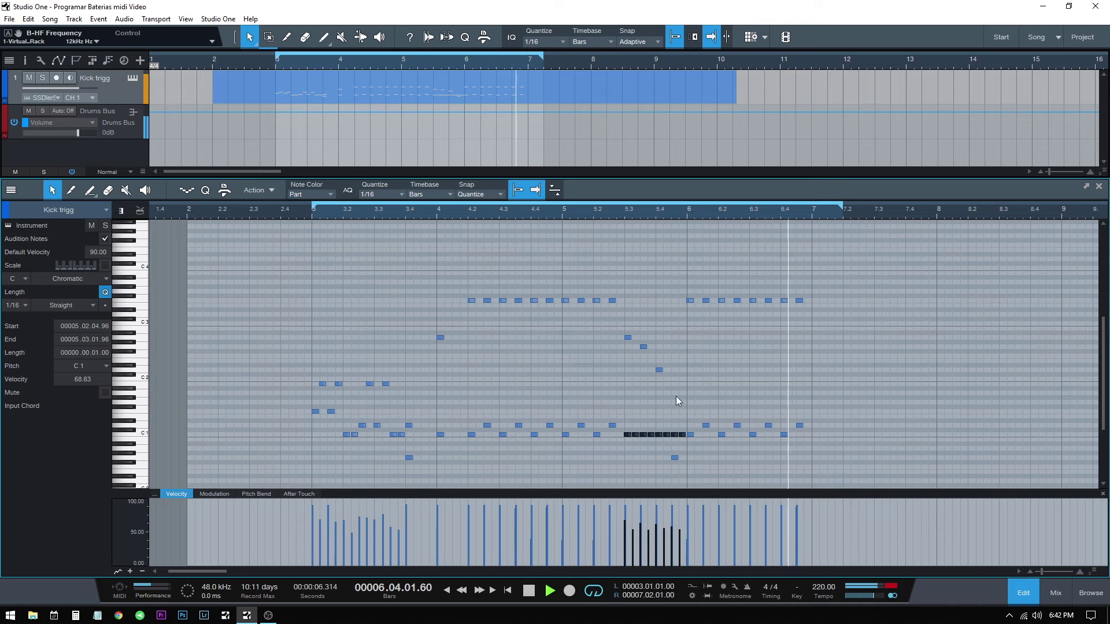
key("space")
Step: Lower the velocities of the last four C 1 notes before bar 6, the first of them to about 55, and play the beat
left_click_drag(665, 214, 627, 231)
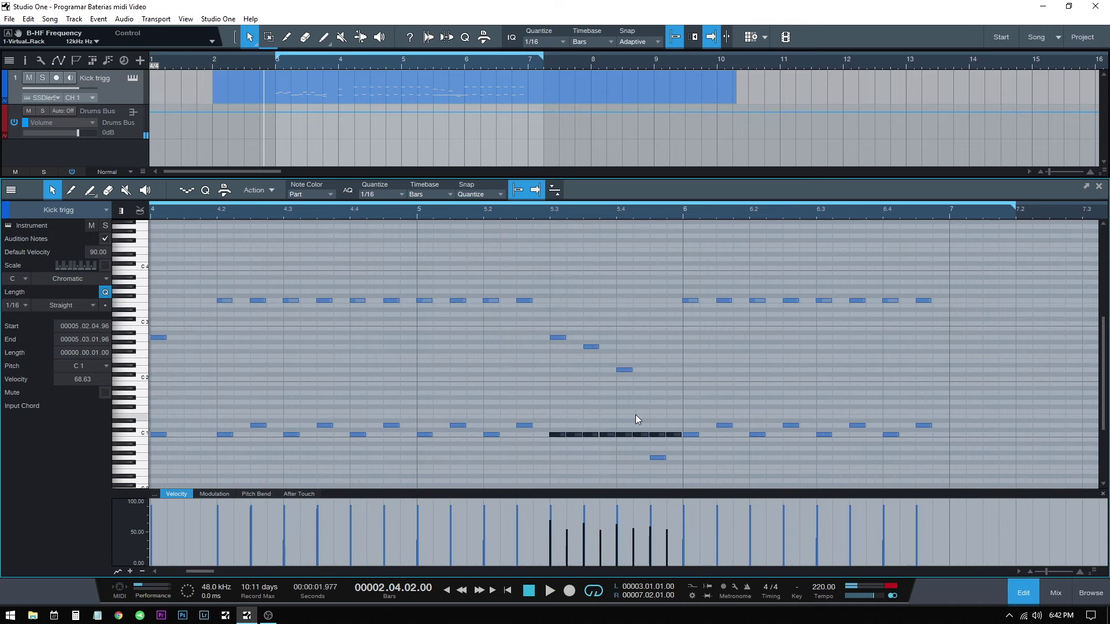
left_click_drag(616, 414, 678, 439)
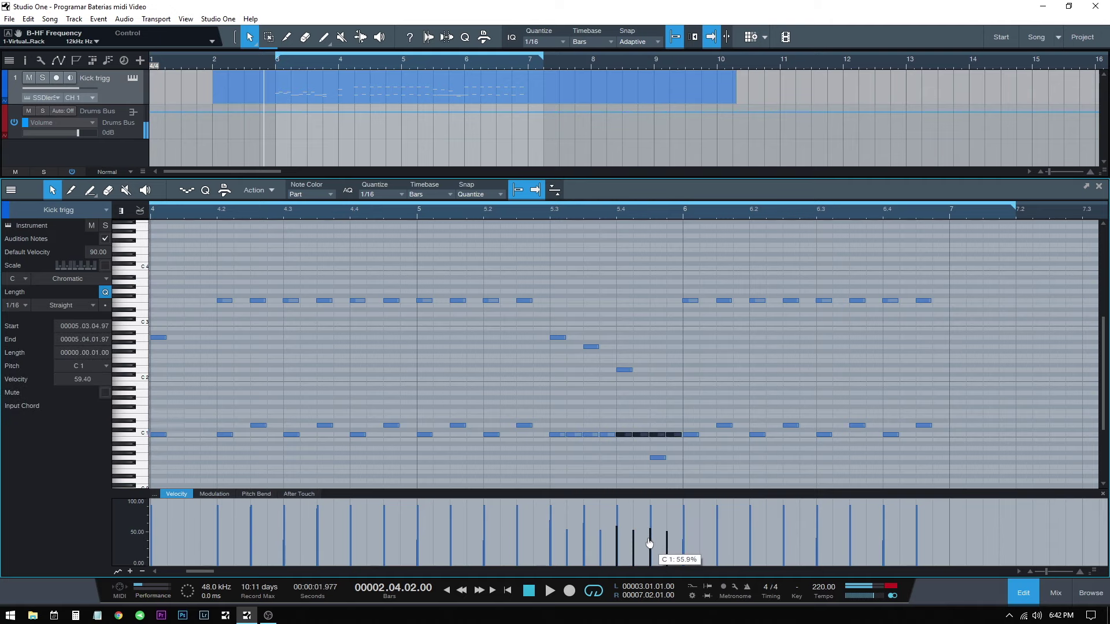
scroll(632, 397, "down", 2)
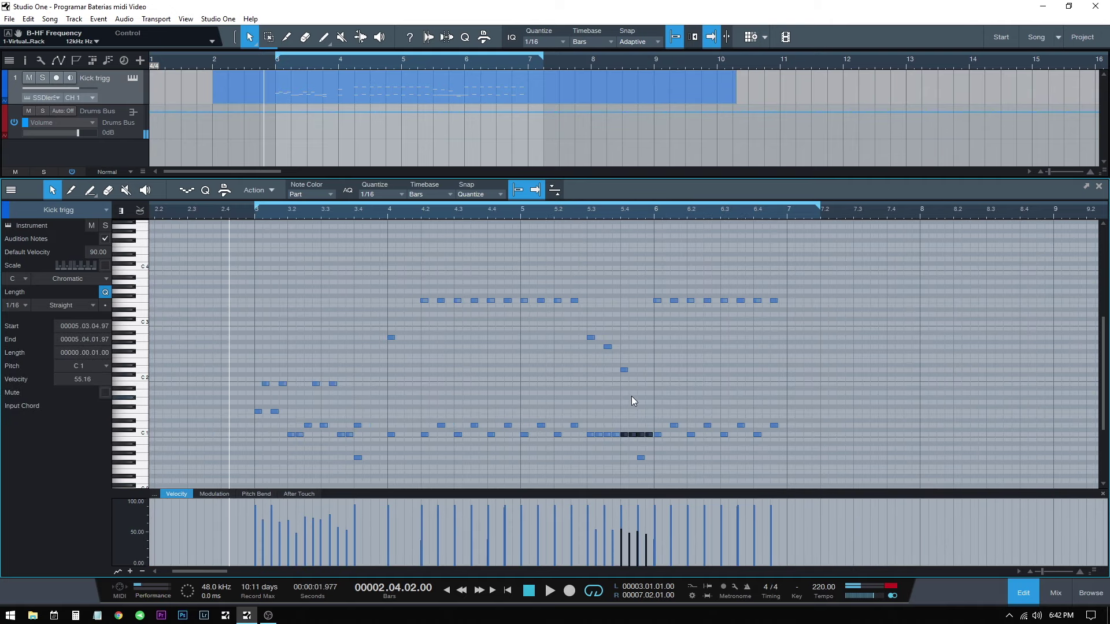
key("space")
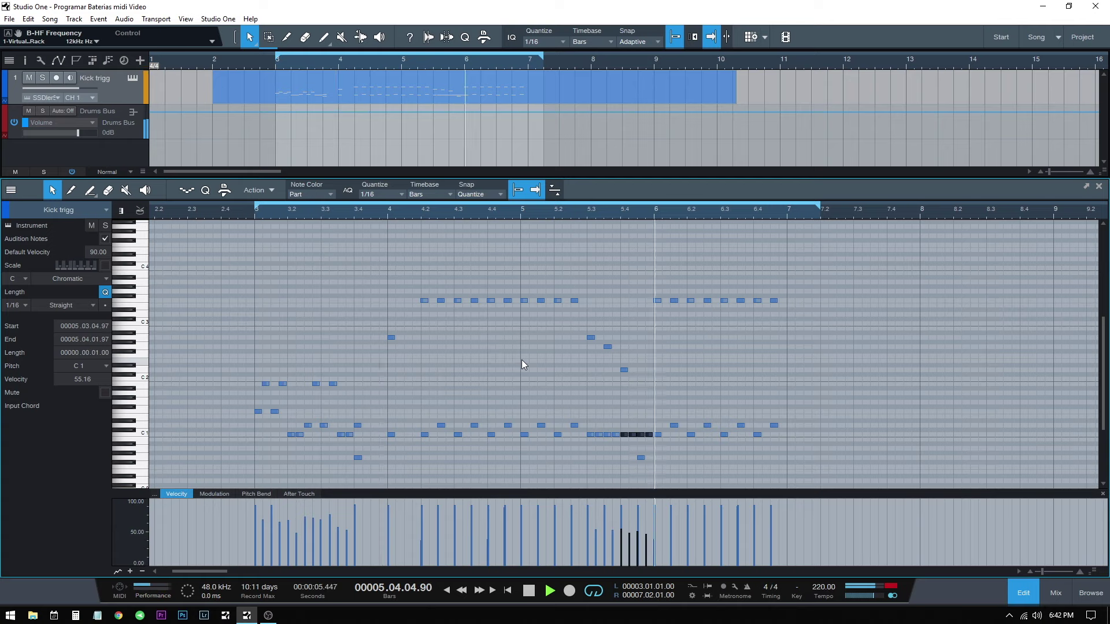
key("space")
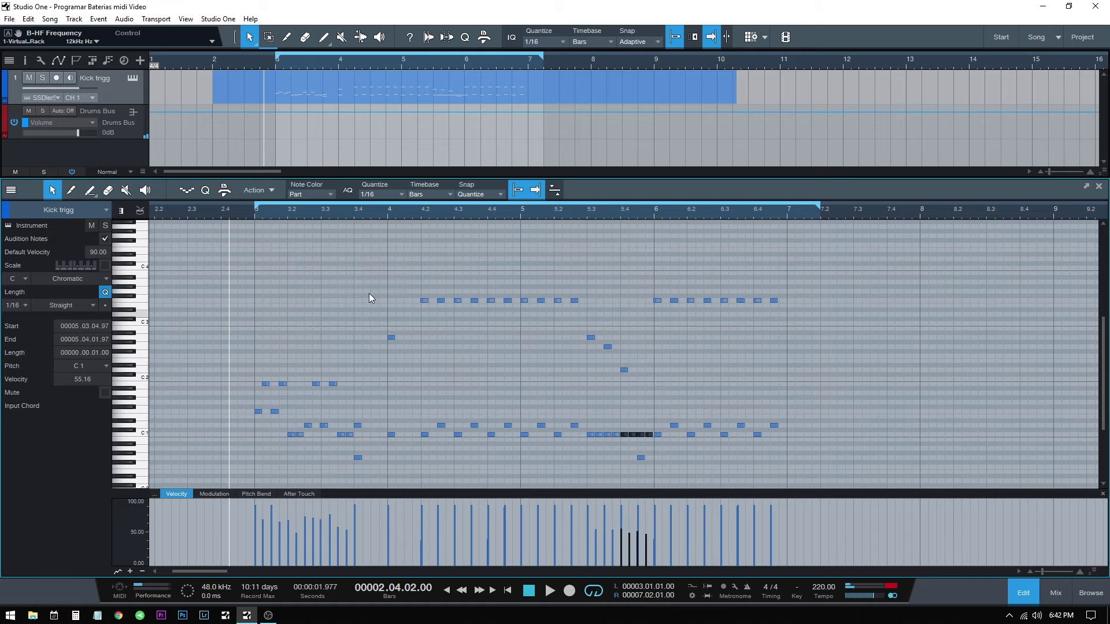
key("space")
key("space")
Step: Extend the end of the loop range to bar 10
key("w")
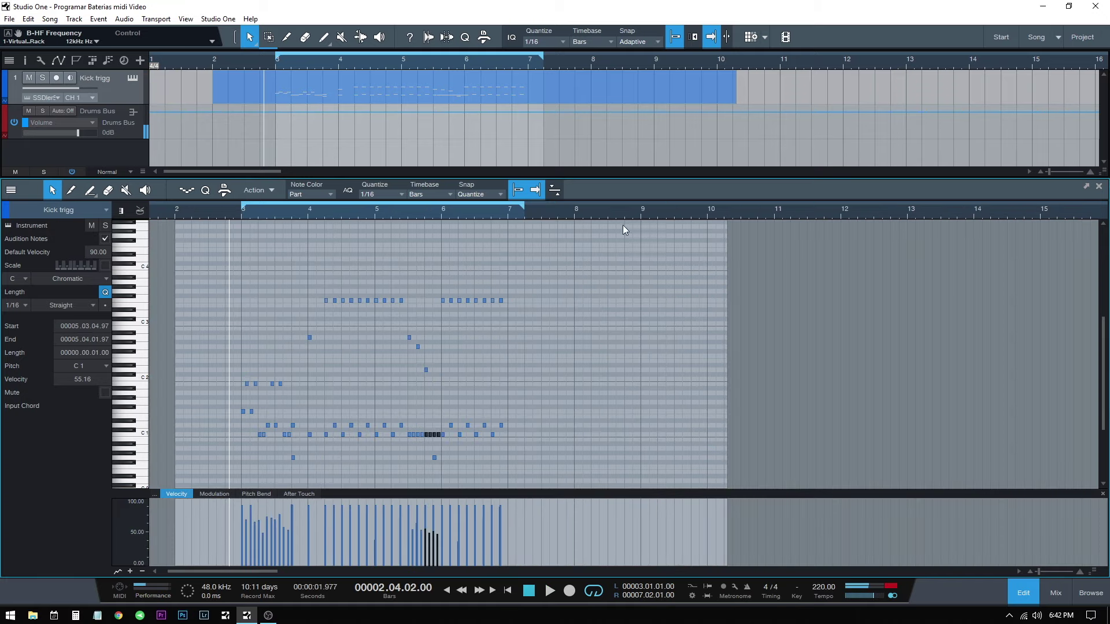
left_click_drag(522, 210, 708, 218)
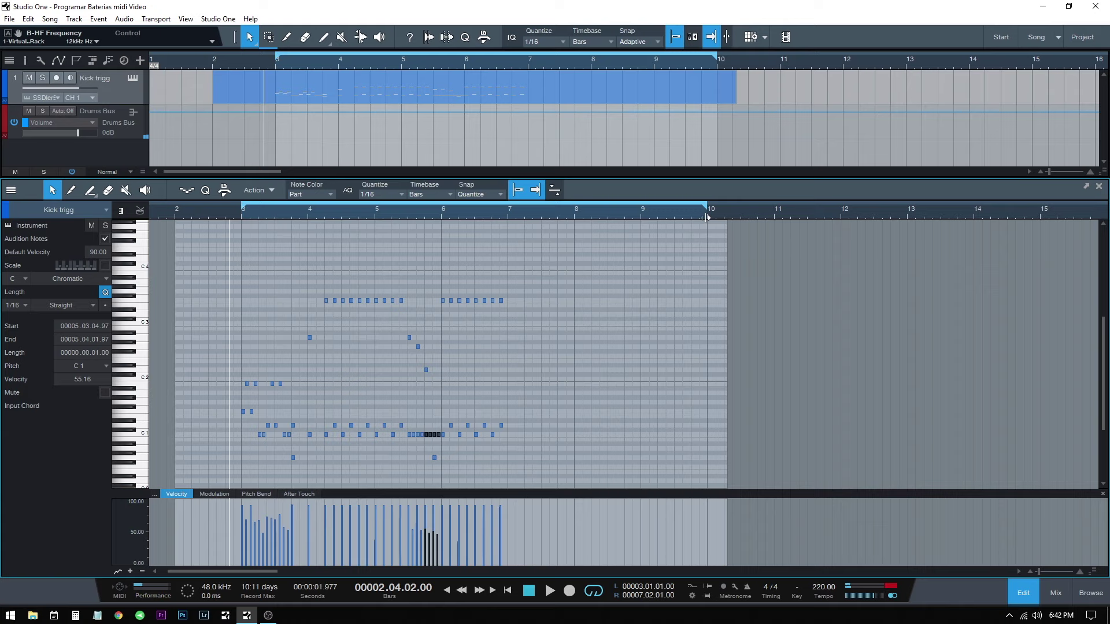
Step: Add three 1/16 C 1 notes an eighth apart from bar 7, lowering the second to a velocity of about 73 and the third further
left_click_drag(510, 213, 496, 240)
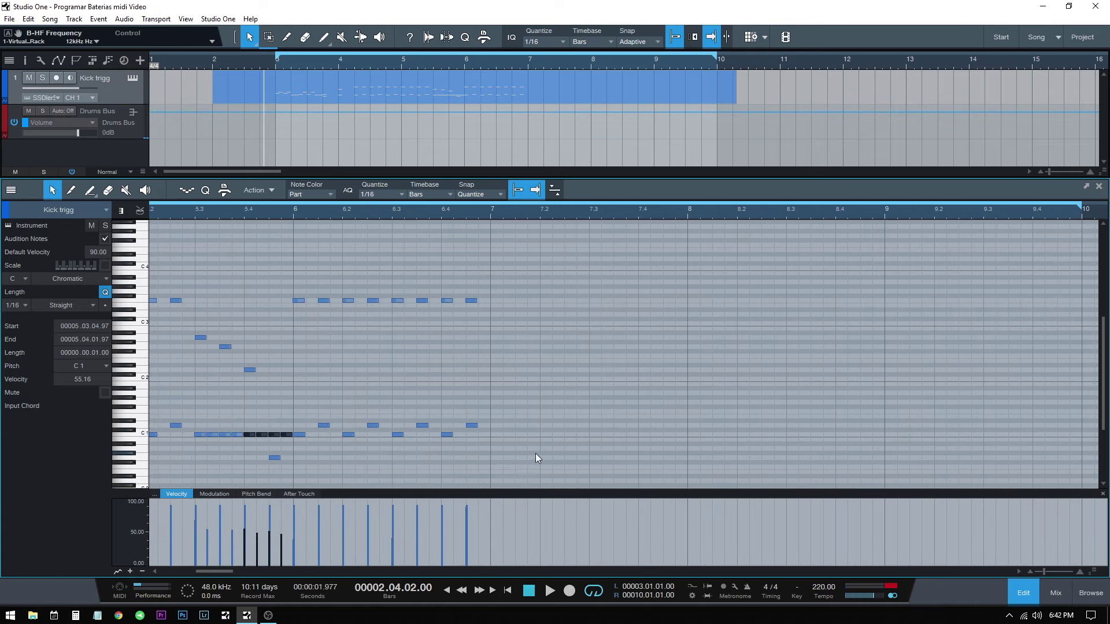
double_click(496, 434)
double_click(520, 434)
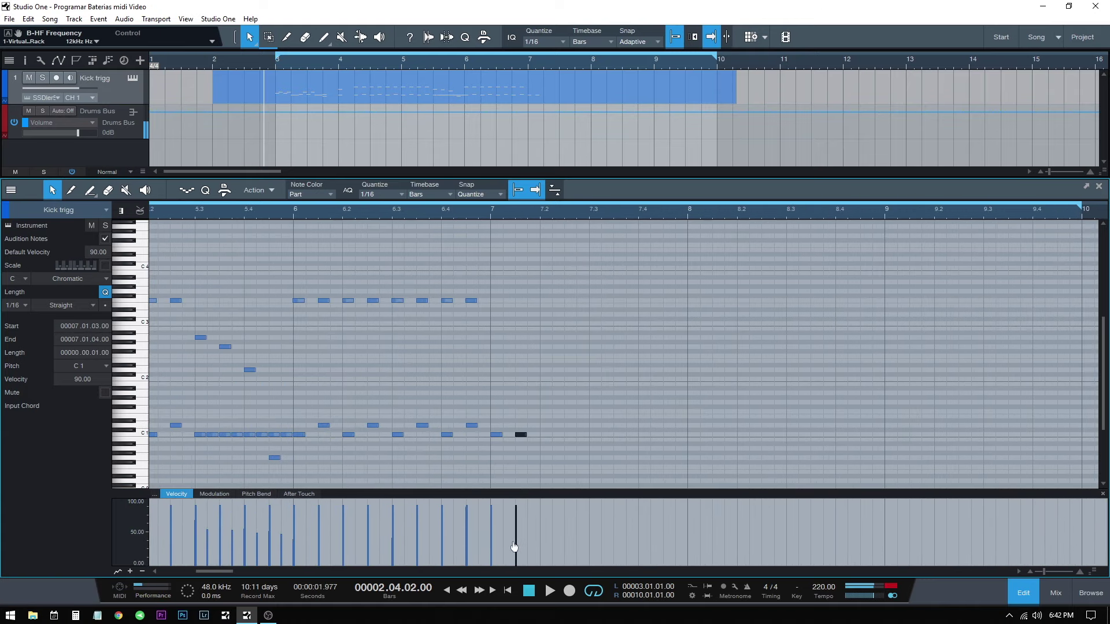
left_click(511, 535)
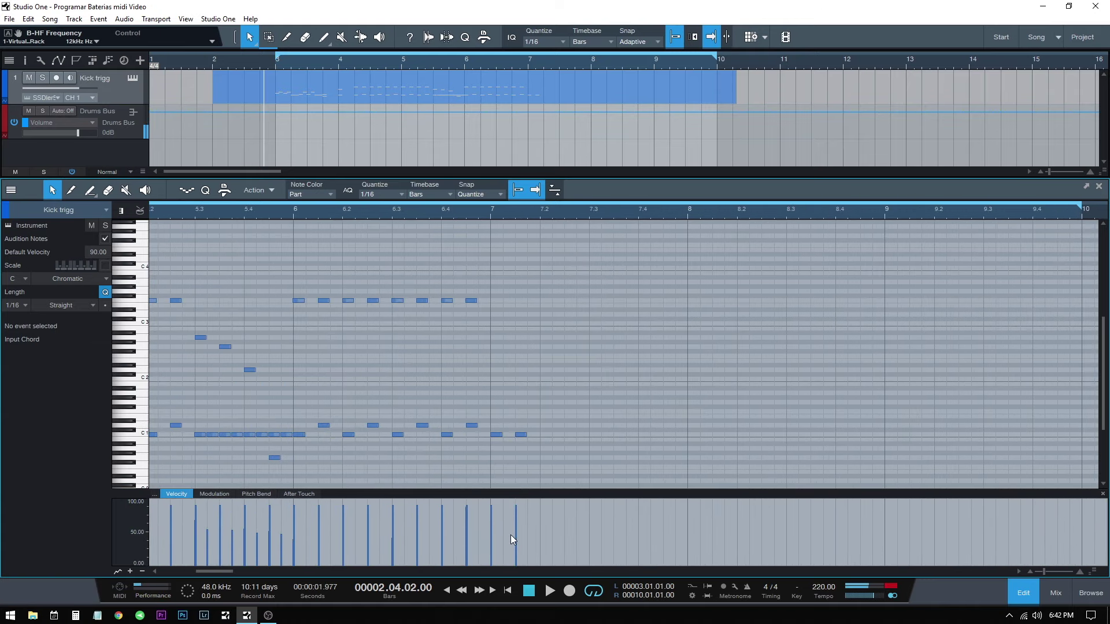
left_click(497, 434)
left_click_drag(517, 517, 518, 534)
left_click(544, 434)
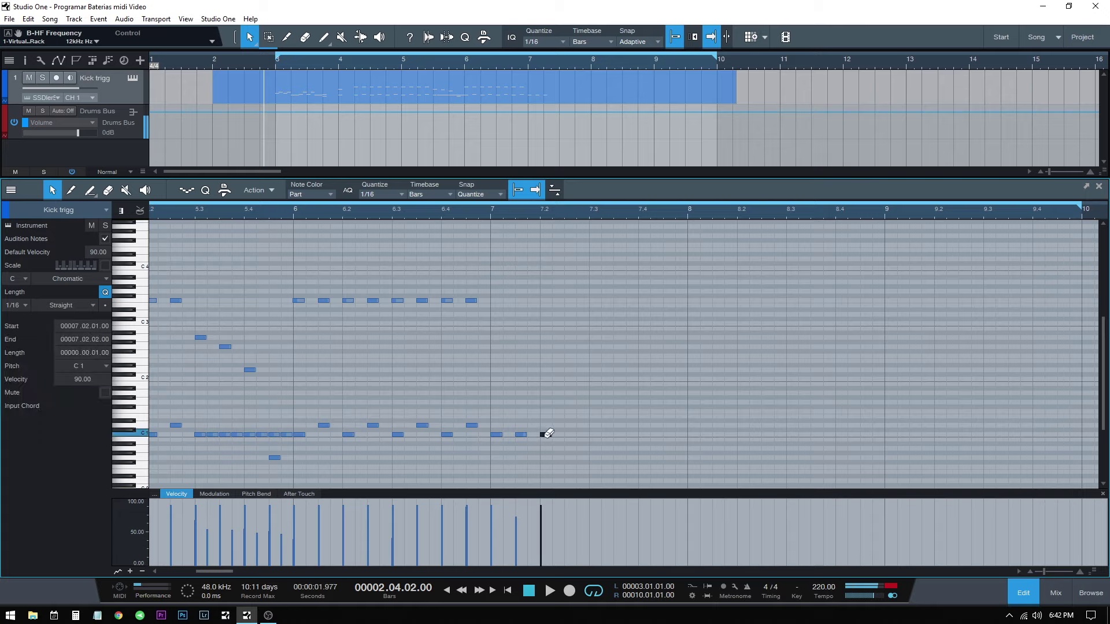
left_click_drag(541, 525, 541, 527)
Step: Duplicate the two softer C 1 notes after bar 7 repeatedly until they reach bar 9, and play the result
left_click_drag(564, 428, 516, 455)
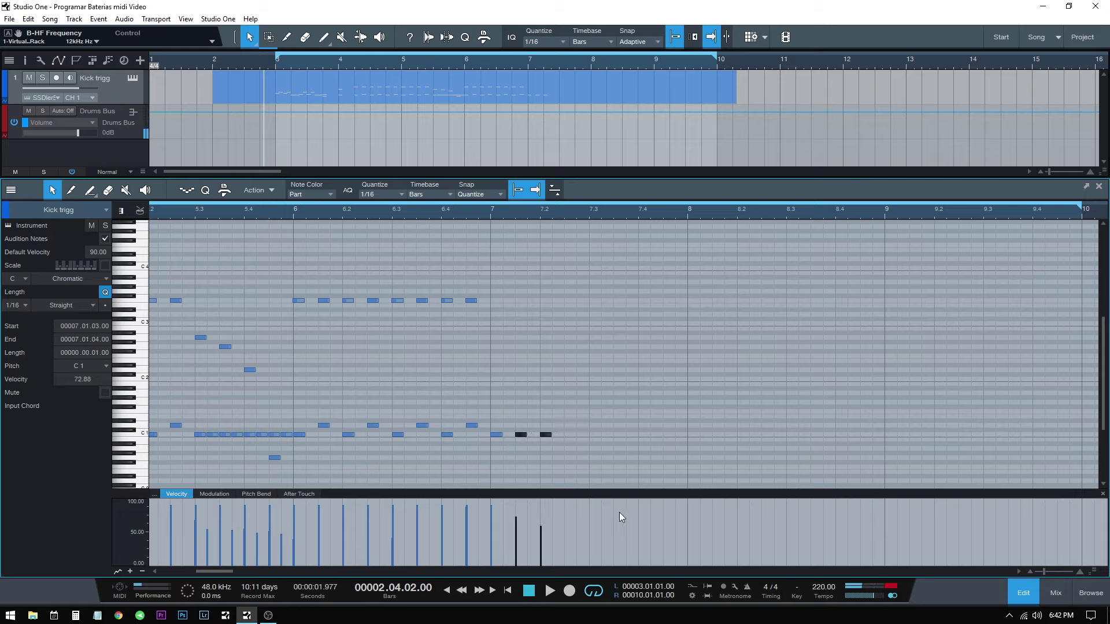
key("ctrl+d")
key("ctrl+d")
key("ctrl+d")
key("ctrl+d")
key("ctrl+d")
key("ctrl+d")
key("ctrl+d")
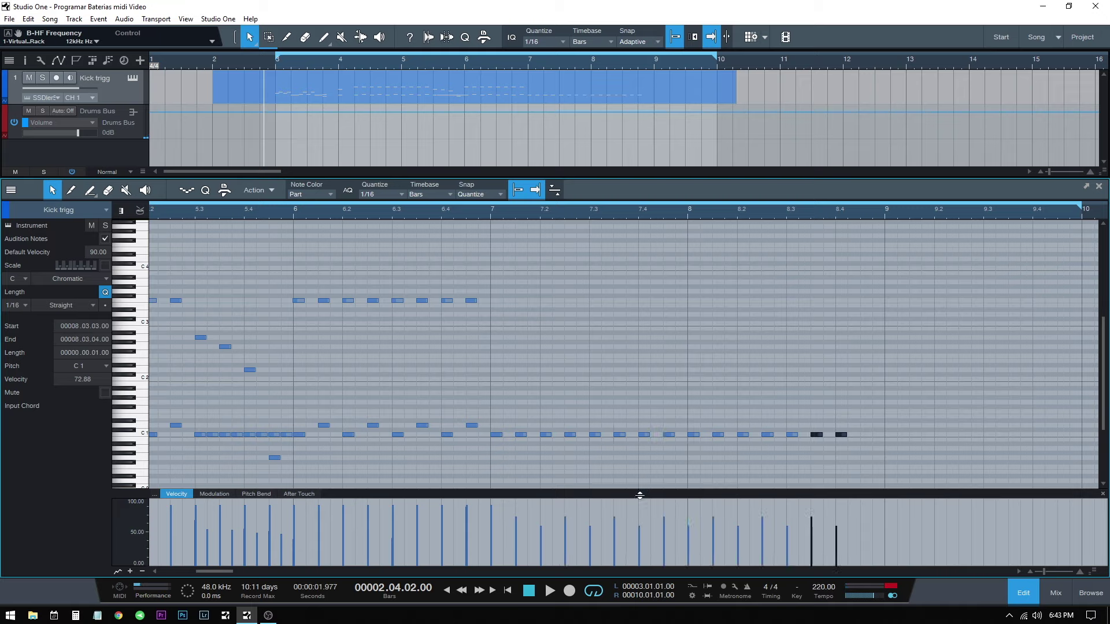
left_click(464, 367)
key("space")
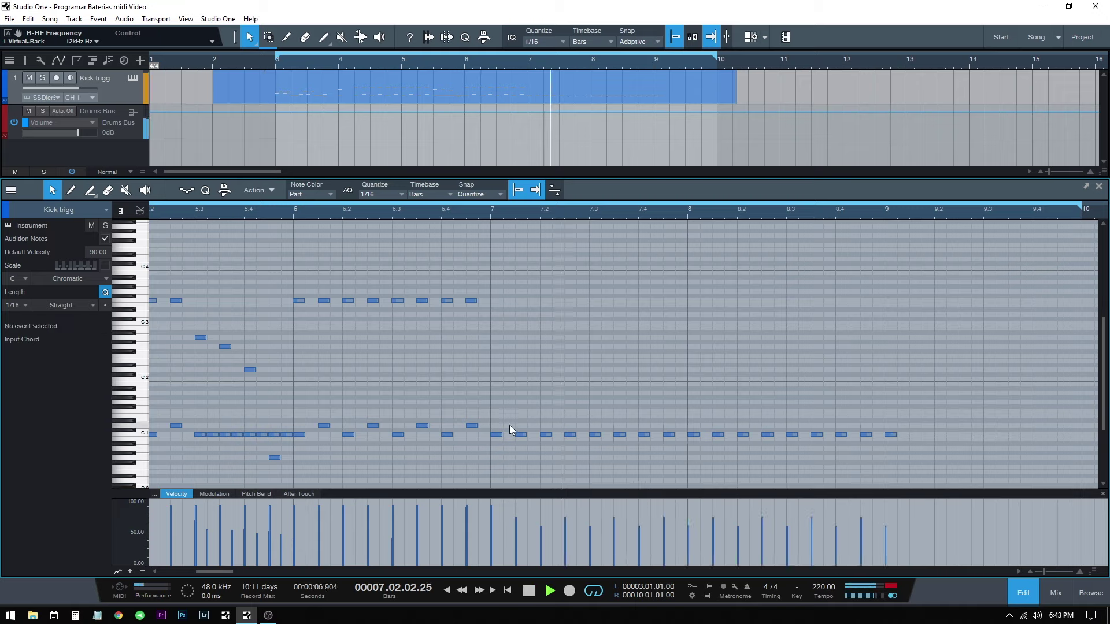
key("space")
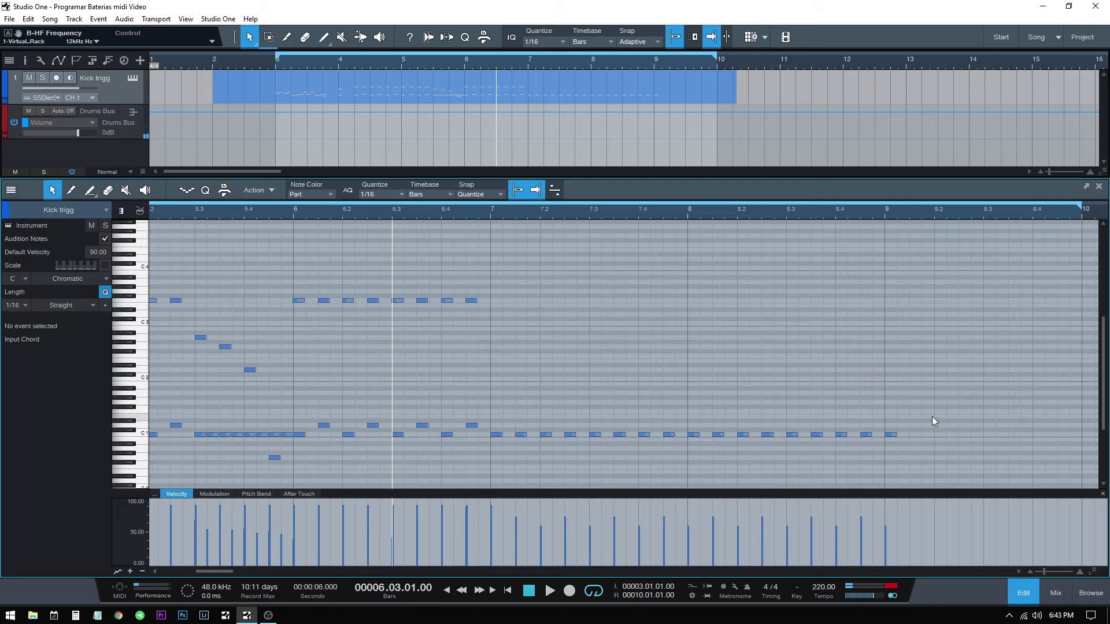
Step: Humanize the C 1 notes from 7.1.3 to bar 9 with velocity range -4% to 2% and note start range -0.00.12 to 0.00.00, and play them
left_click_drag(932, 417, 522, 460)
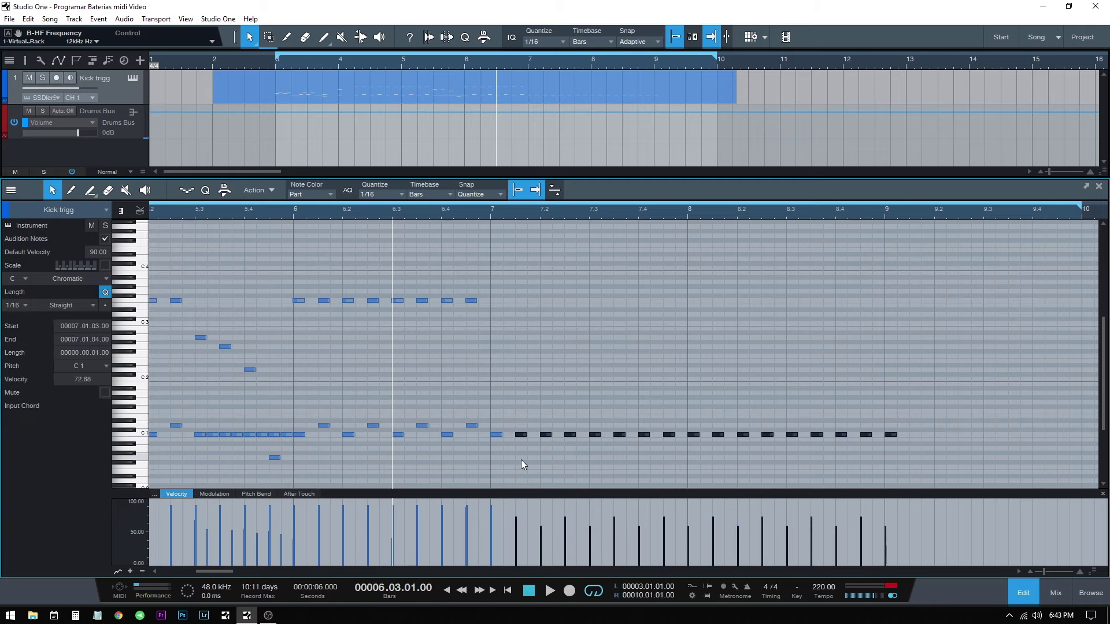
key("alt+h")
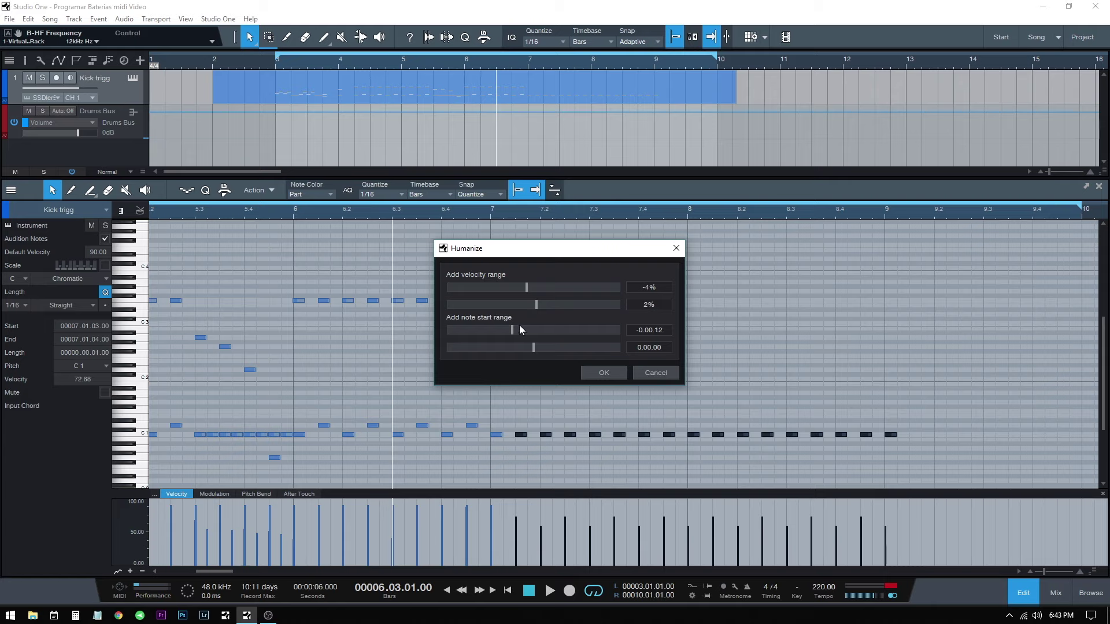
left_click(603, 373)
left_click(398, 341)
key("space")
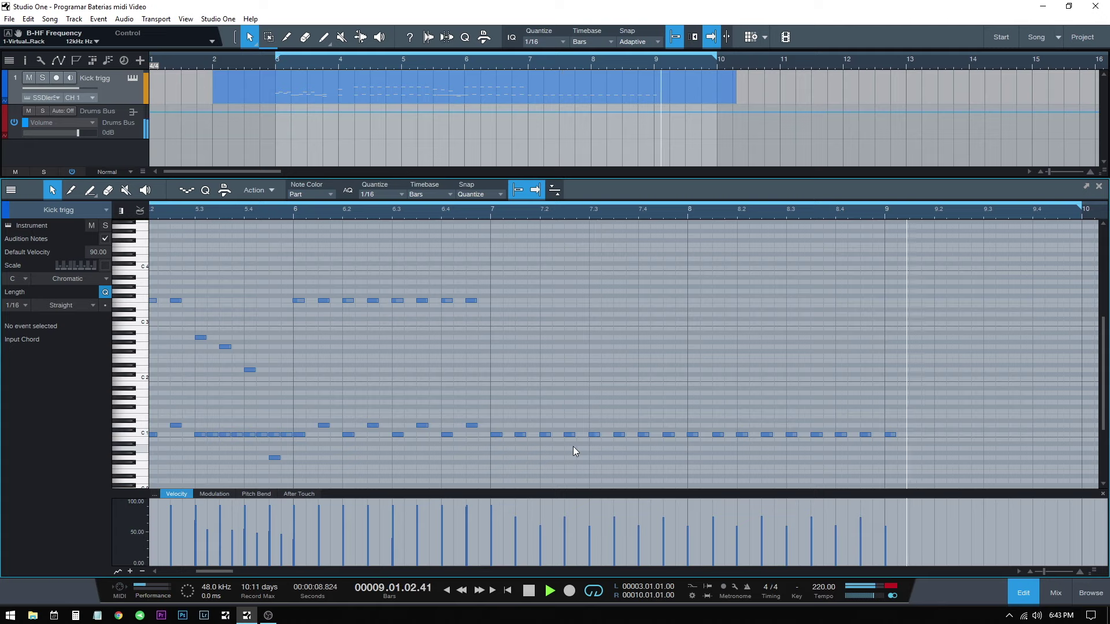
key("space")
key("space")
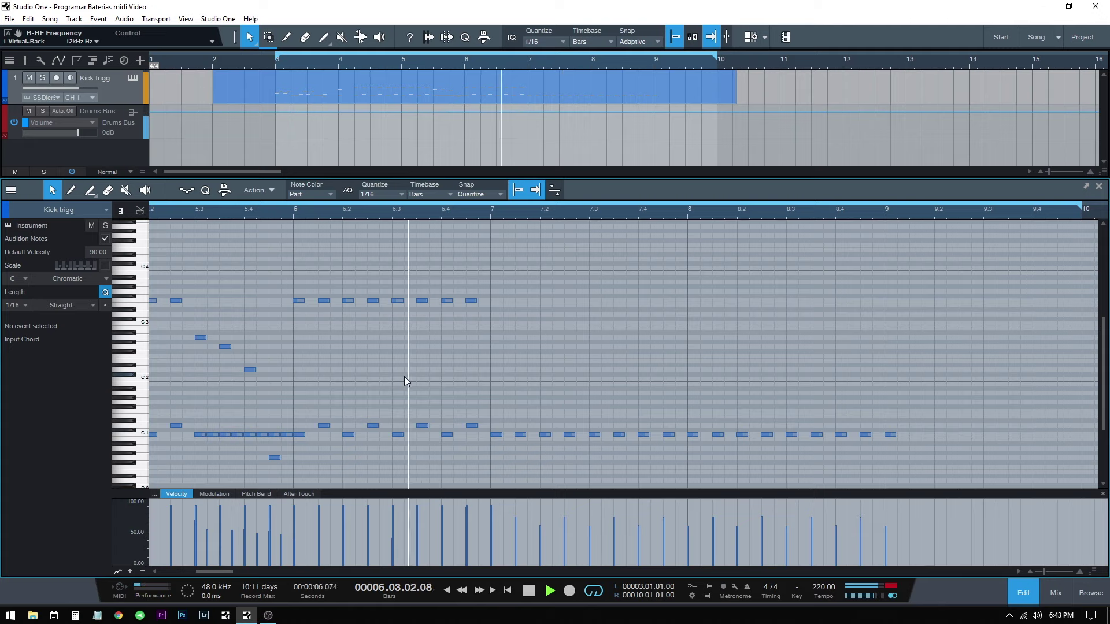
key("space")
Step: Delete the C 1 note an eighth after bar 7 and play the passage from bar 6
left_click_drag(503, 382, 521, 445)
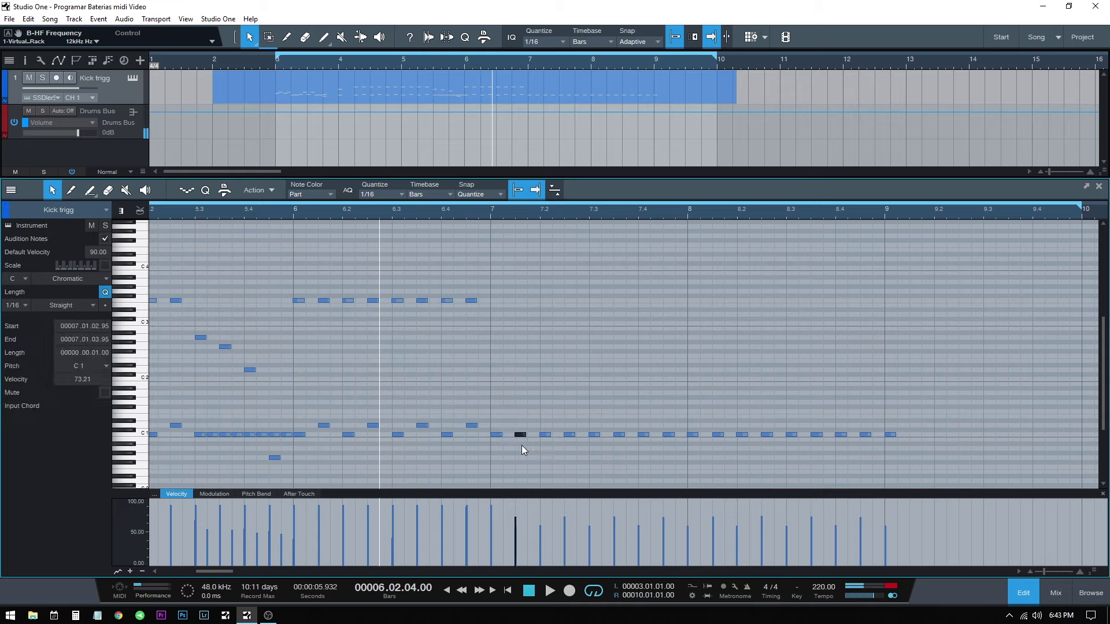
key("Delete")
key("Right")
left_click(293, 370)
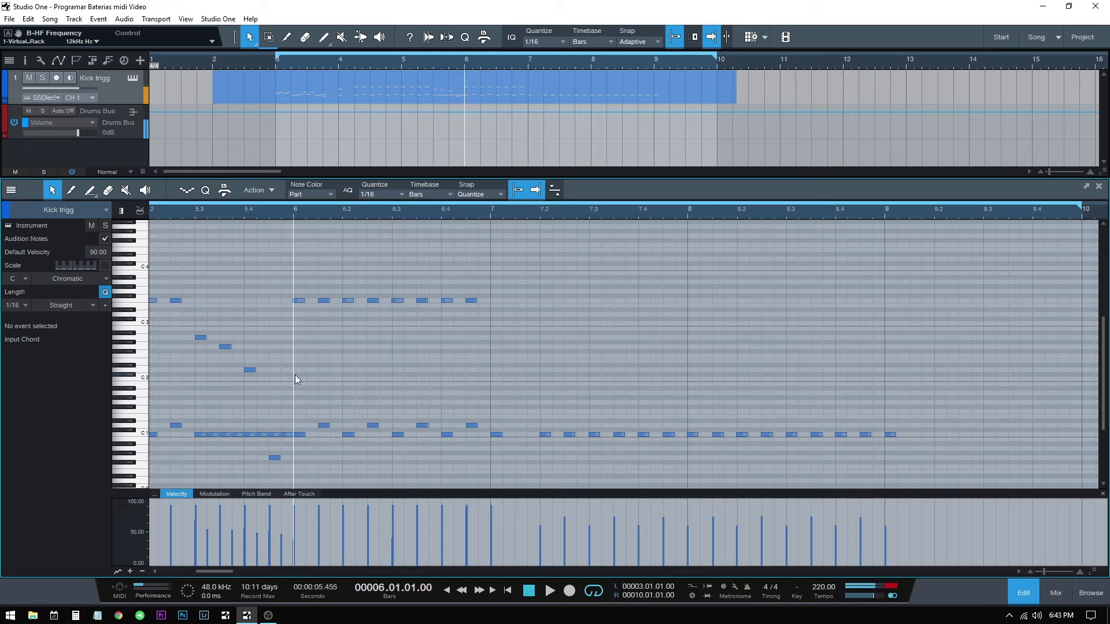
key("space")
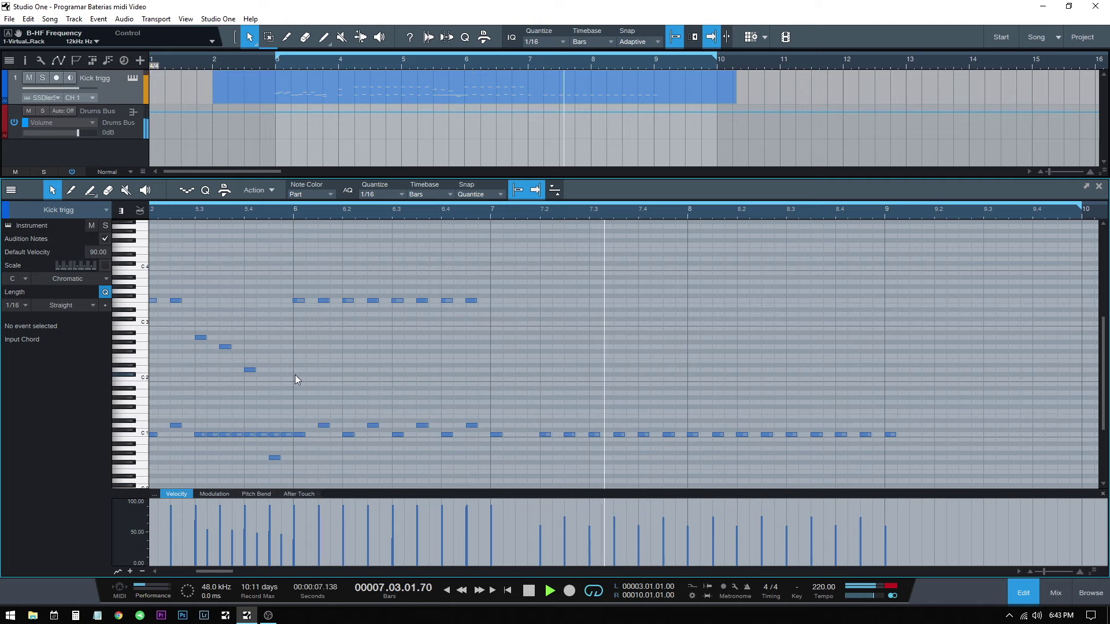
key("space")
Step: Add three humanized 1/16 D 1 notes an eighth apart starting at 7.2.2, with the first at a velocity of about 69
double_click(557, 426)
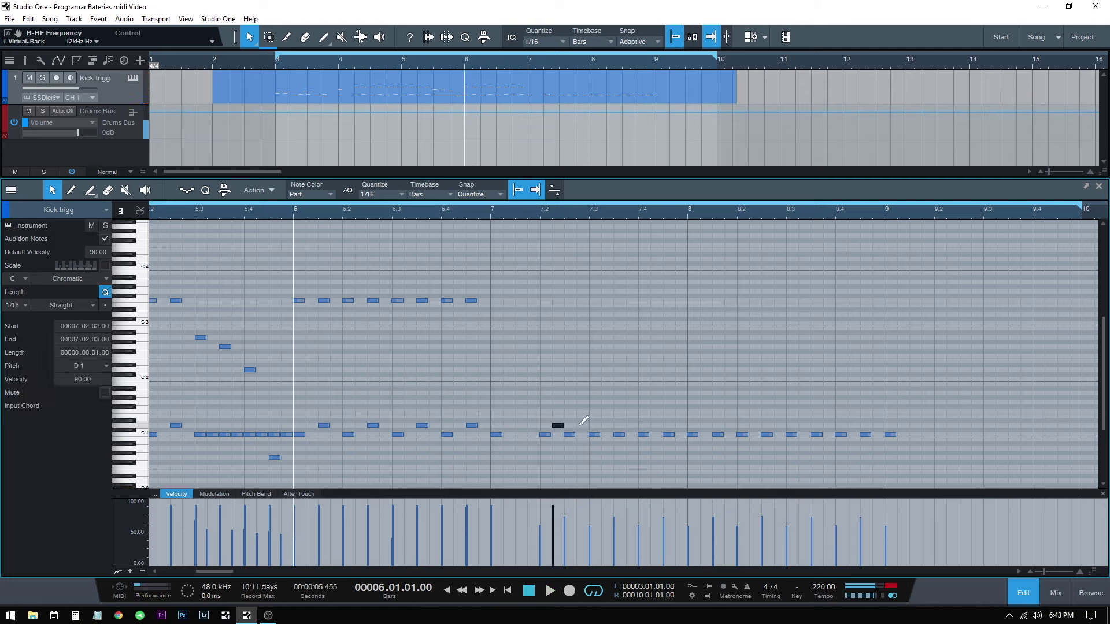
double_click(582, 426)
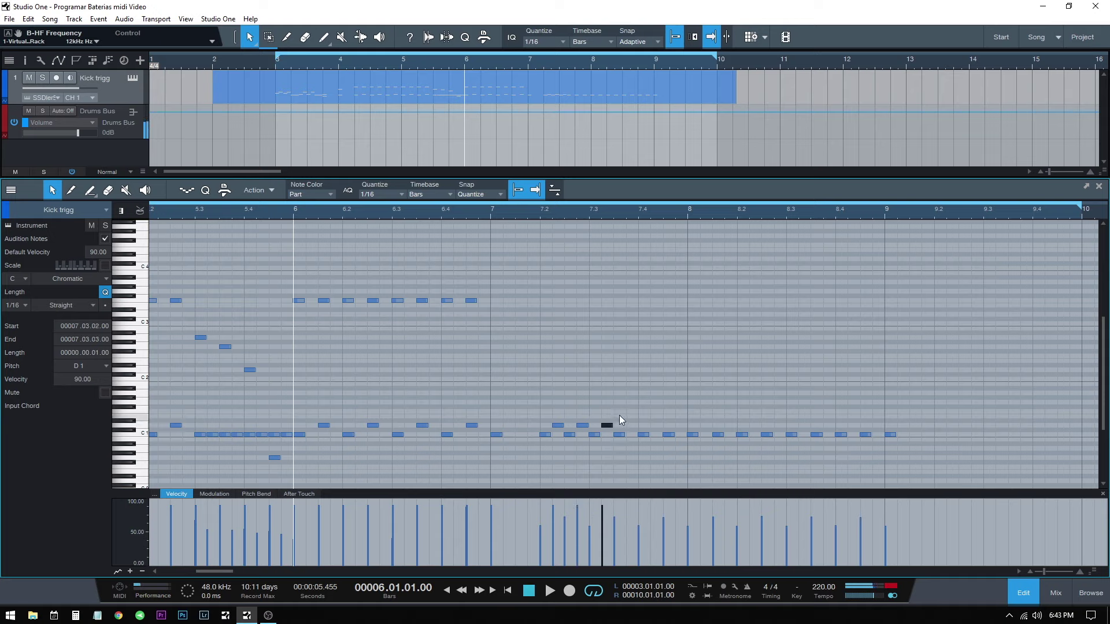
double_click(607, 426)
left_click_drag(613, 415, 554, 429)
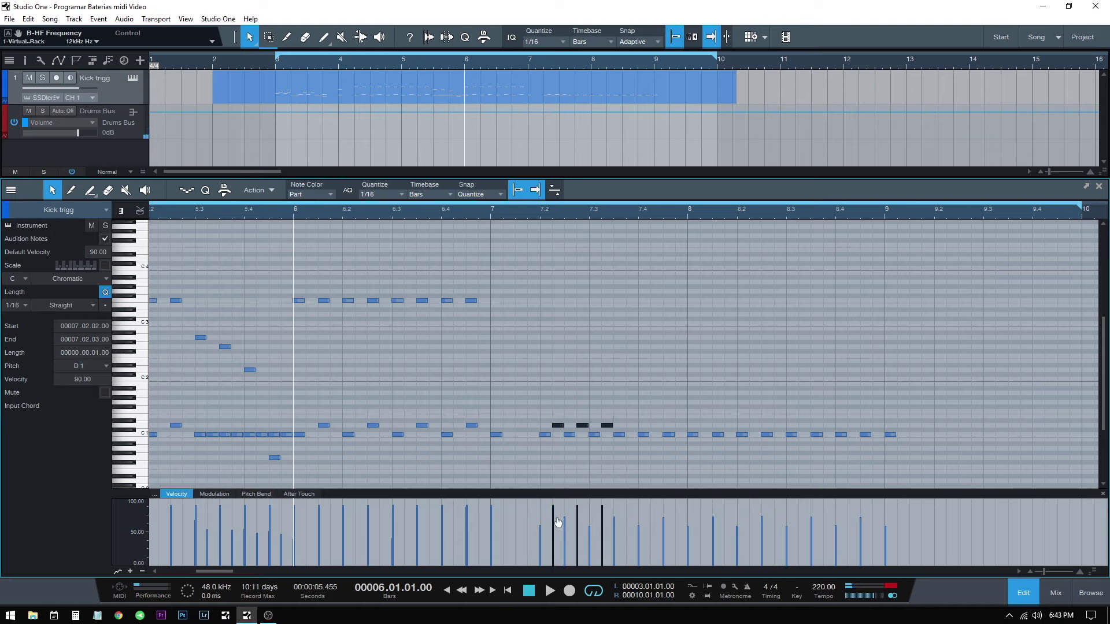
left_click_drag(558, 517, 552, 547)
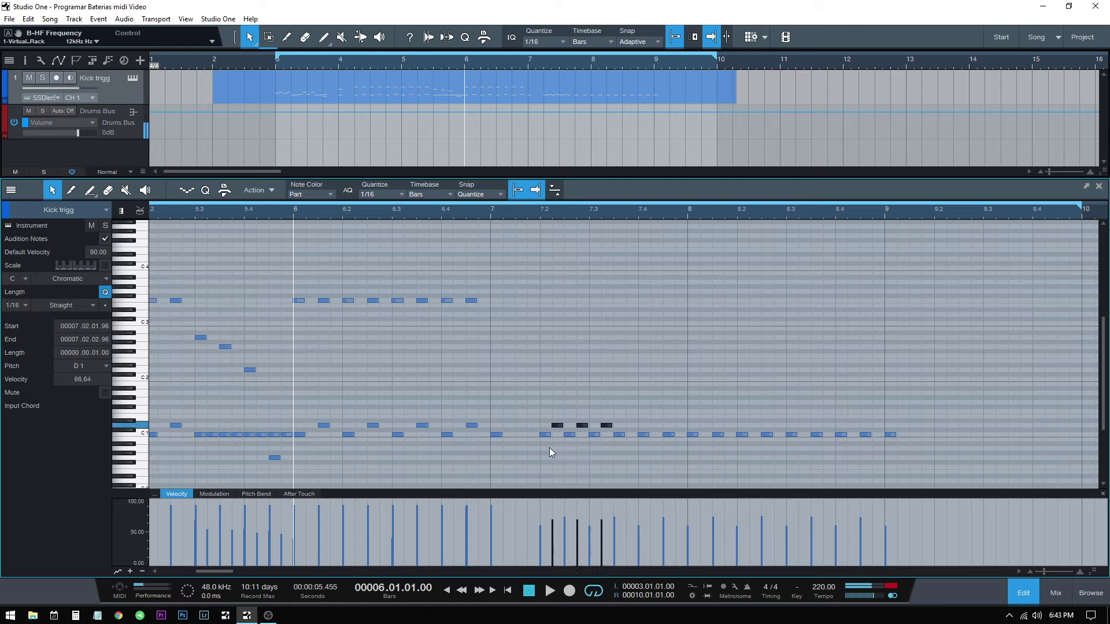
Step: Lower the velocity of the second and third D 1 notes after 7.2.2 to about 53
left_click(546, 382)
left_click(558, 426)
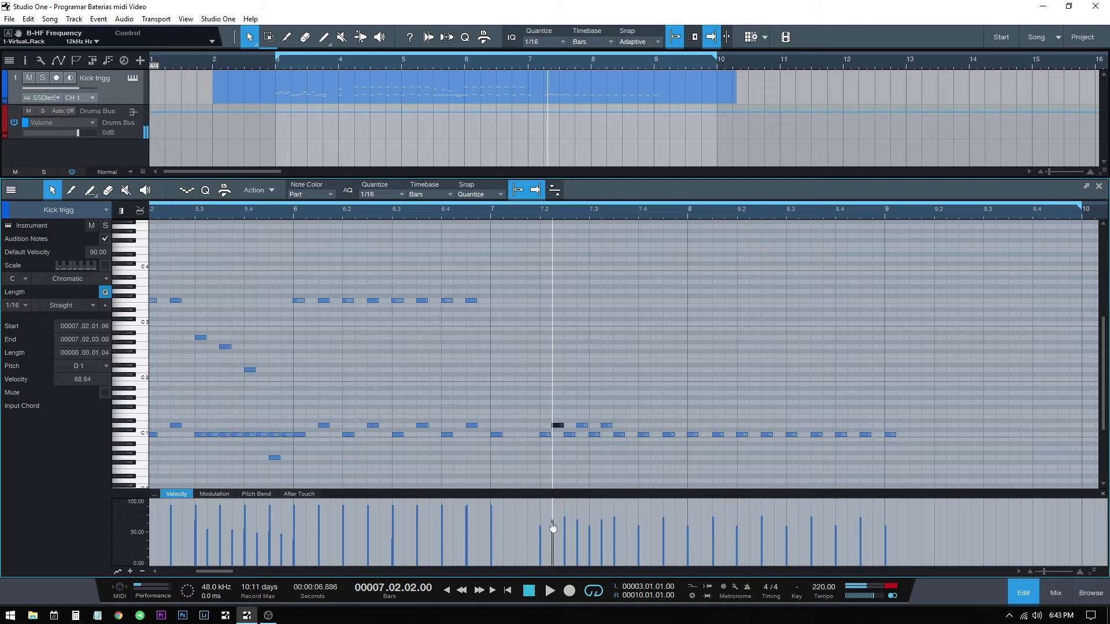
left_click_drag(583, 524, 606, 549)
Step: Duplicate the two softer D 1 notes repeatedly until they run just past bar 9, and play the passage
left_click_drag(626, 405, 580, 429)
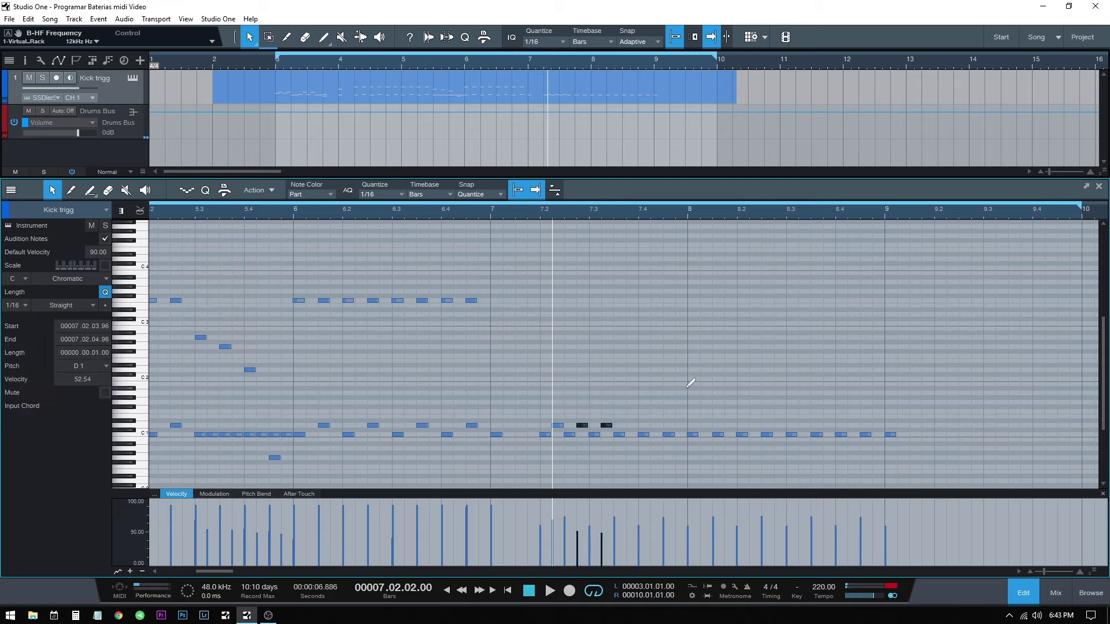
key("d")
key("d")
key("d")
key("d")
key("d")
key("d")
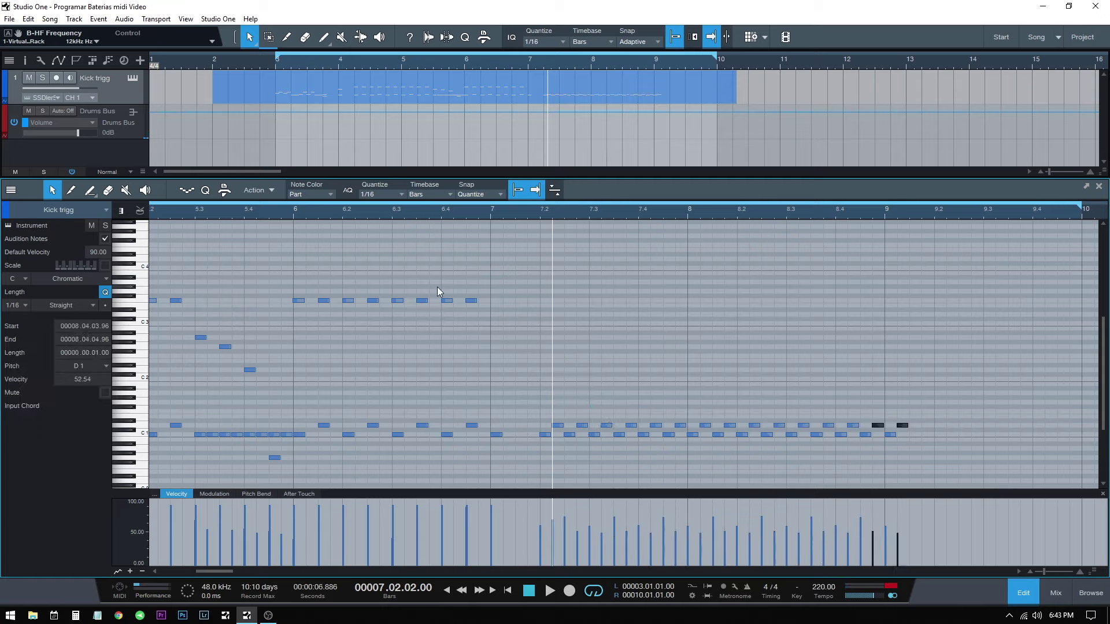
left_click(435, 388)
key("space")
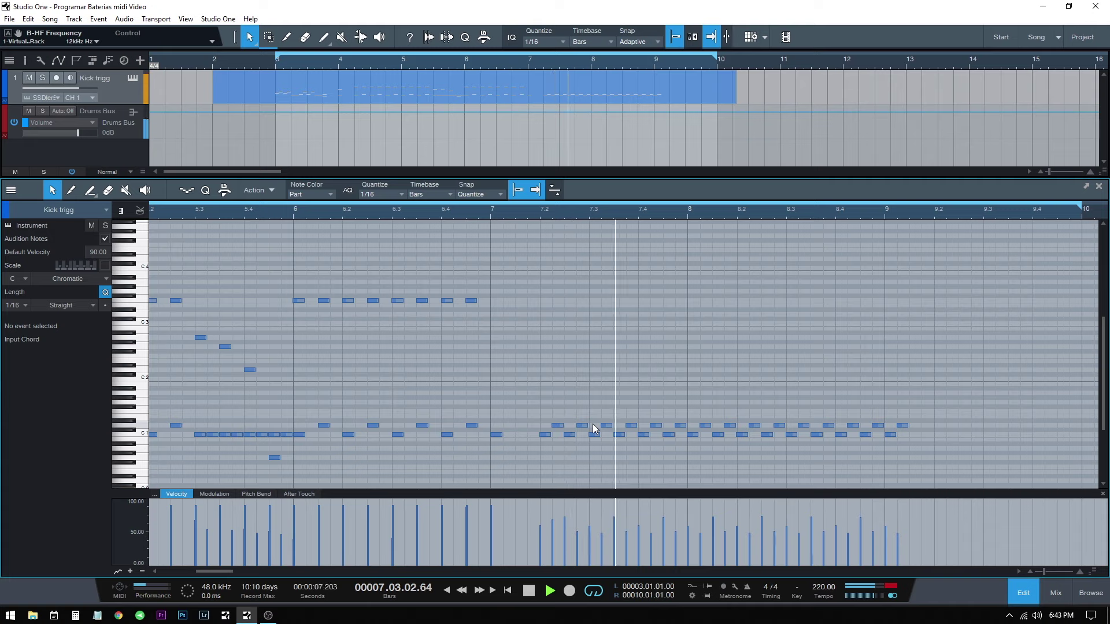
key("space")
Step: Lower the velocity of the first D 1 note at 7.2.2 to about 58 and play the passage
left_click(557, 426)
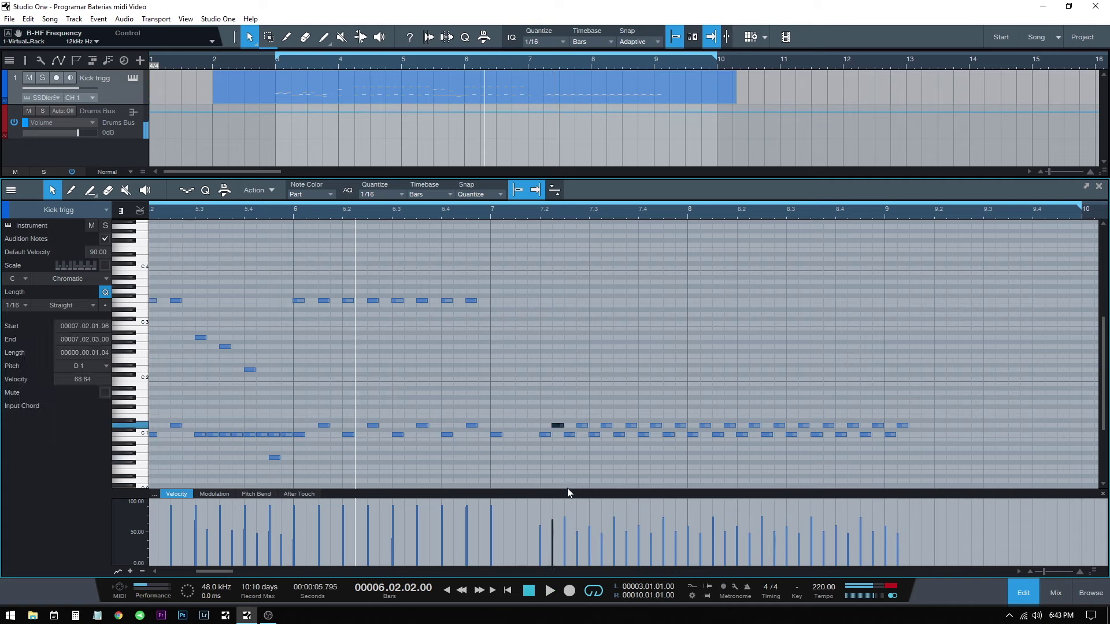
left_click_drag(555, 535, 553, 547)
key("space")
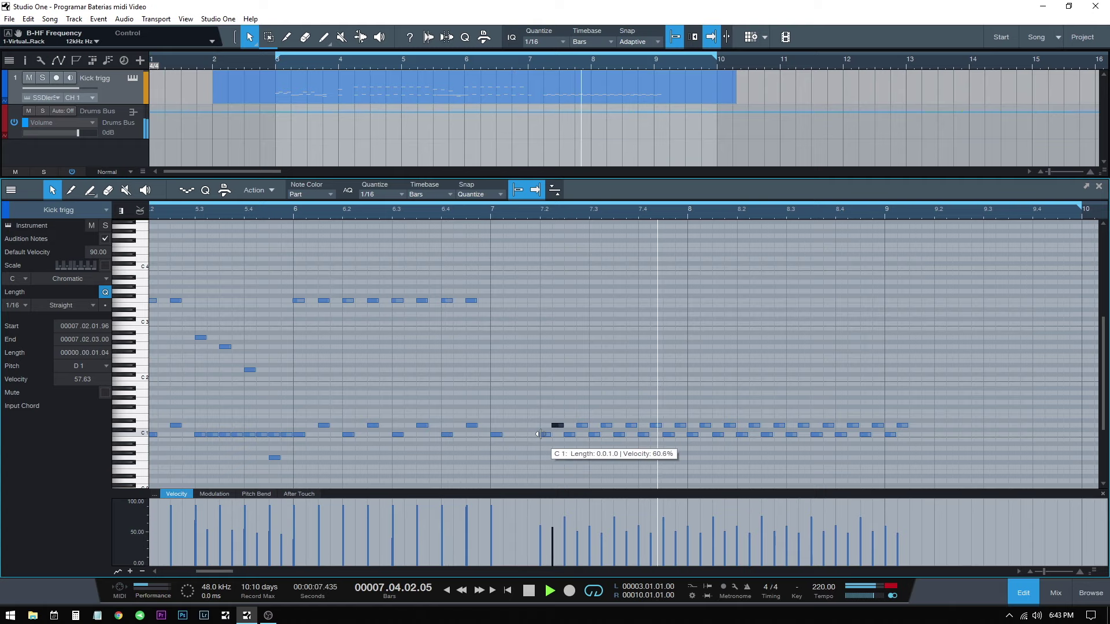
key("space")
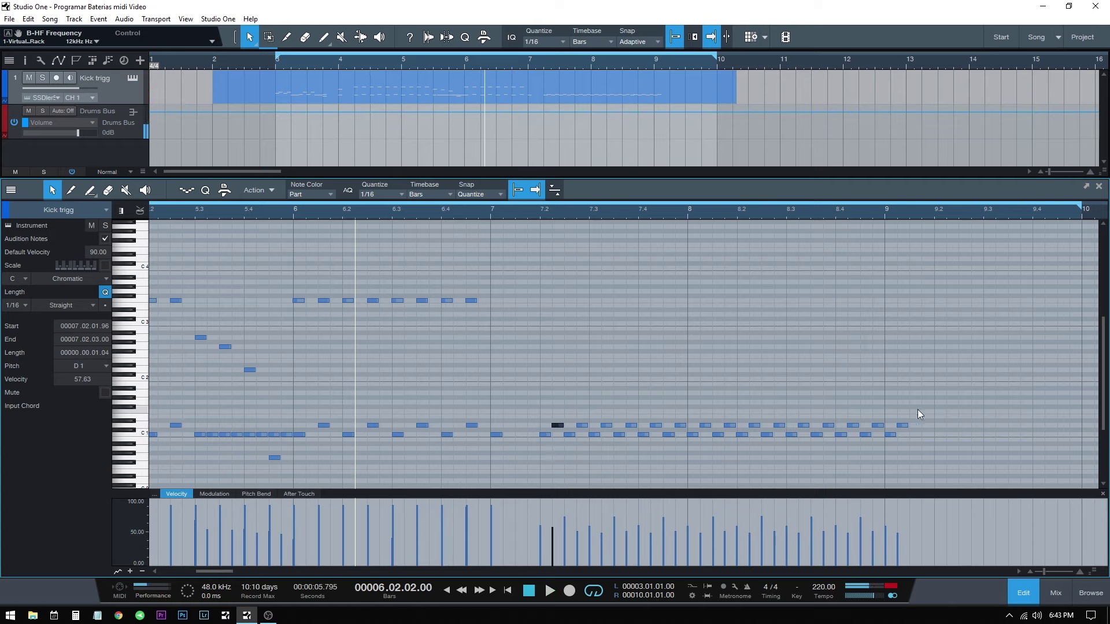
Step: Delete the last C 1 and D 1 notes starting at bar 9 and play the pattern from 5.2.2
left_click_drag(946, 400, 883, 450)
key("Delete")
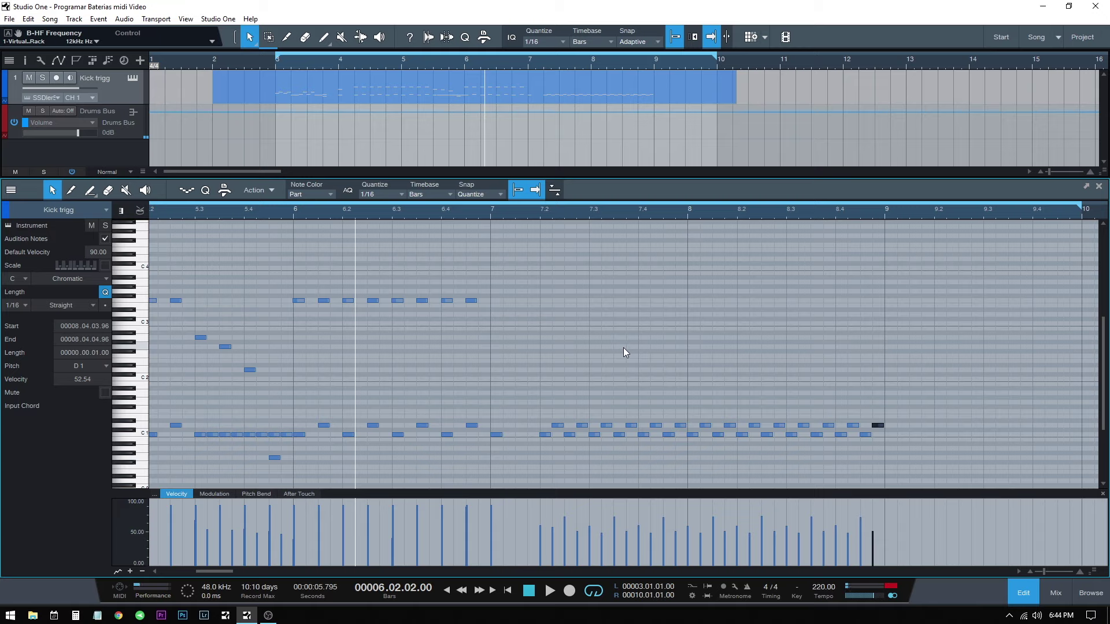
key("w")
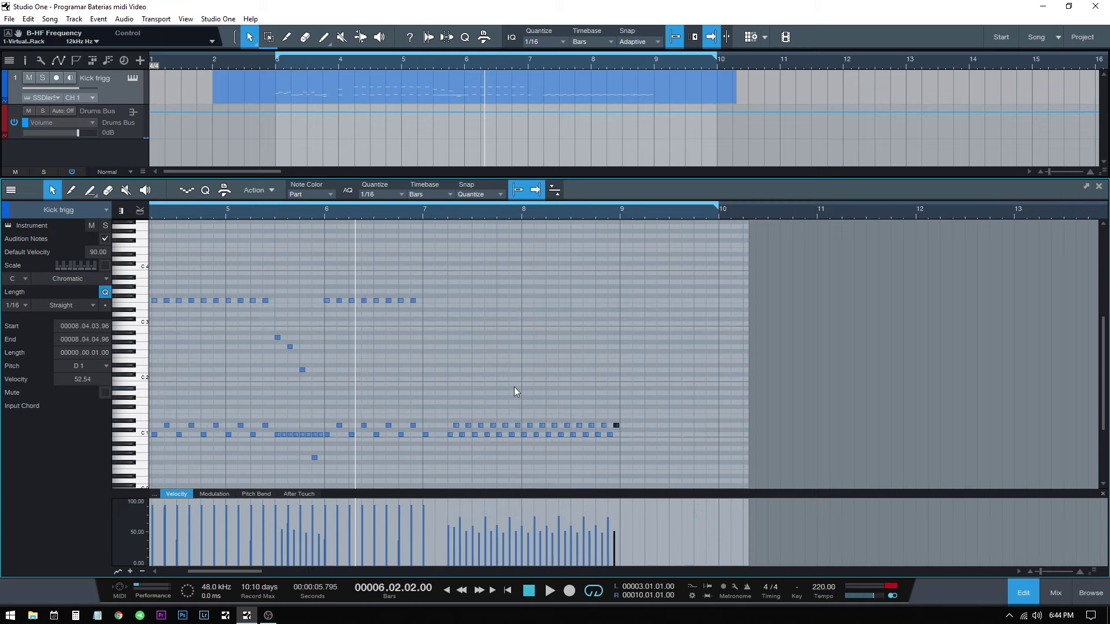
scroll(512, 390, "left", 5)
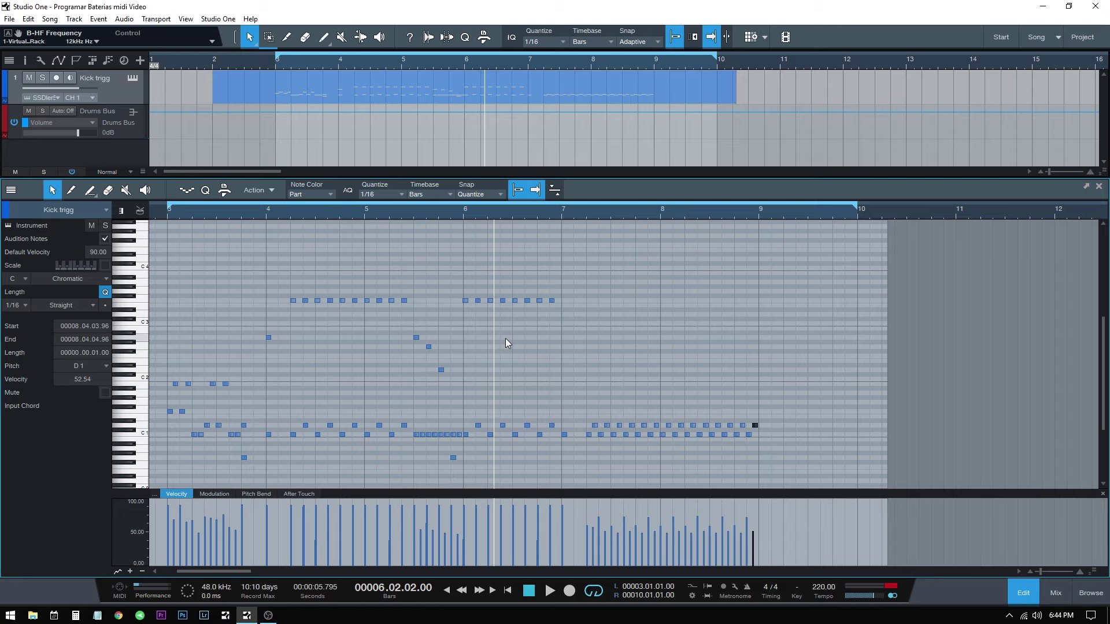
left_click(403, 389)
key("space")
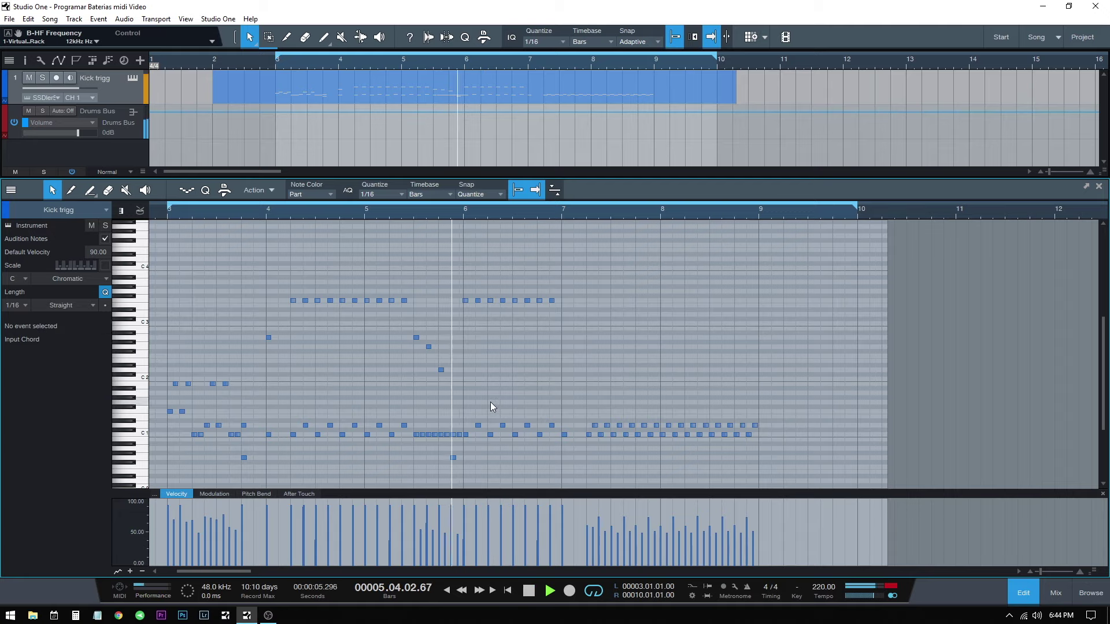
key("space")
key("space")
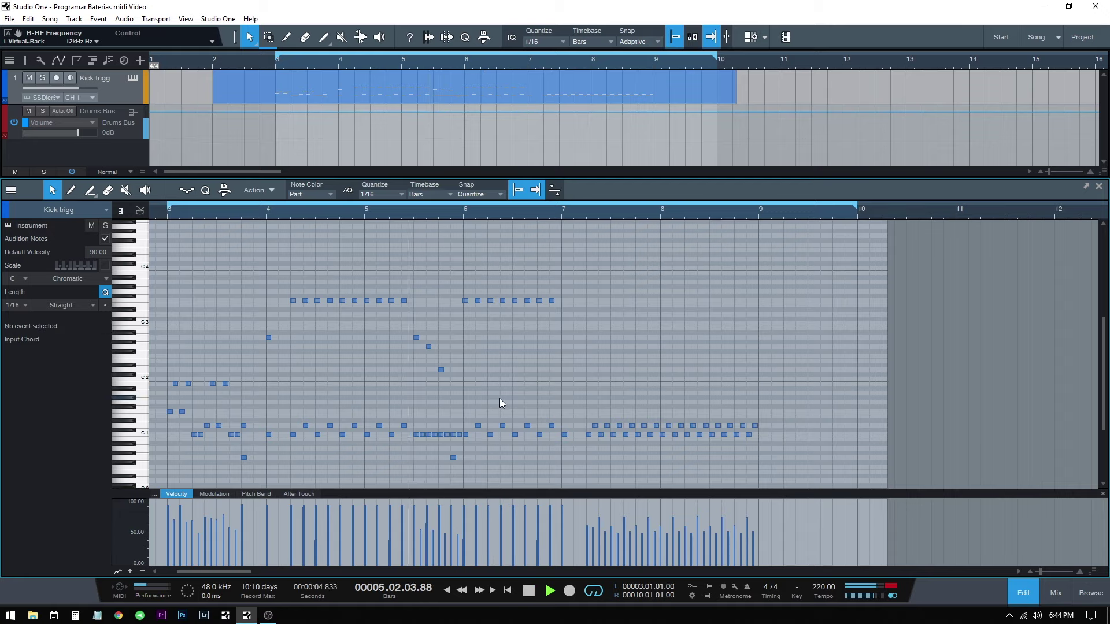
key("space")
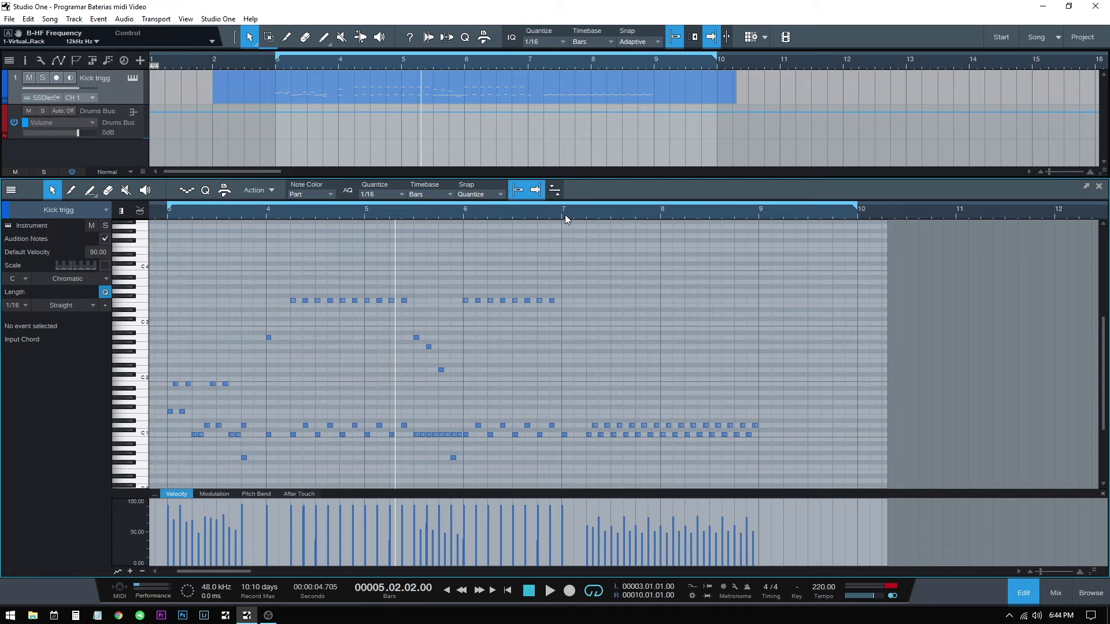
Step: Add a 1/16 G 2 note at the start of bar 7 and play the passage from 5.4
left_click_drag(565, 214, 557, 300)
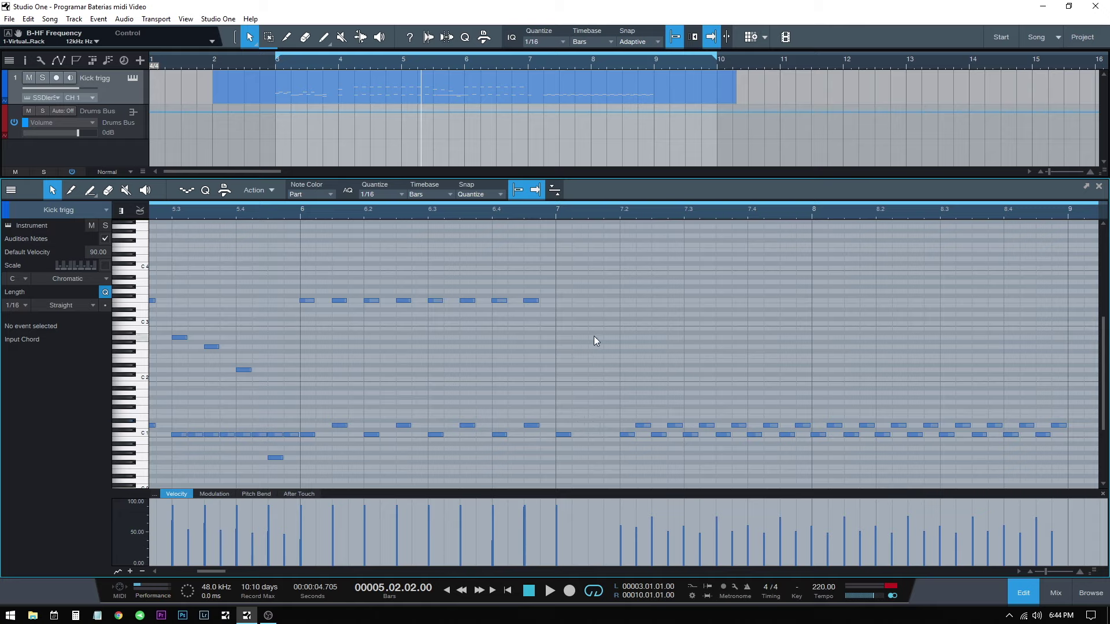
double_click(562, 351)
key("ctrl+Up")
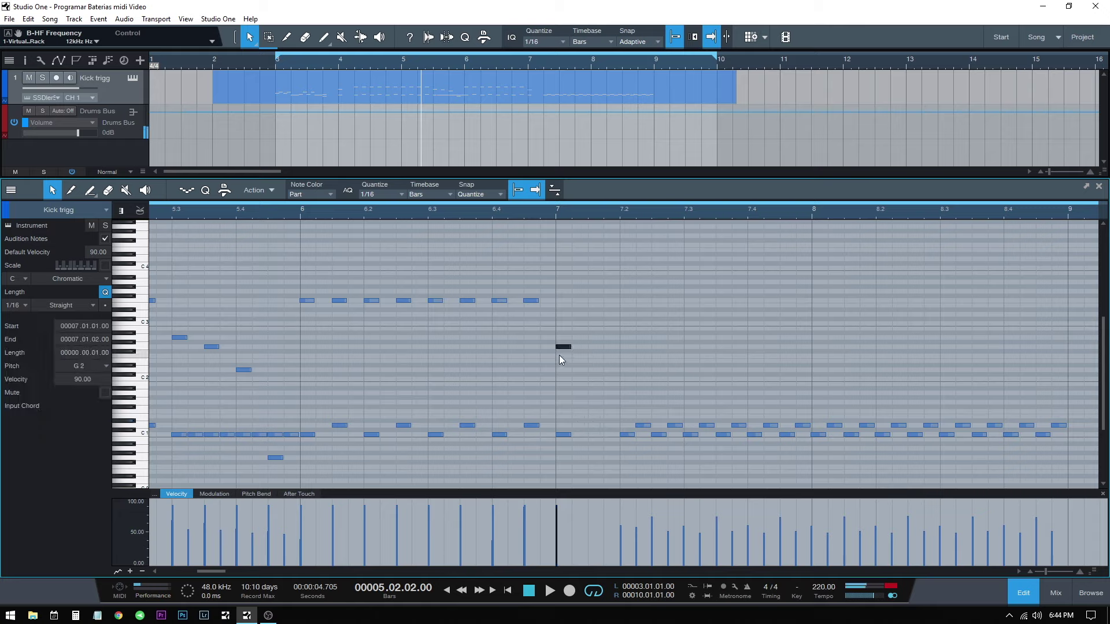
left_click(242, 286)
key("space")
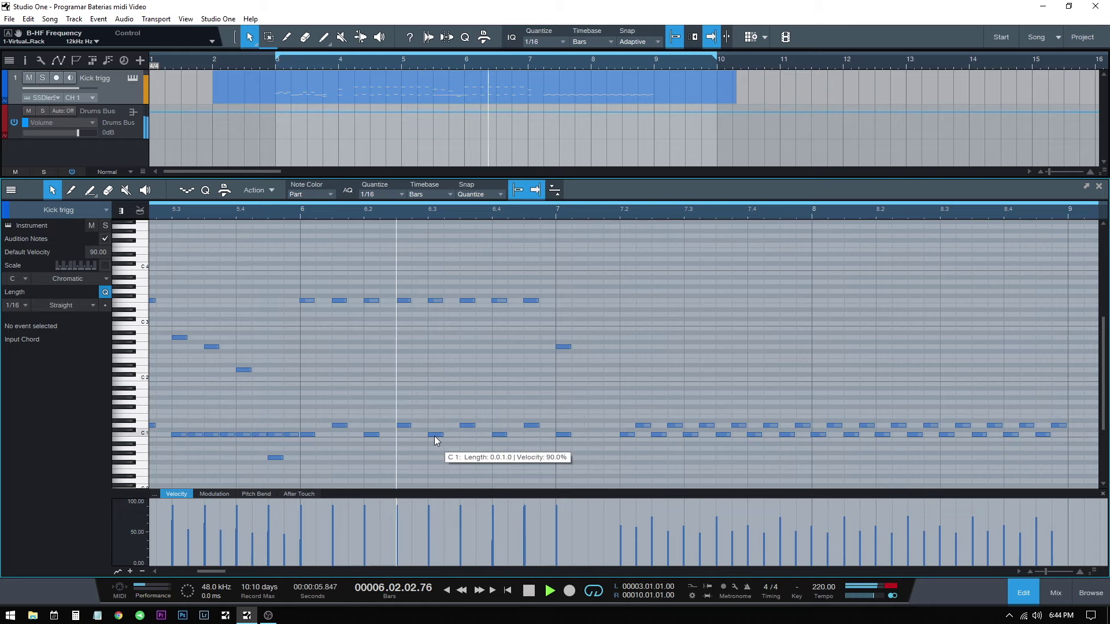
key("space")
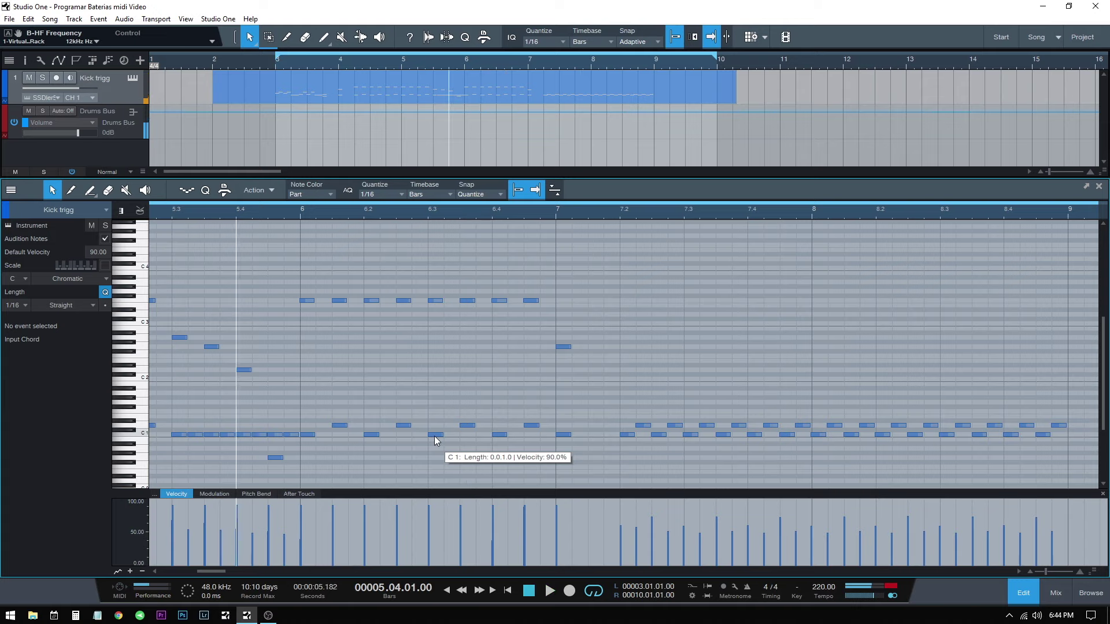
Step: Add a 1/16 A 2 note at 7.2 and 1/16 F 2 notes at 7.3, 7.4, 8.1 and 8.2
left_click(629, 337)
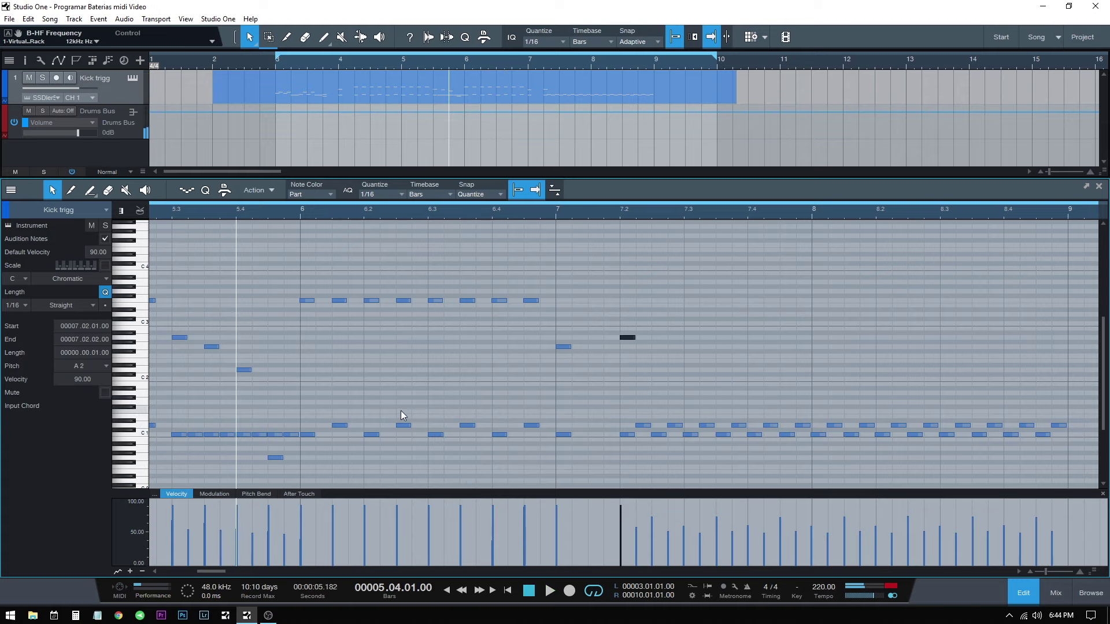
left_click(692, 356)
left_click(755, 356)
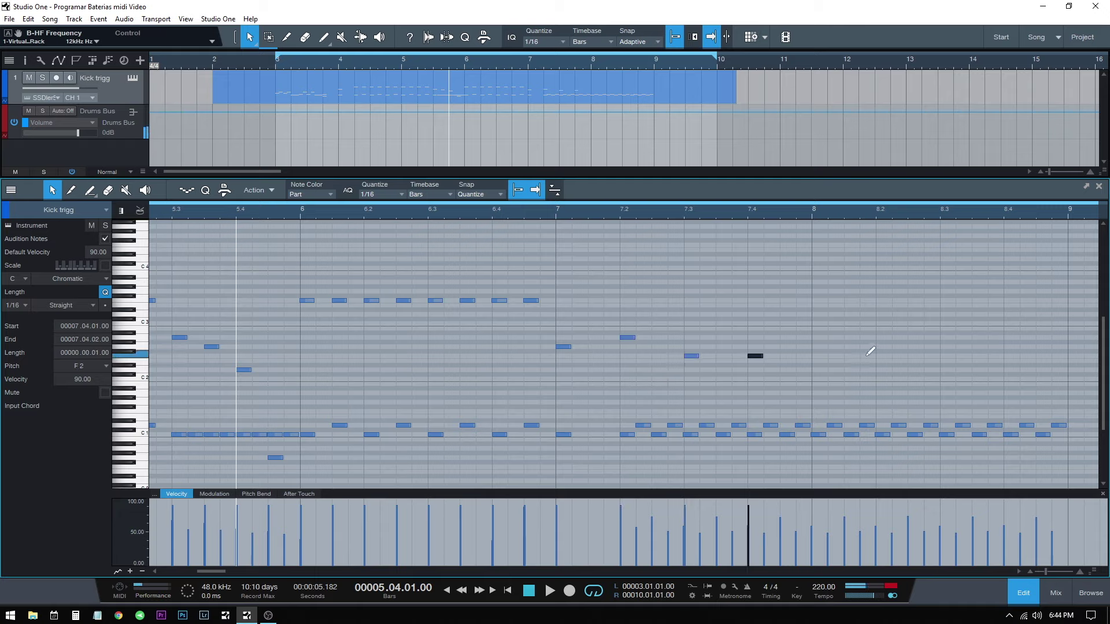
left_click(820, 356)
left_click(883, 356)
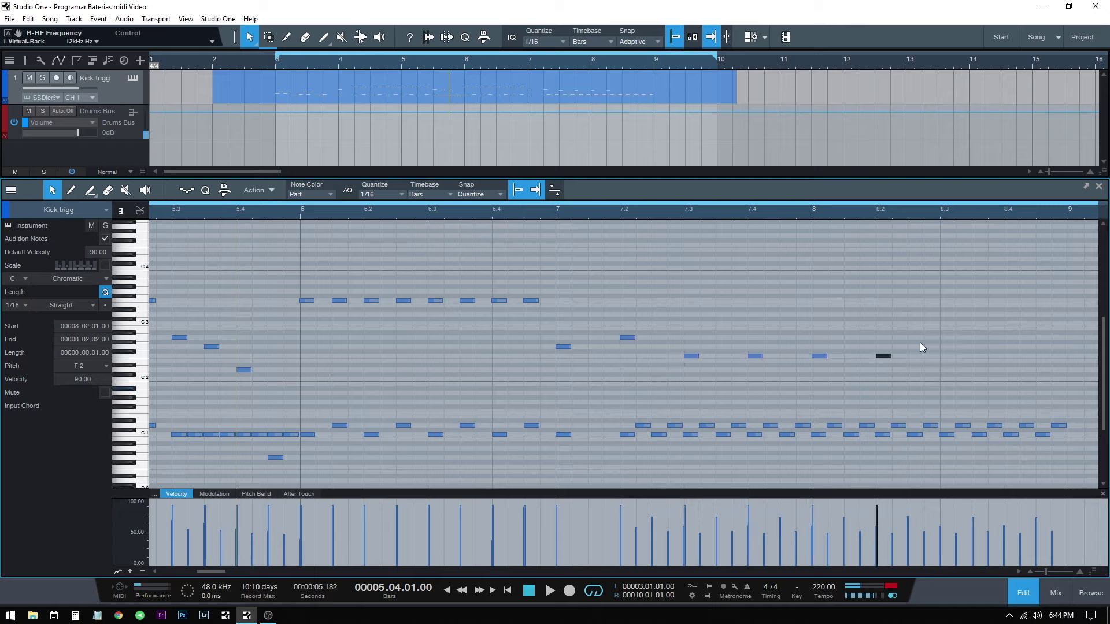
Step: Copy the four F 2 notes to D# 2 an eighth earlier, starting at 7.2.3, with a velocity of about 70
left_click_drag(921, 341, 664, 368)
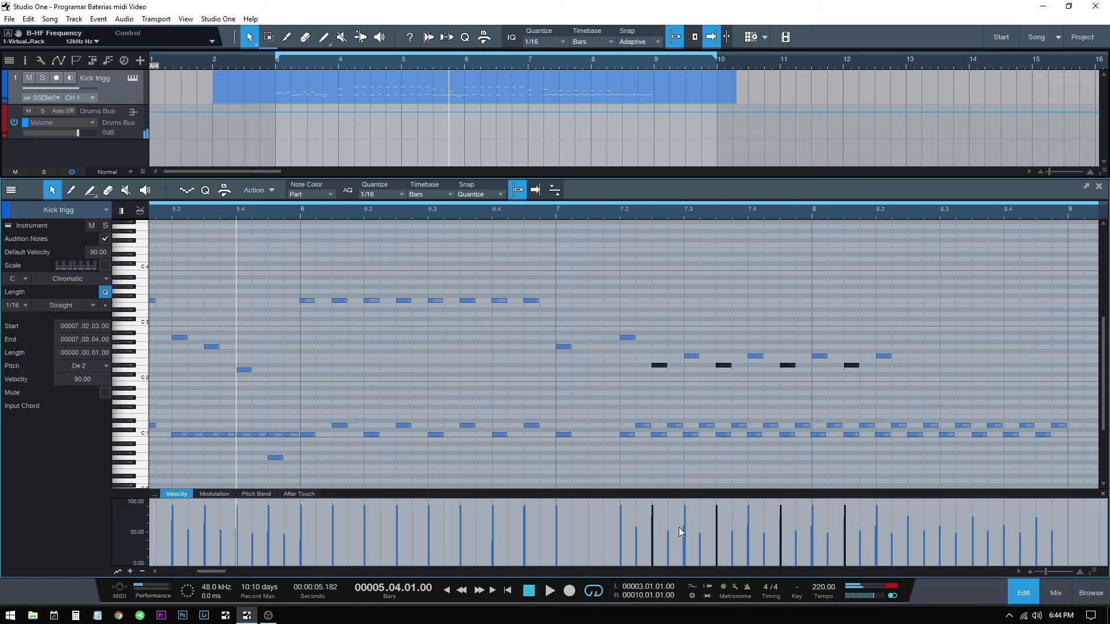
left_click_drag(652, 517, 652, 531)
Step: Humanize the F 2 and D# 2 notes with velocity range -1% to 2% and note start range -0.00.07 to 0.00.00, and play them
left_click_drag(651, 335, 955, 376)
key("alt+h")
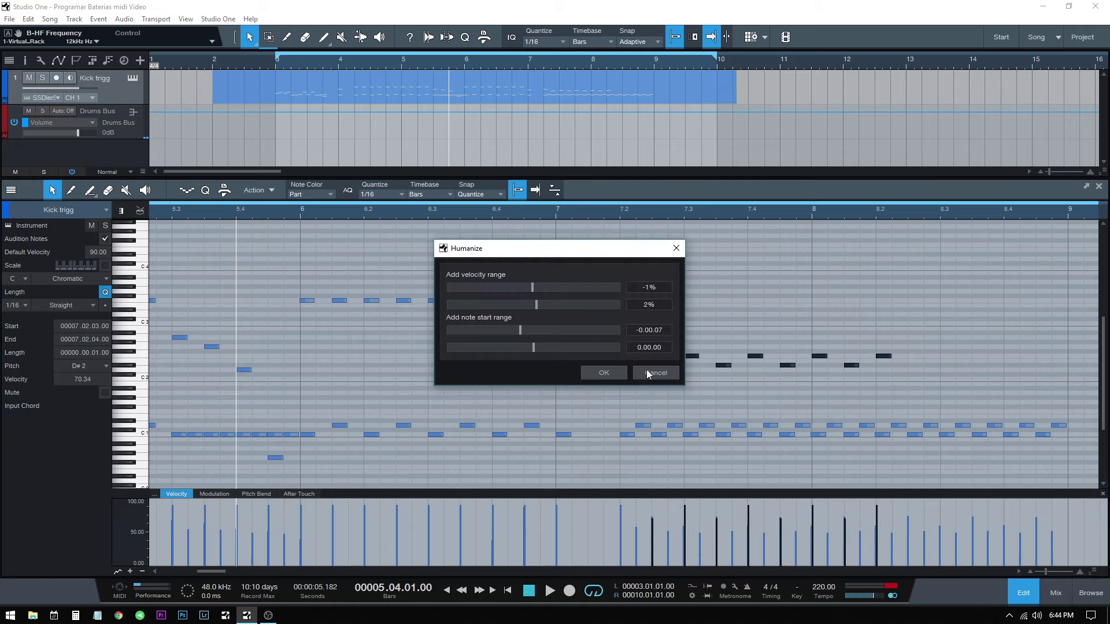
left_click(602, 373)
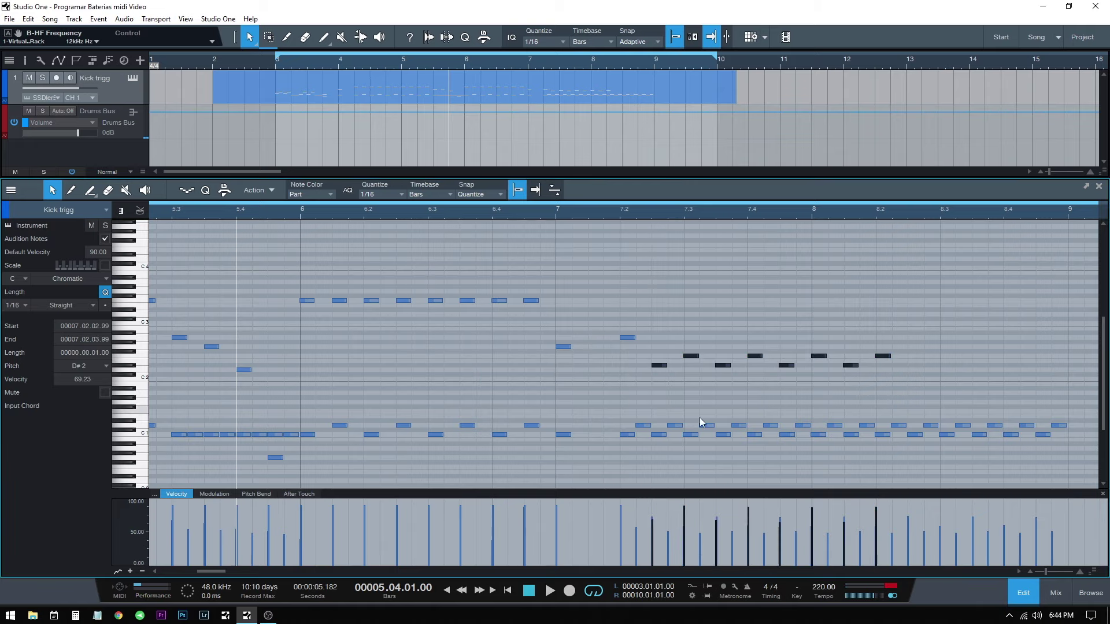
left_click(361, 258)
key("space")
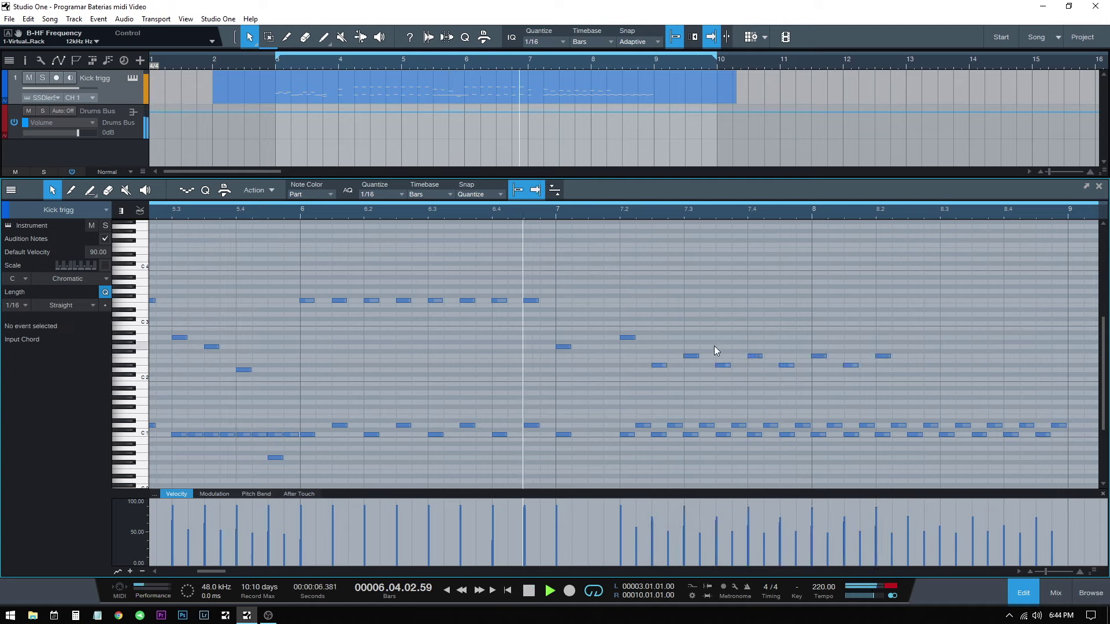
key("space")
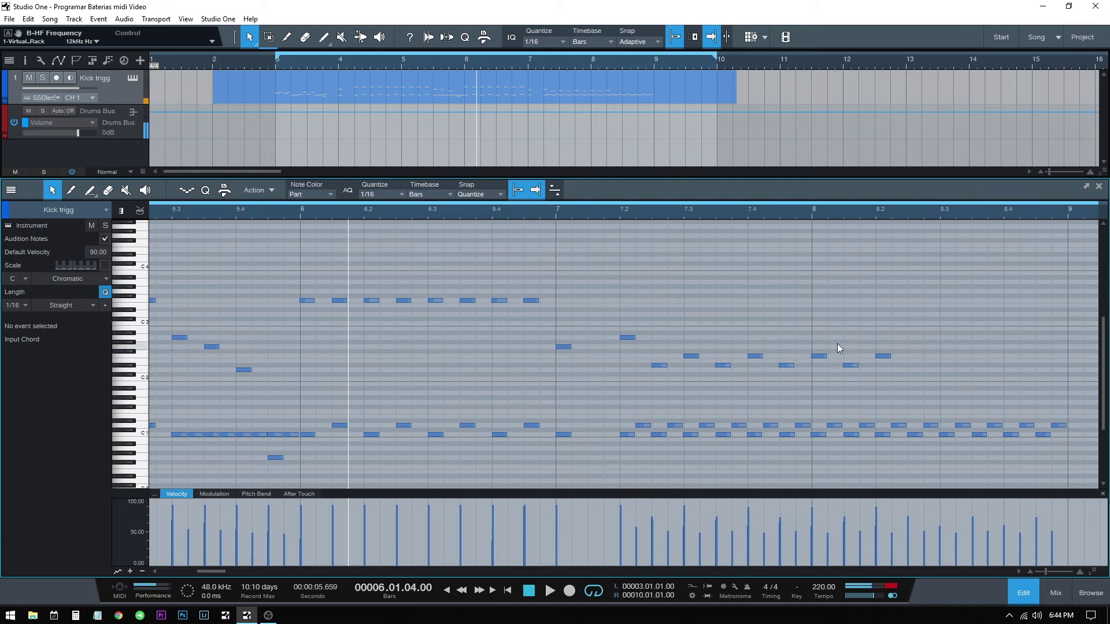
Step: Lower the F 2 note at 7.4 to E 2 and play the passage from 6.4.3
left_click_drag(828, 335, 717, 355)
left_click_drag(795, 338, 736, 362)
key("Left")
key("Left")
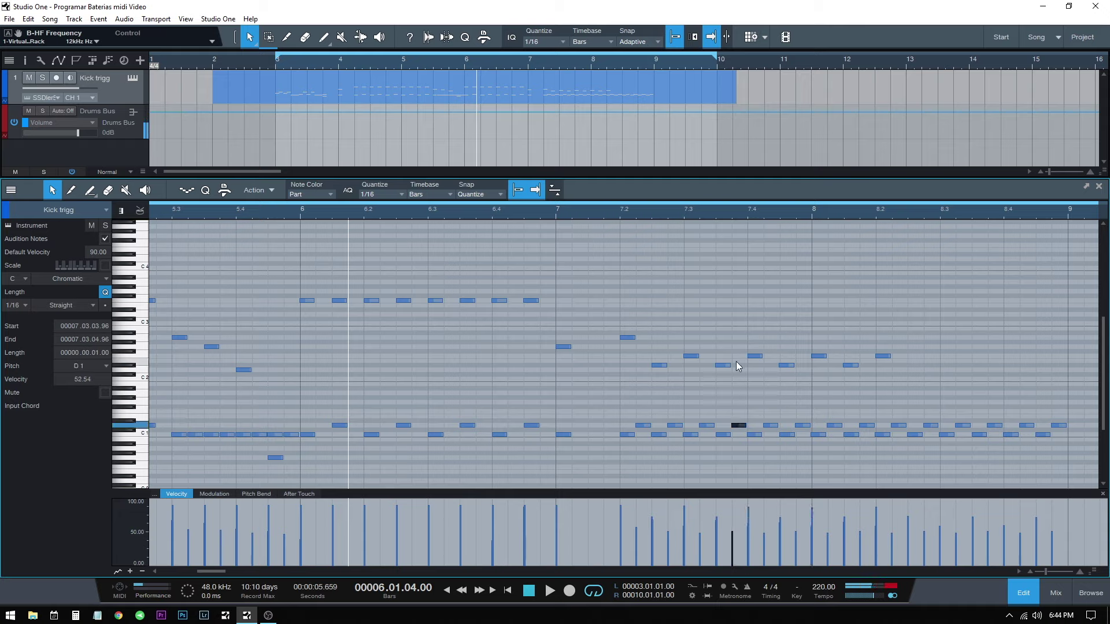
key("Down")
key("Down")
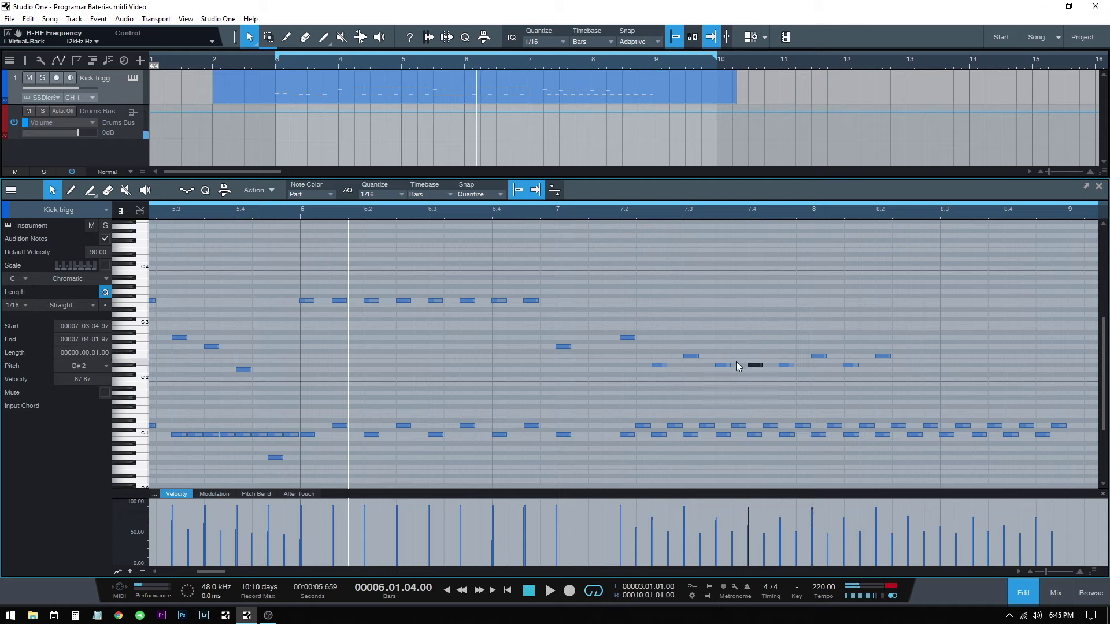
key("Up")
left_click(581, 281)
key("space")
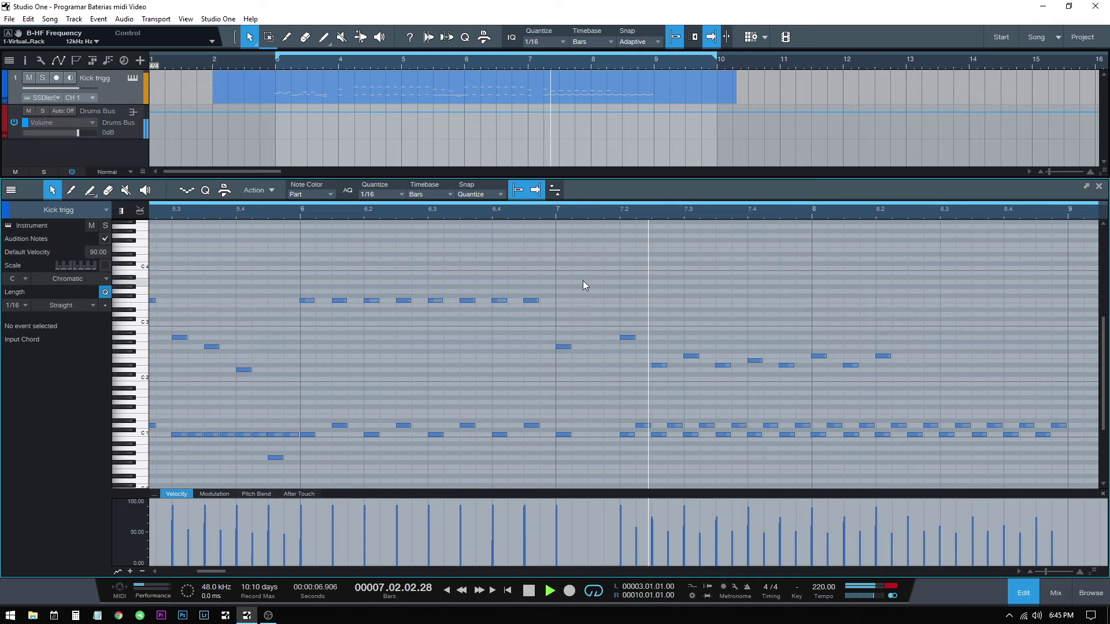
key("space")
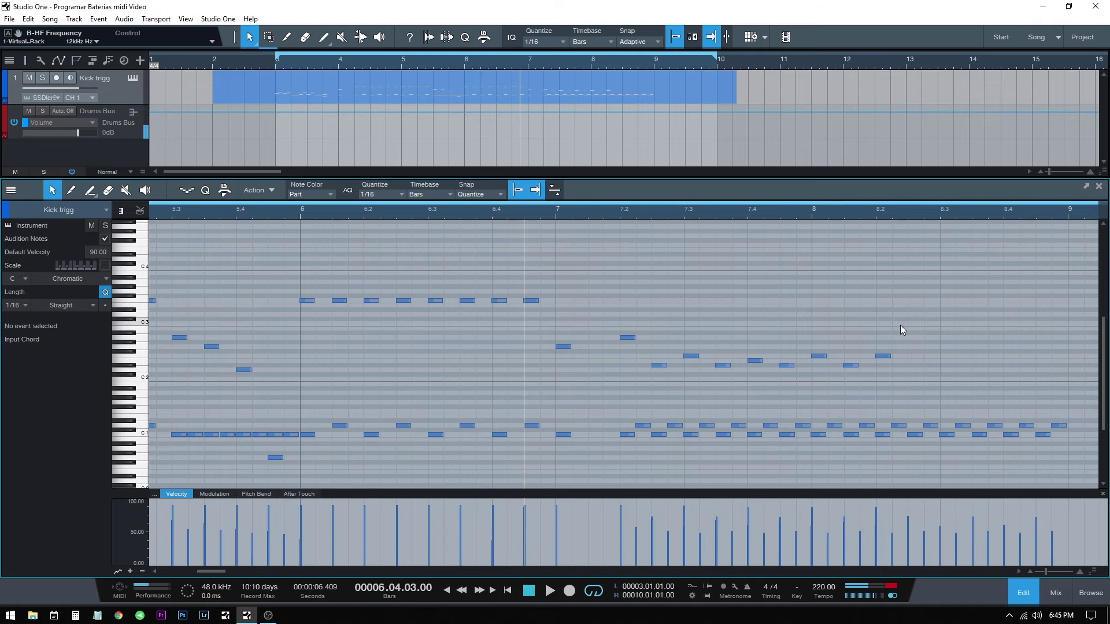
Step: Extend the alternating F 2, D# 2 and E 2 notes through bar 8 up to bar 9, and play the pattern
key("w")
key("w")
key("w")
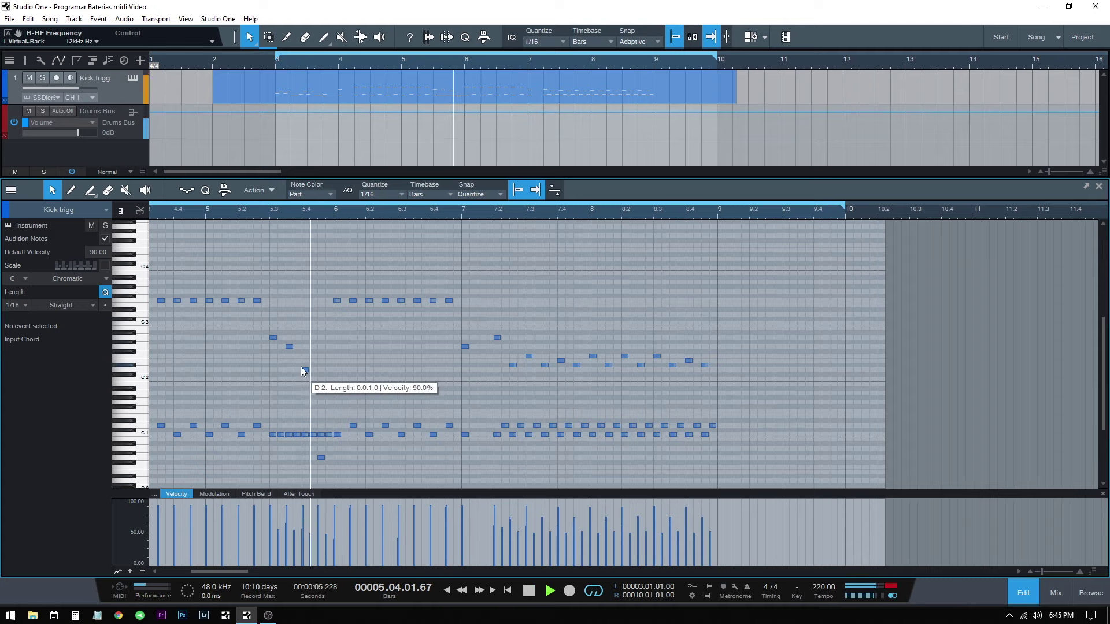
key("space")
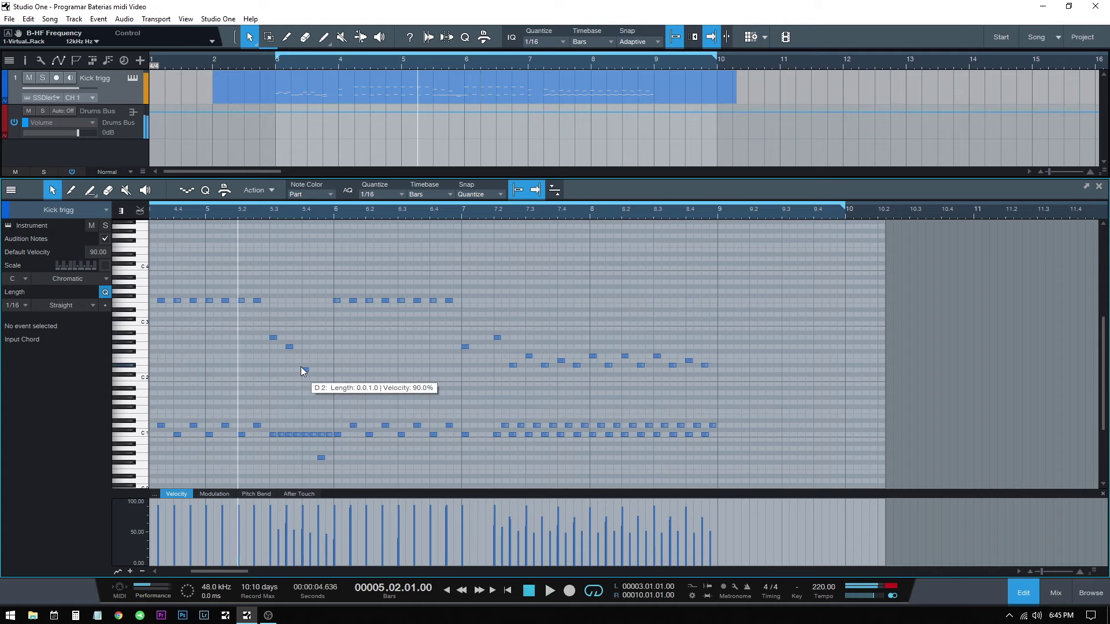
key("space")
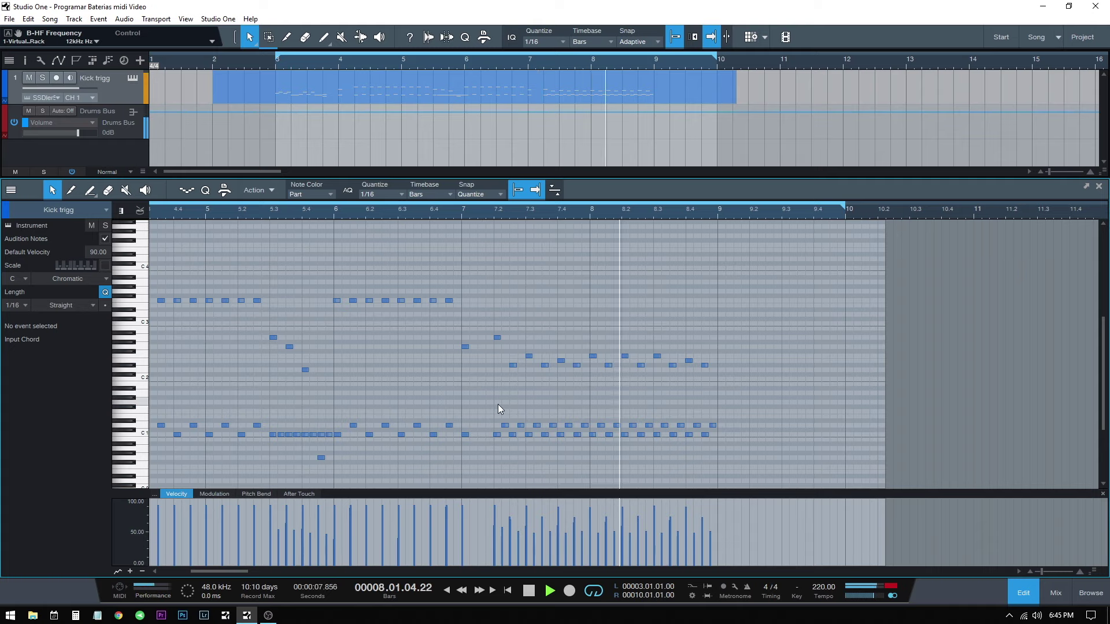
key("space")
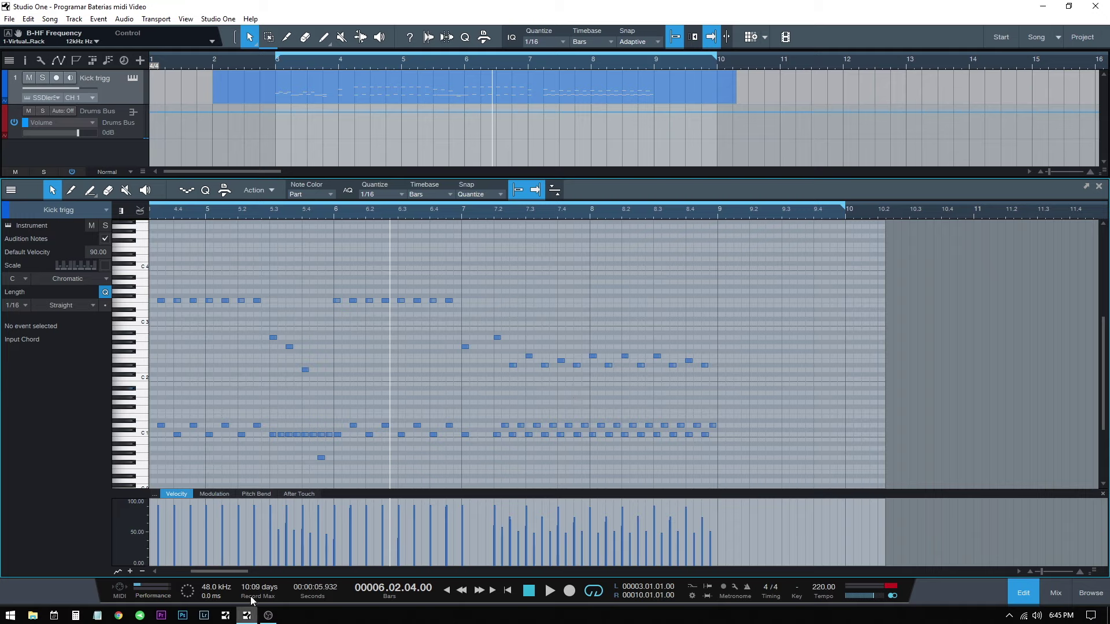
Step: Set Dropout Protection to High in the Performance Monitor and close it
left_click(152, 595)
left_click(582, 308)
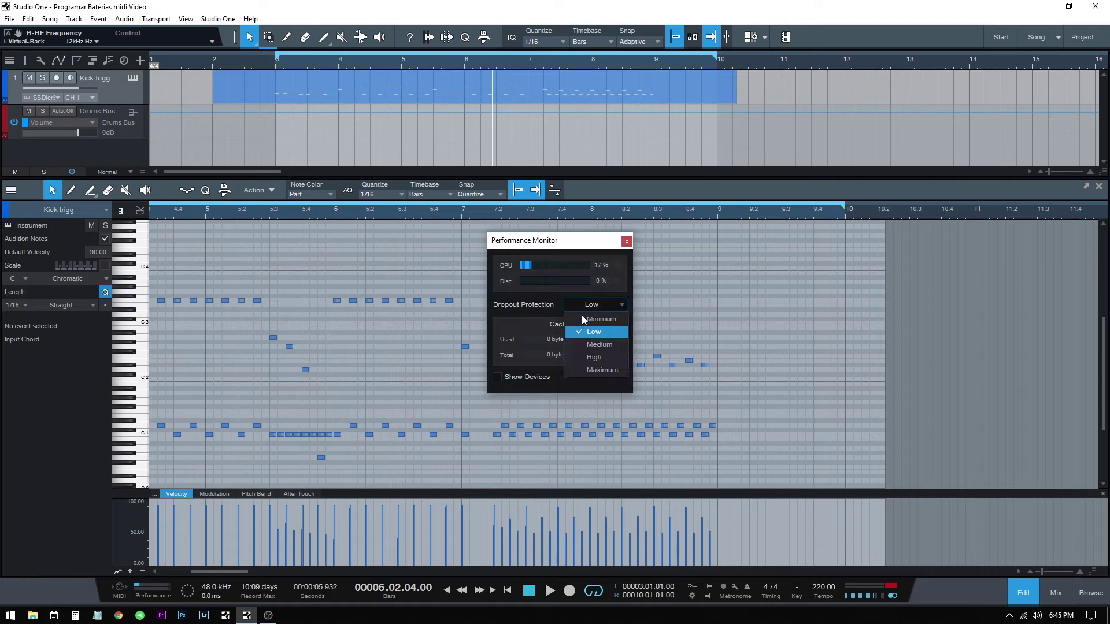
left_click(601, 359)
left_click(627, 242)
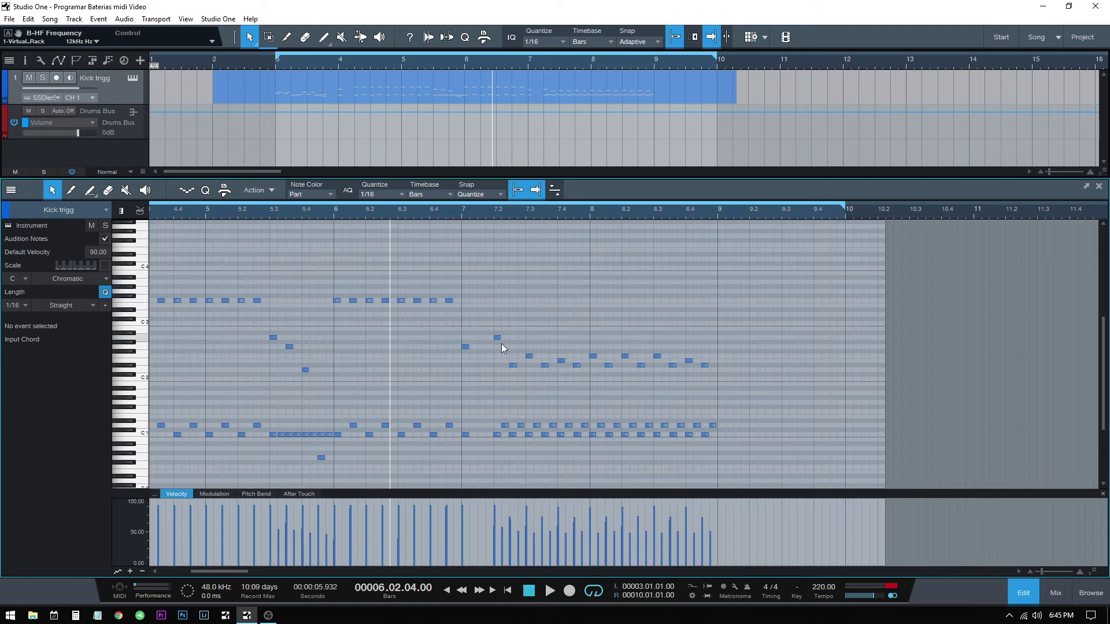
Step: Play the passage from 6.2.4, and play the whole pattern from 2.4.3 just before bar 3
key("space")
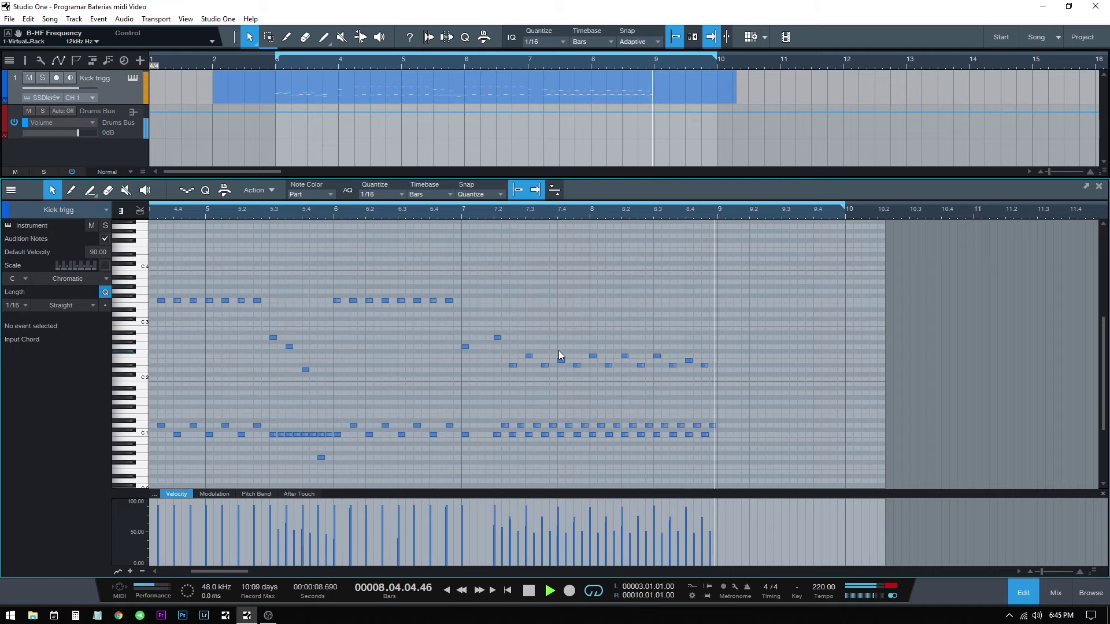
key("space")
key("w")
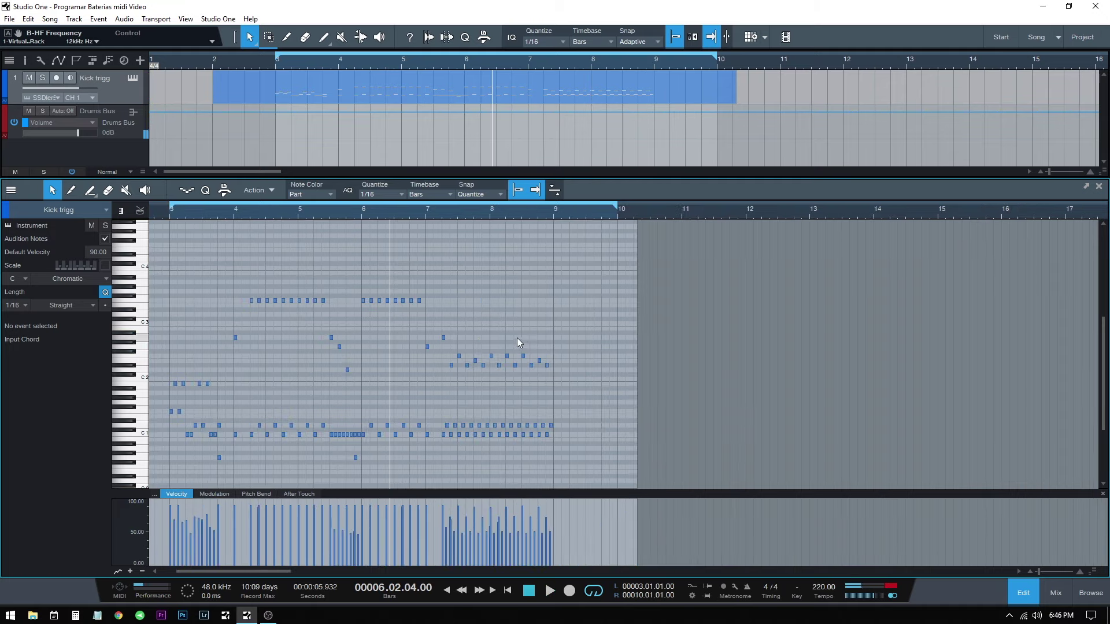
left_click(248, 217)
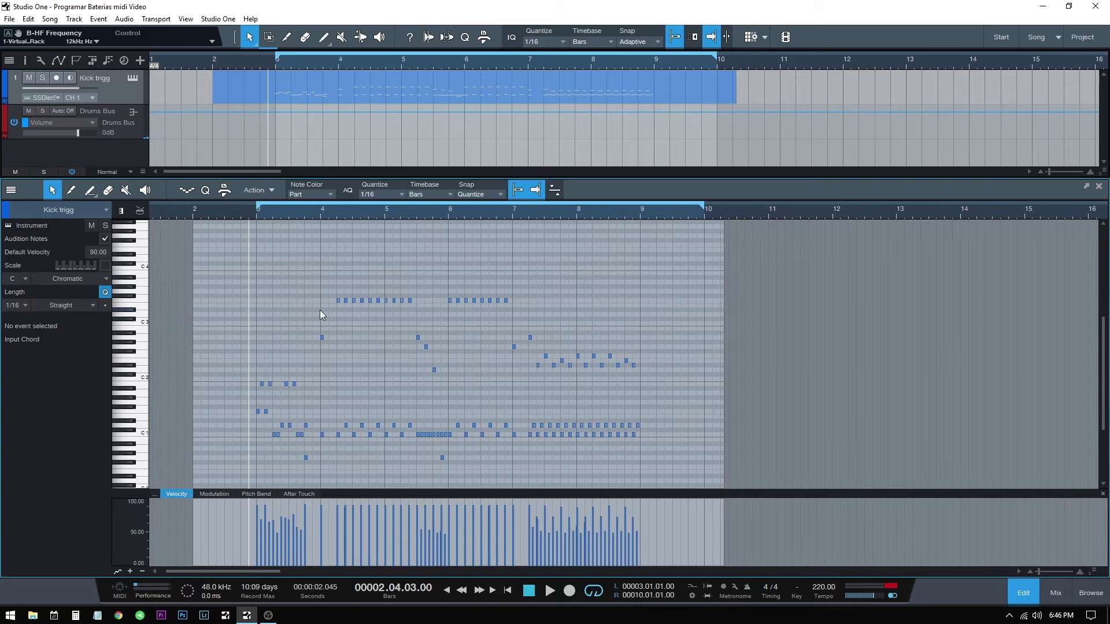
key("space")
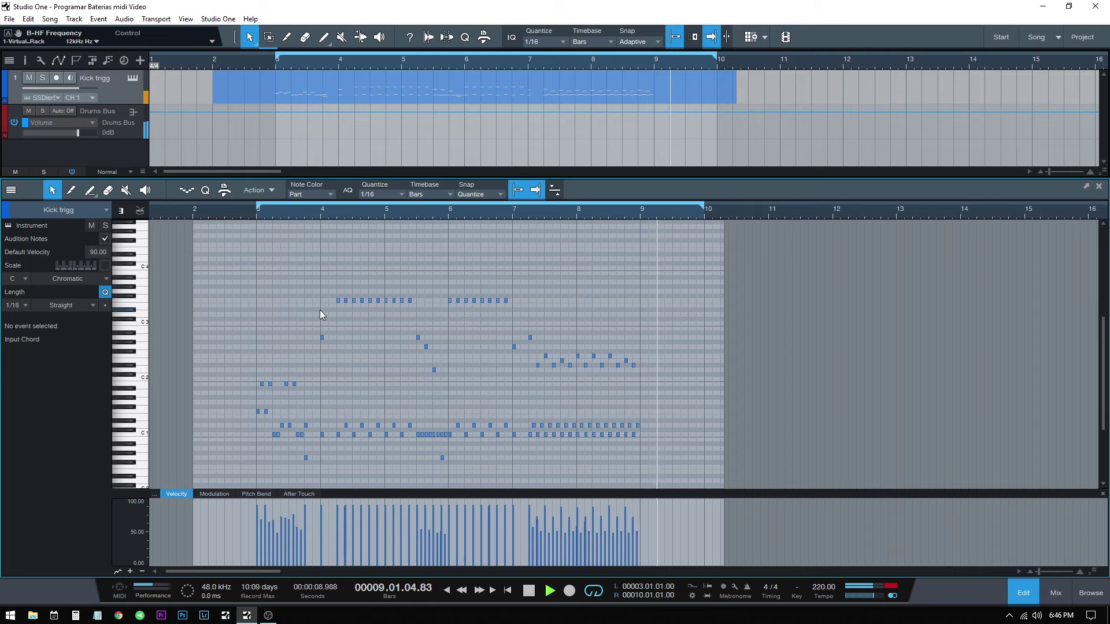
key("space")
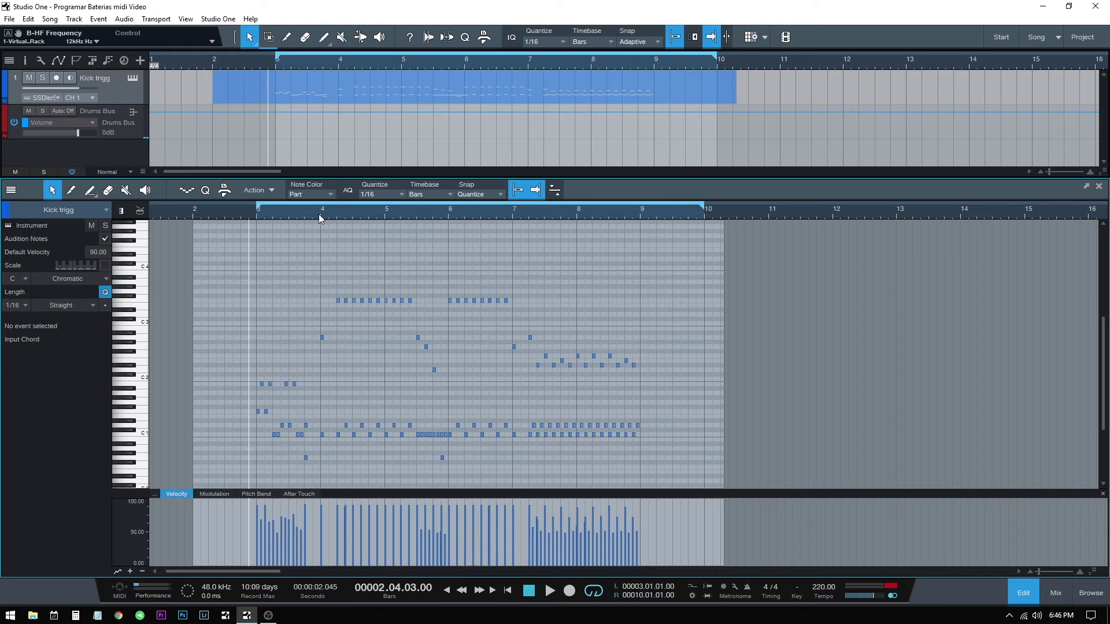
Step: Humanize the C 1 notes at 4.3, 4.4 and 5.1 with velocity range -7% to 2% and note start range -0.00.07 to 0.00.00
left_click_drag(321, 219, 355, 237)
key("space")
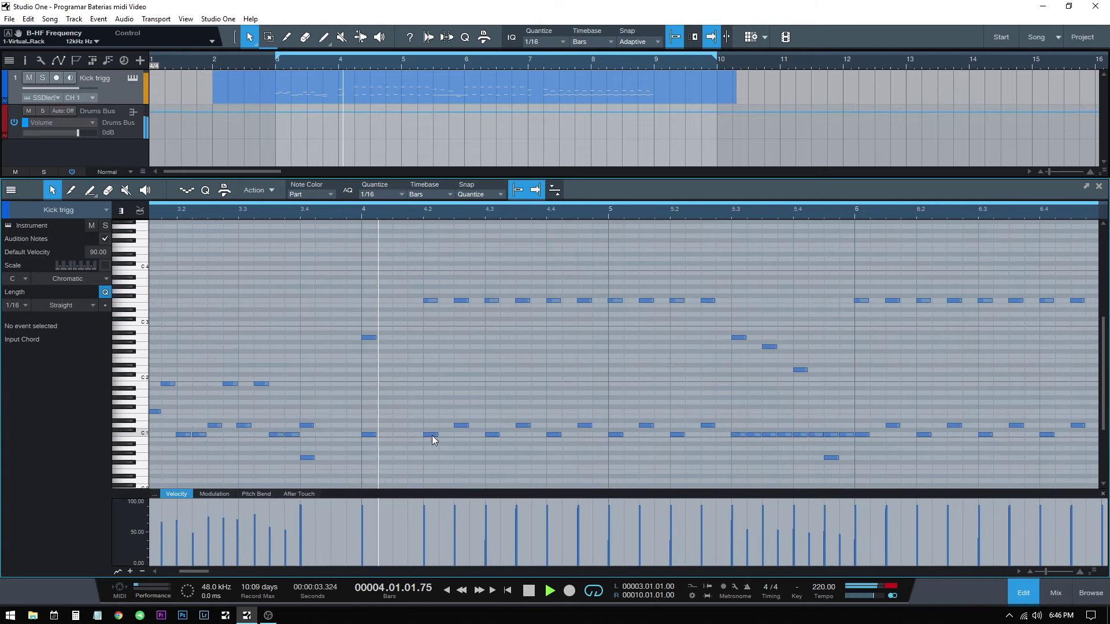
key("space")
left_click_drag(454, 438, 669, 435)
key("alt+h")
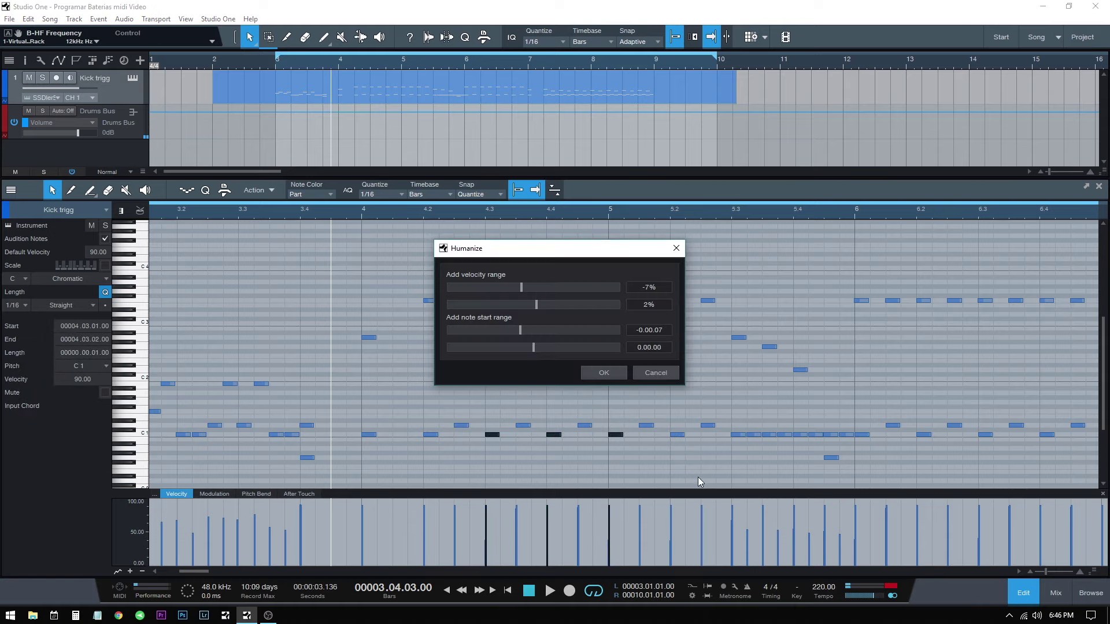
key("Return")
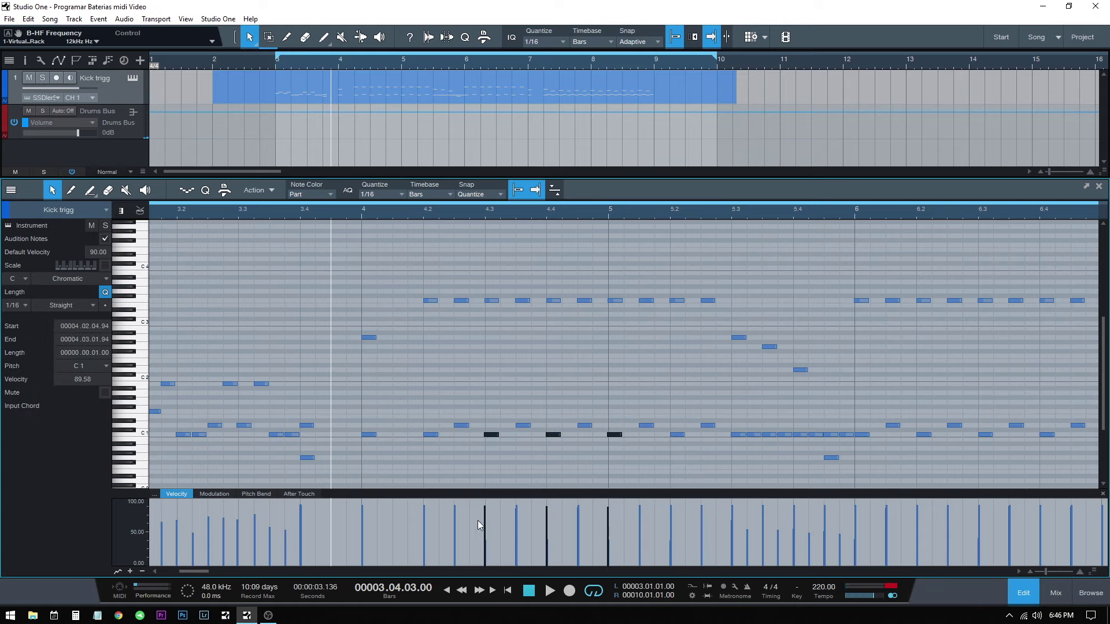
Step: Lower the velocity of the selected C 1 notes at 4.3, 4.4 and 5.1 to about 80%, and play the passage
left_click_drag(478, 520, 488, 532)
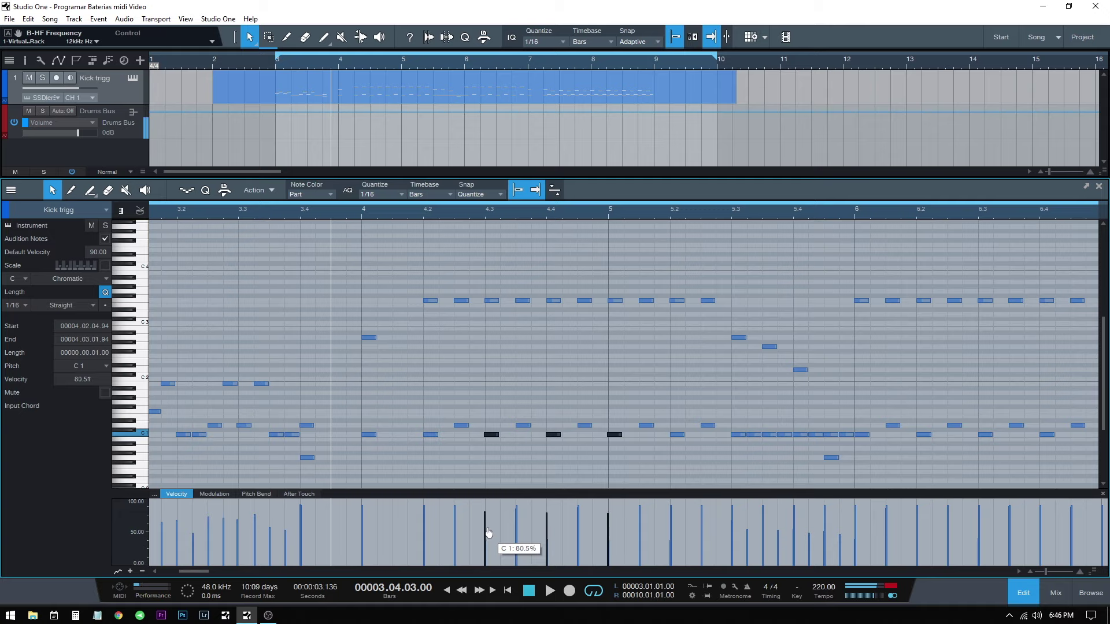
key("space")
left_click(234, 311)
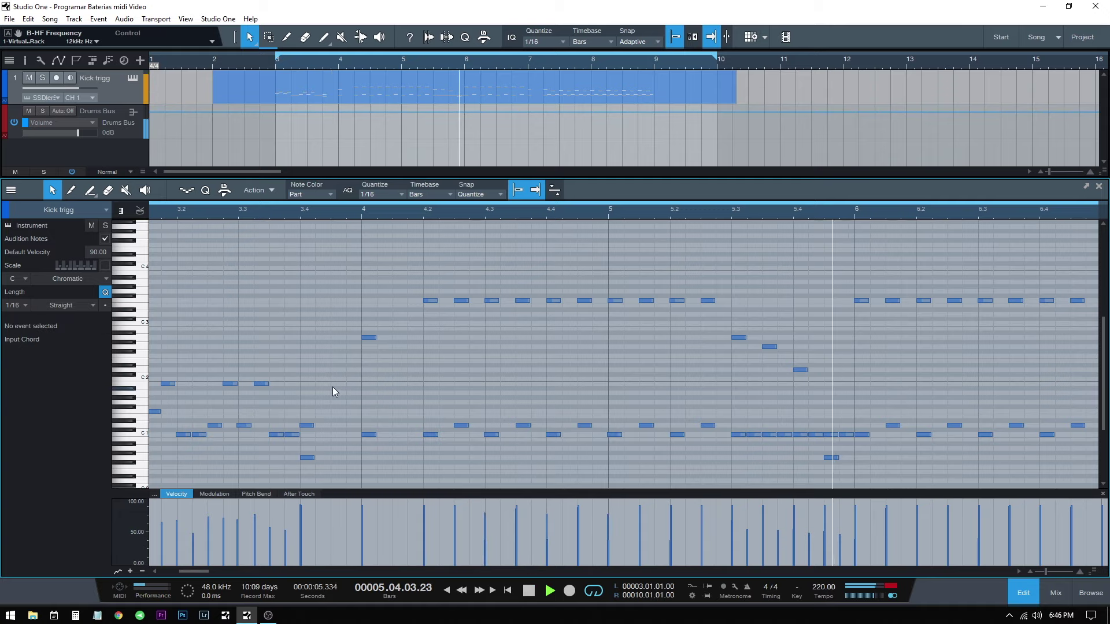
key("space")
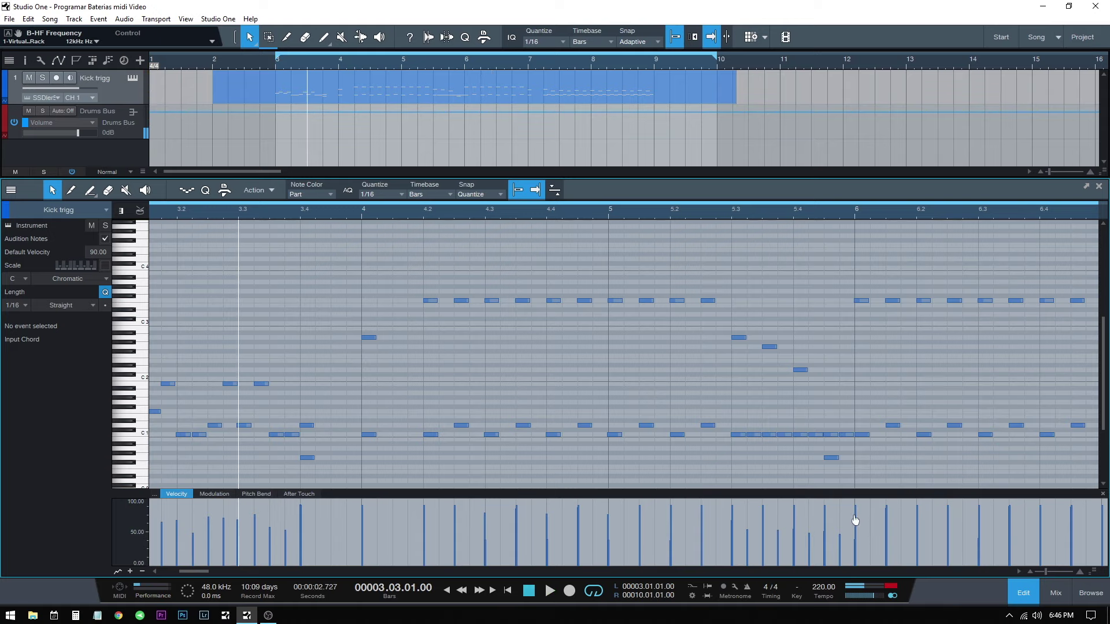
Step: Lower the velocity of the C 1 note at 6.1 to about 74.6% and of those at 6.3 and 6.4 to about 75.4%
left_click_drag(859, 470, 860, 471)
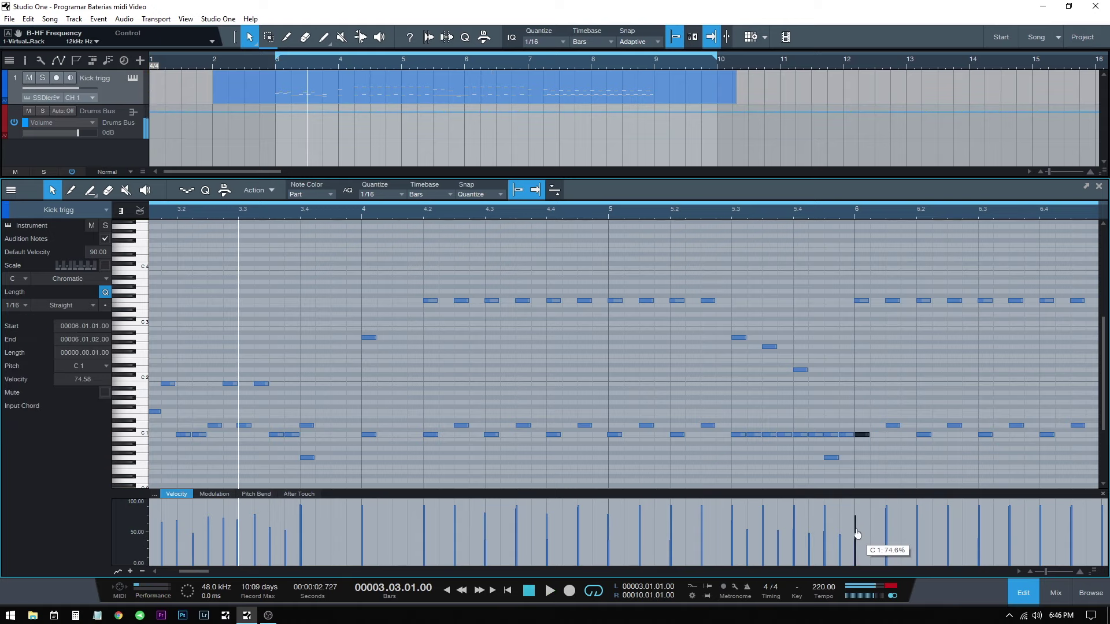
scroll(762, 442, "right", 3)
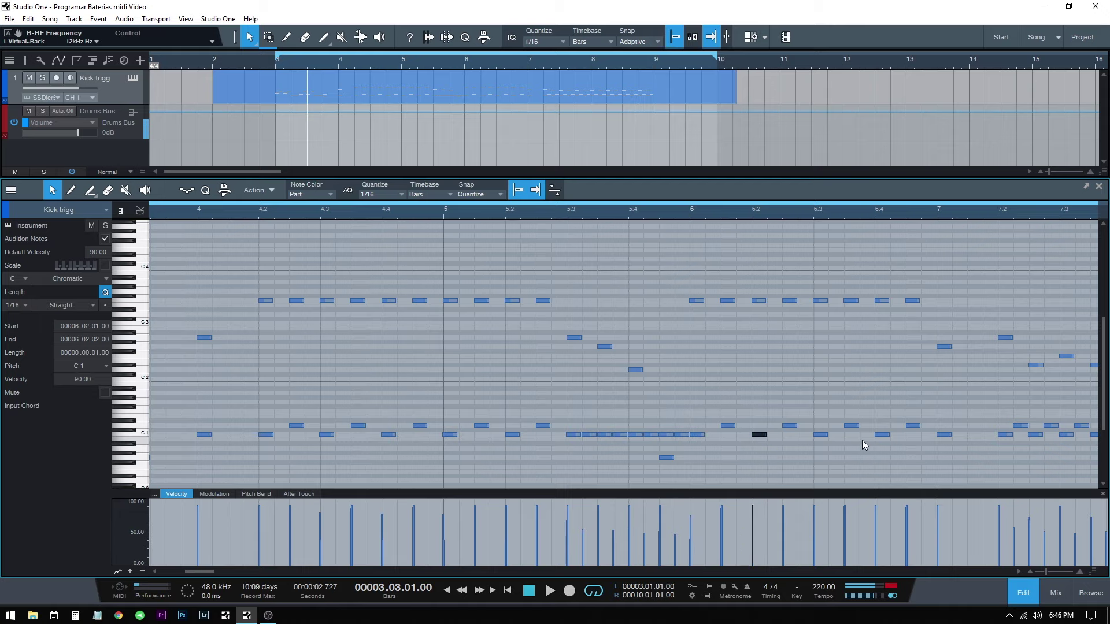
left_click_drag(814, 433, 916, 437)
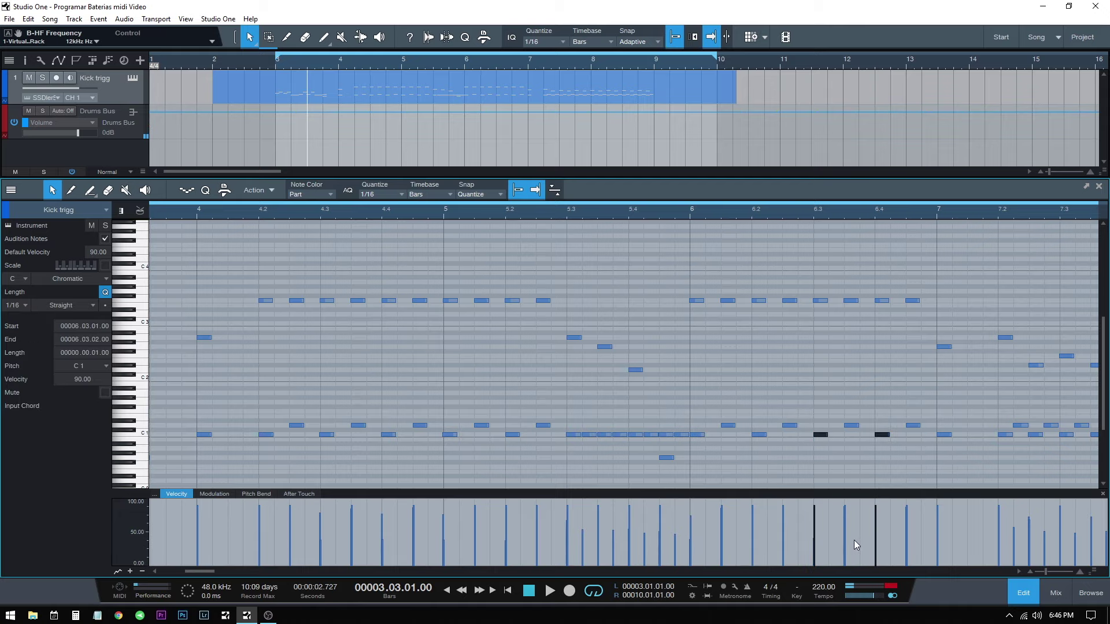
left_click_drag(875, 514, 877, 529)
Step: Play the whole drum pattern from 2.3.3 to check the velocity changes
key("w")
key("w")
key("w")
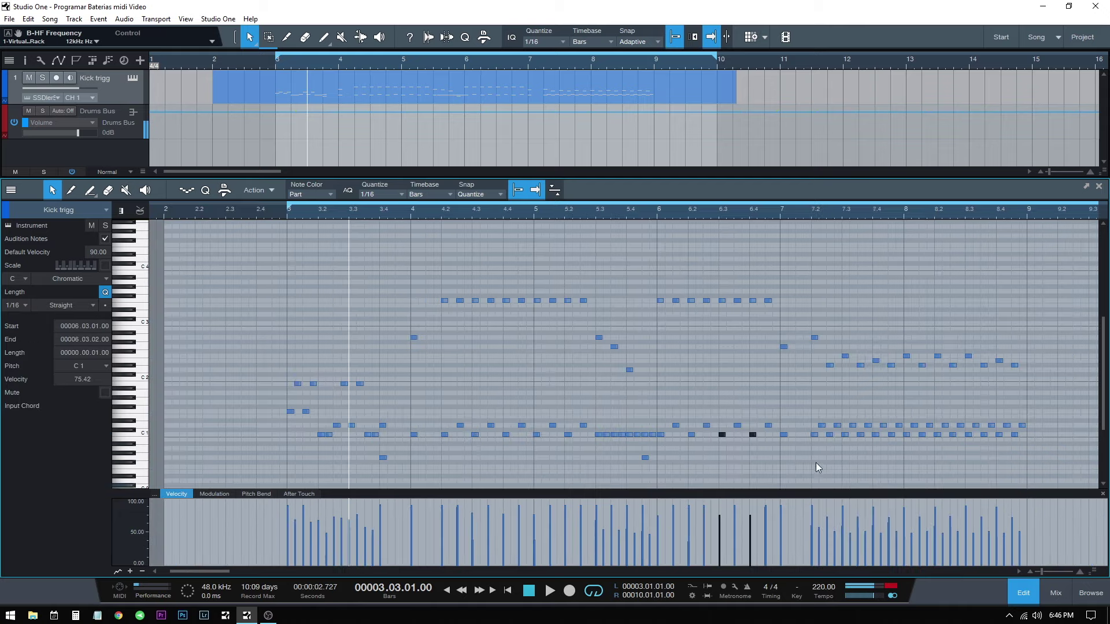
left_click(249, 353)
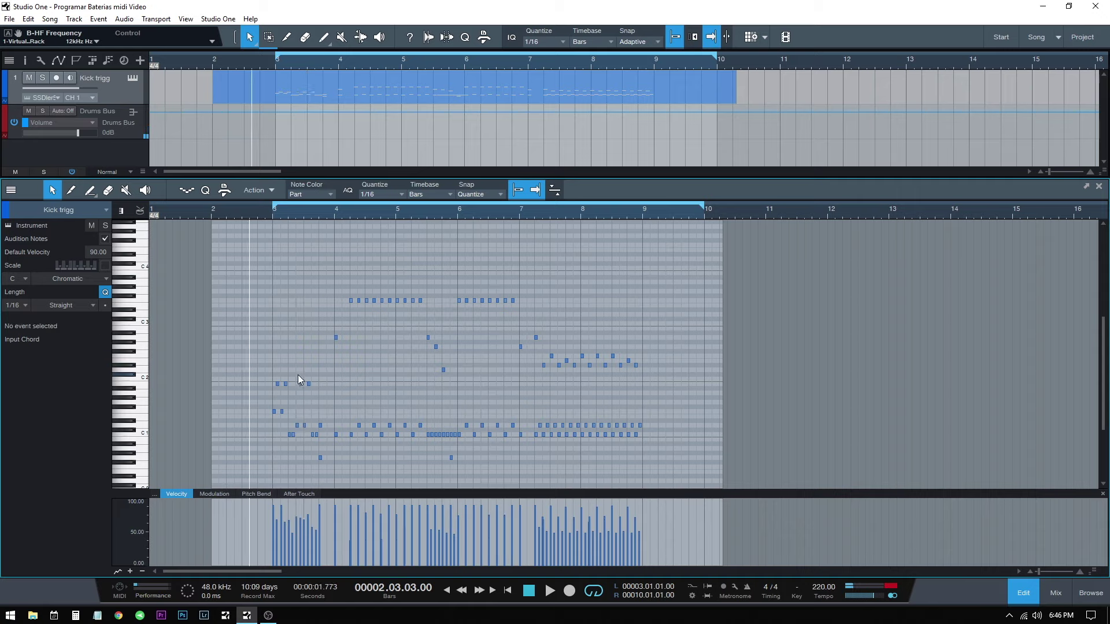
key("space")
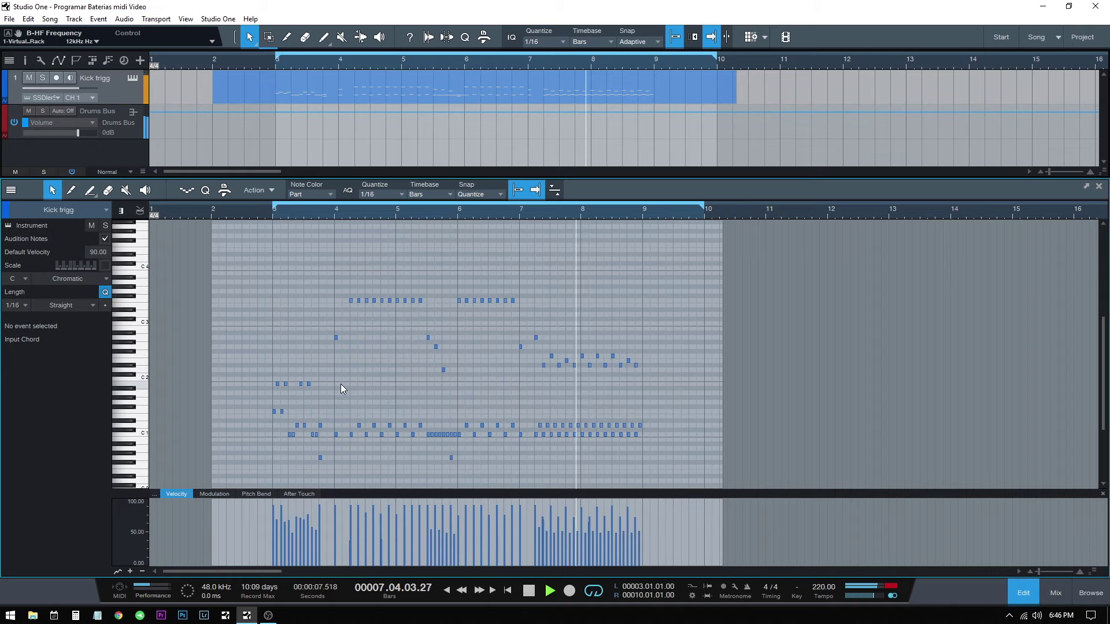
key("space")
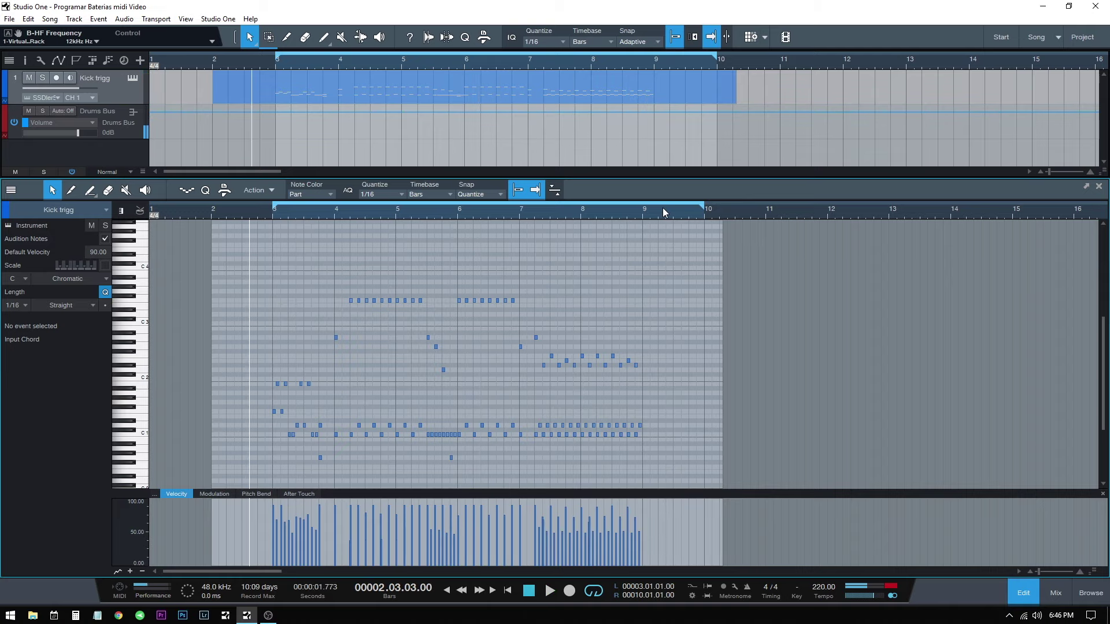
Step: Start a fill in bar 9 with C 2 sixteenth notes at 9.1.1, 9.1.2, 9.1.3, 9.2.1 and 9.2.3
scroll(662, 212, "up", 4, "ctrl")
left_click(531, 382)
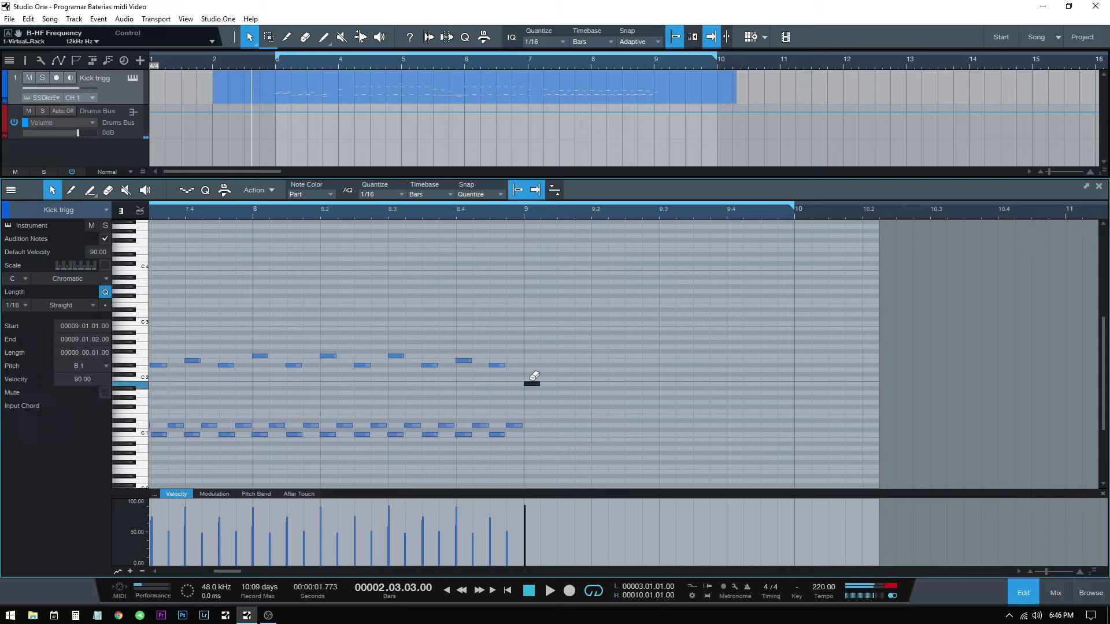
key("Up")
key("d")
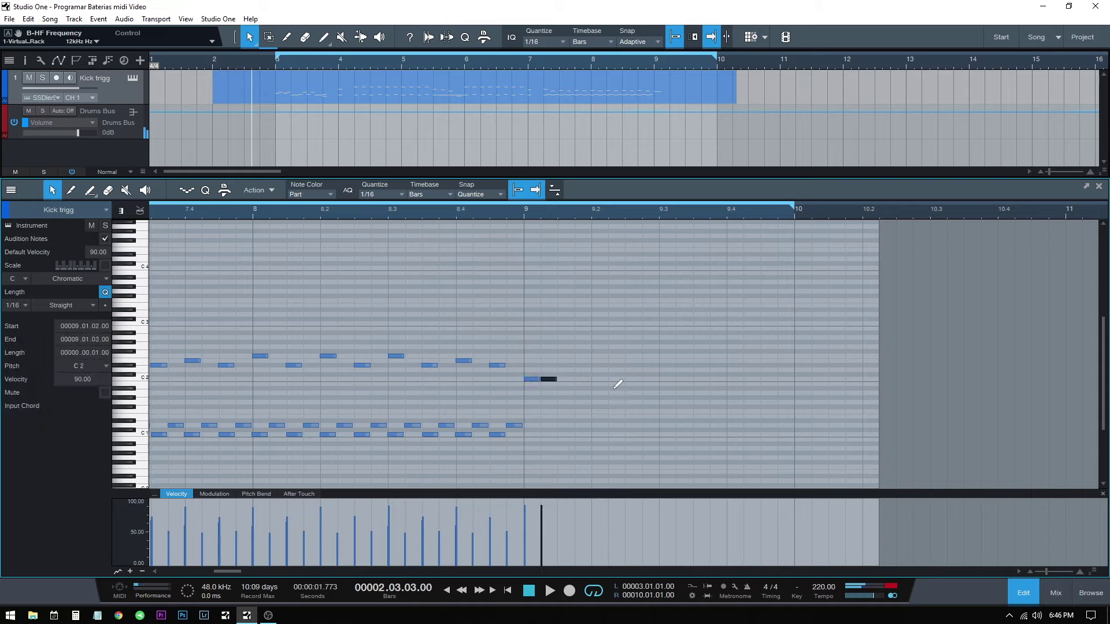
key("d")
left_click(595, 379)
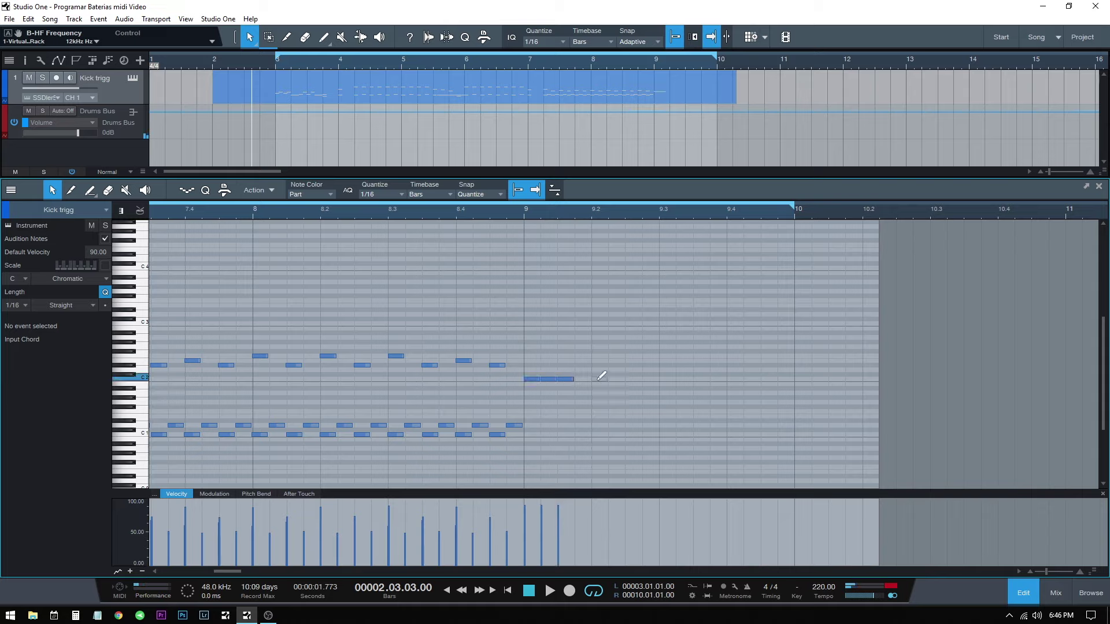
left_click(637, 384)
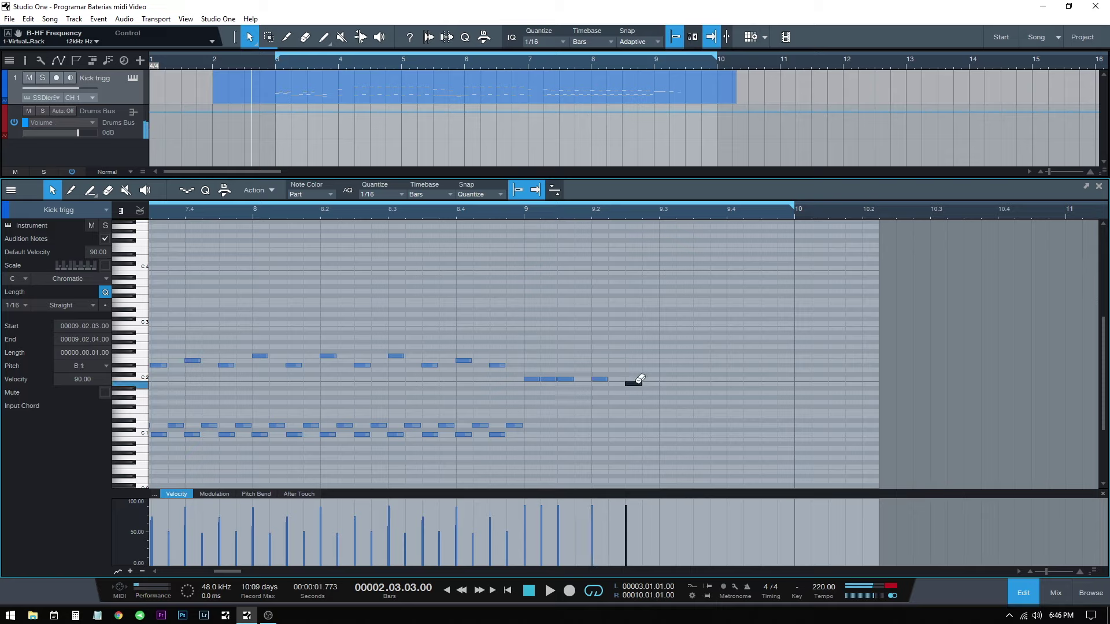
Step: Add B 1 notes at 9.3.1, 9.3.2, 9.3.3 and 9.4.1, and play the fill from 8.4.2
left_click(667, 383)
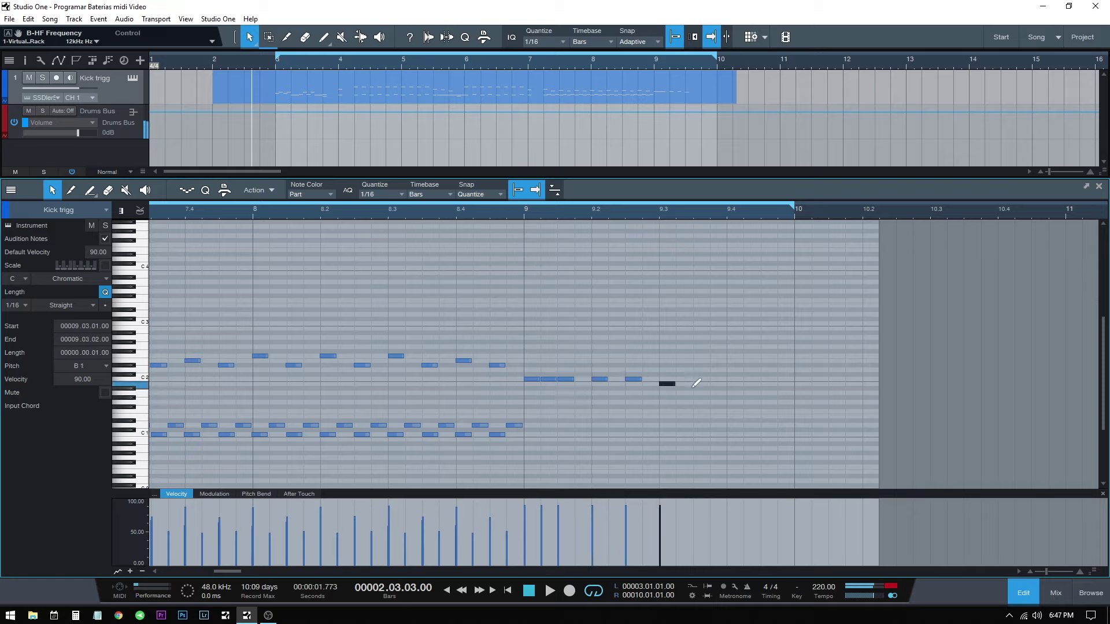
left_click(684, 383)
left_click(700, 383)
left_click(734, 383)
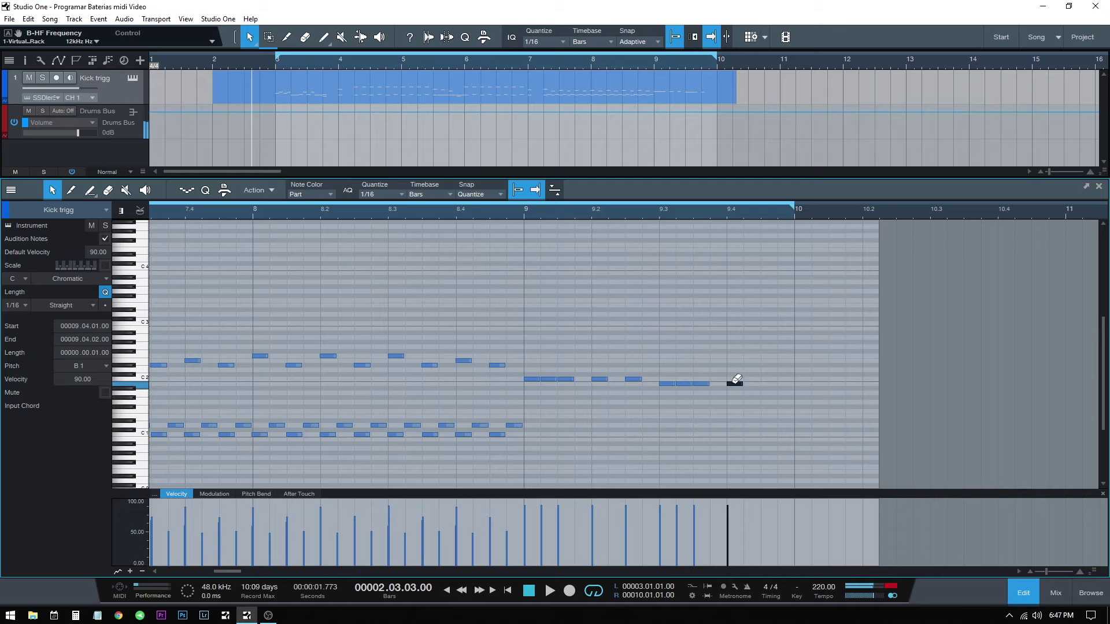
left_click(474, 292)
key("space")
key("space")
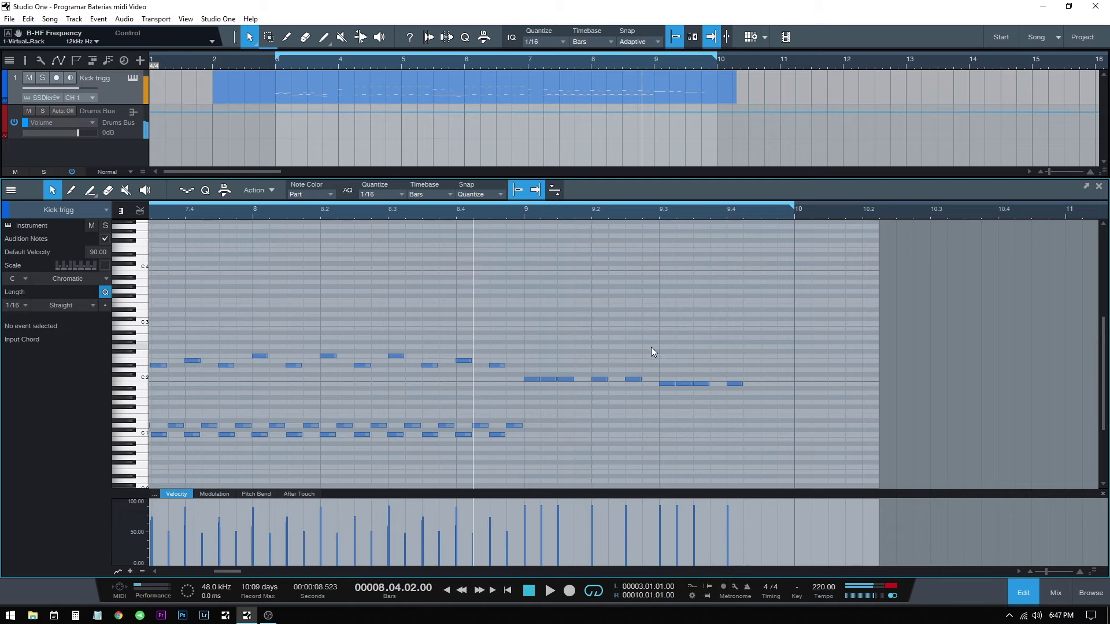
Step: Replace the B 1 note at 9.4.1 with G 1 notes at 9.4.1 and 9.4.2, remove the B 1 note at 9.3.2, and play the fill
left_click(687, 385)
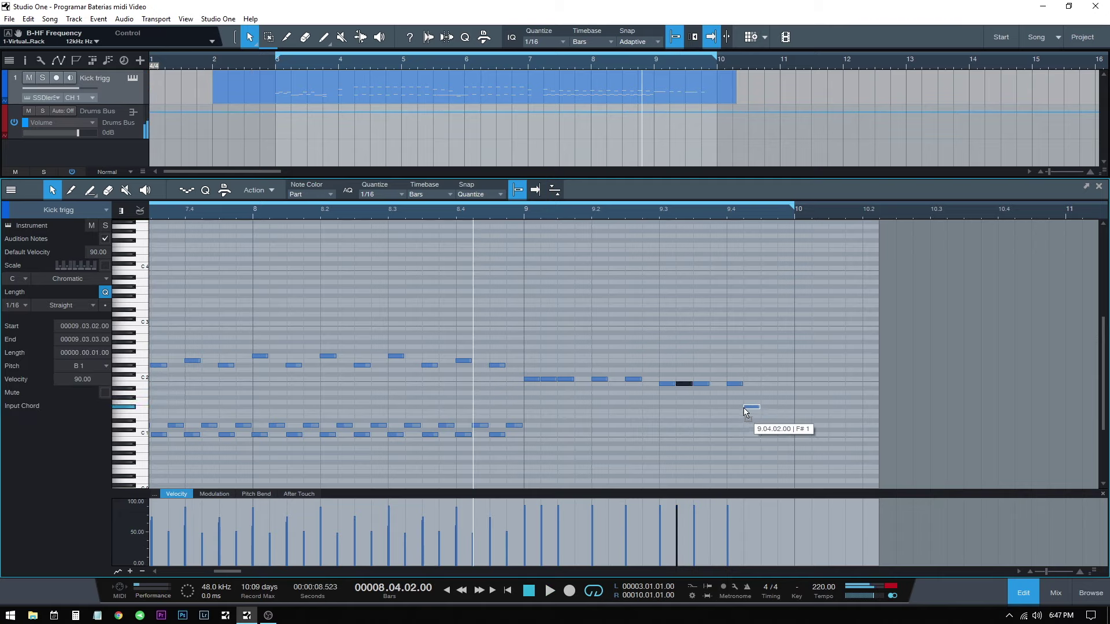
left_click(735, 402)
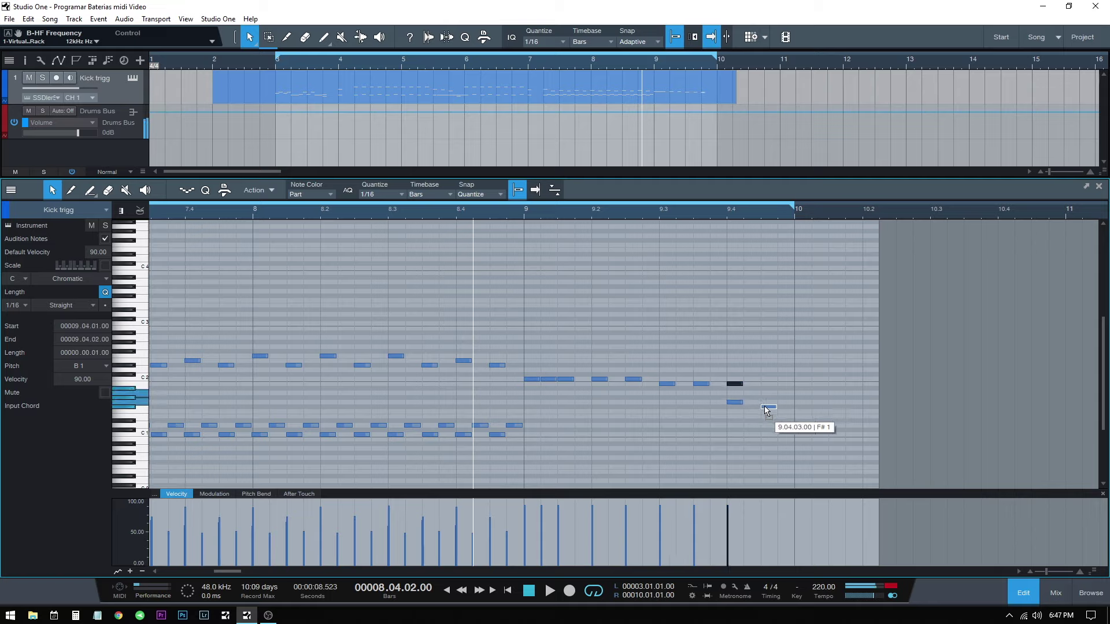
left_click(754, 401)
key("space")
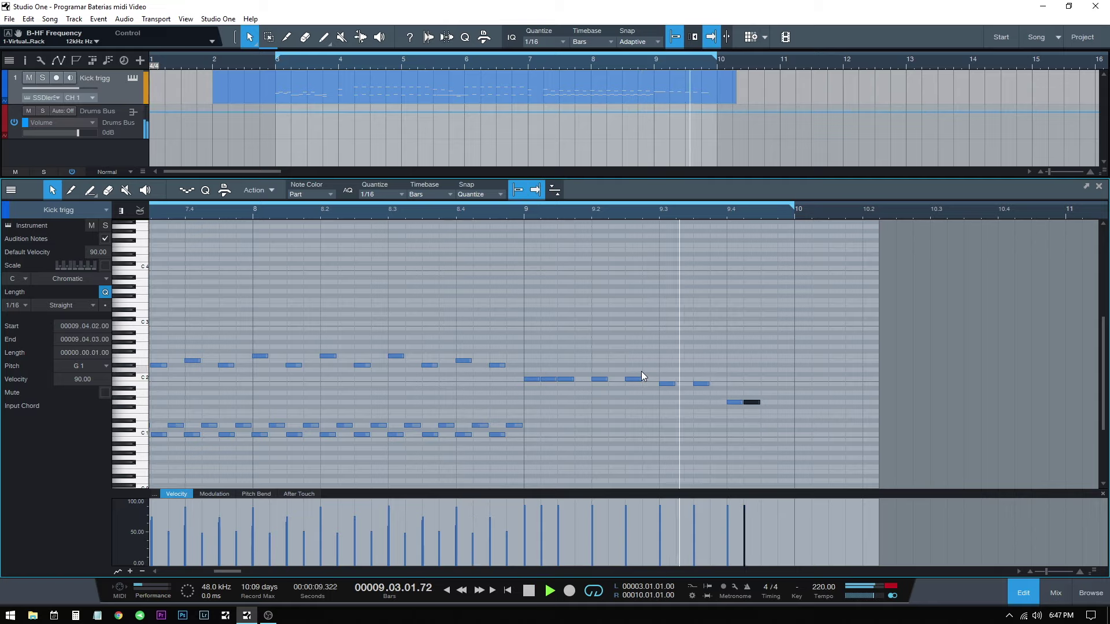
key("space")
Step: Finish the fill with F 1 notes at 9.4.3 and 9.4.4, and C 1 and G 2 notes together at 10.1.1
left_click(769, 412)
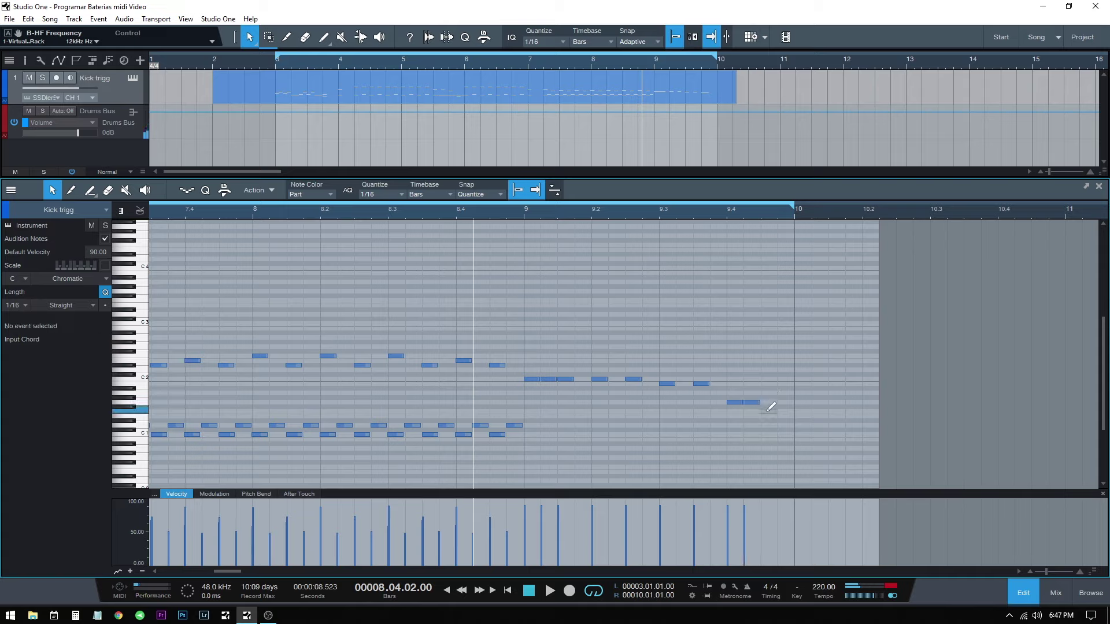
left_click(785, 412)
left_click(803, 434)
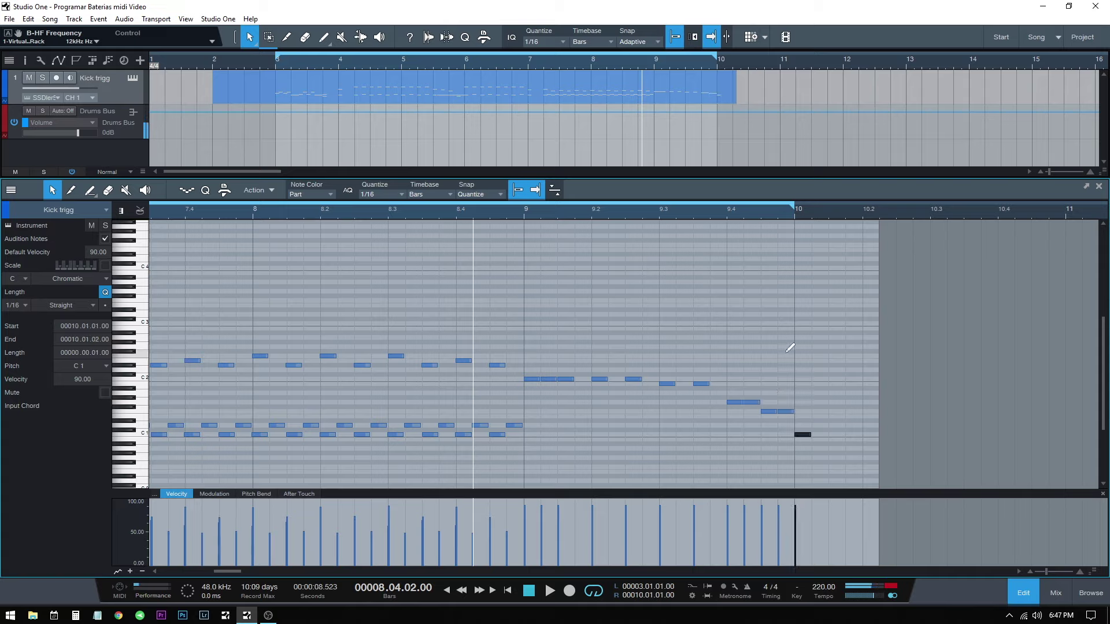
left_click(803, 346)
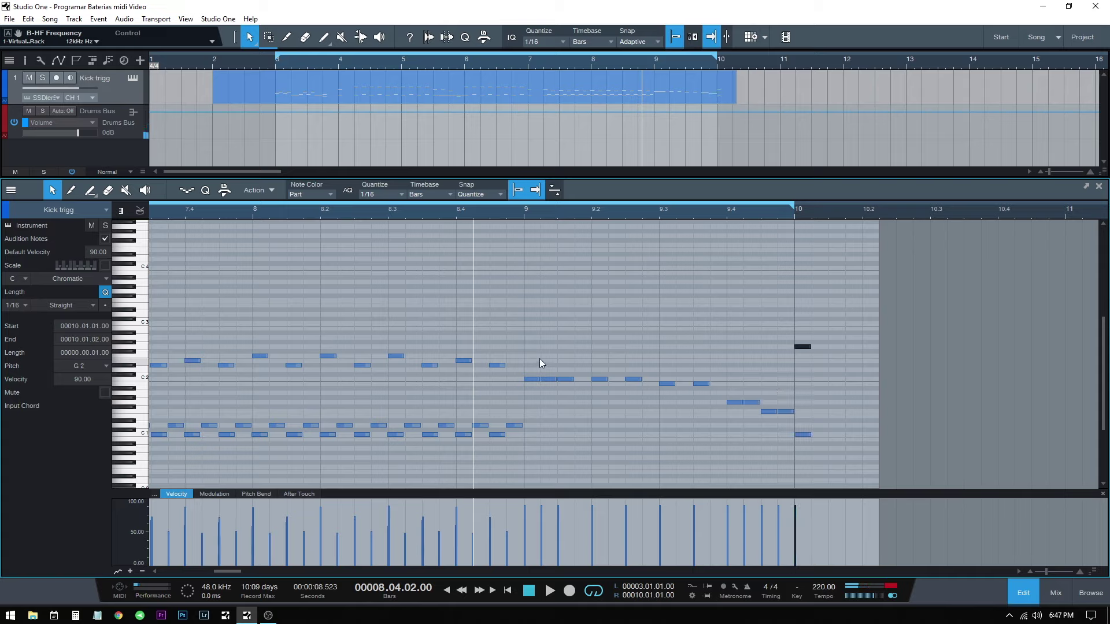
Step: Humanize the bar 9 fill notes after the first hit, and lower the velocities of the fill's weaker C 2, B 1, G 1 and F 1 hits
left_click_drag(539, 349, 789, 425)
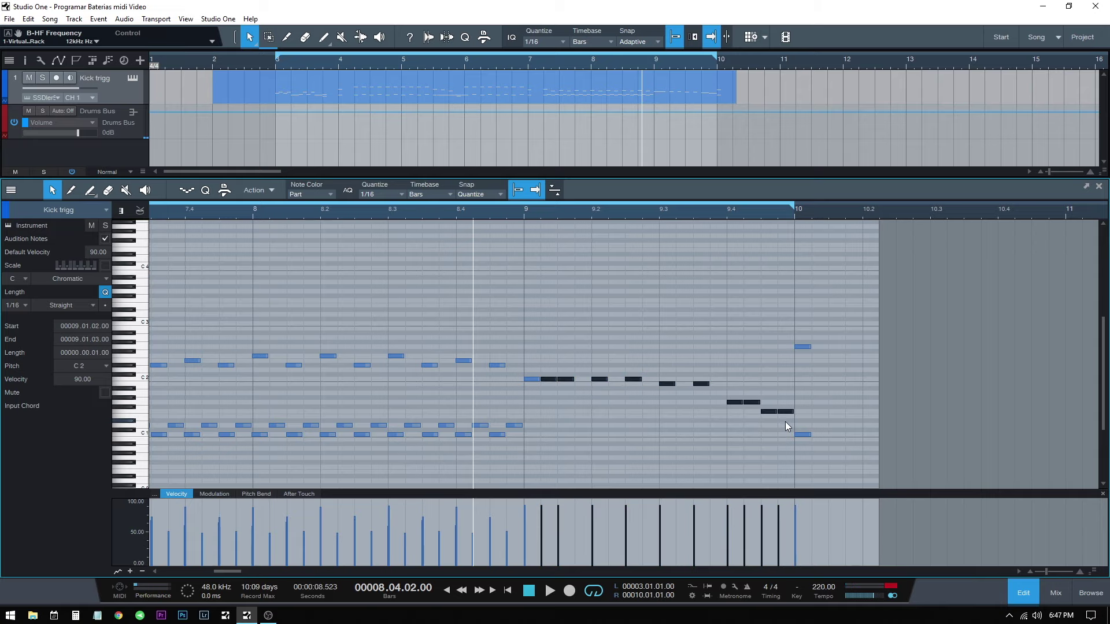
left_click(669, 422)
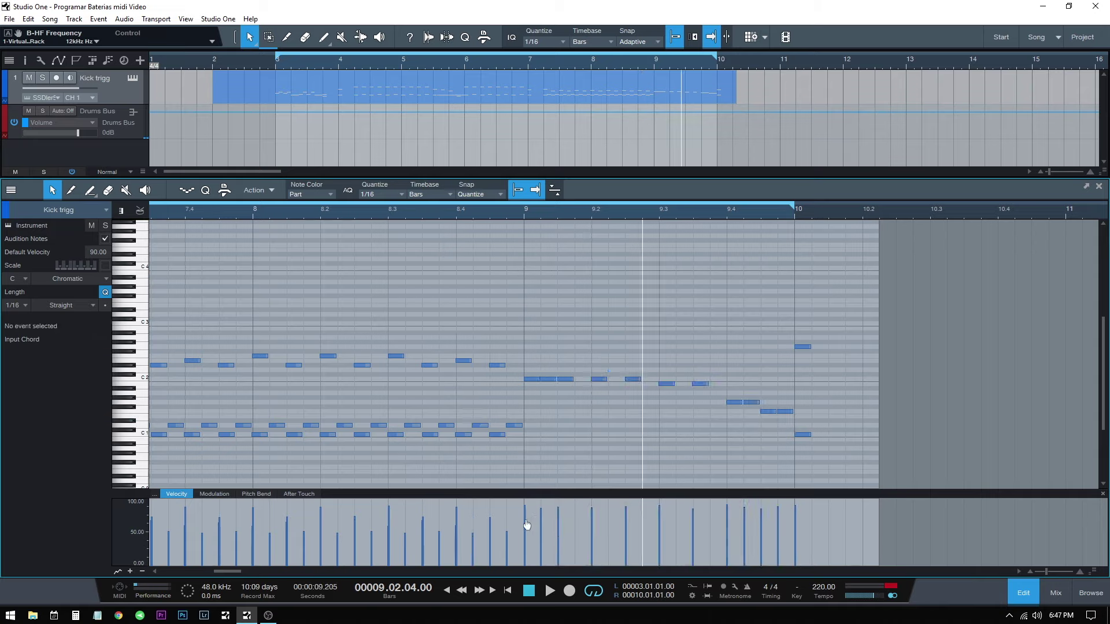
left_click_drag(540, 517, 544, 540)
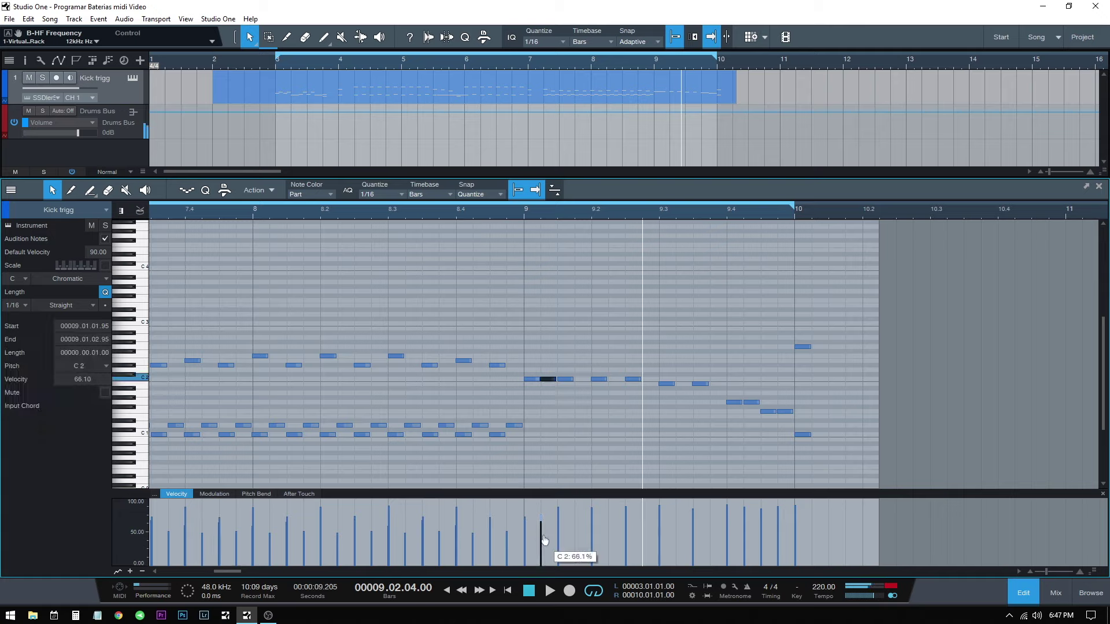
left_click_drag(628, 518, 626, 525)
left_click_drag(693, 518, 765, 532)
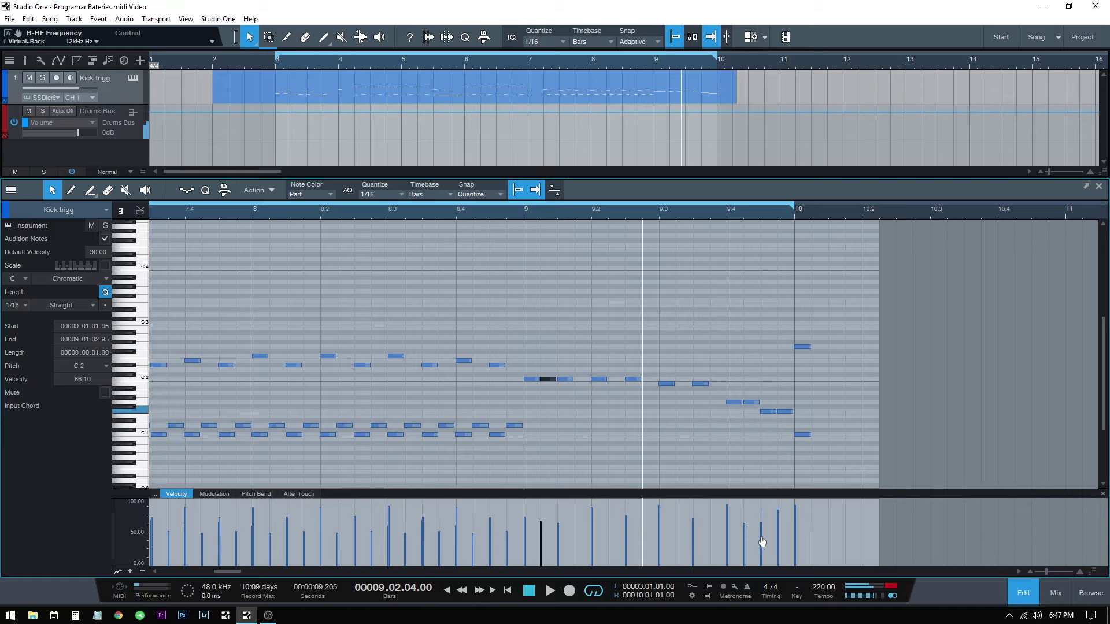
Step: Raise the velocity of the C 2 note at 9.1.3 to about 78.8% and play the bar 9 fill
left_click(408, 238)
key("space")
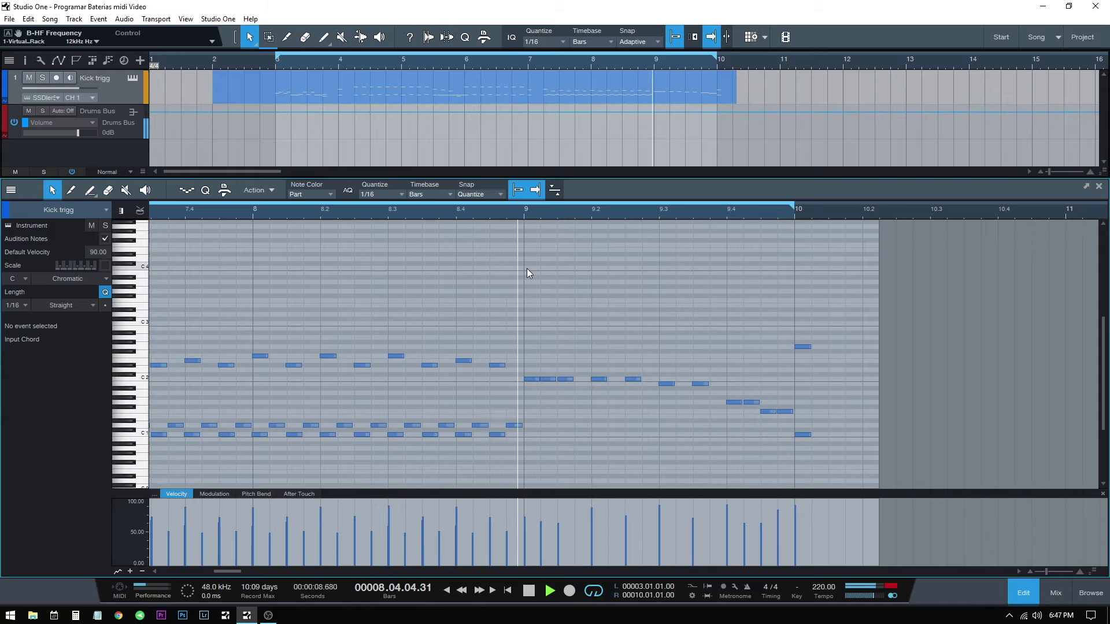
key("space")
left_click_drag(558, 544, 558, 533)
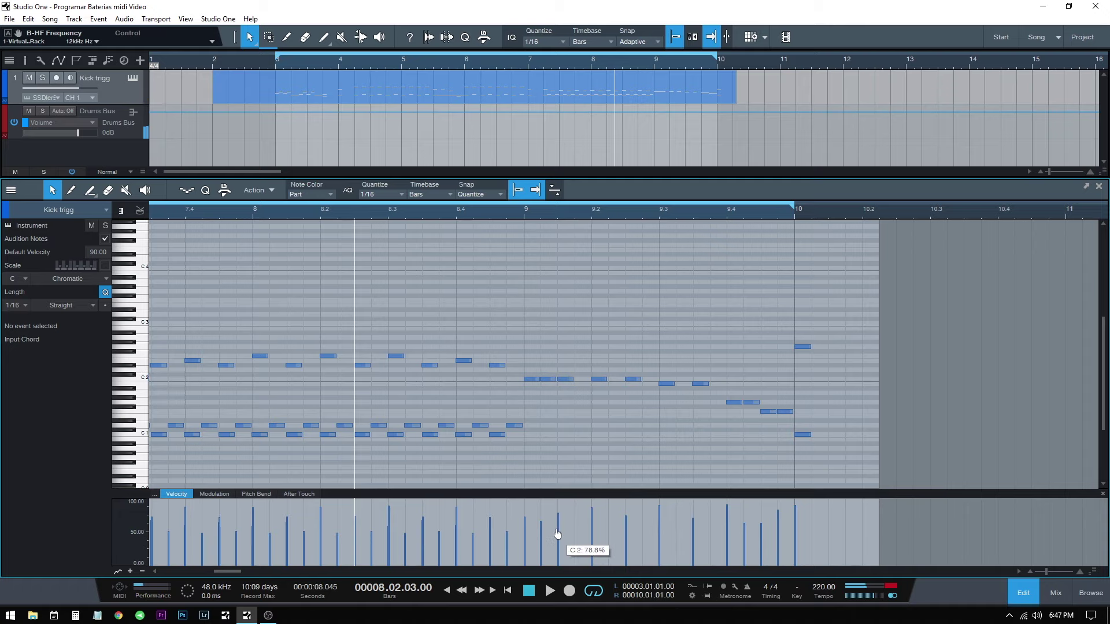
key("space")
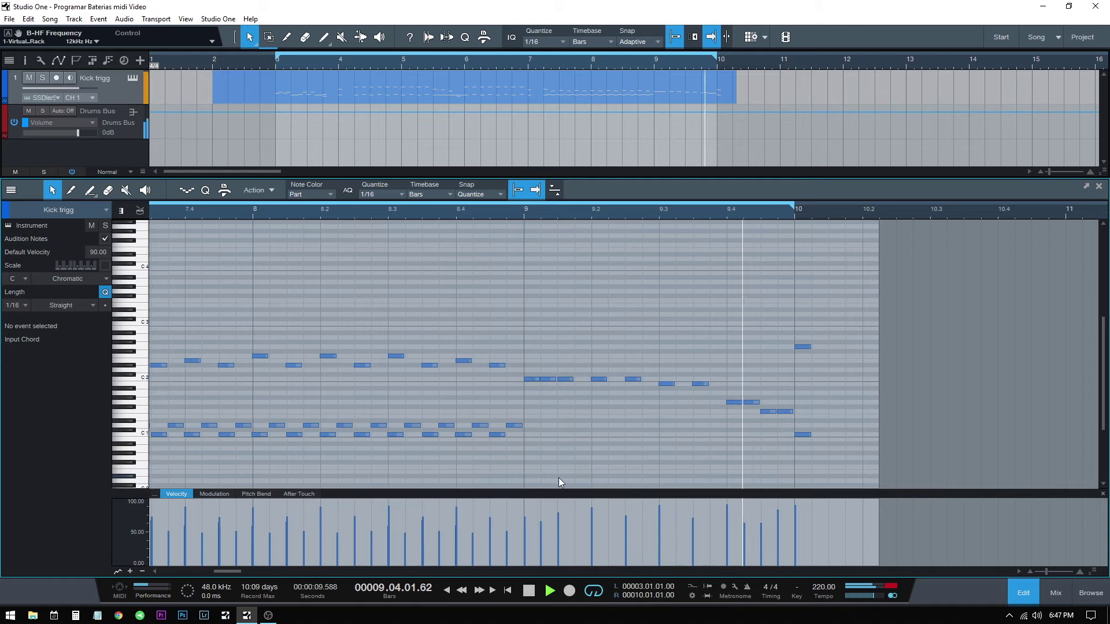
key("space")
key("space")
key("space")
Step: Lower the velocities of the two G 1 and two F 1 notes in beat 9.4 together, bringing the first G 1 to 81.63, and audition them
left_click(542, 399)
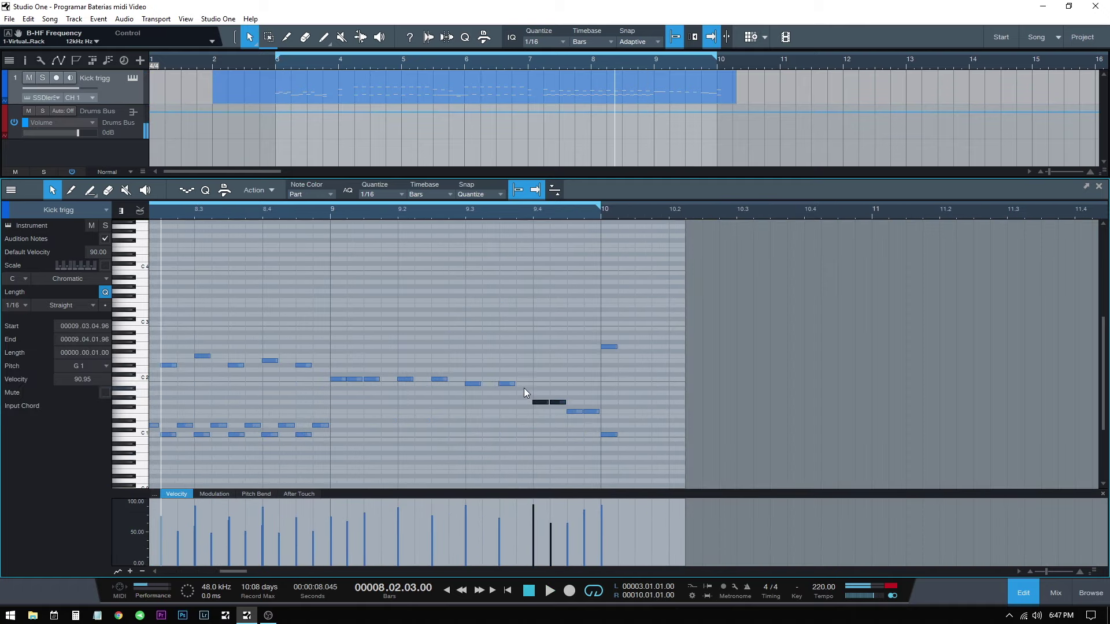
left_click_drag(524, 387, 529, 418)
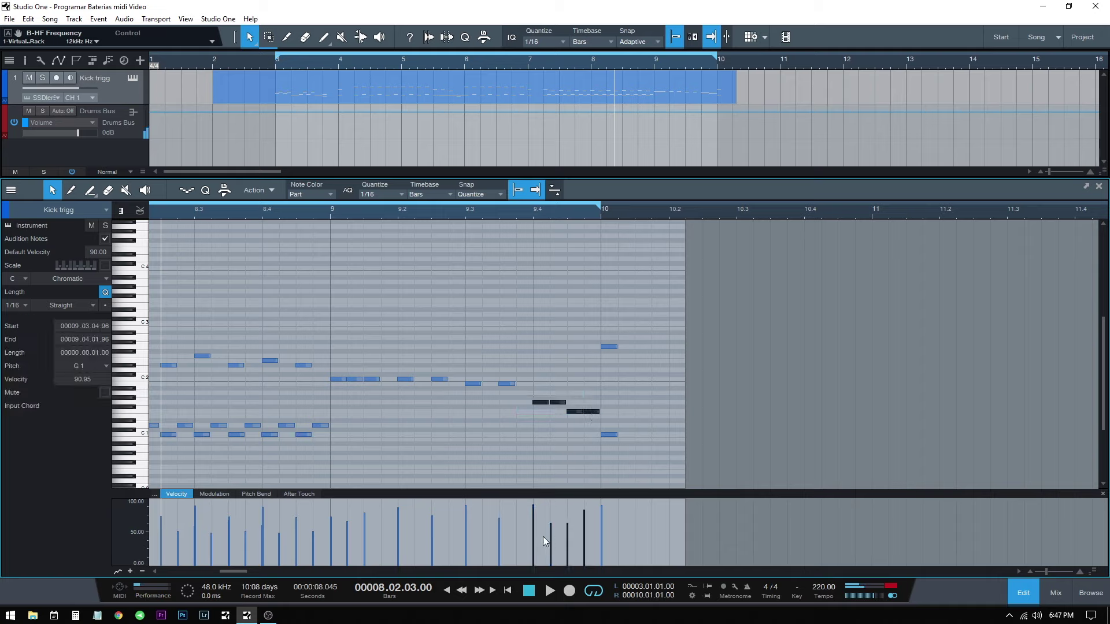
left_click_drag(550, 536, 554, 546)
key("space")
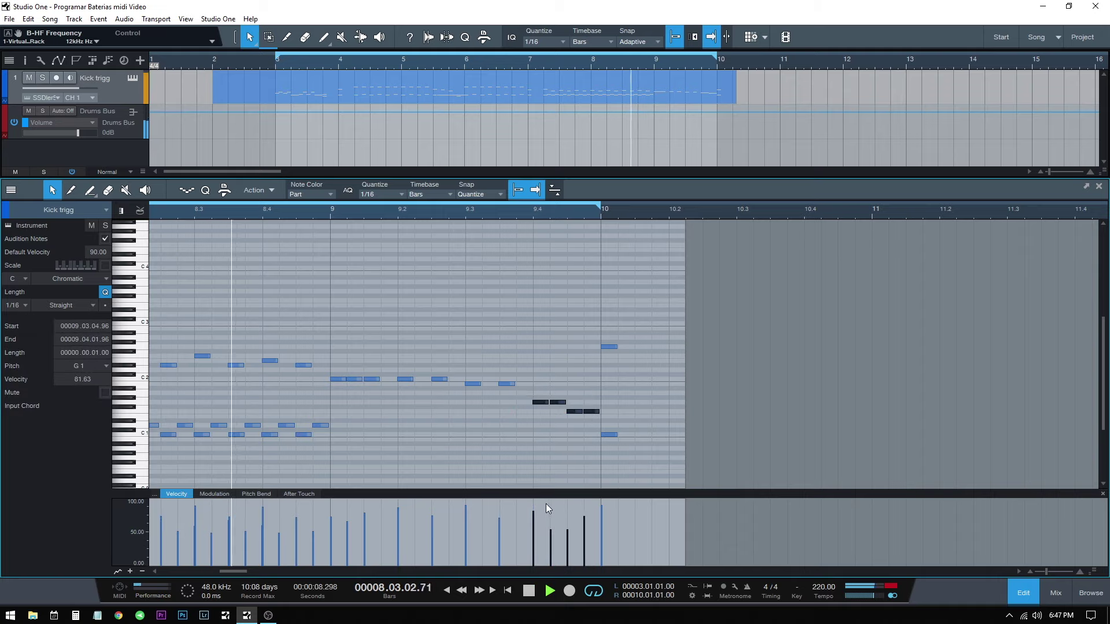
key("space")
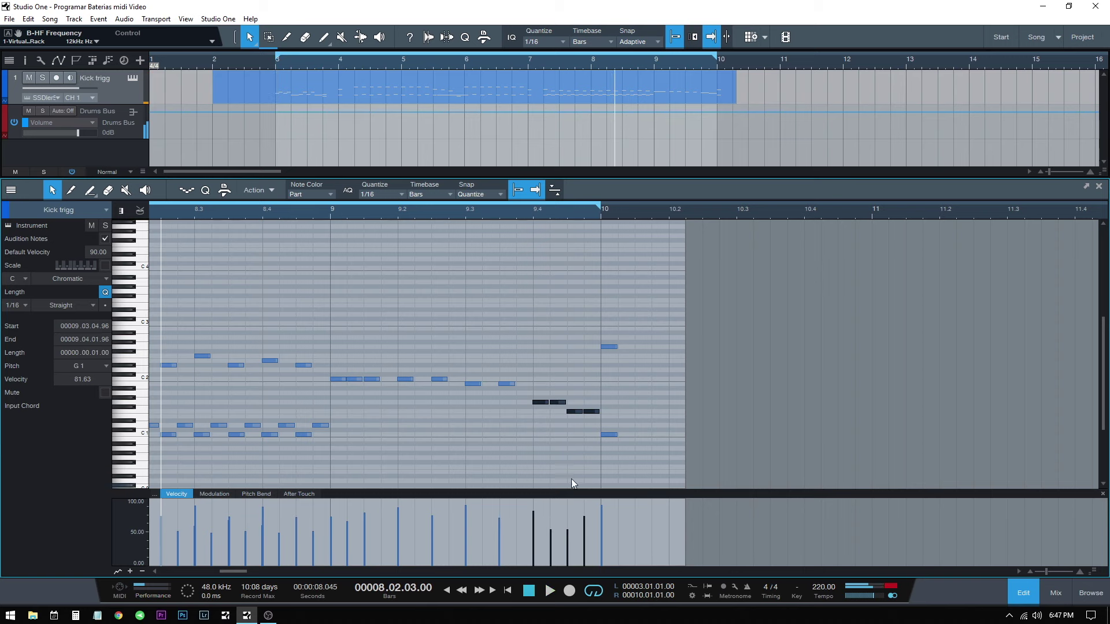
Step: Play the whole drum part from 2.4.1 to check the beats and the bar 9 fill together
left_click(293, 394)
key("shift+f")
key("space")
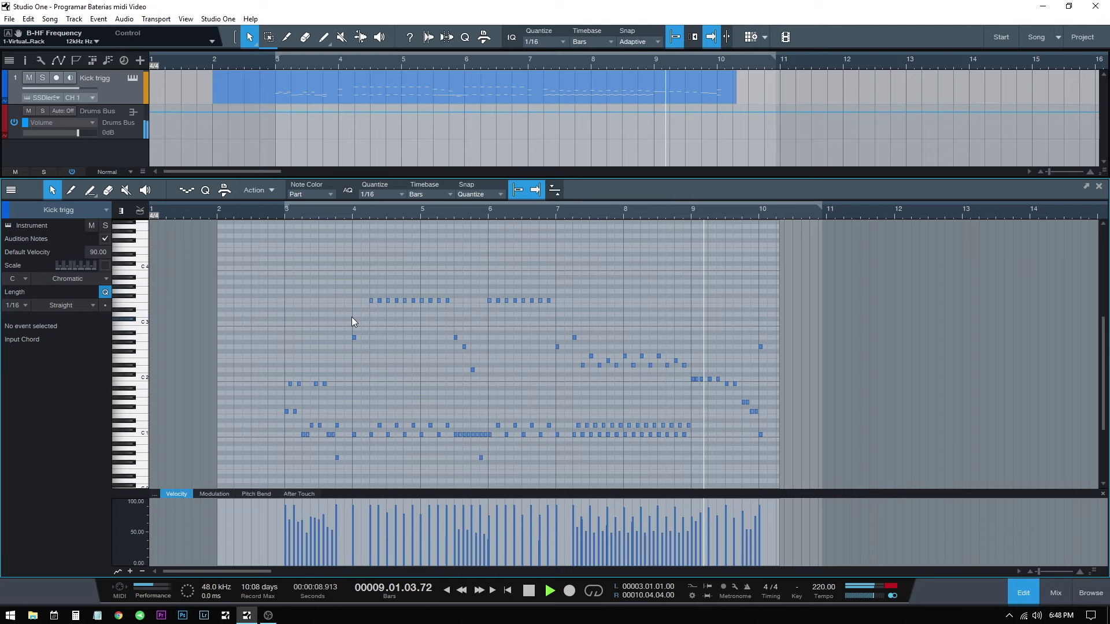
key("space")
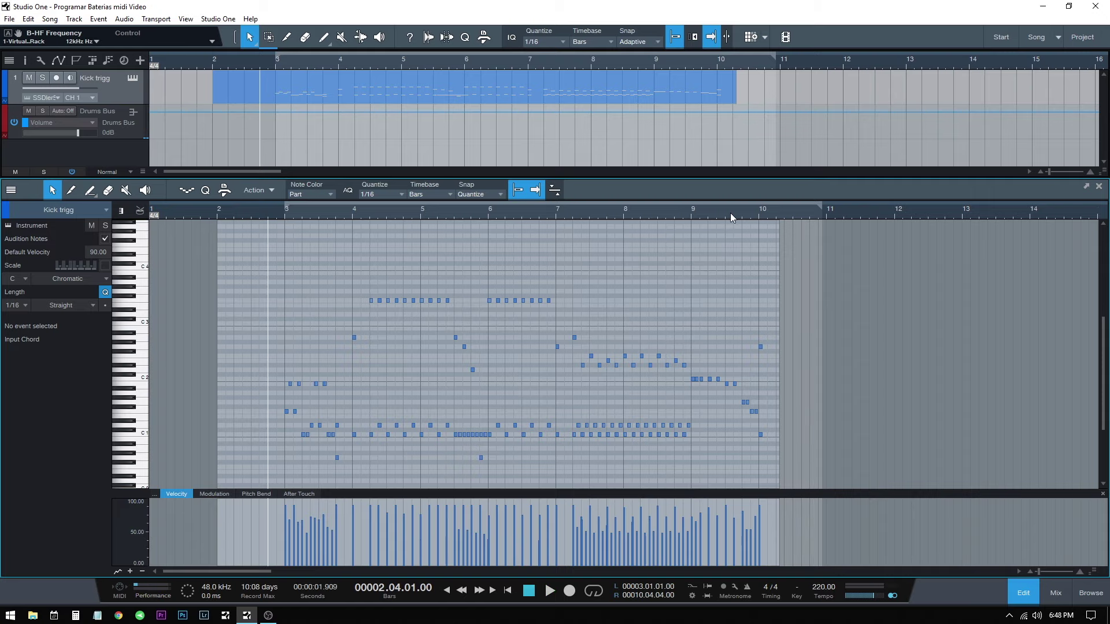
Step: Move the G 2 note at 10.1.1 up to A 2 and play the fill's ending from 8.4.3
left_click_drag(731, 213, 544, 245)
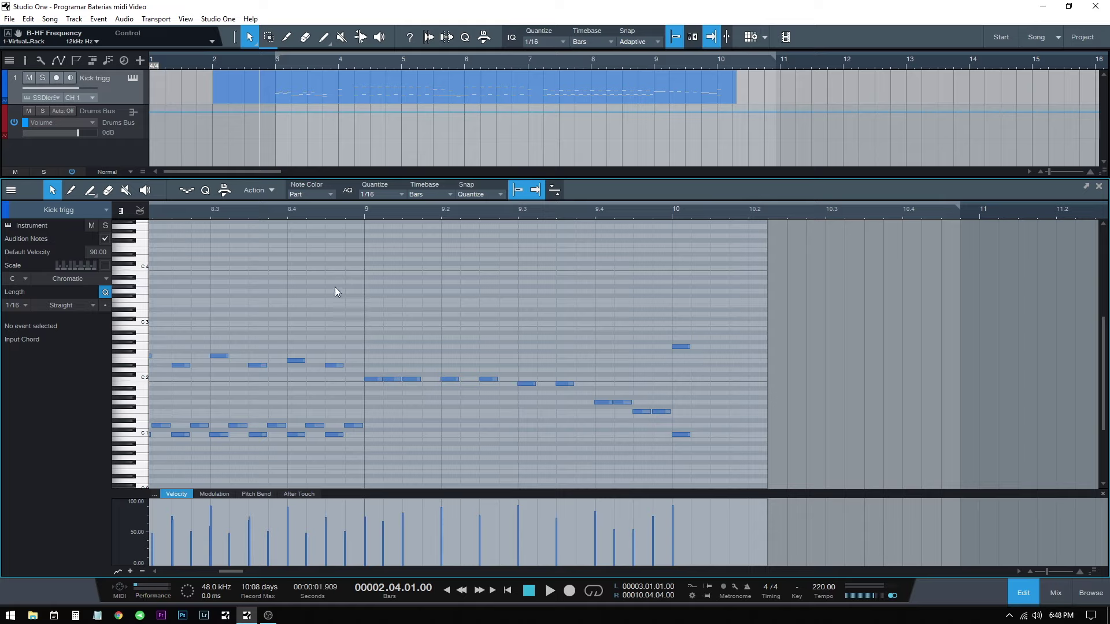
left_click(680, 347)
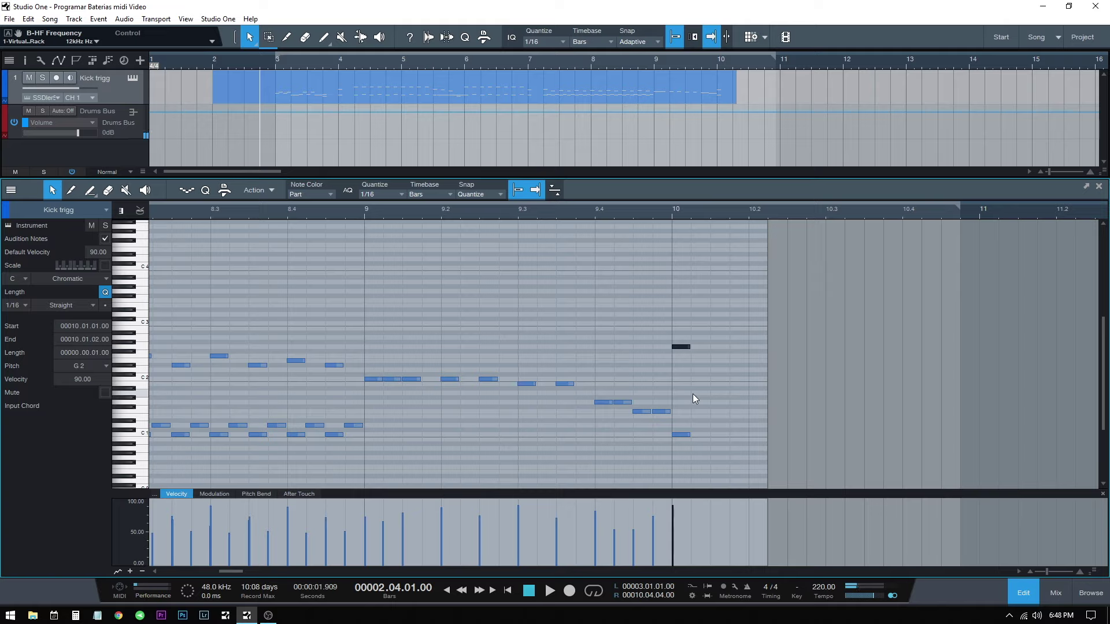
key("Up")
key("Down")
key("Up")
key("Up")
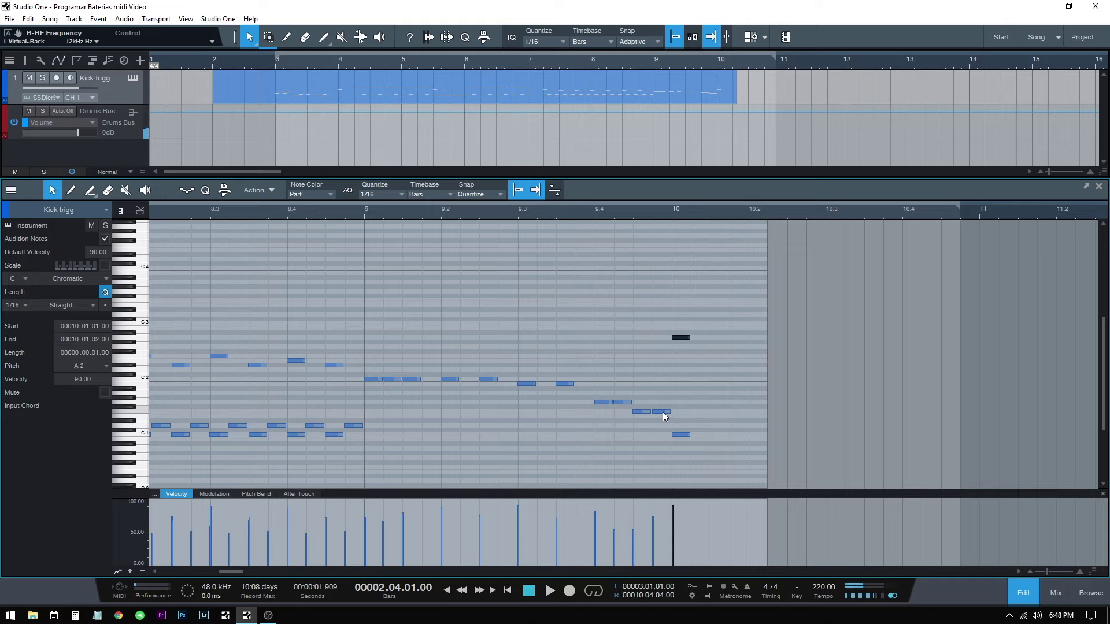
left_click(352, 394)
key("space")
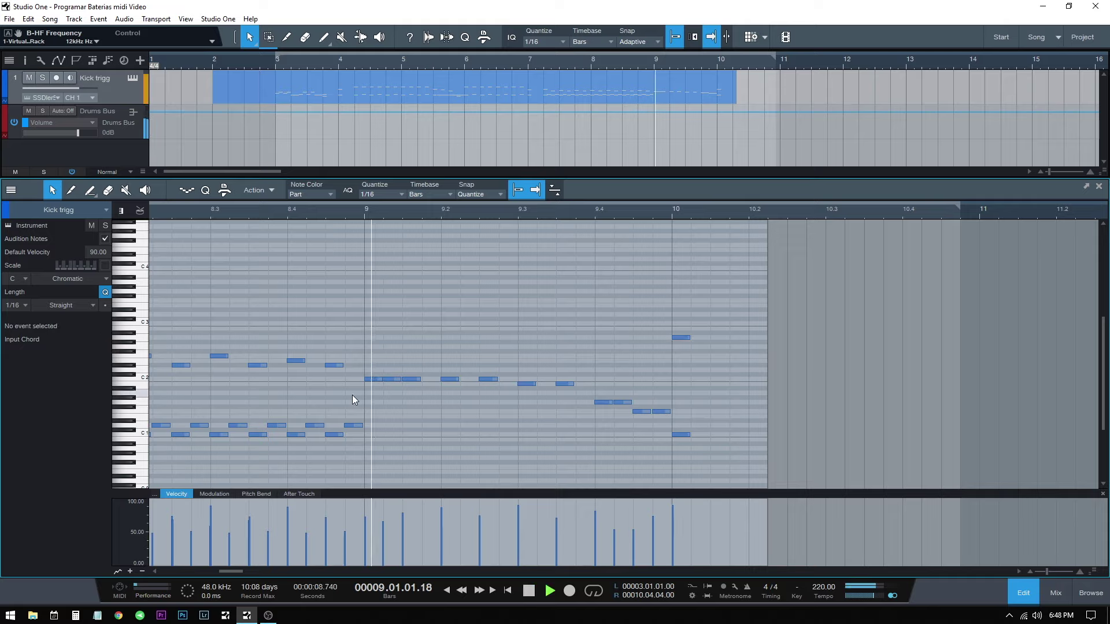
key("space")
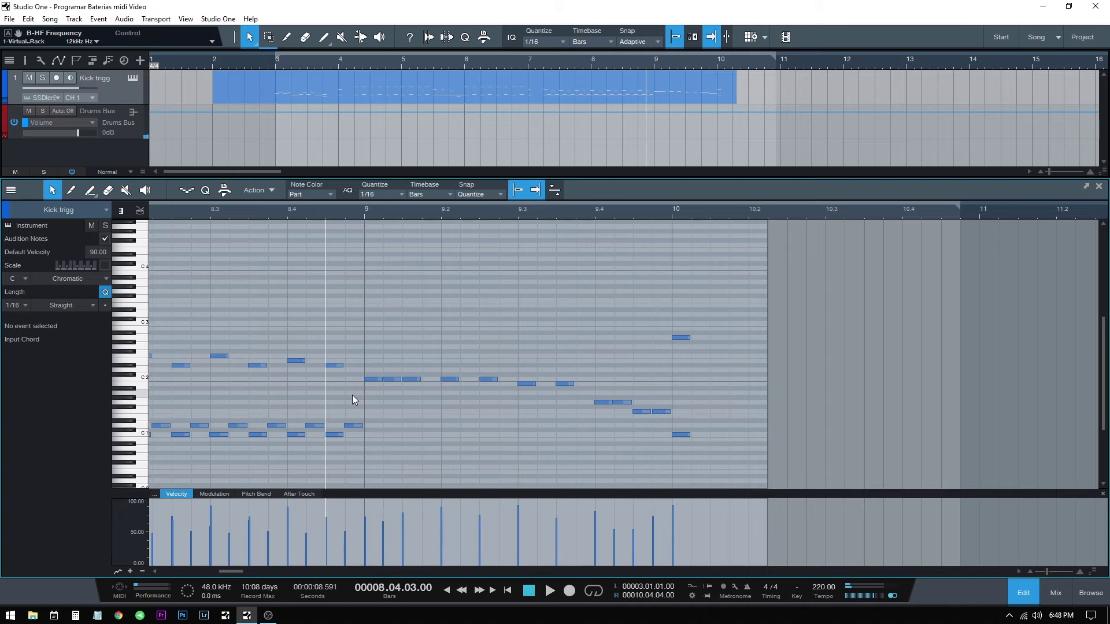
Step: Show the complete drum part in the editor and play it from 2.4.4
key("w")
key("w")
key("w")
key("w")
key("w")
key("w")
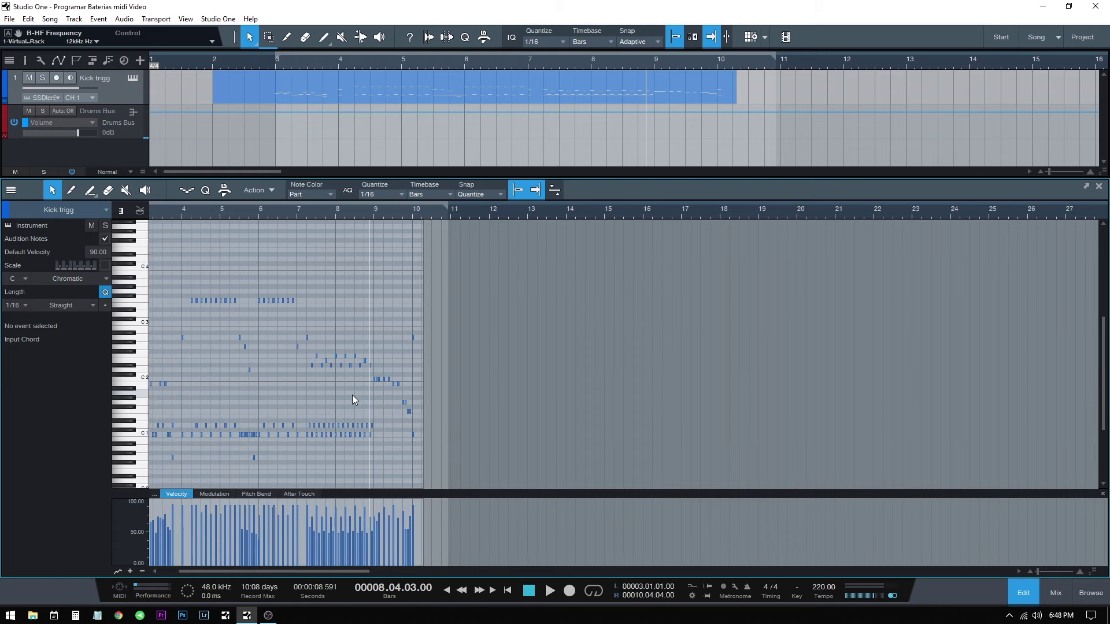
scroll(352, 394, "left", 2)
key("e")
key("e")
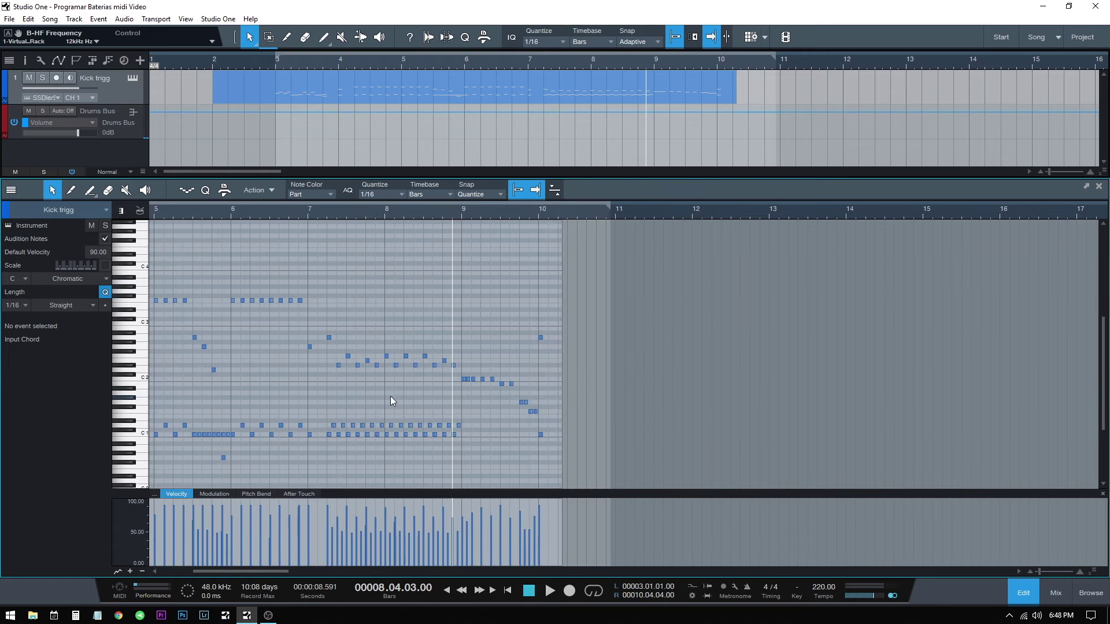
scroll(384, 389, "left", 2)
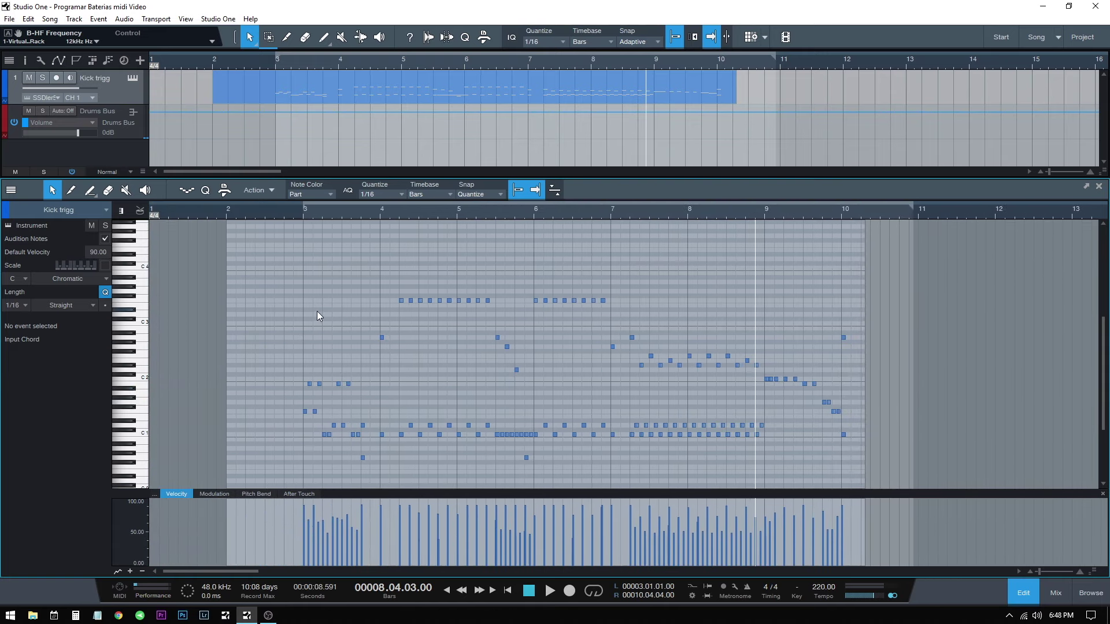
left_click(297, 313)
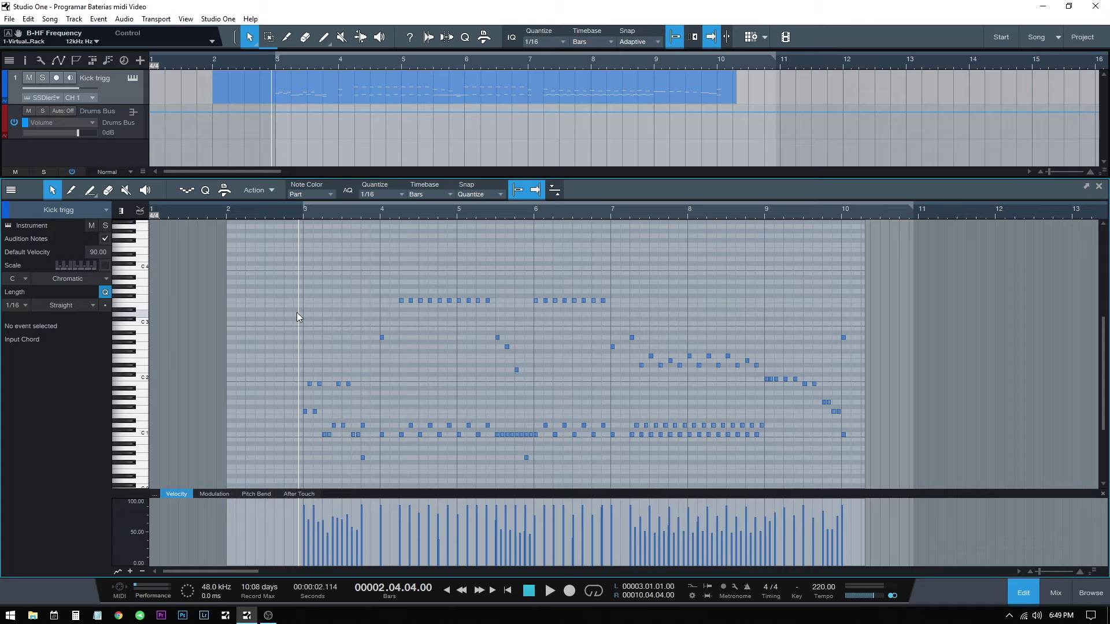
key("space")
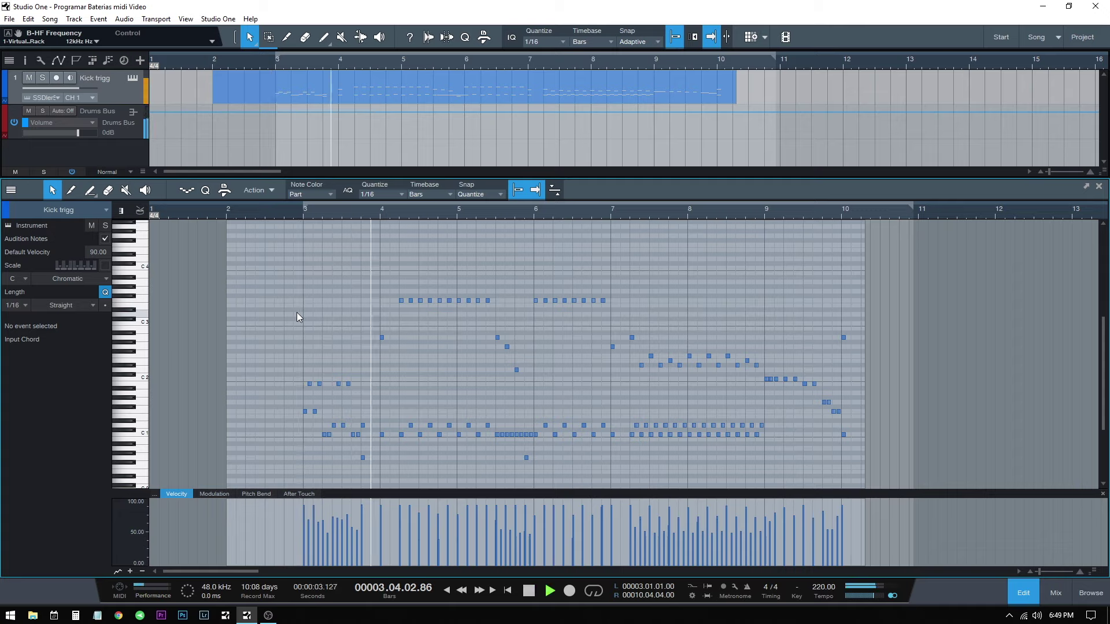